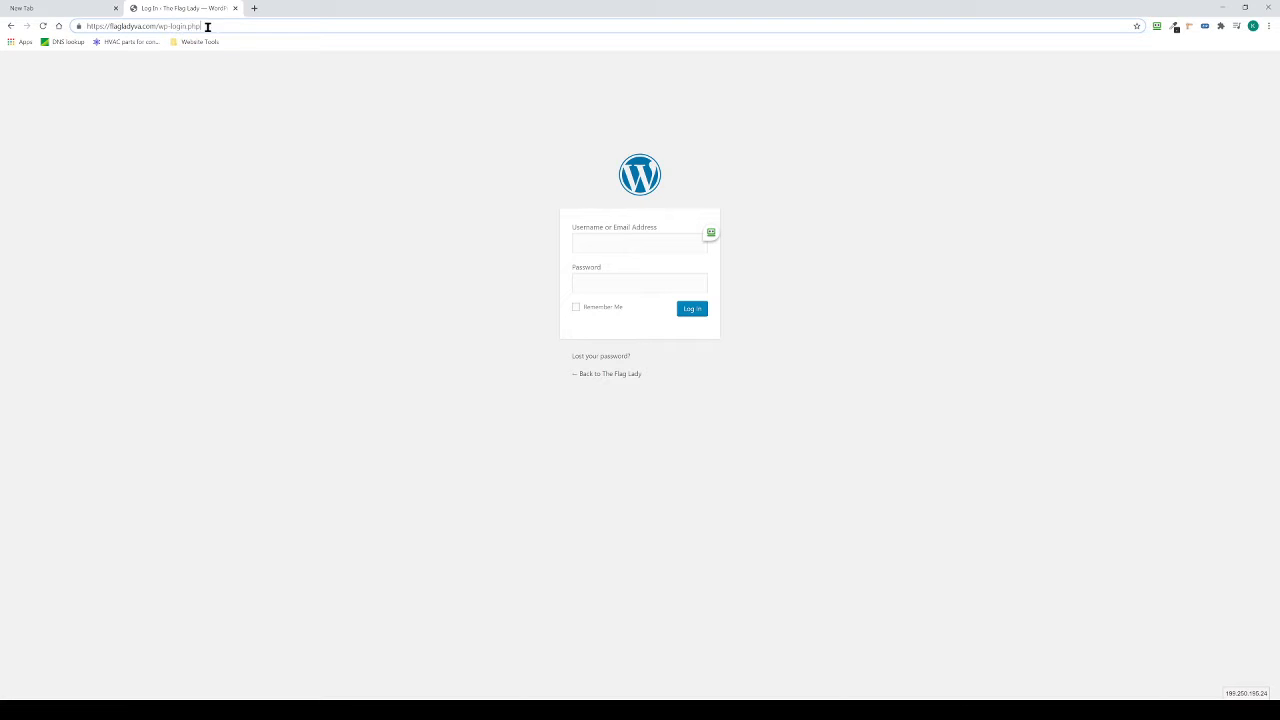
Step: Log in to the WordPress admin with the account username and password, and decline saving the login in RoboForm
click(304, 150)
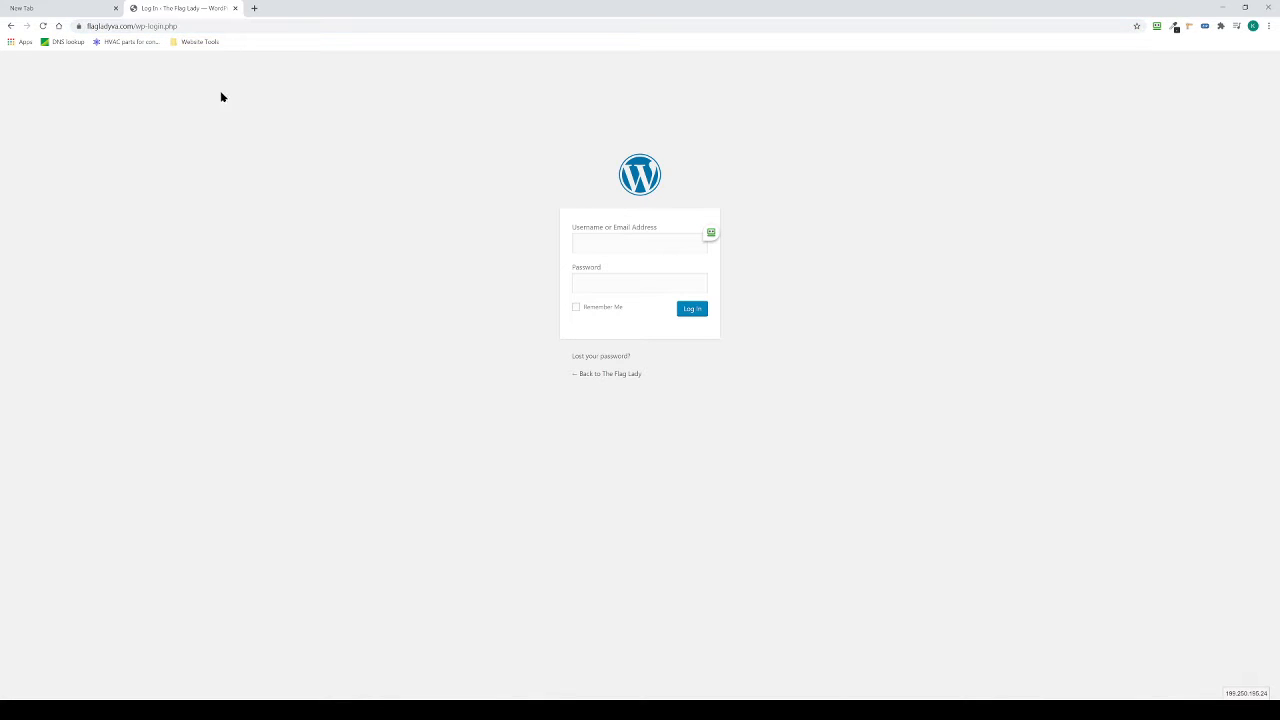
click(610, 240)
text(Cheryl)
click(586, 280)
key(ctrl+v)
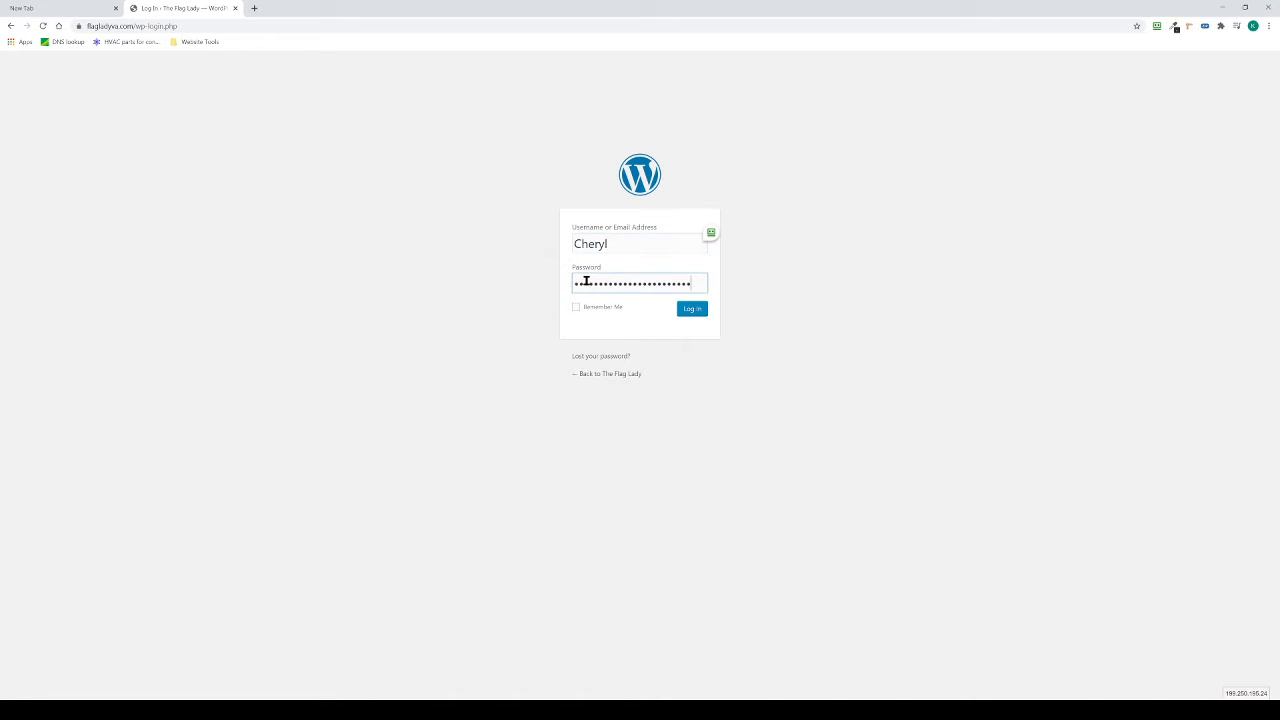
click(692, 311)
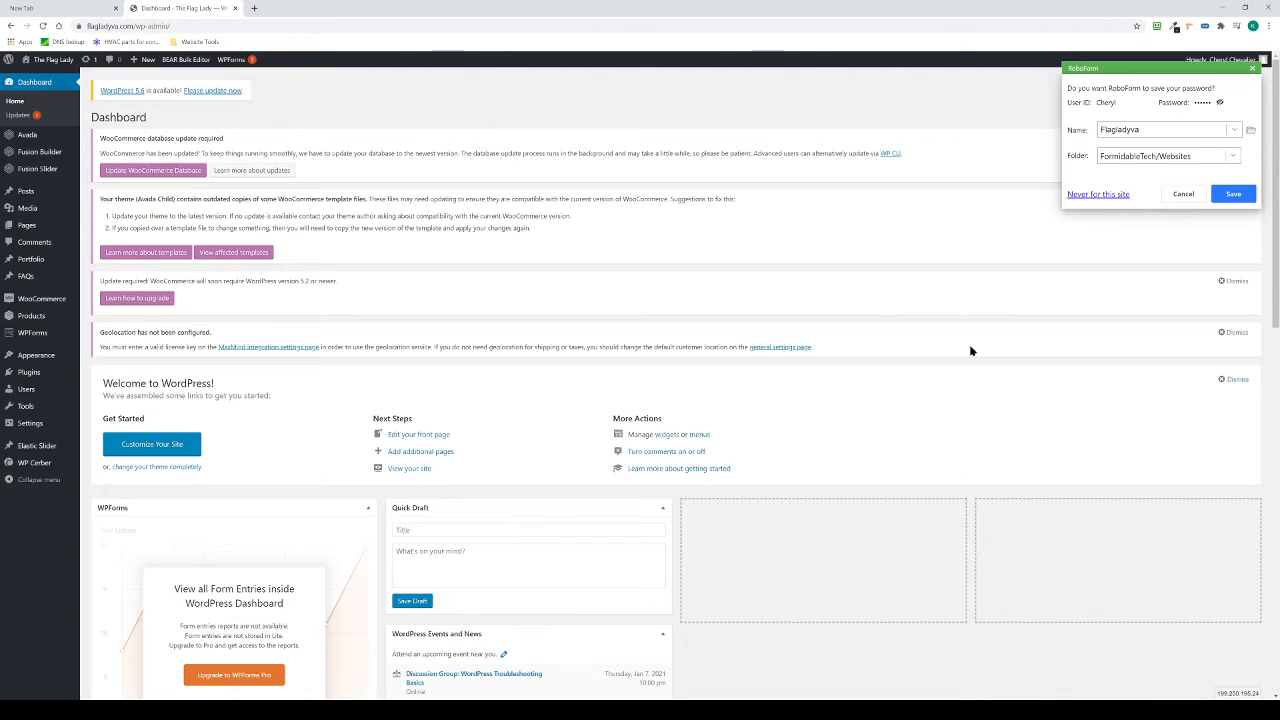
click(1184, 194)
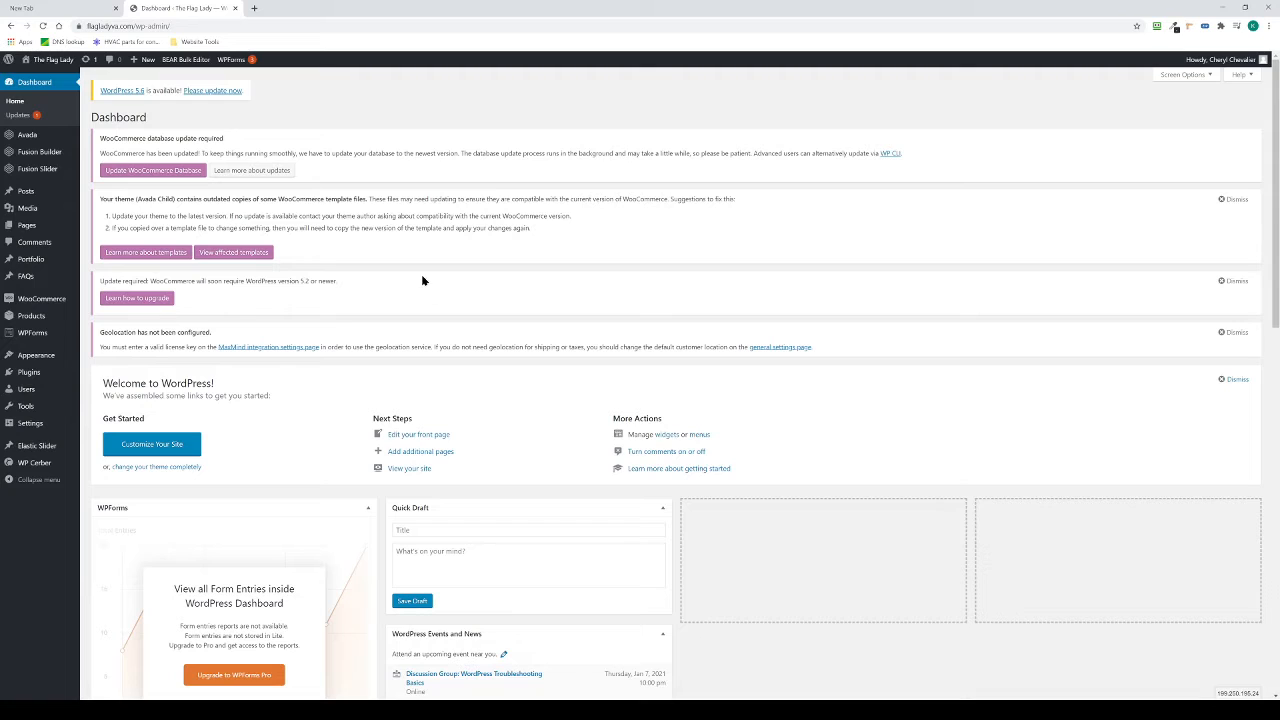
Step: Open the list of all WooCommerce products
drag(90, 118, 161, 116)
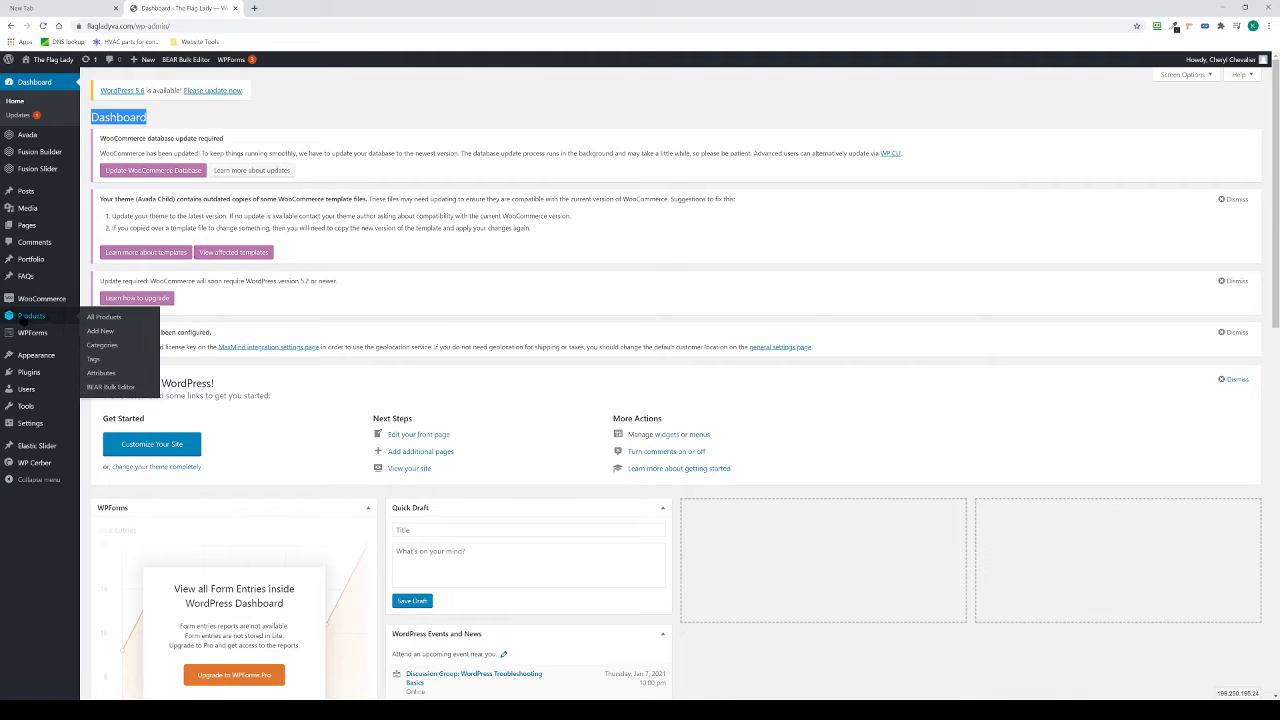
mouse_move(33, 318)
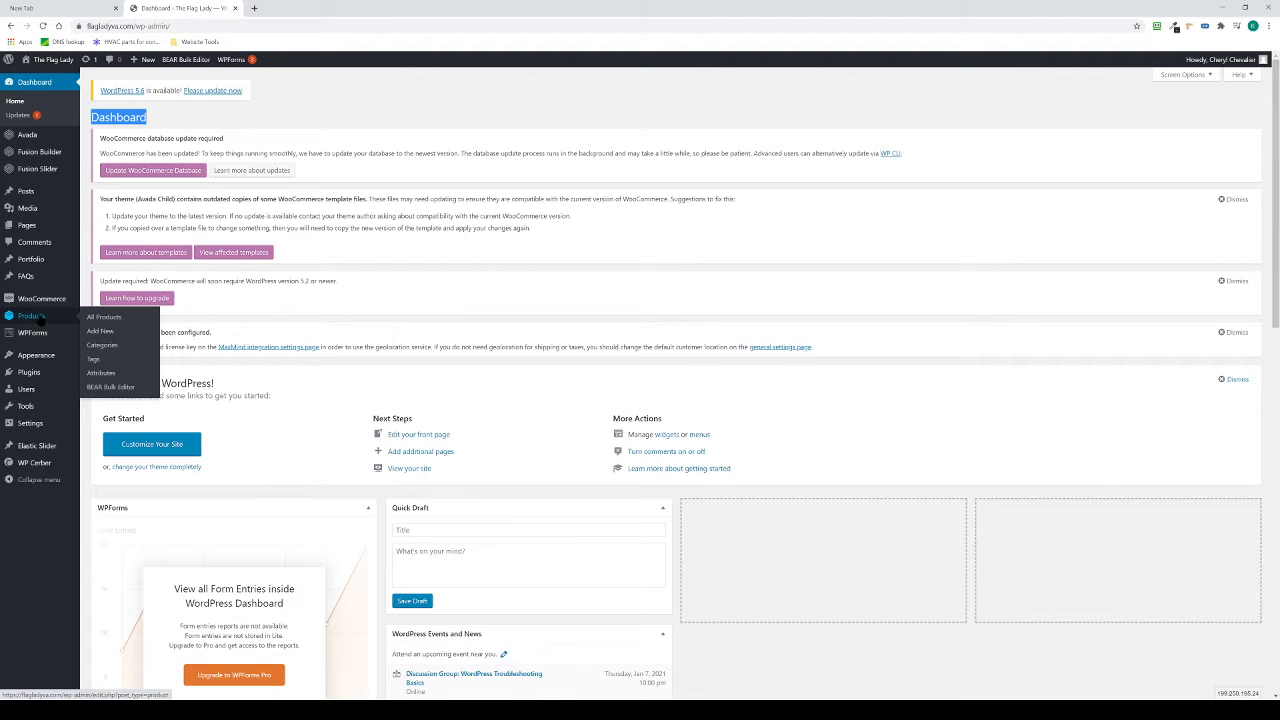
click(40, 318)
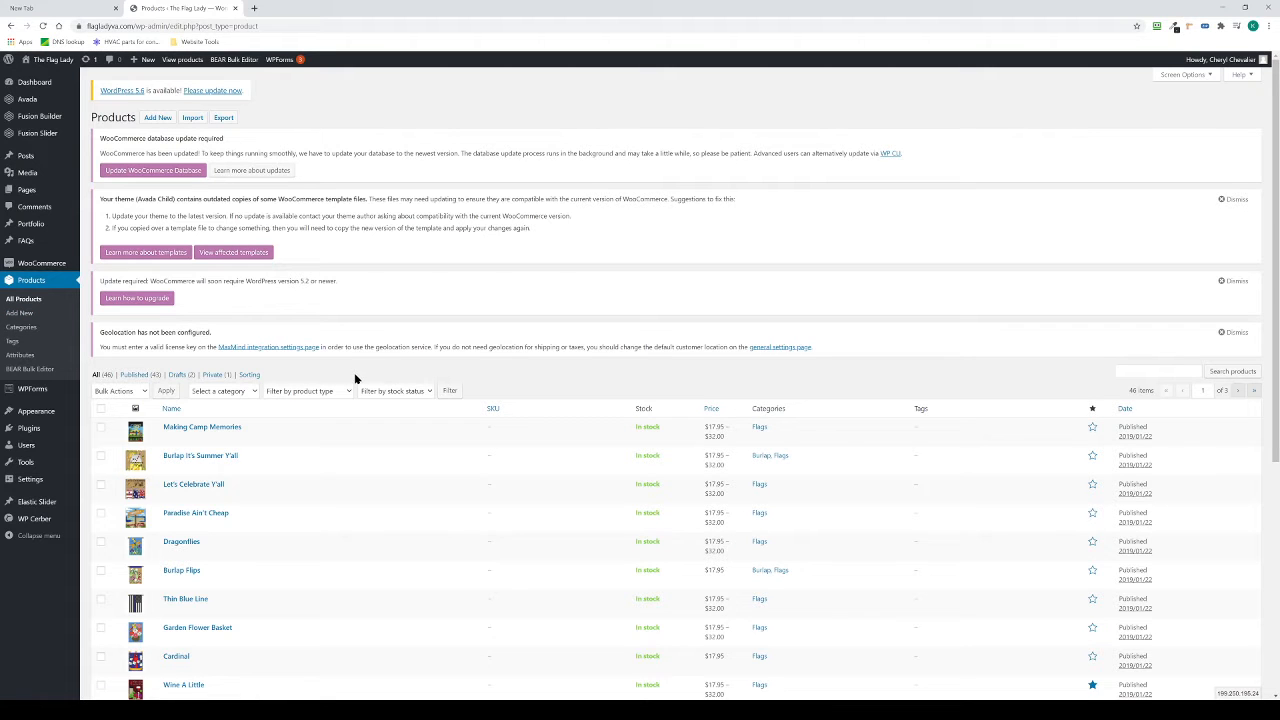
scroll(360, 434, down, 3)
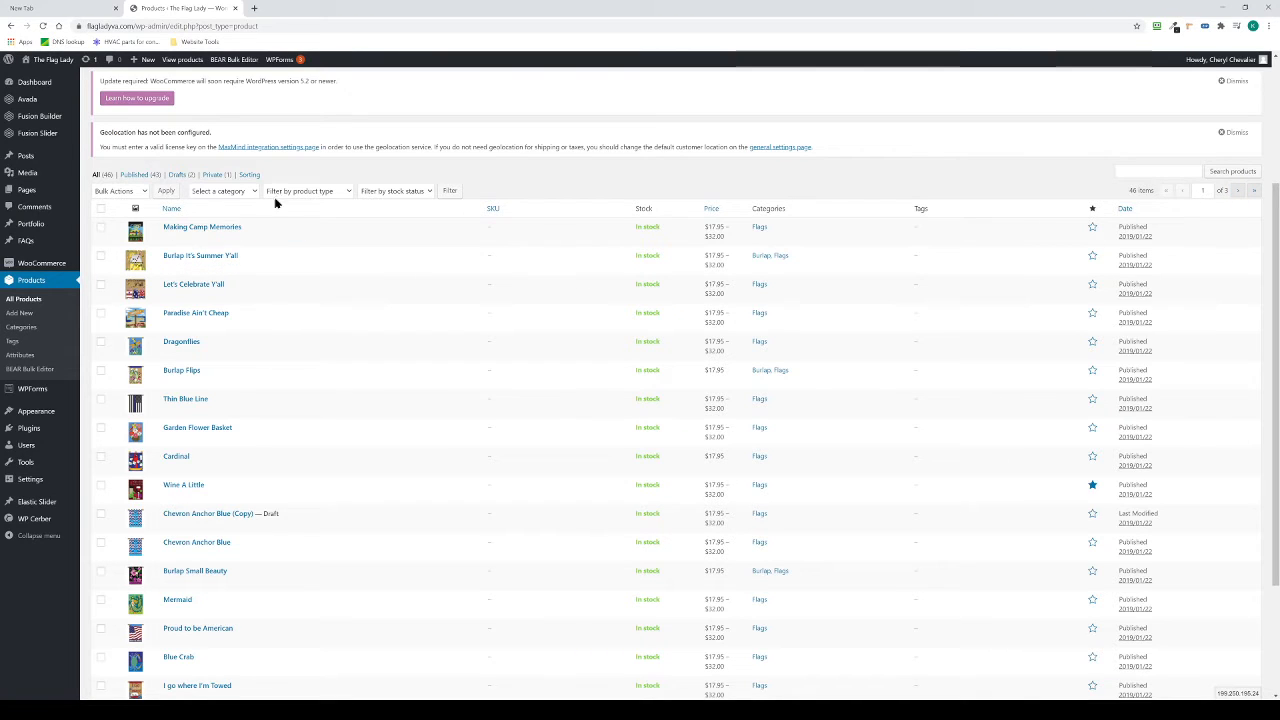
click(349, 192)
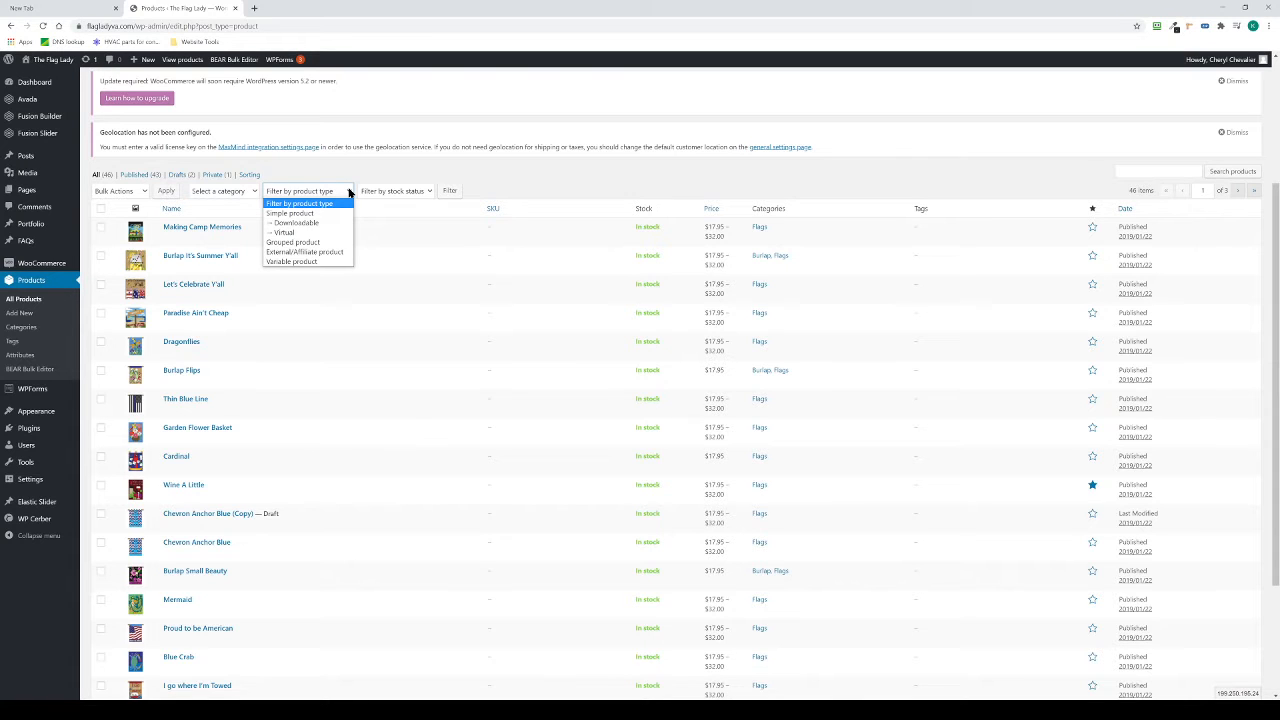
click(349, 192)
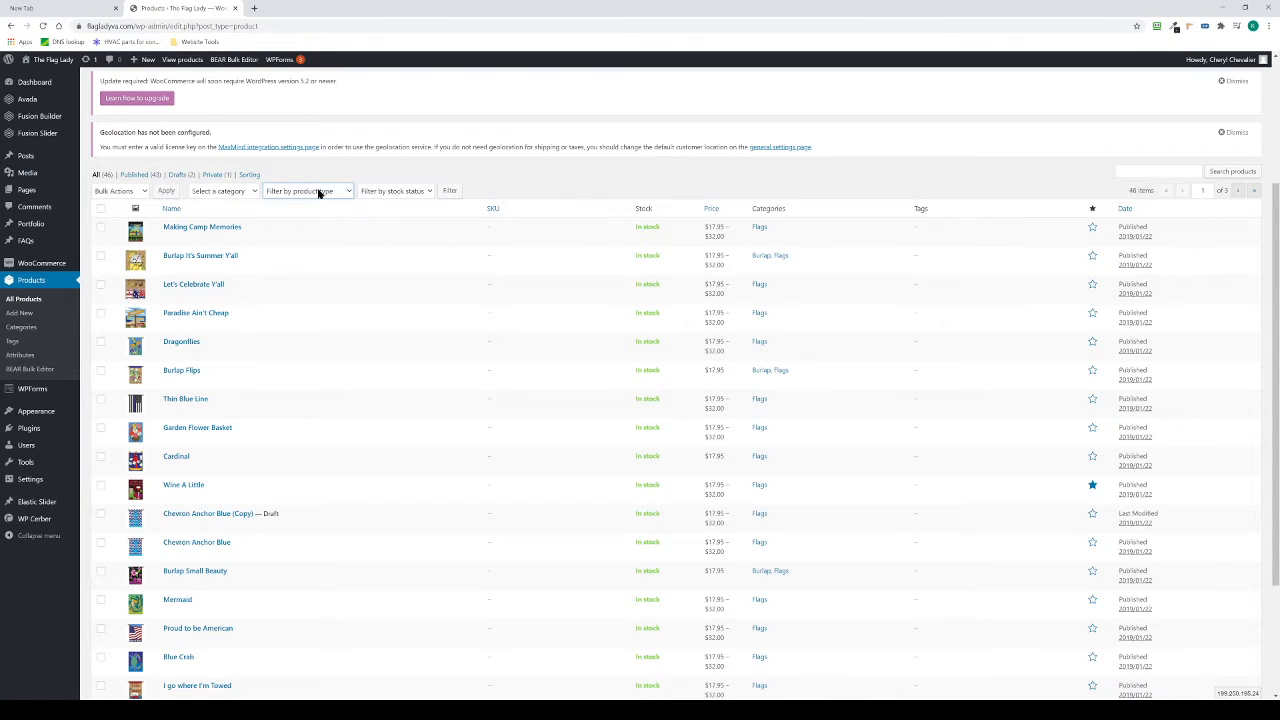
click(252, 192)
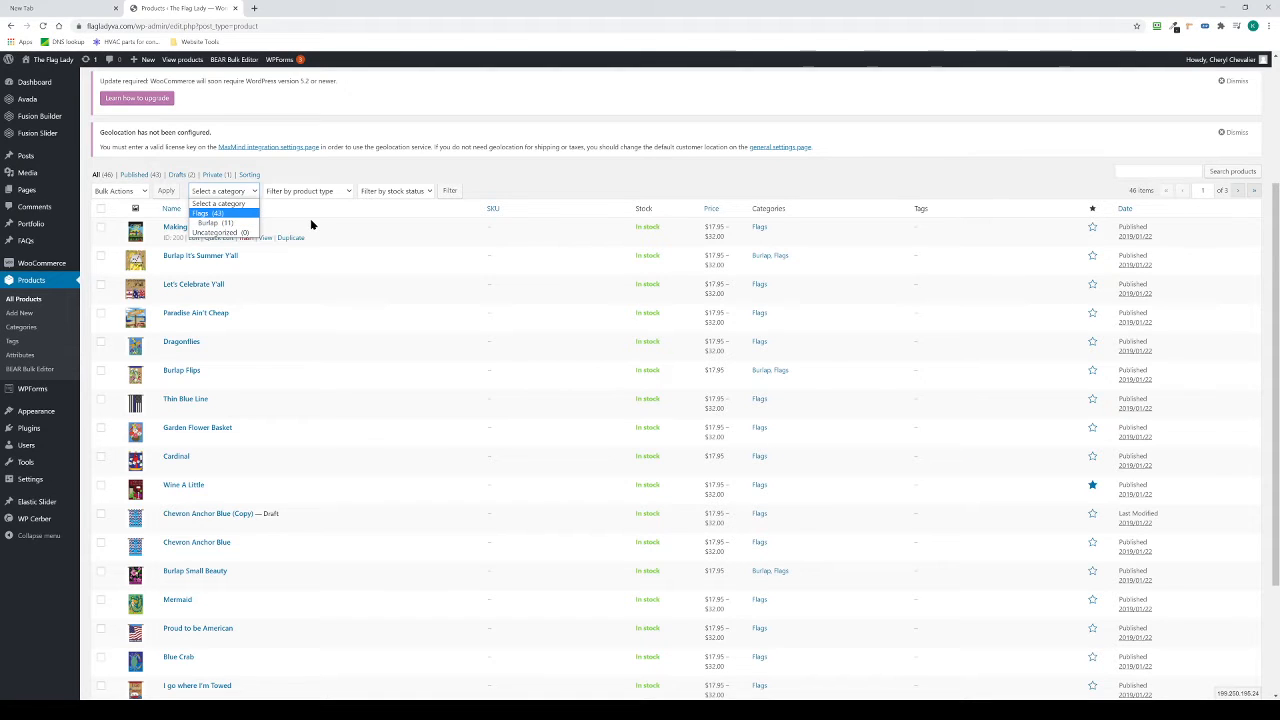
click(355, 165)
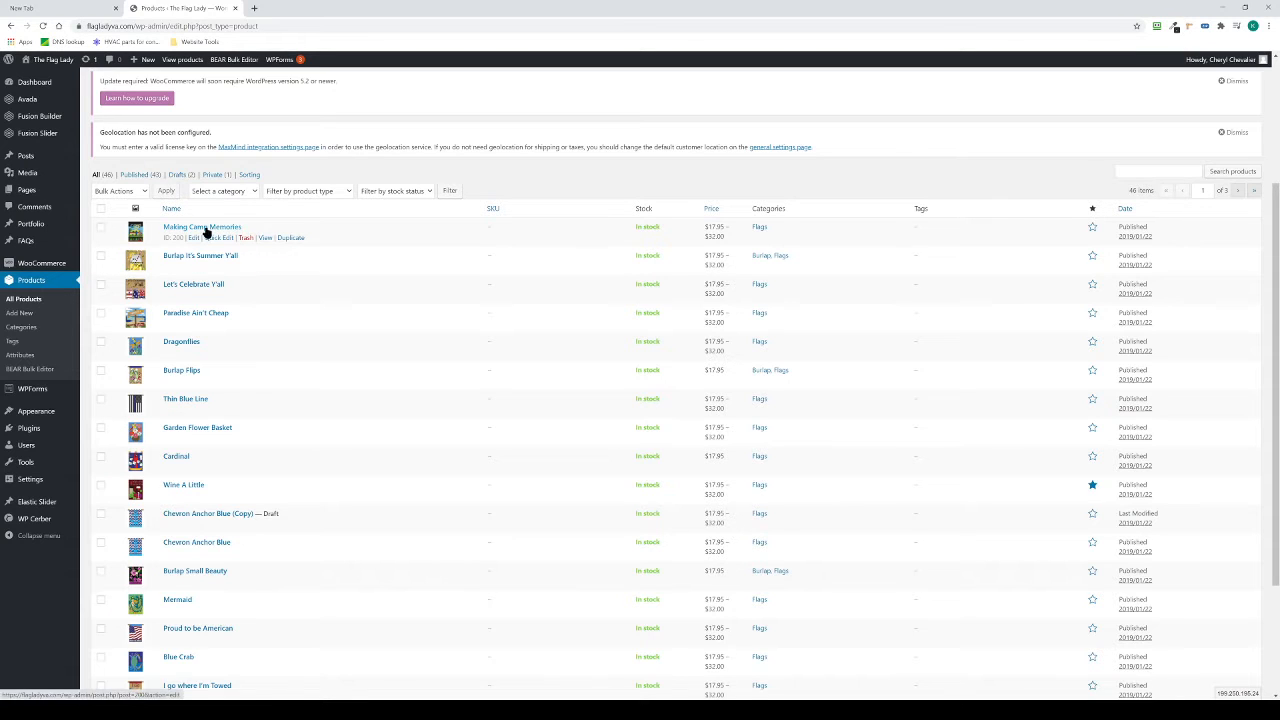
Step: Open the Making Camp Memories product for editing and dismiss the outdated template, upgrade and geolocation notices
click(216, 228)
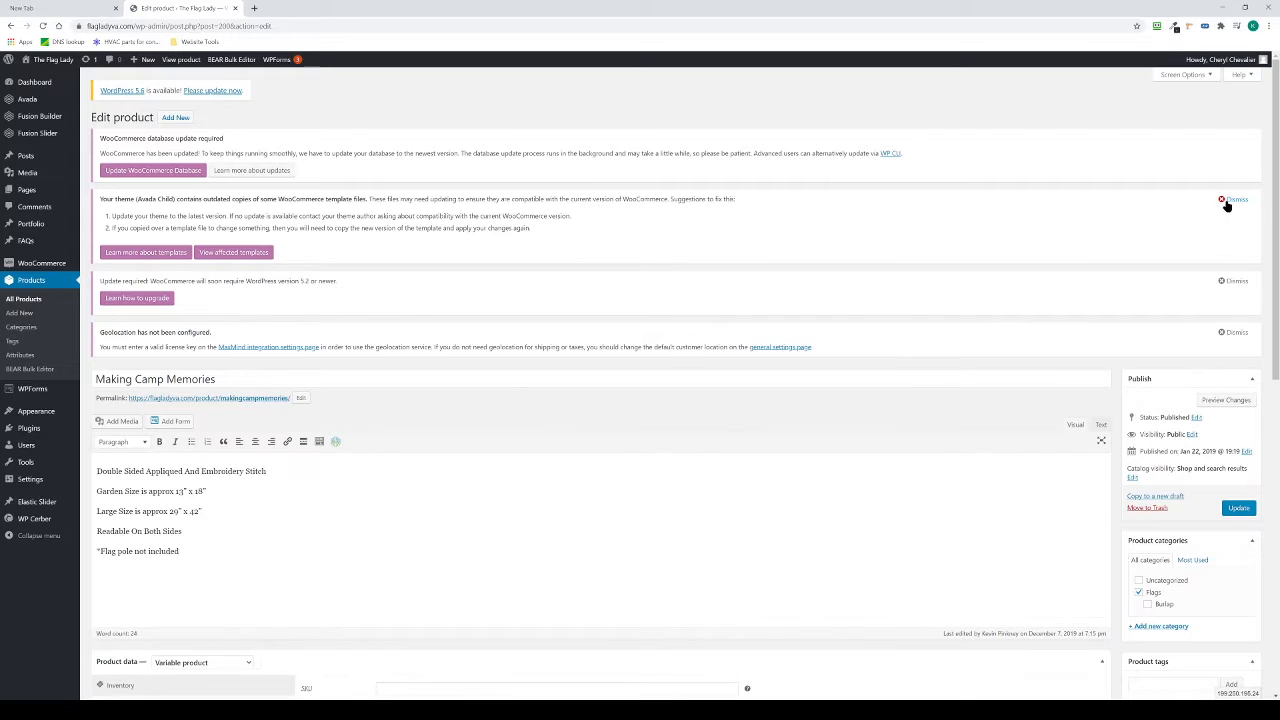
click(1229, 202)
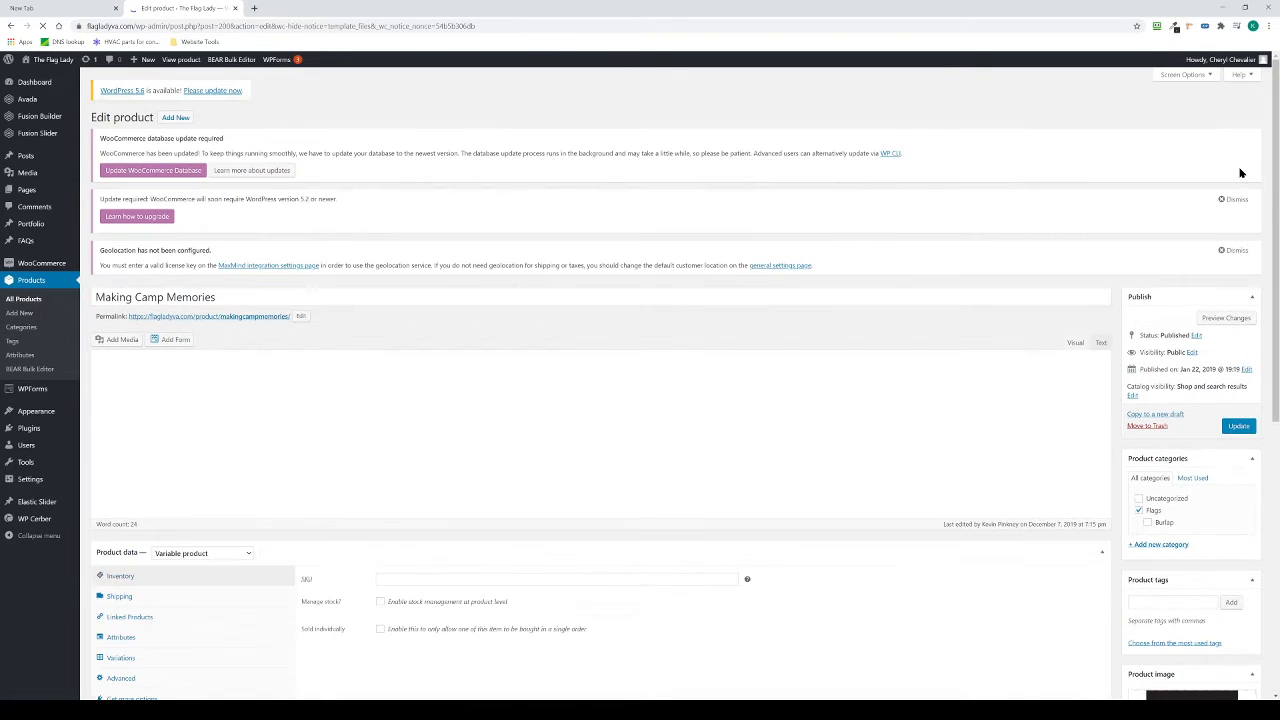
click(1237, 199)
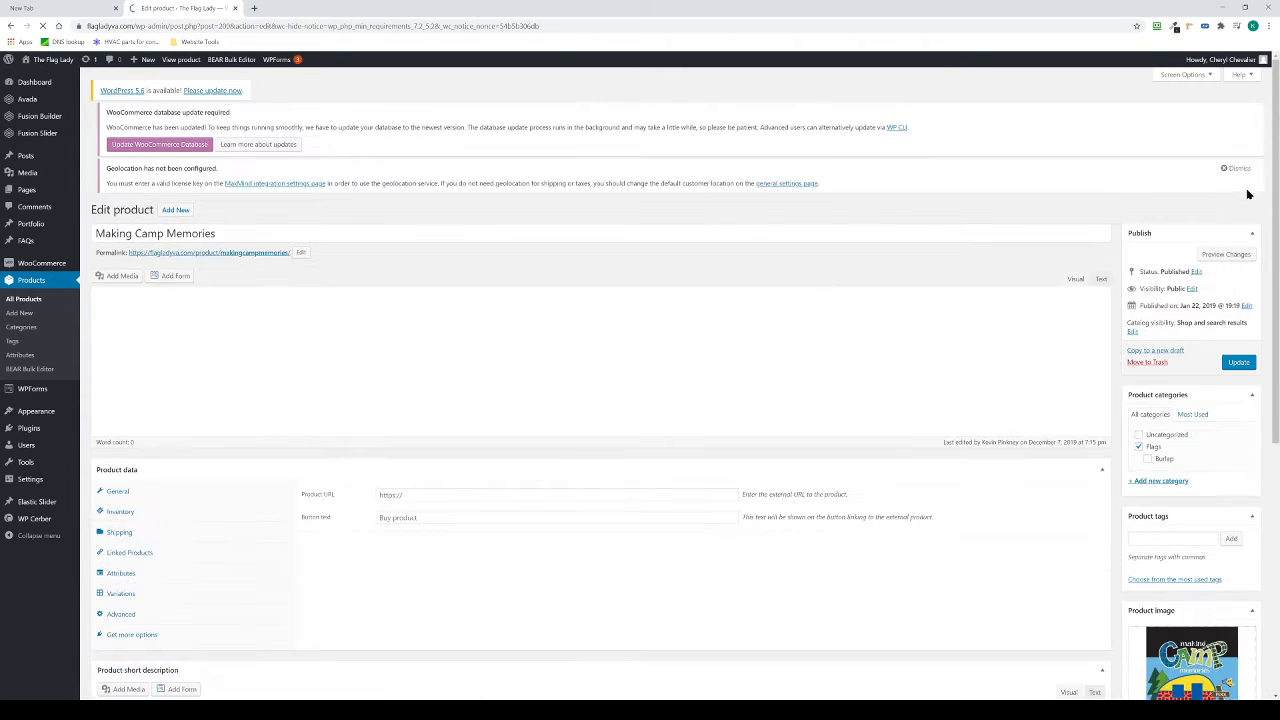
click(1237, 199)
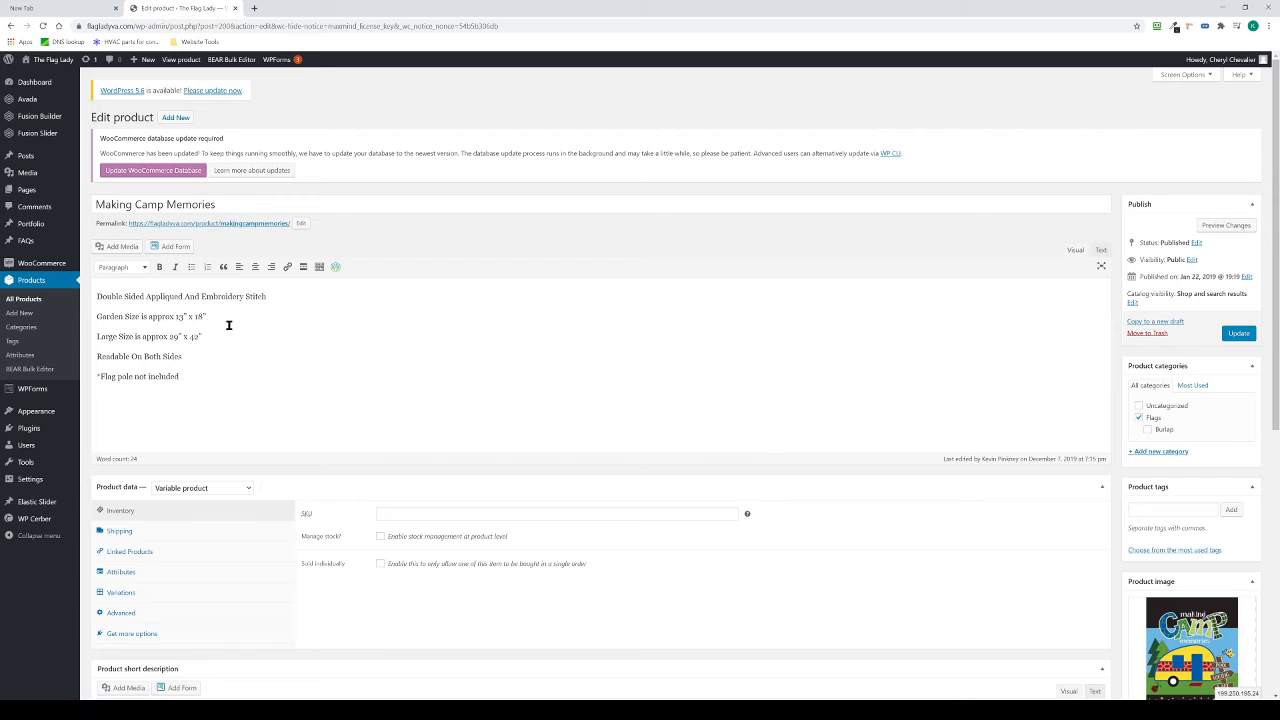
drag(233, 206, 92, 204)
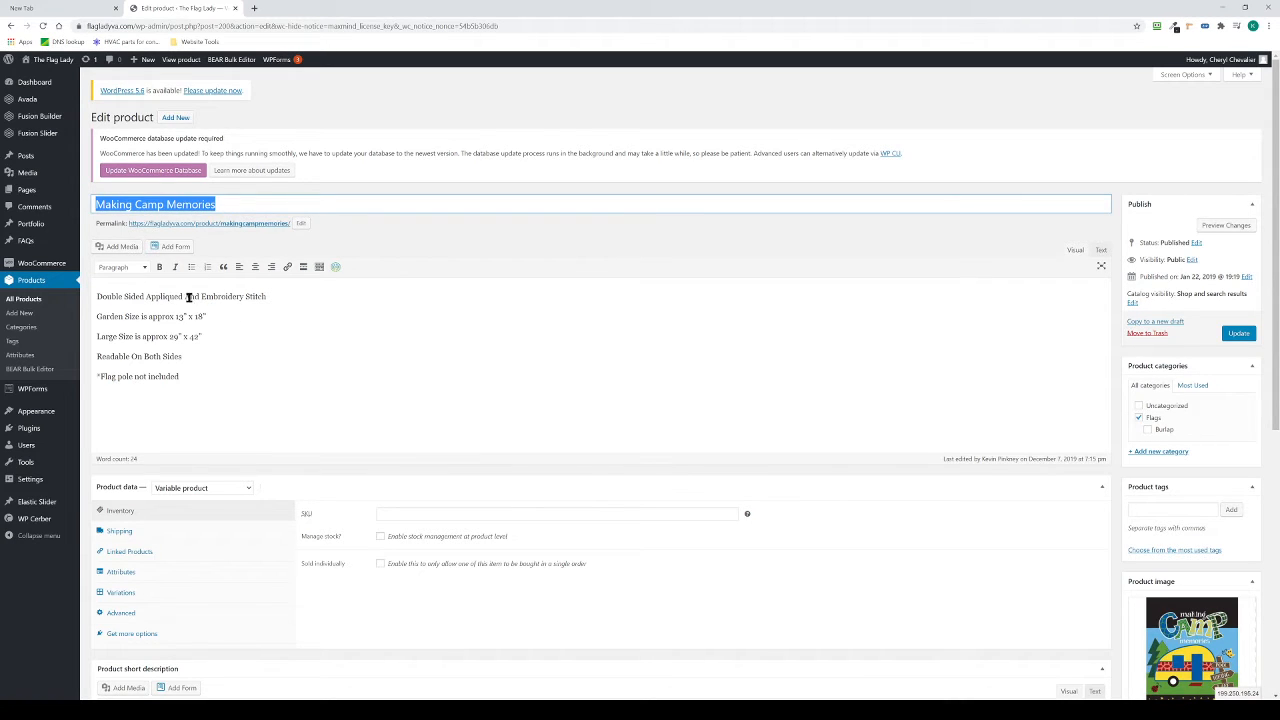
drag(97, 296, 291, 391)
click(240, 377)
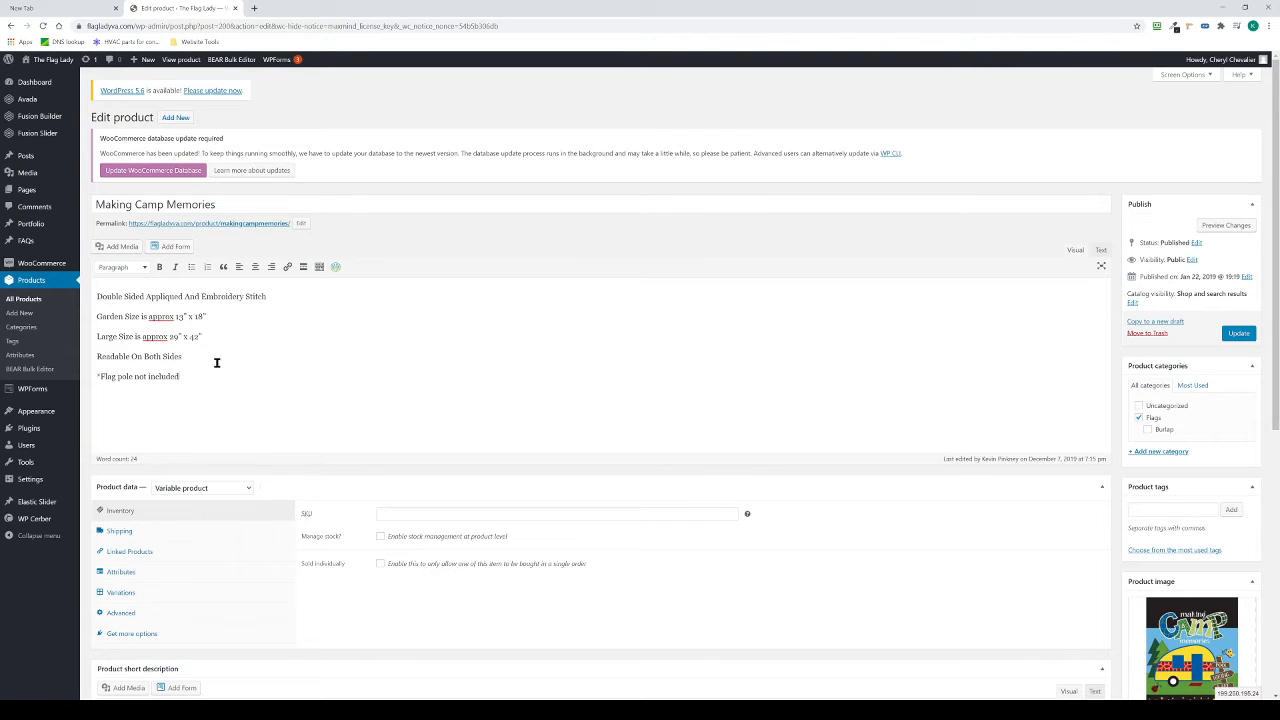
Step: Enable product-level stock management with a stock quantity of 5, a low stock threshold of 2 and backorders set to Do not allow
scroll(246, 363, down, 1)
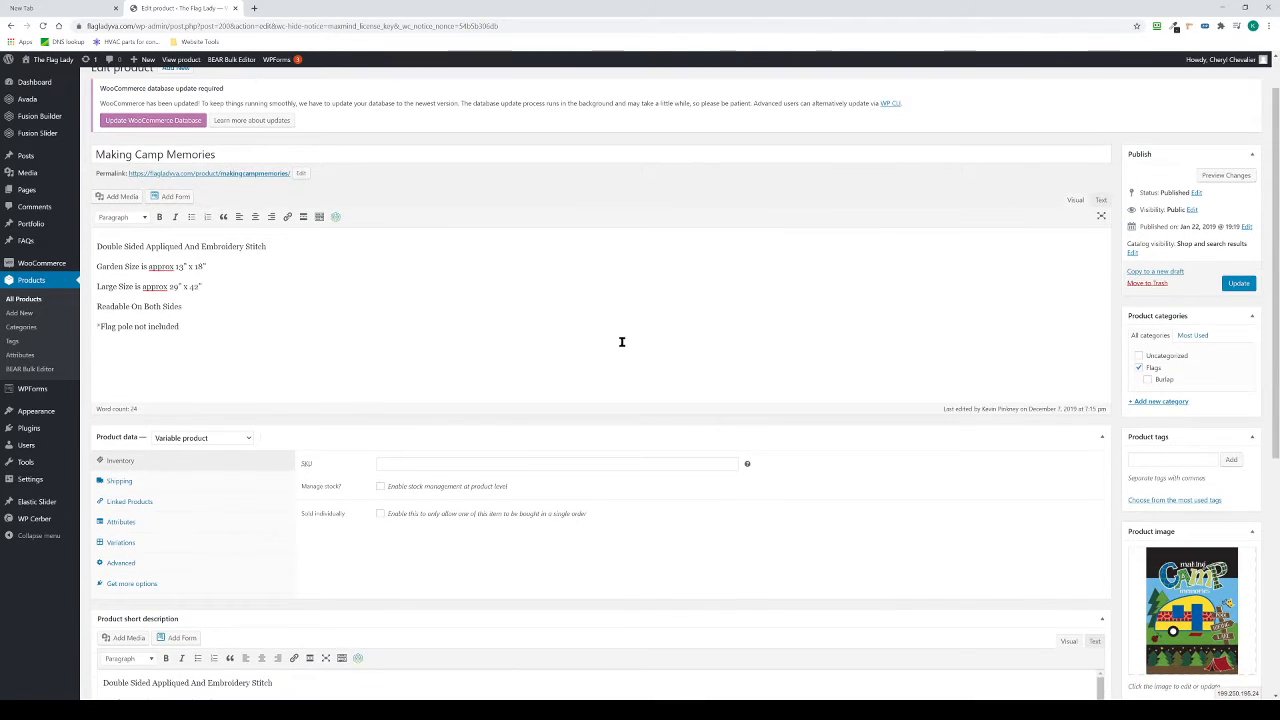
scroll(854, 345, down, 4)
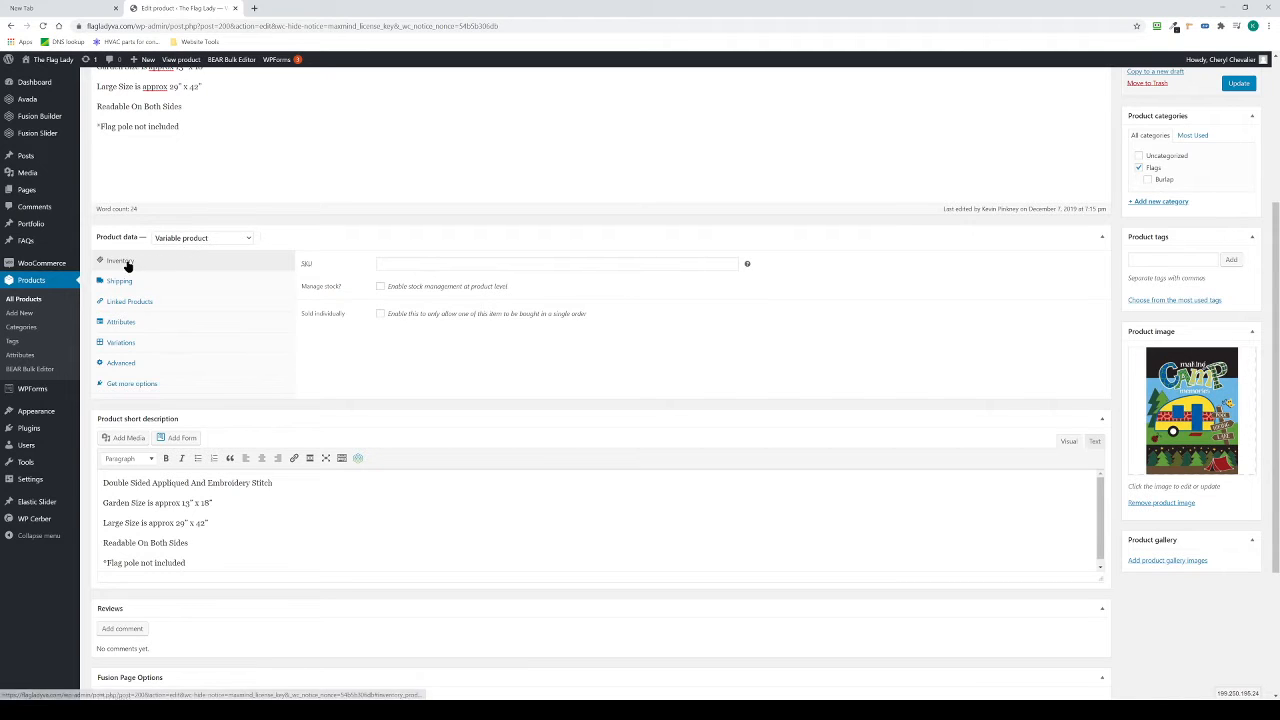
click(380, 289)
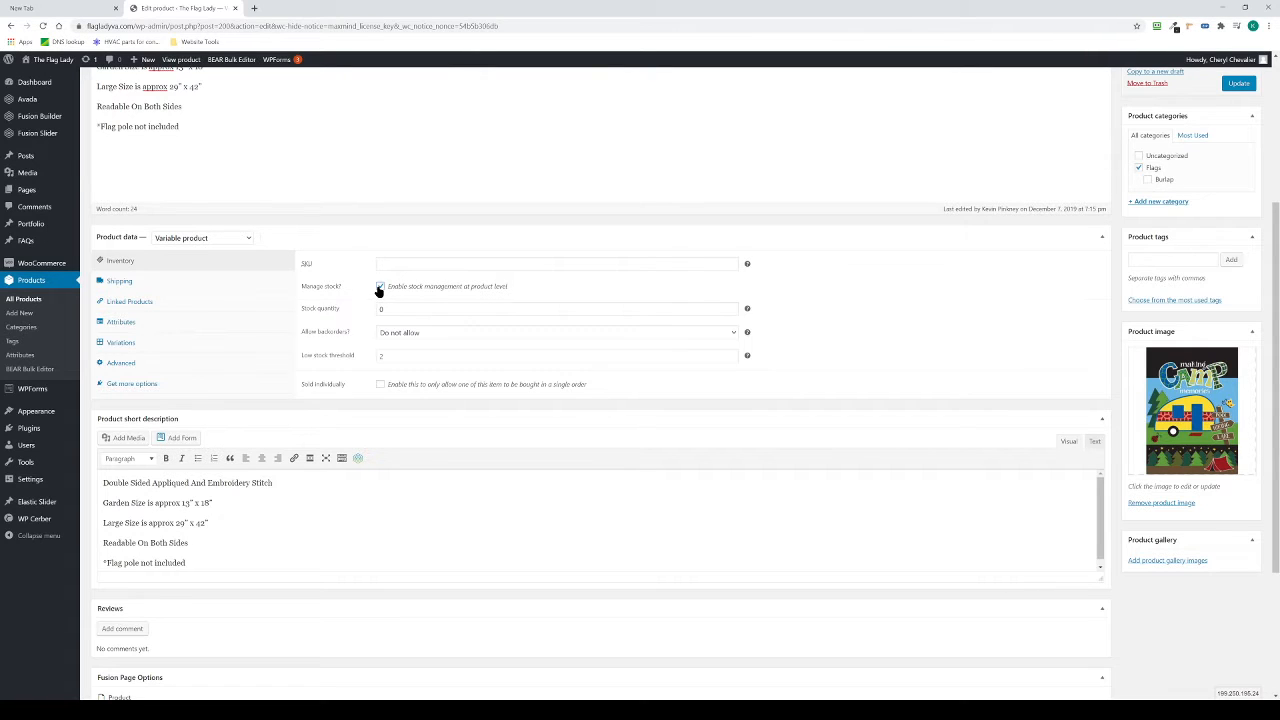
double_click(391, 309)
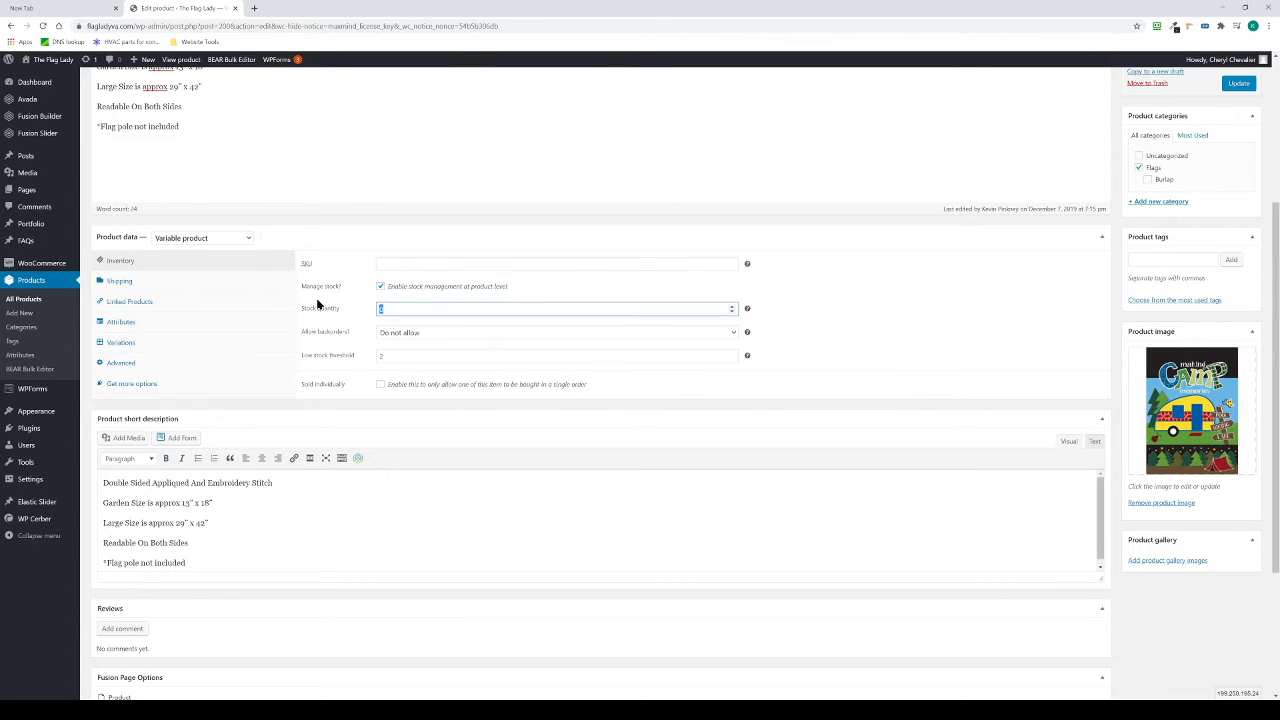
click(392, 357)
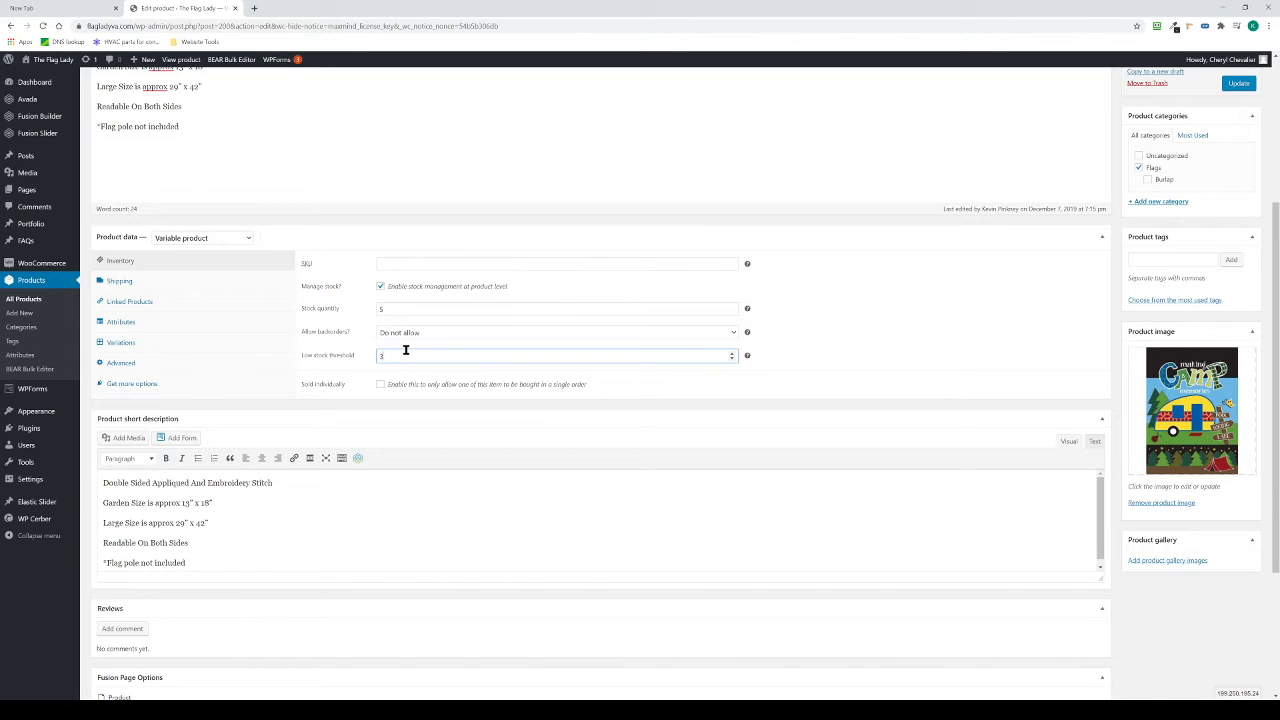
drag(405, 350, 325, 355)
click(415, 336)
click(418, 336)
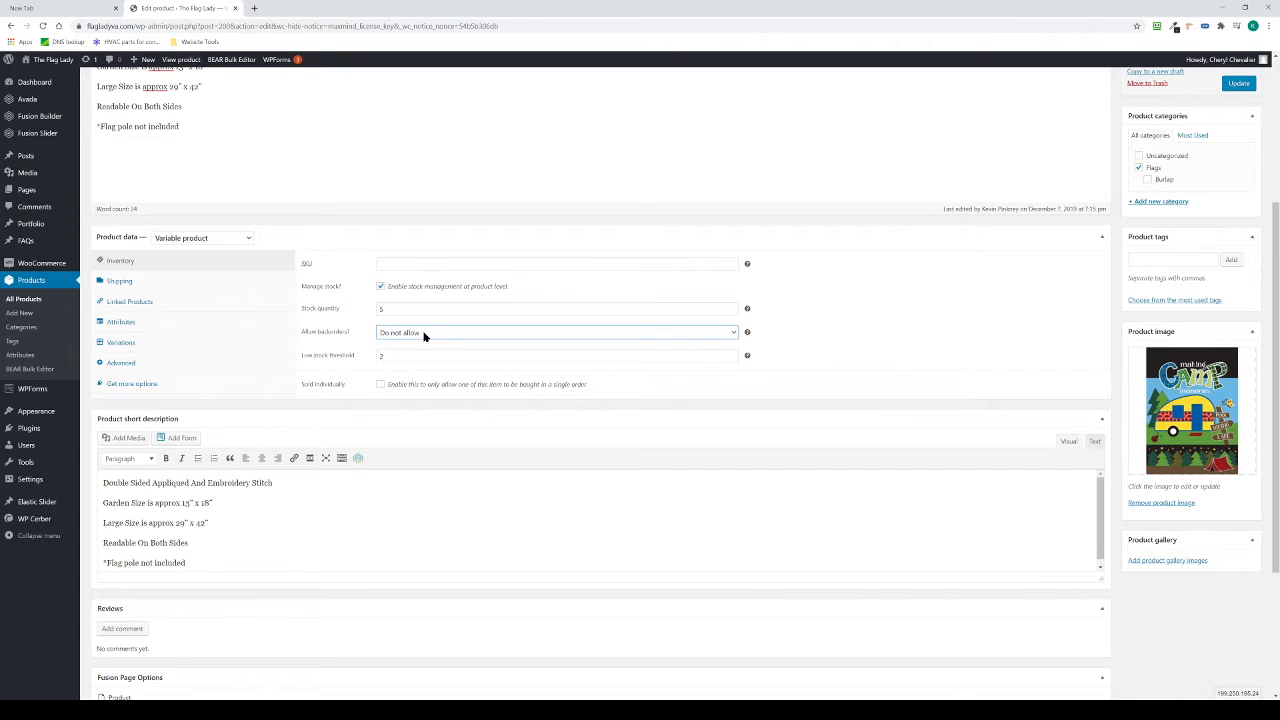
double_click(394, 311)
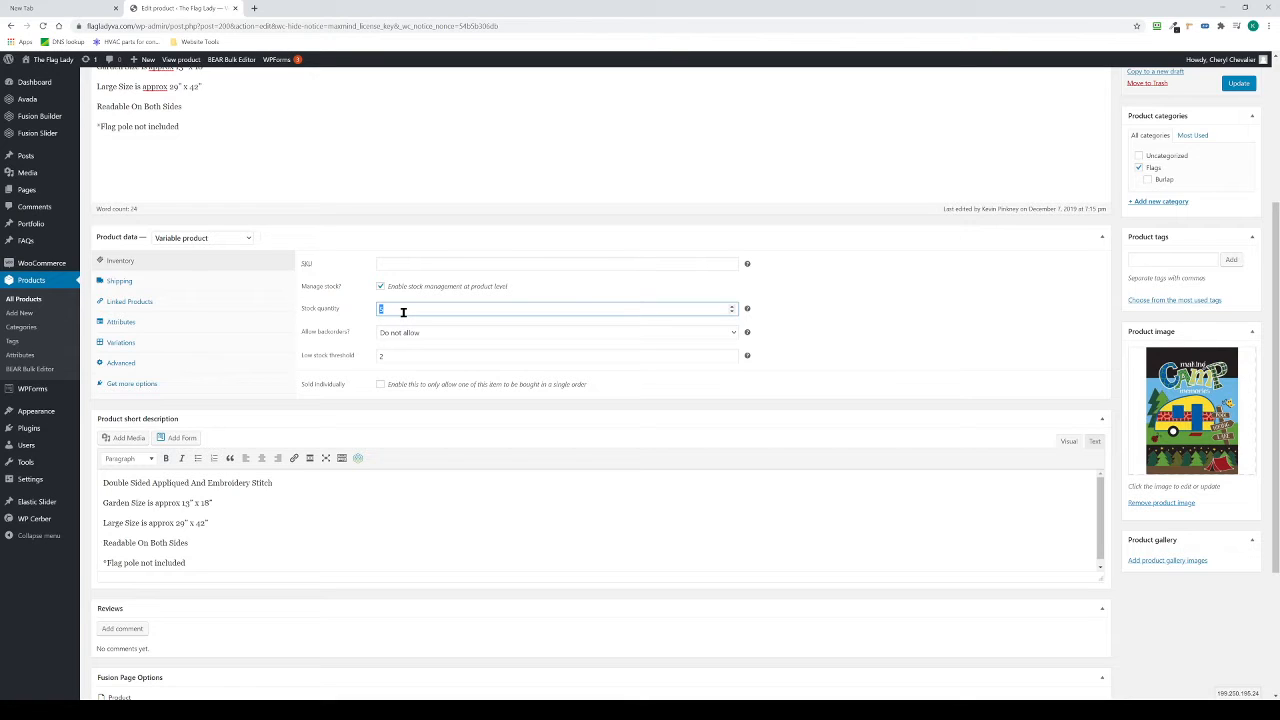
click(410, 334)
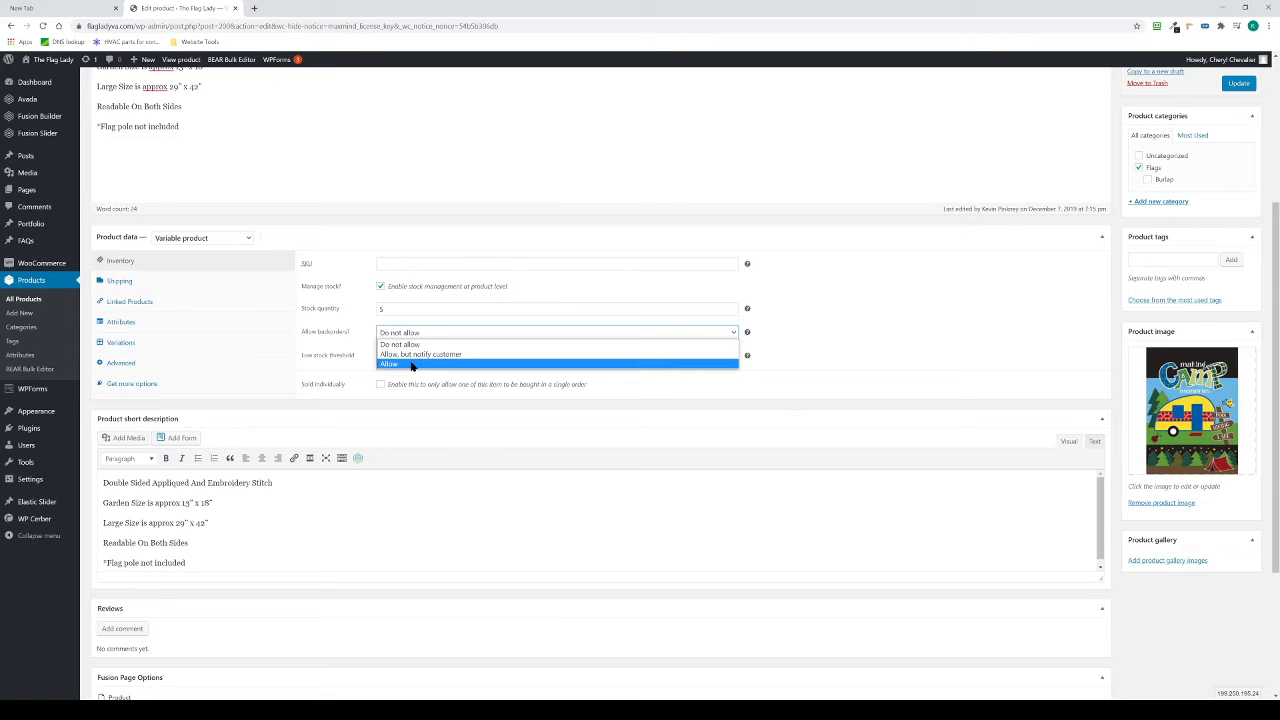
click(405, 344)
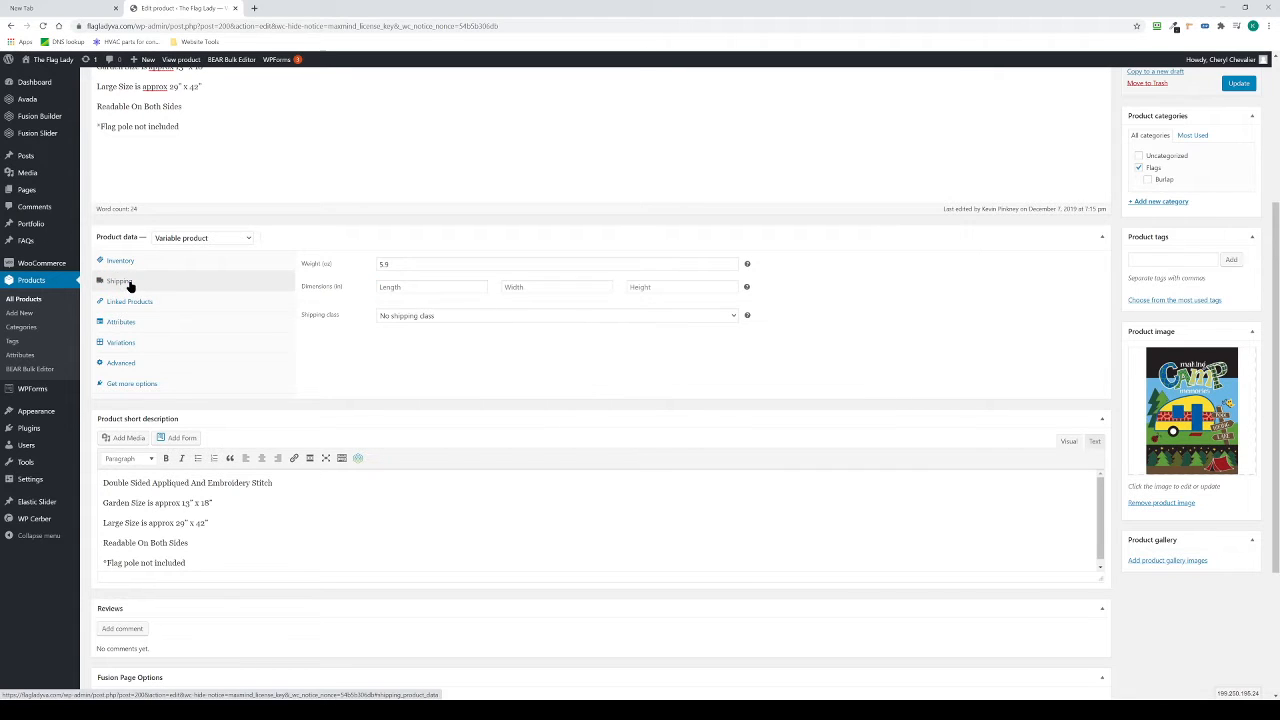
Step: Examine the product's shipping, linked products, attributes and variations settings, and the available product types
drag(403, 263, 380, 263)
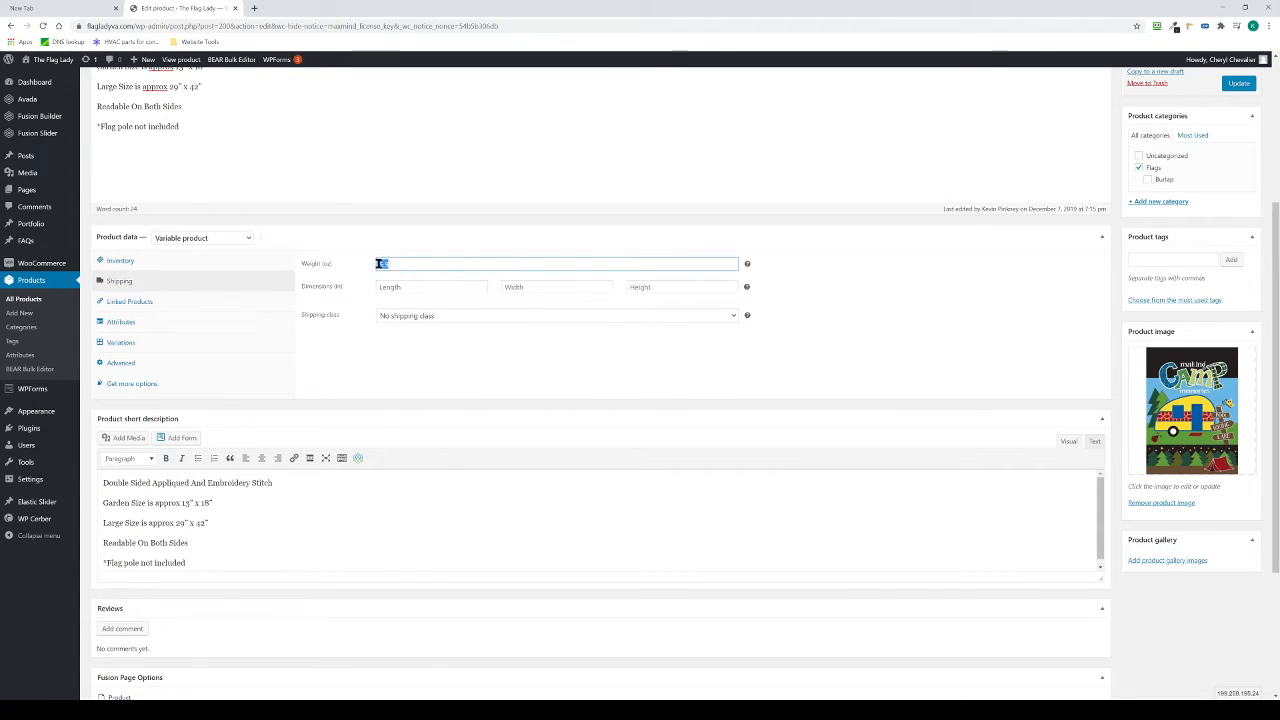
click(414, 286)
click(437, 317)
click(437, 318)
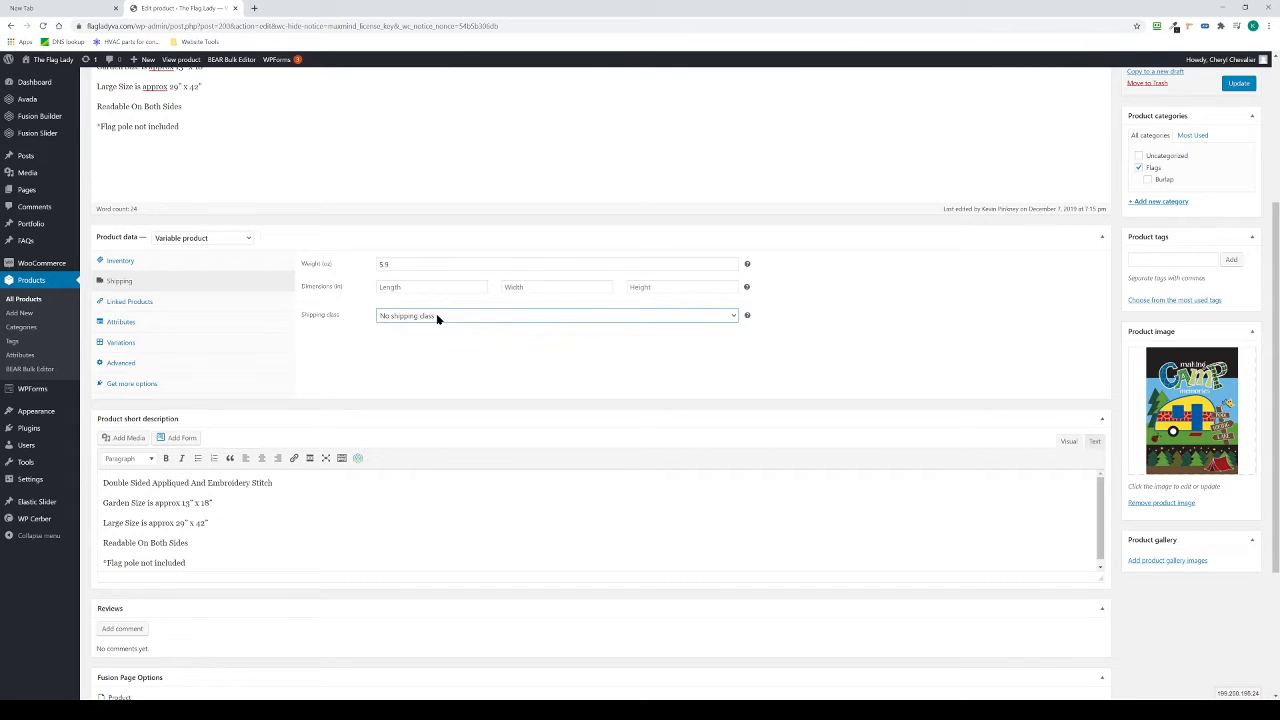
click(143, 302)
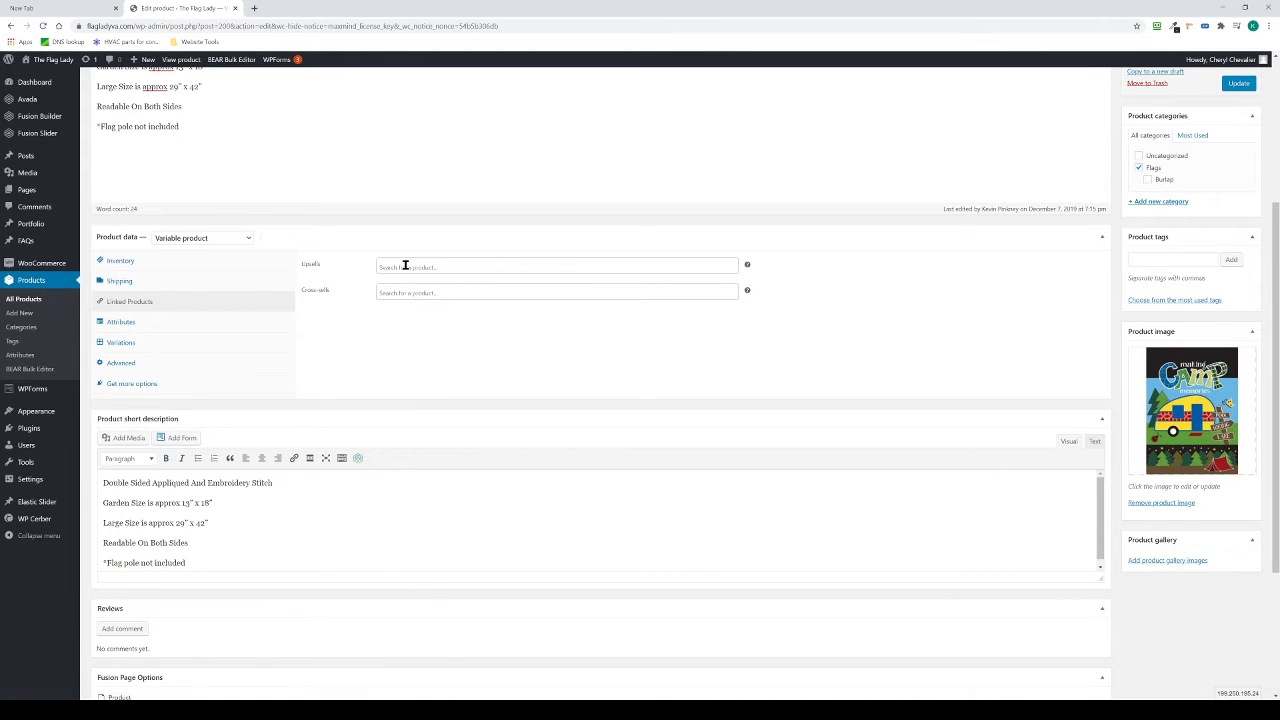
click(405, 265)
click(141, 324)
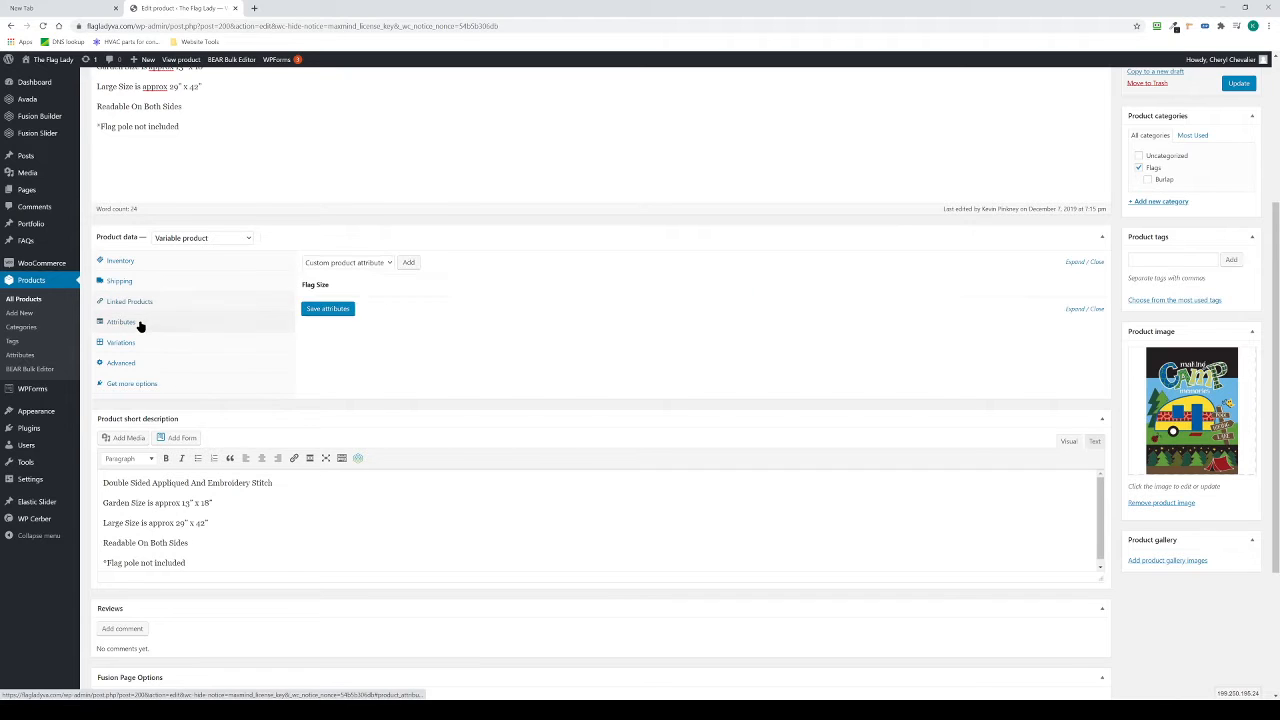
click(136, 342)
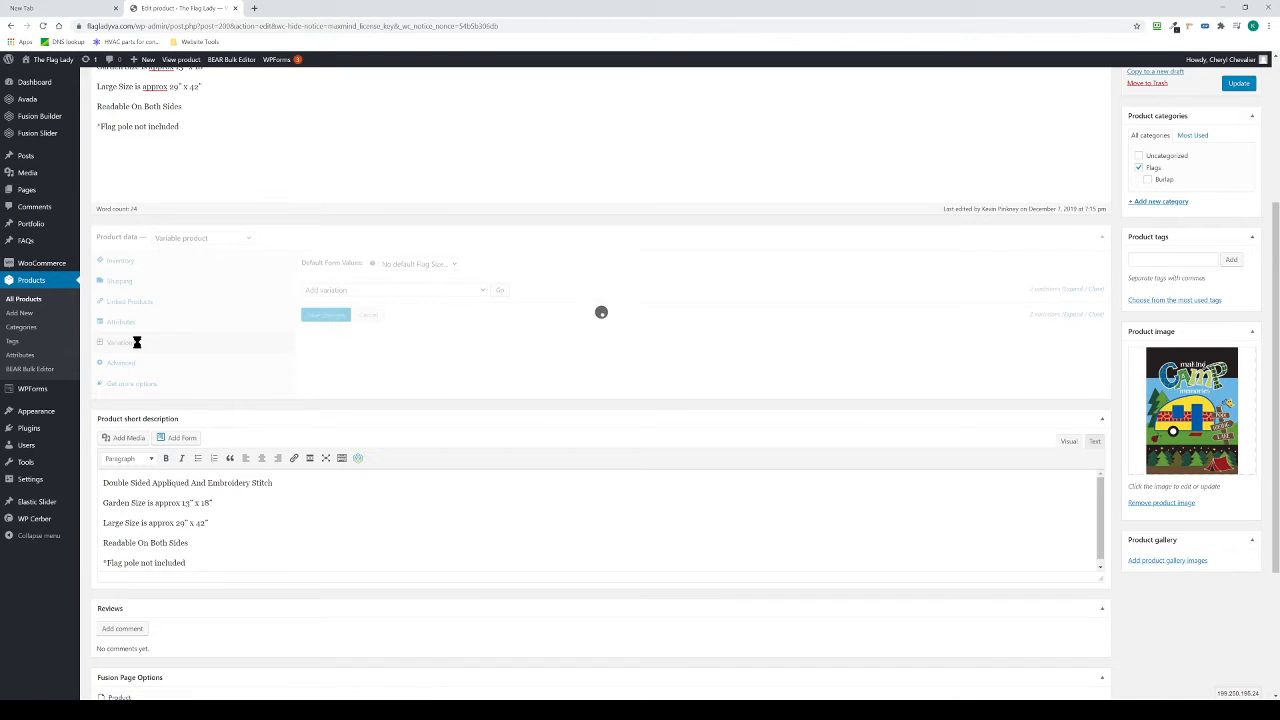
click(152, 270)
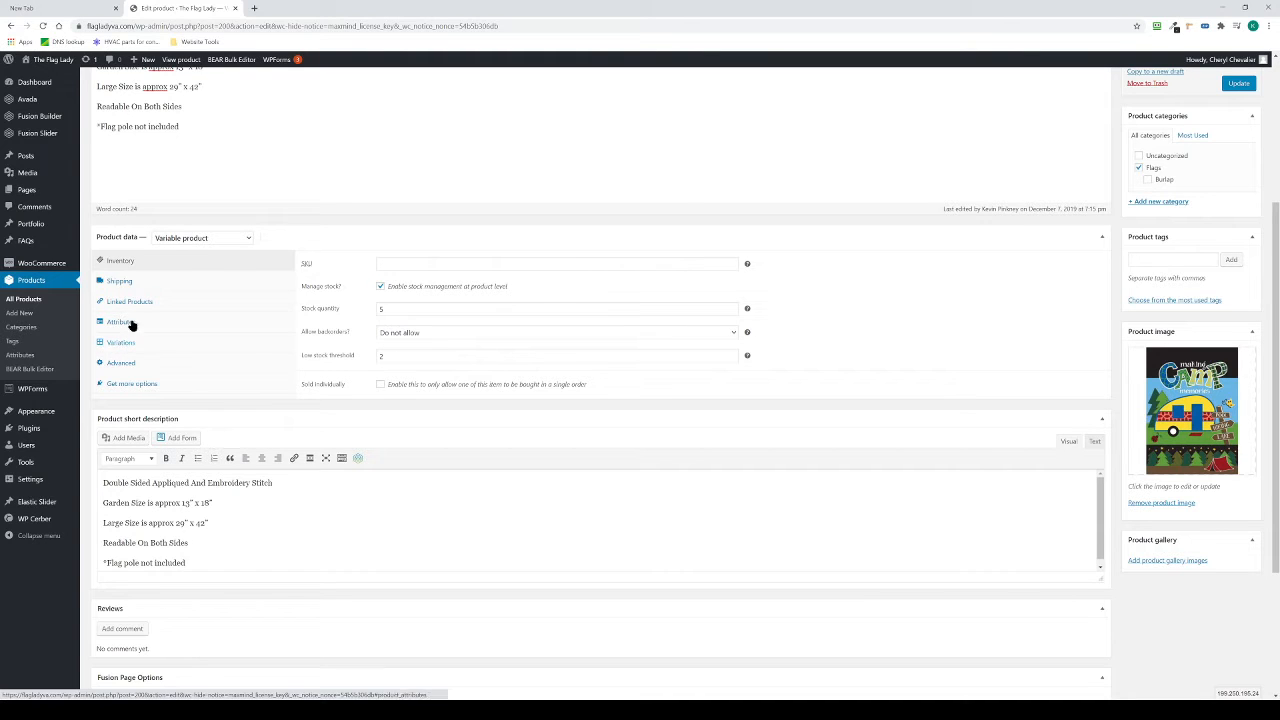
click(249, 238)
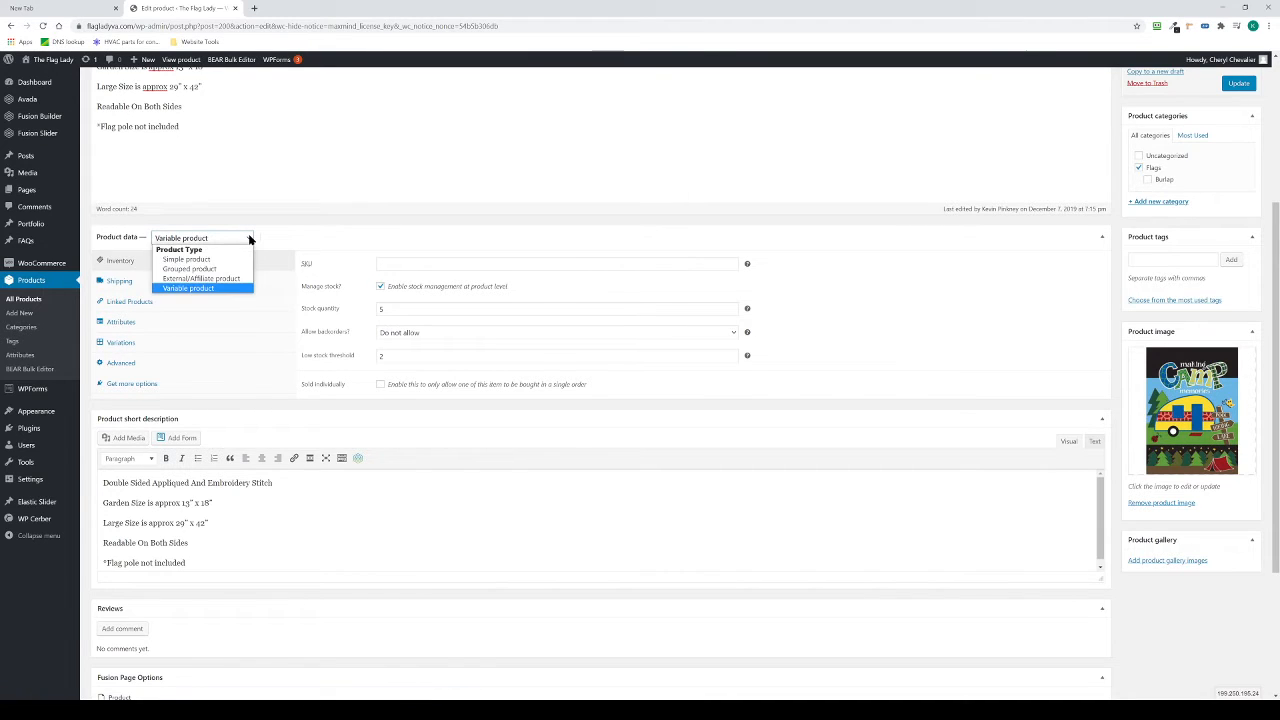
click(249, 238)
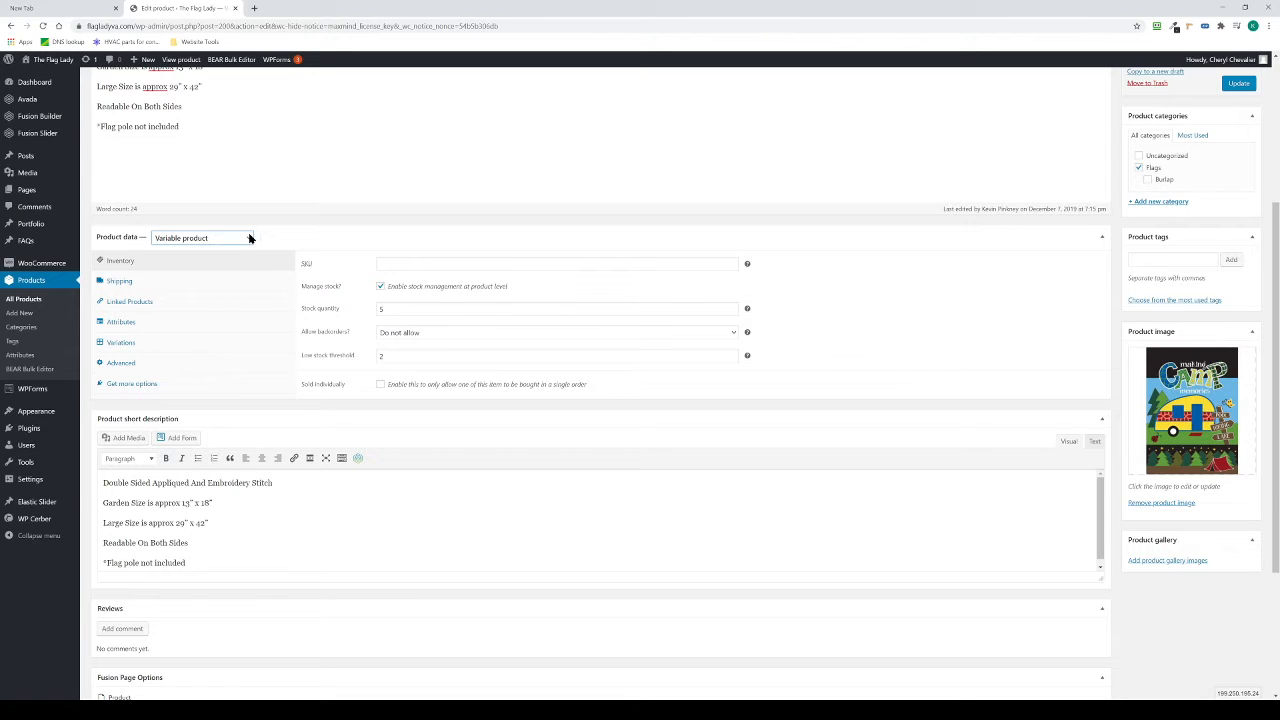
Step: Open the product's variations and expand the Large and Garden variations to show all their settings
click(249, 238)
click(249, 238)
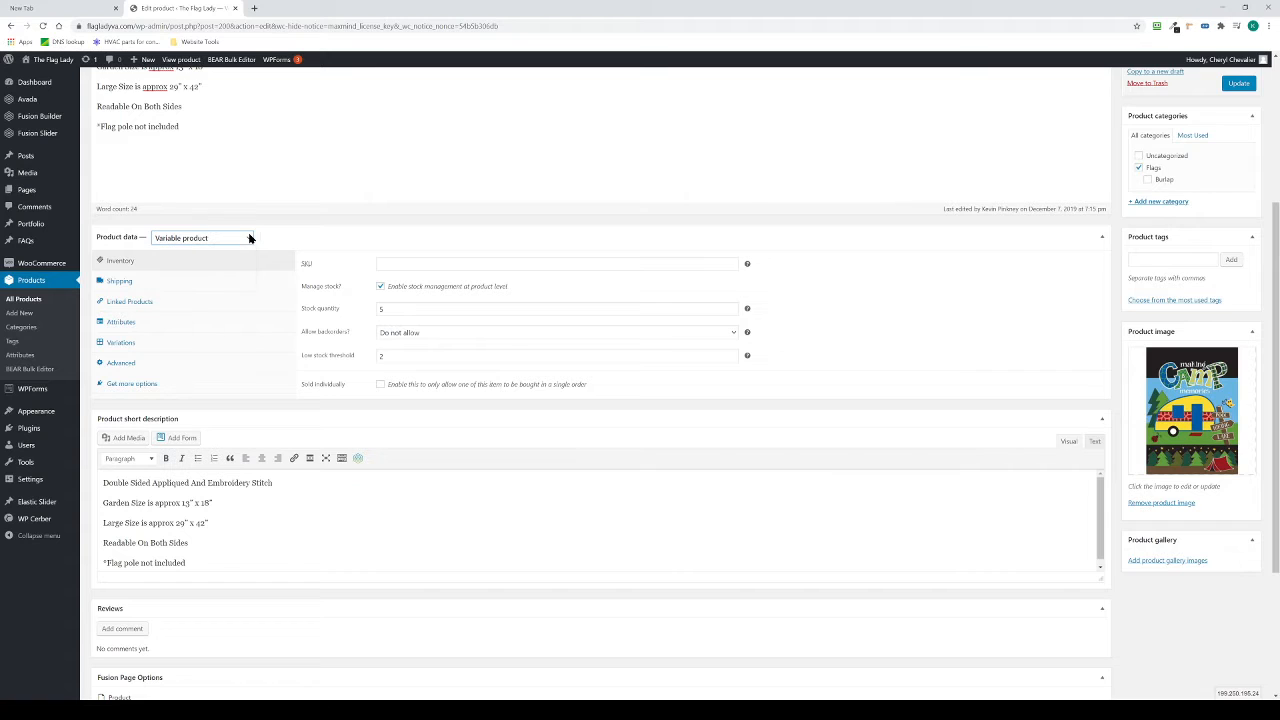
click(120, 342)
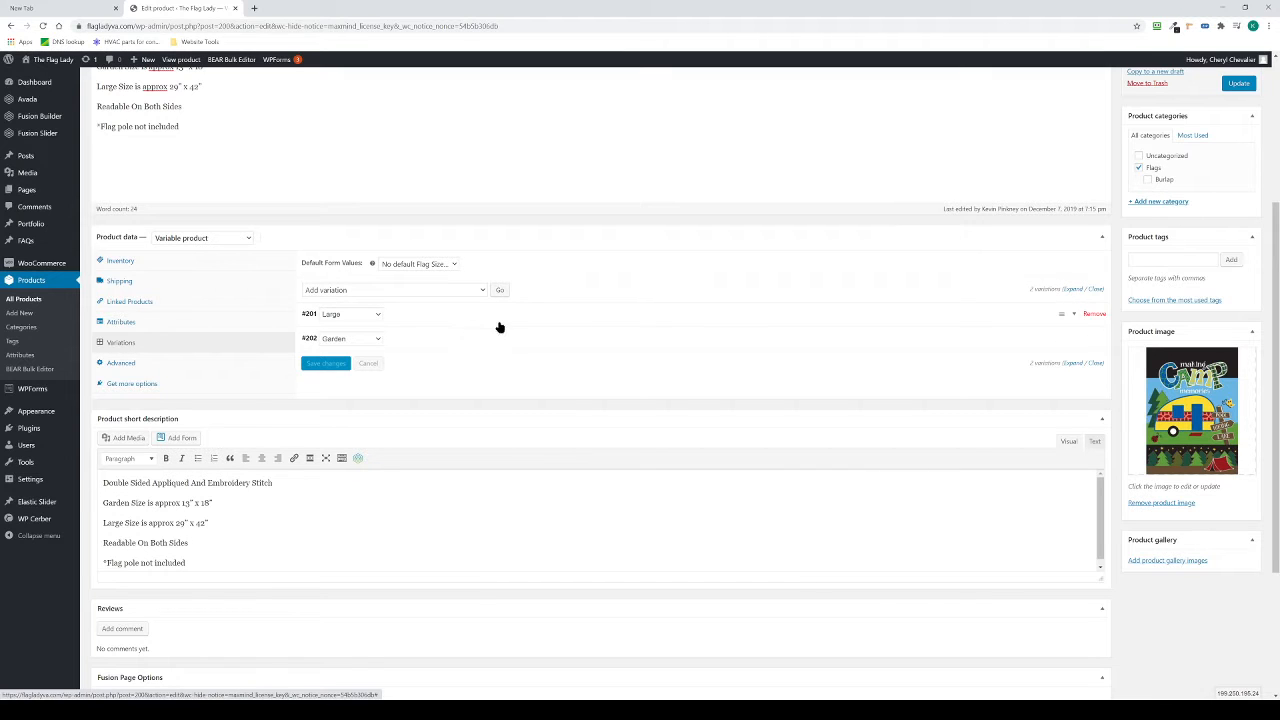
click(1075, 317)
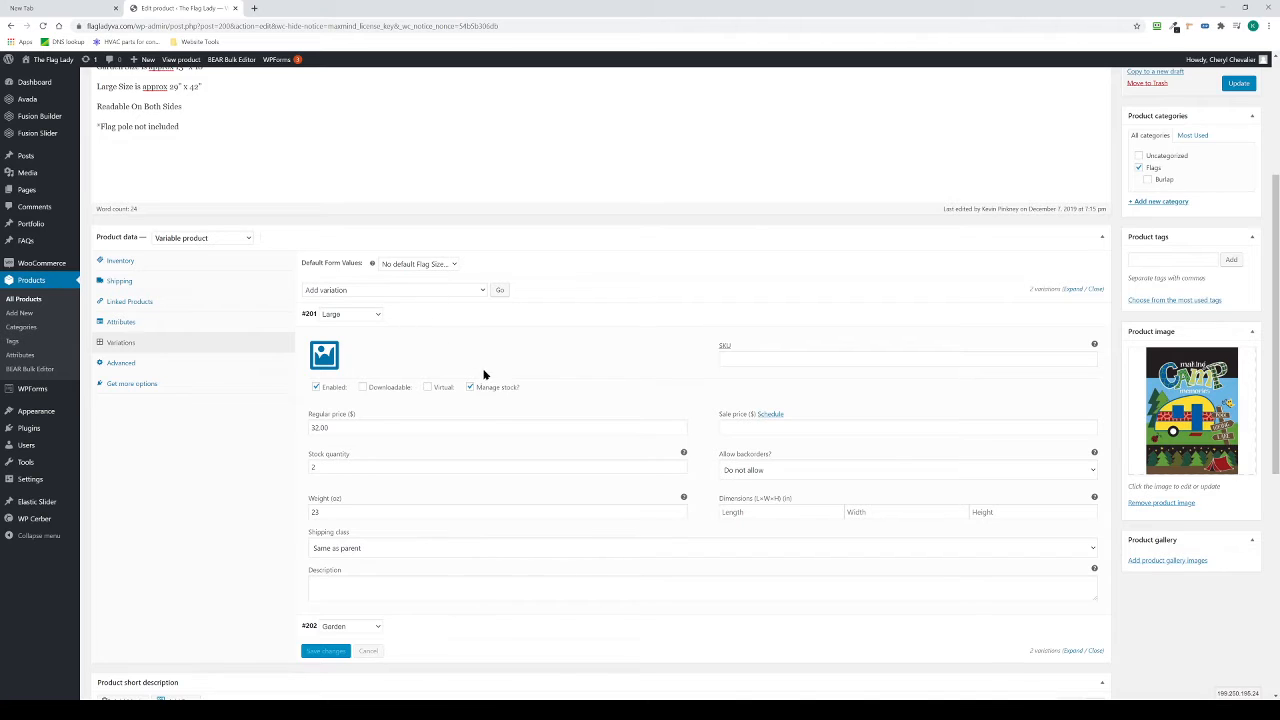
scroll(506, 401, down, 3)
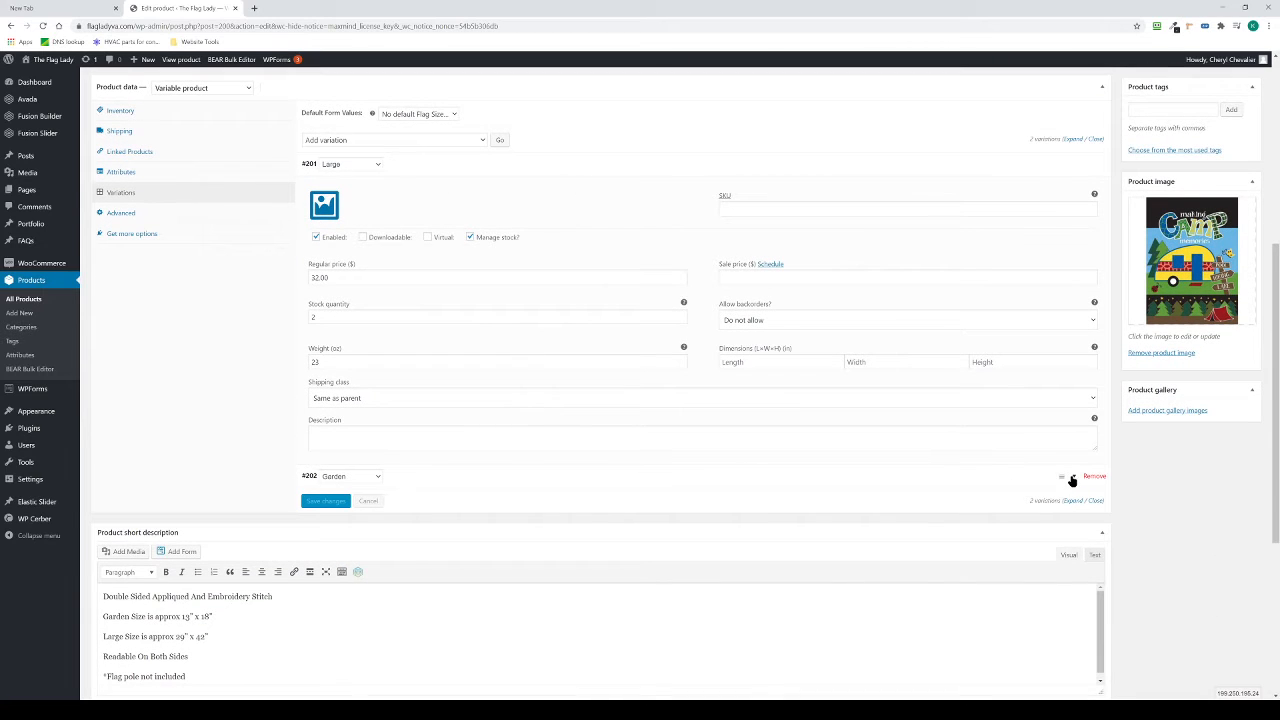
click(1075, 481)
scroll(568, 500, down, 3)
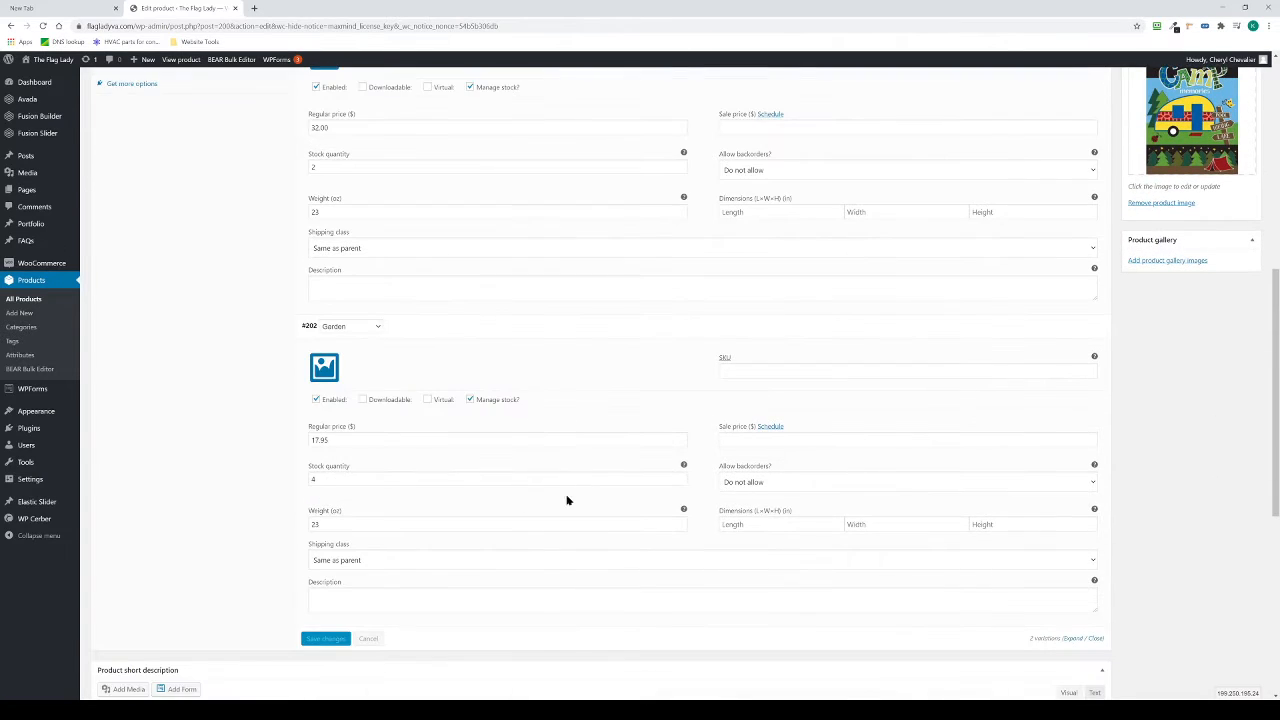
scroll(670, 474, up, 5)
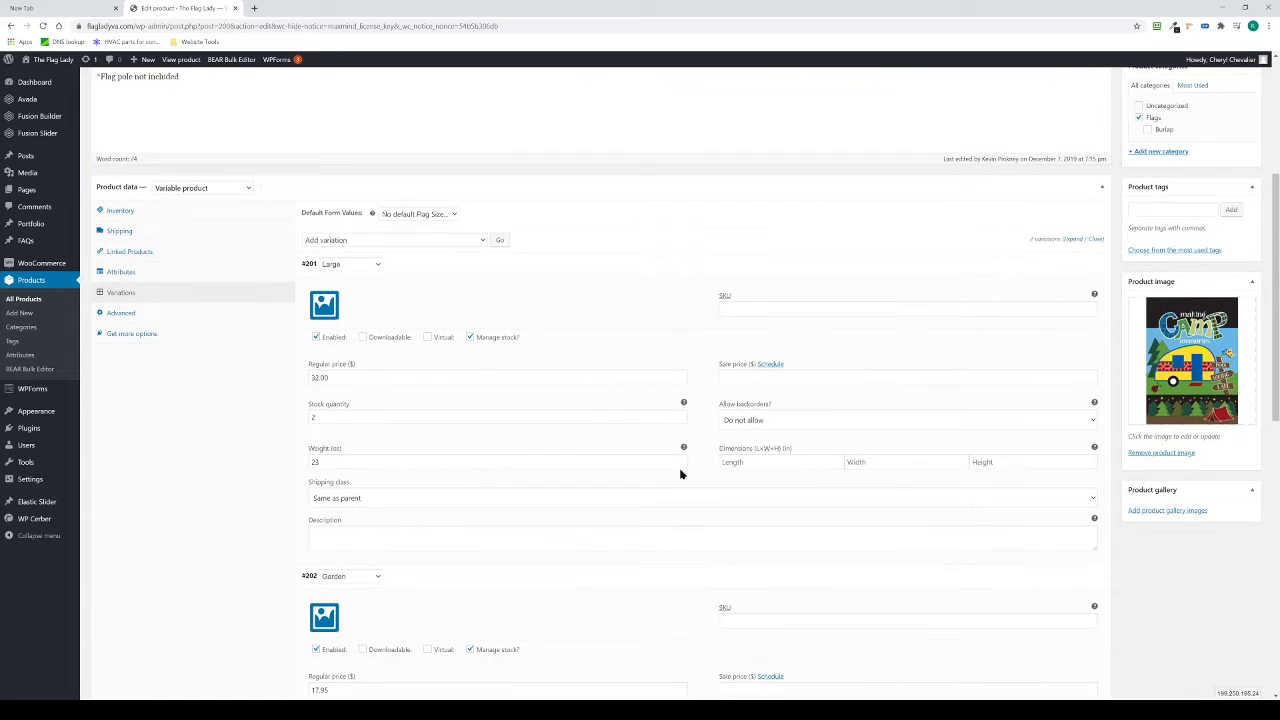
click(1095, 240)
click(1071, 240)
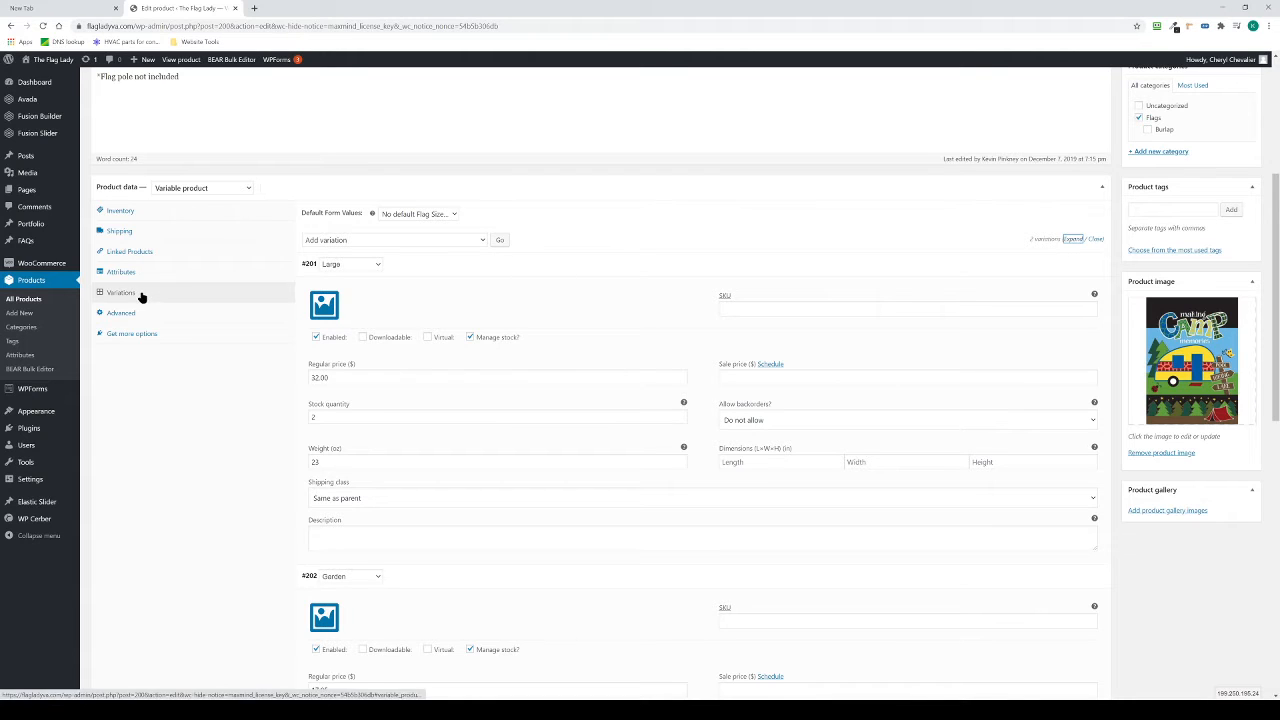
Step: Examine the size, regular price, stock quantity and SKU settings of the Large and Garden variations
click(349, 267)
click(347, 270)
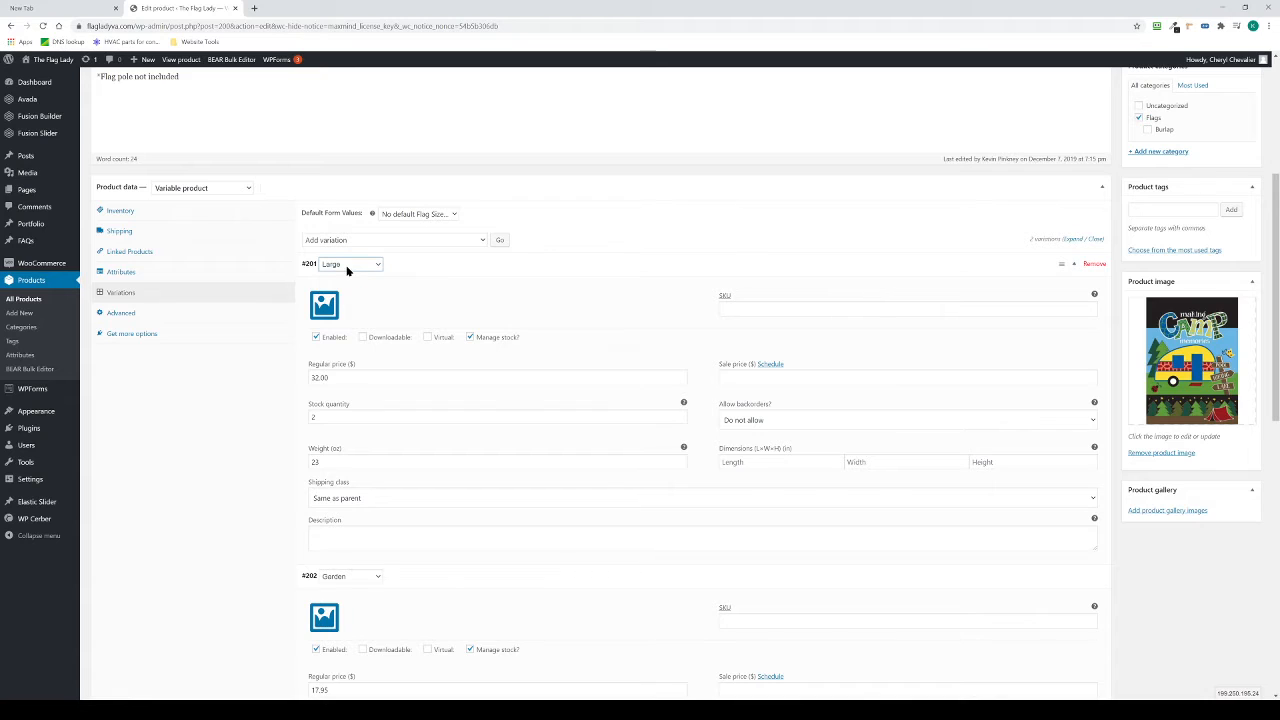
drag(346, 369, 276, 383)
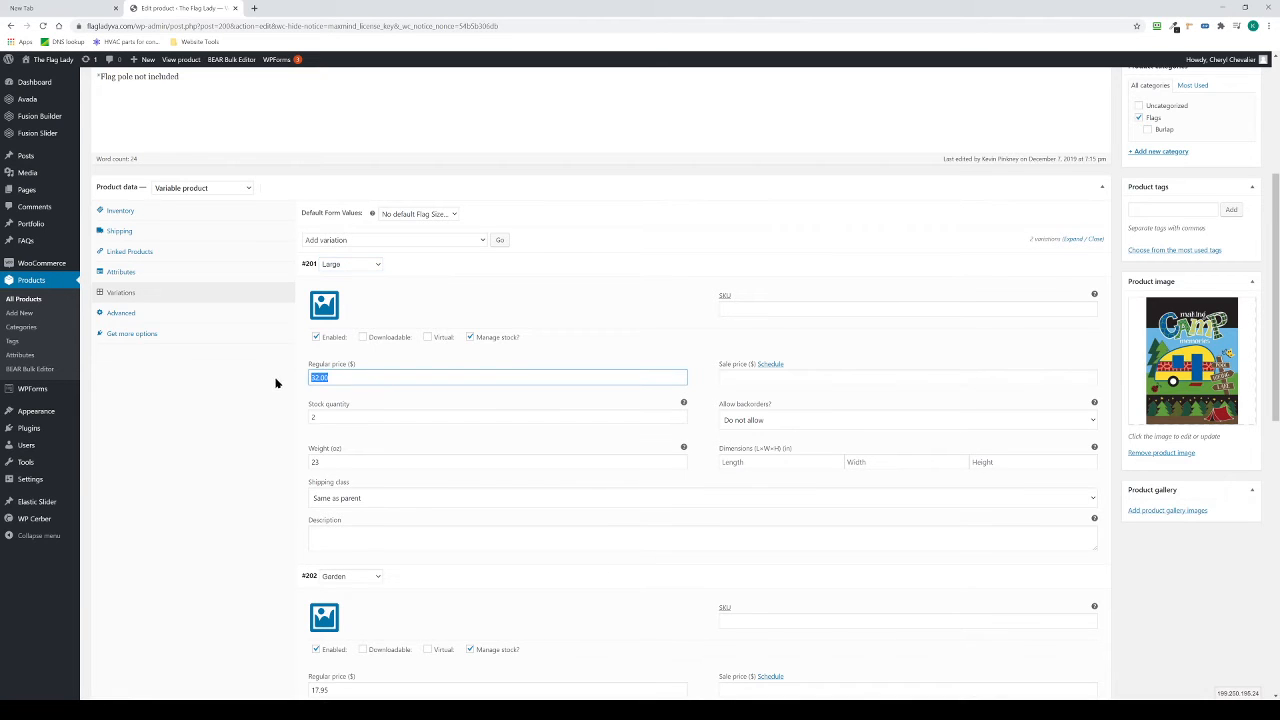
click(338, 414)
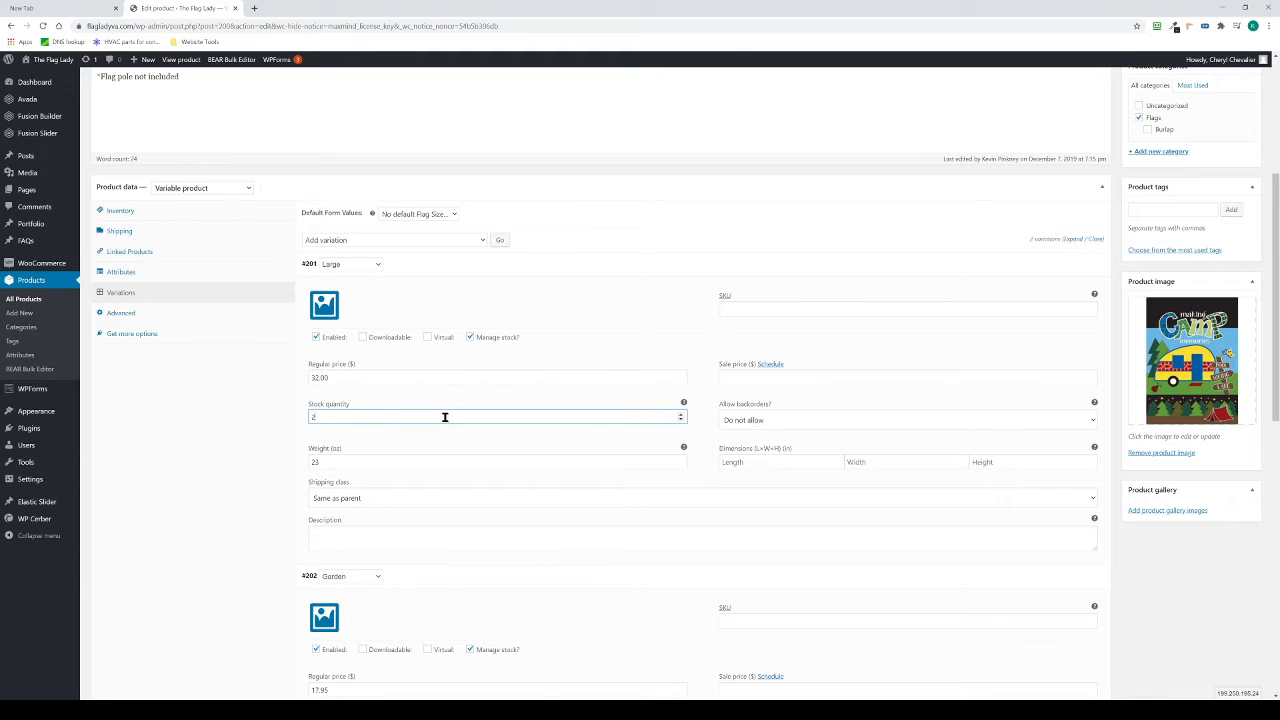
text(1)
scroll(300, 470, up, 1)
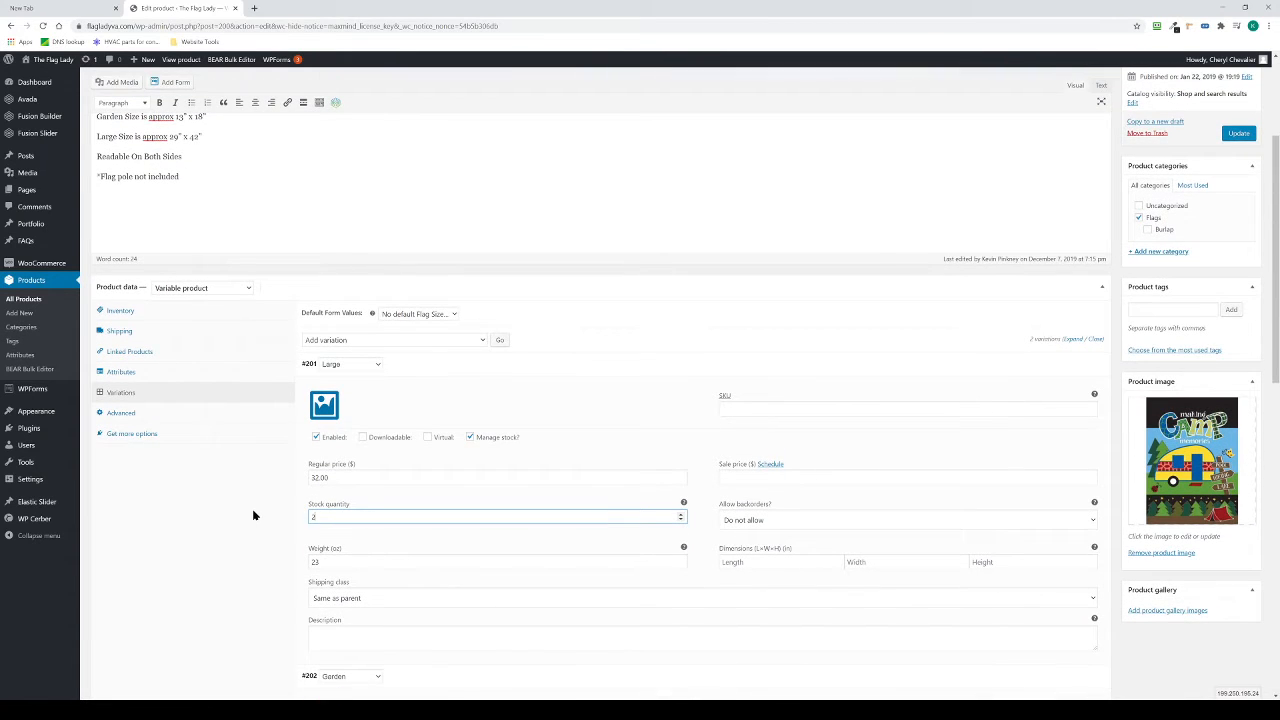
scroll(309, 529, down, 3)
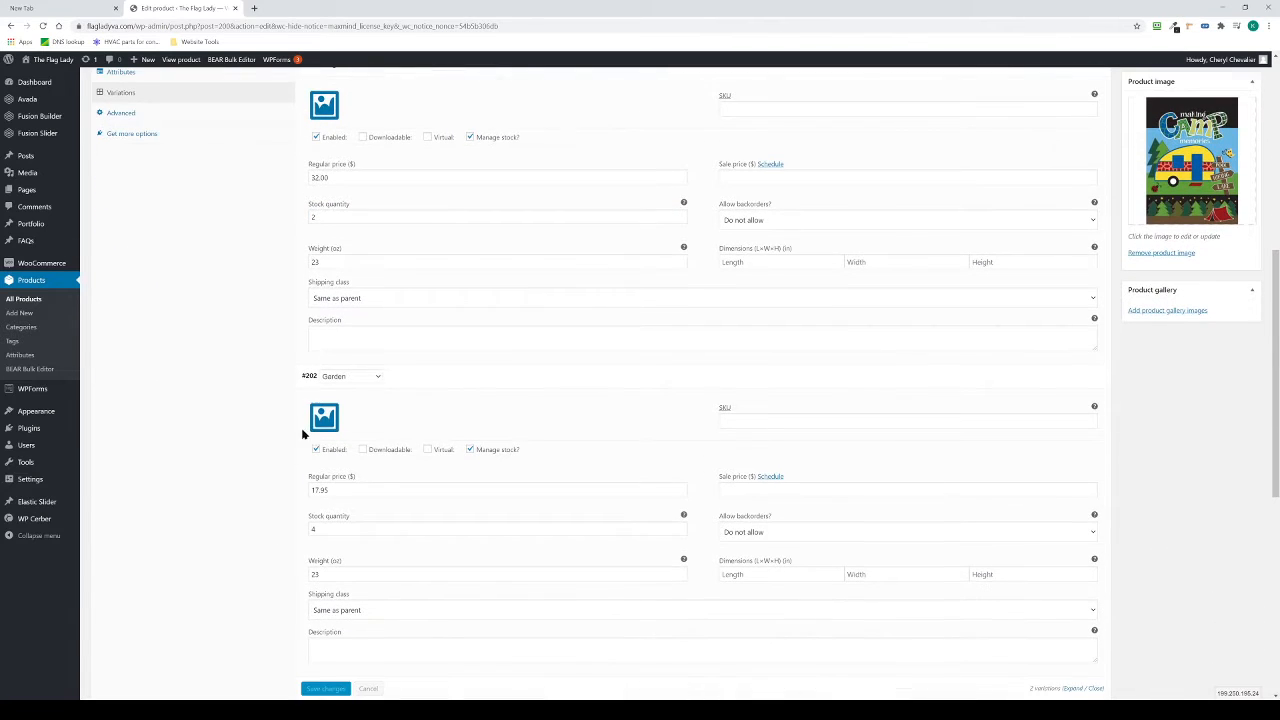
click(345, 486)
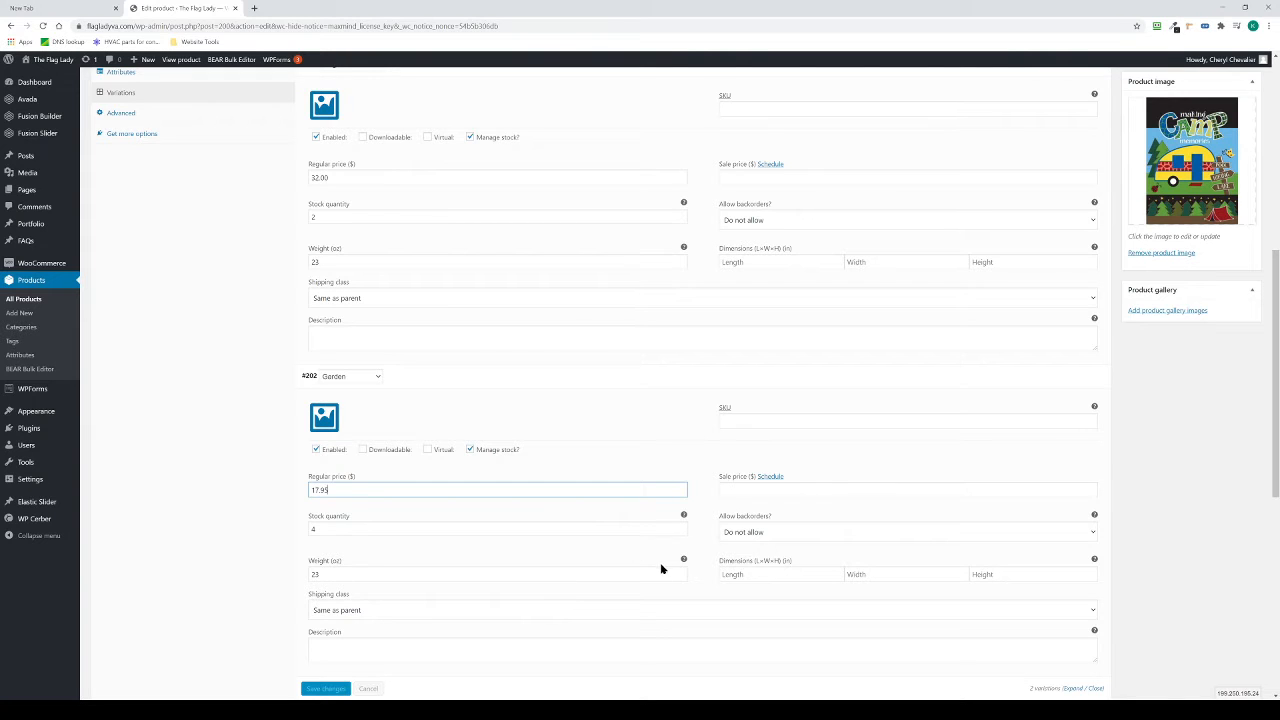
click(729, 427)
scroll(600, 427, down, 3)
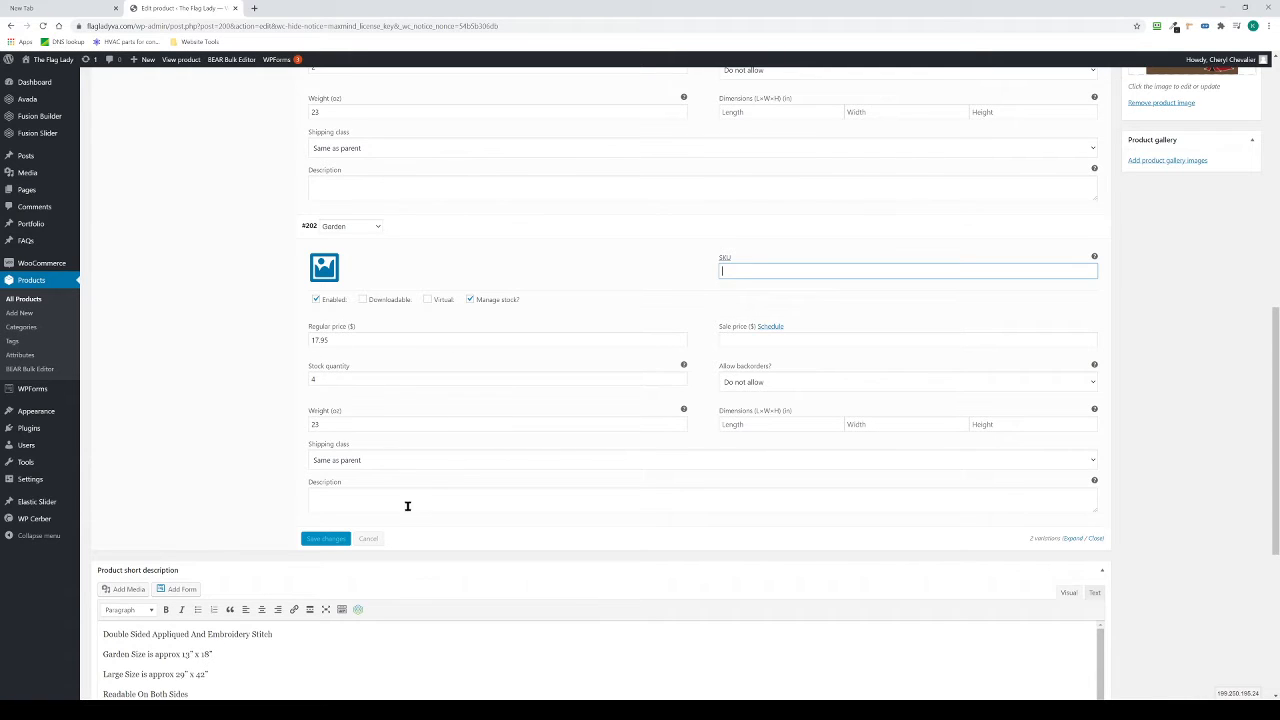
Step: Set the Garden variation's weight to 23.0 oz, saving the variation changes and updating the product
double_click(331, 381)
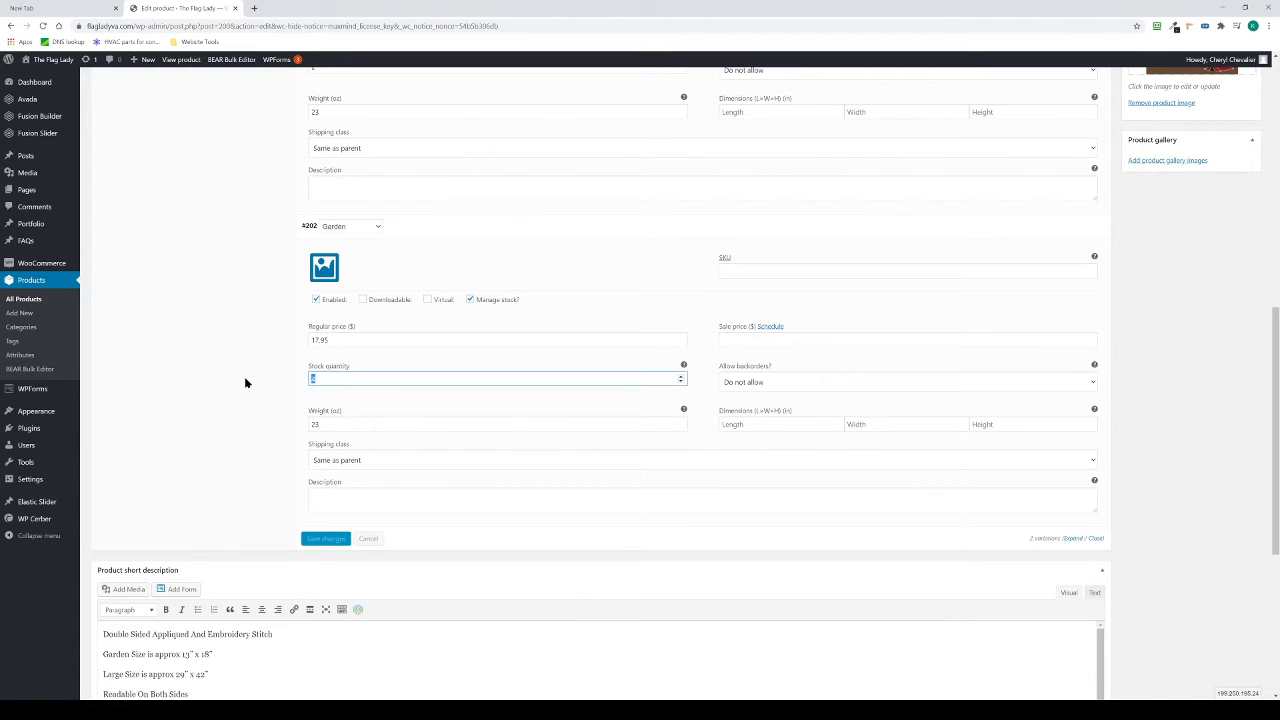
text(3)
click(341, 424)
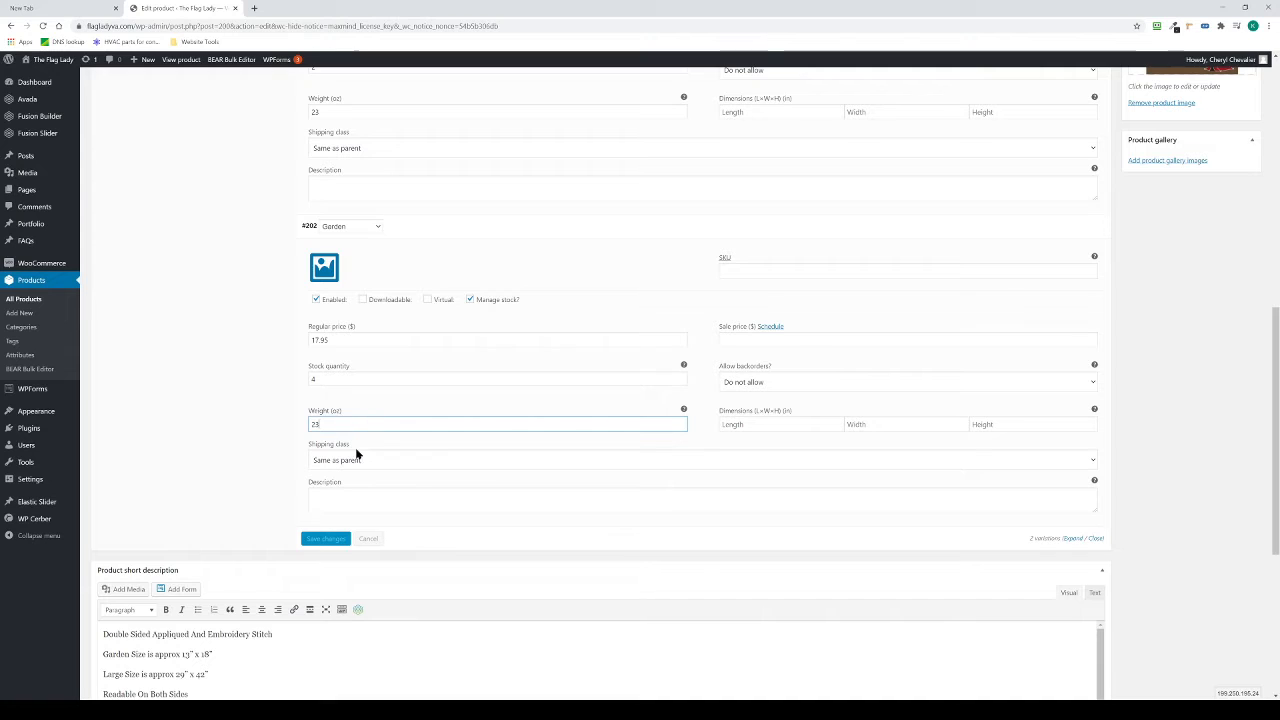
text(.0)
click(237, 449)
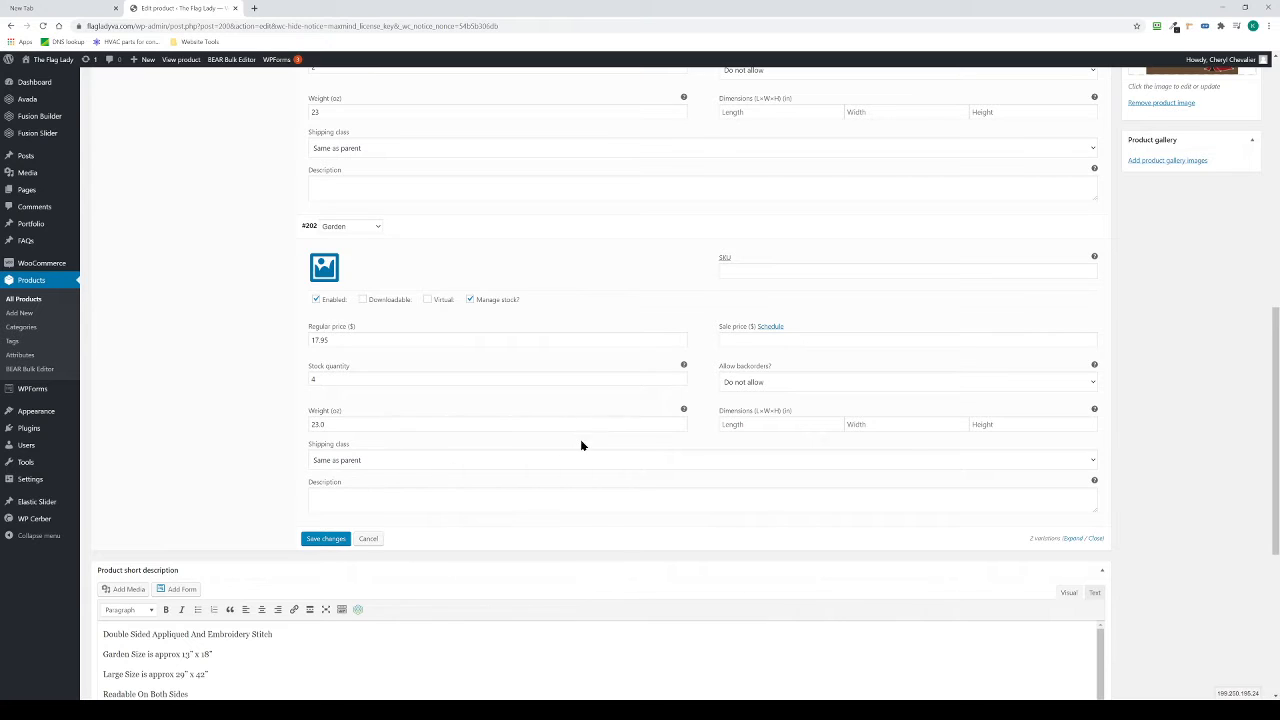
click(325, 540)
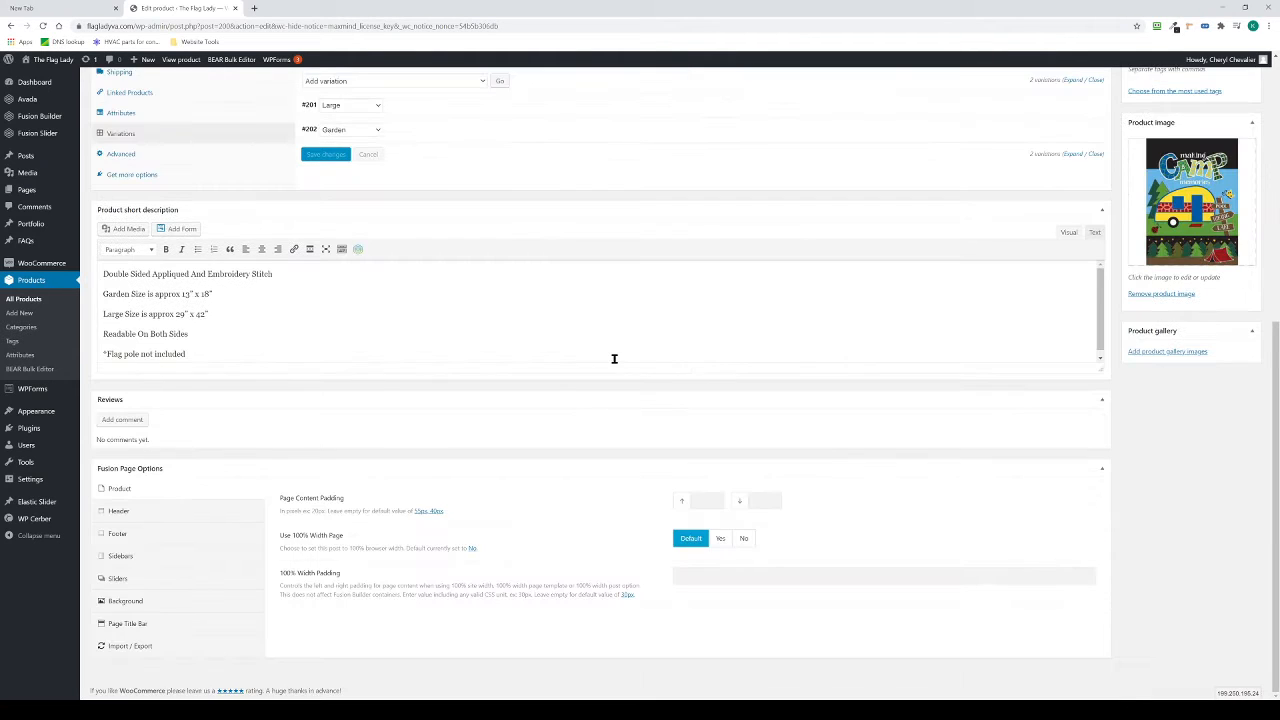
scroll(580, 355, up, 5)
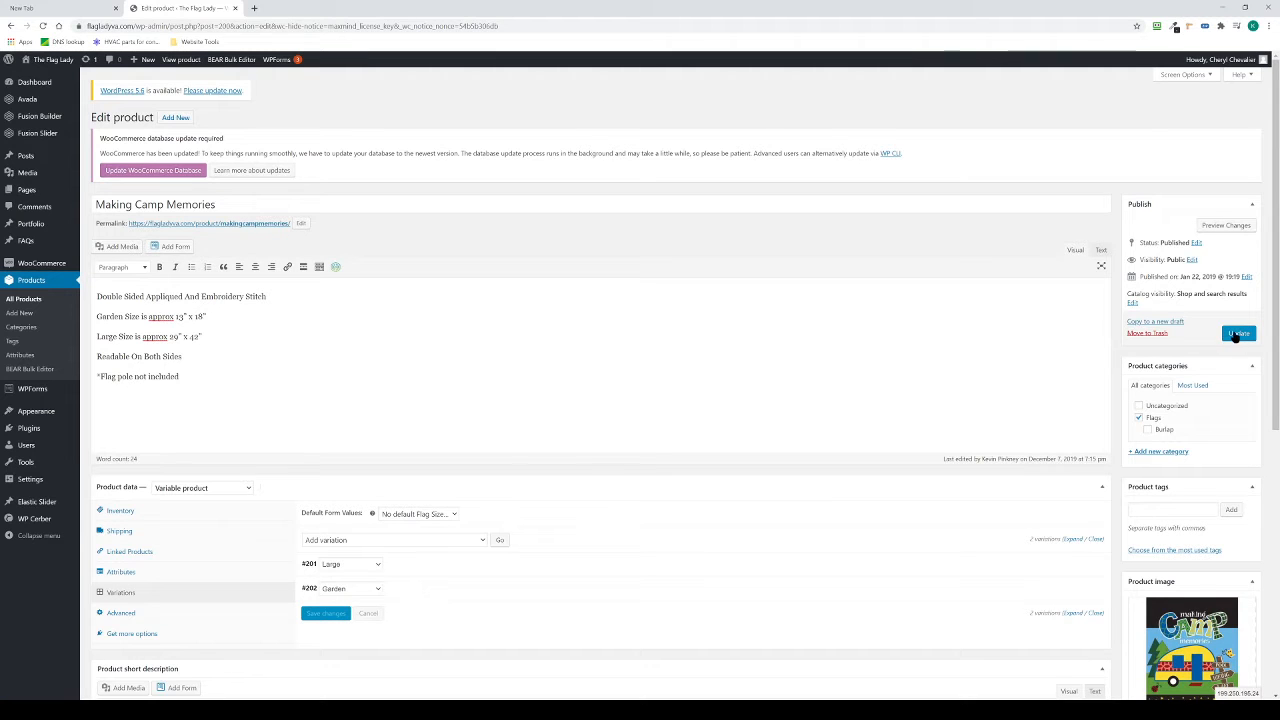
click(1236, 336)
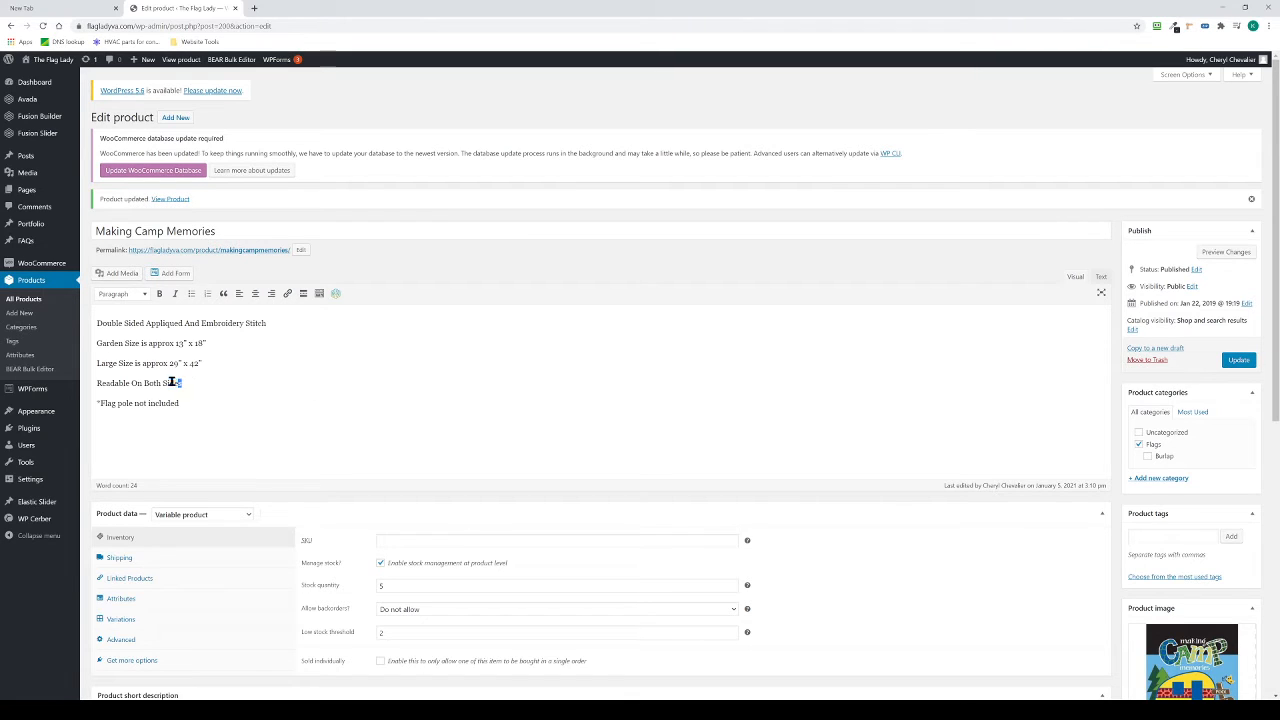
Step: Overwrite the description's large size and readability lines with random text, and return to the product list without saving
drag(180, 383, 92, 363)
text(a;lkjerhf;kajkwhrf;aiwhrpoawihtr)
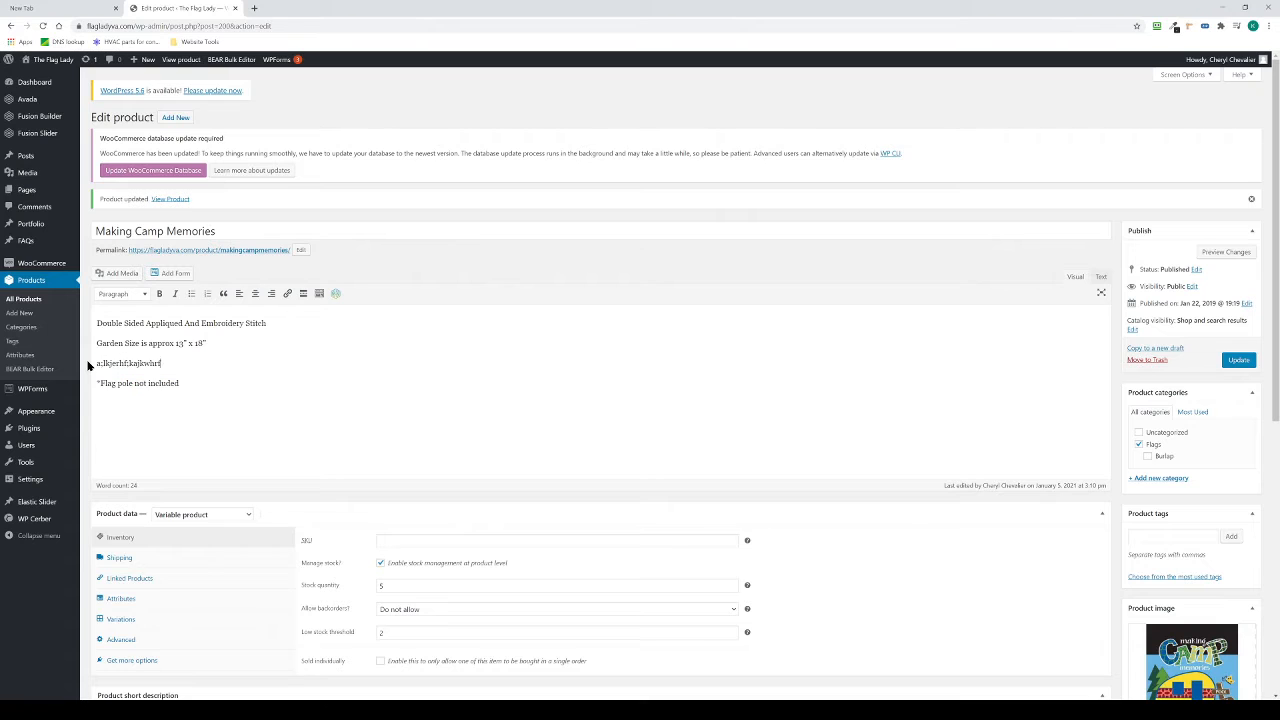
click(25, 280)
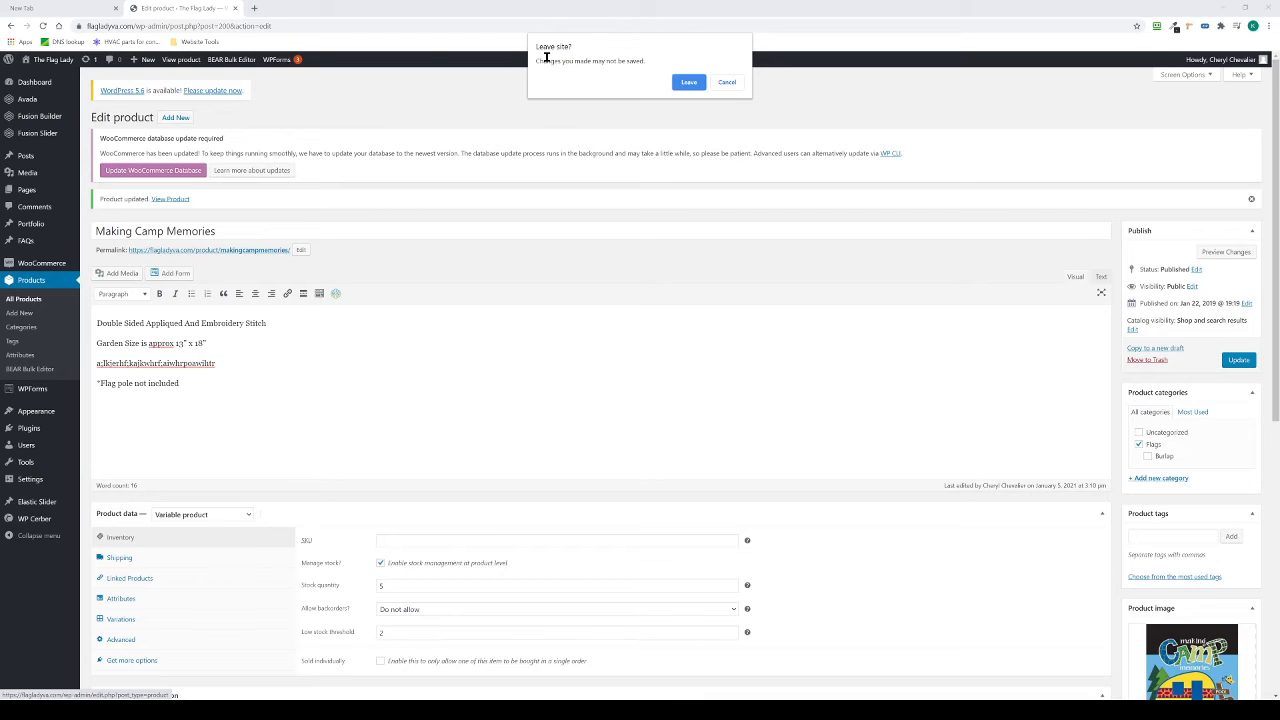
click(688, 82)
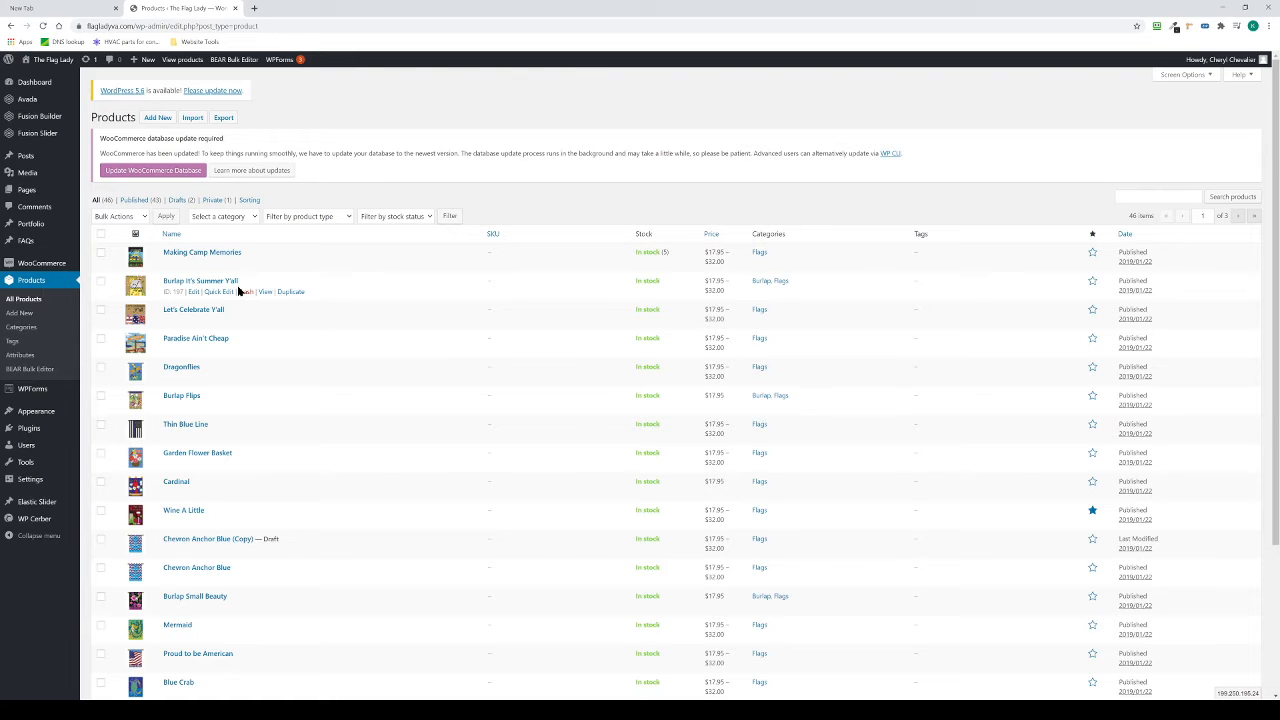
Step: View the Let's Celebrate Y'all product on the storefront and open its editor from that page
scroll(247, 303, down, 3)
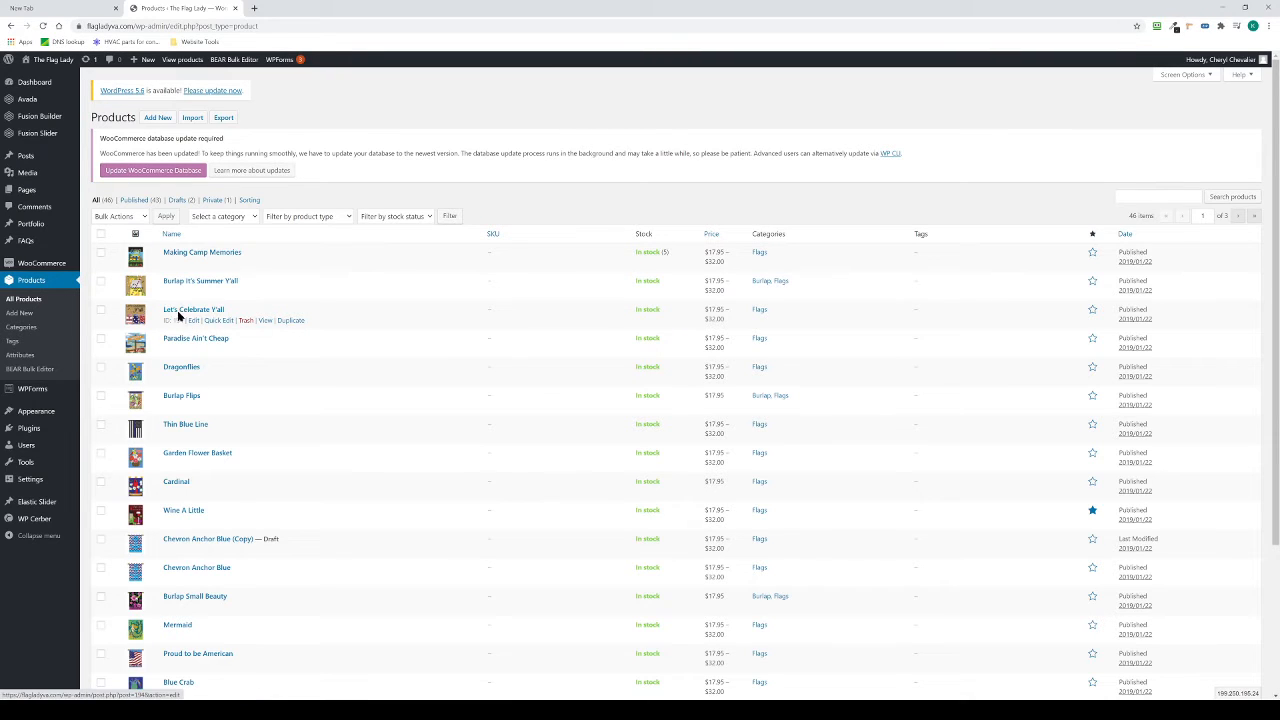
click(265, 321)
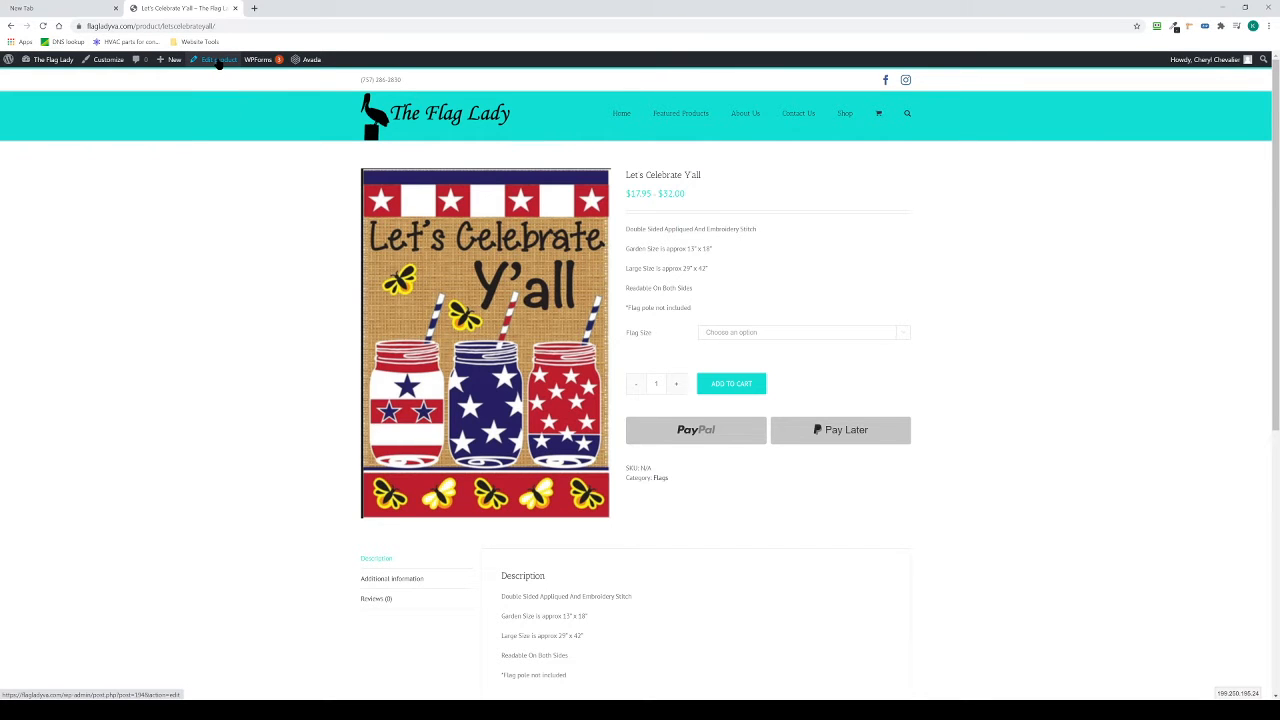
click(218, 61)
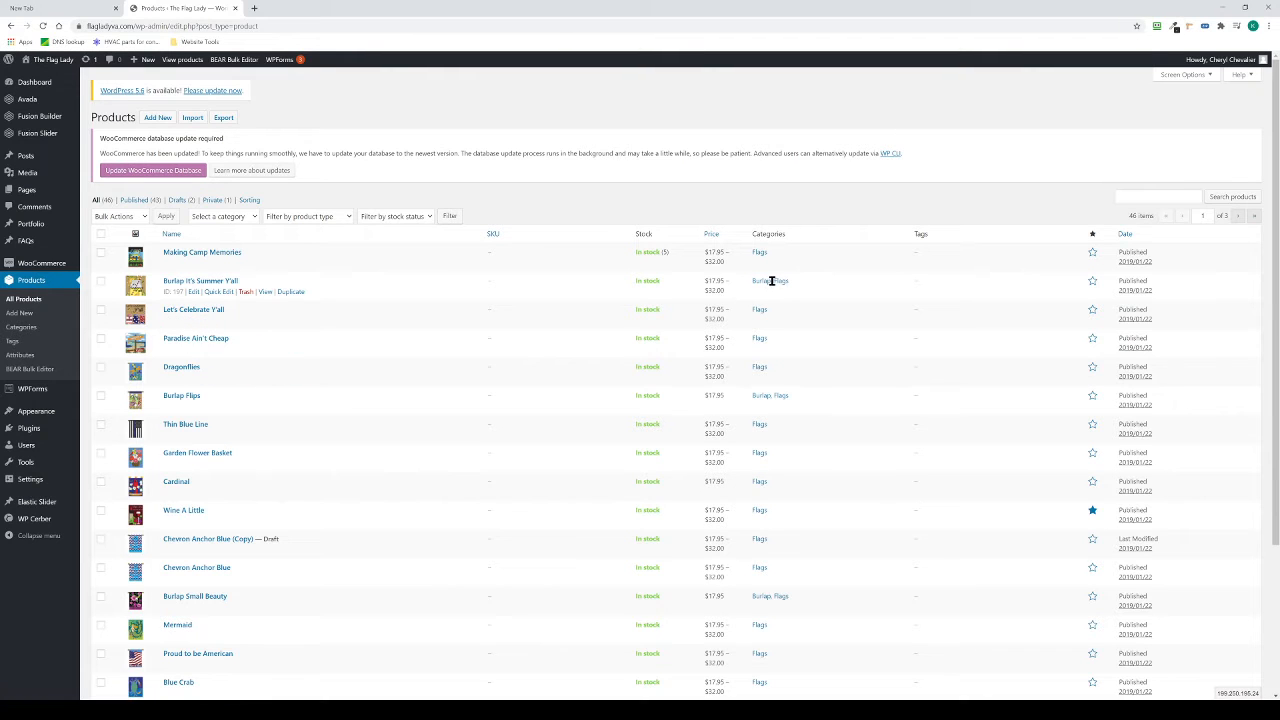
Step: Duplicate the Burlap It's Summer Y'all product and rename the copy as Burlap flip flop 2
drag(772, 281, 749, 284)
click(289, 292)
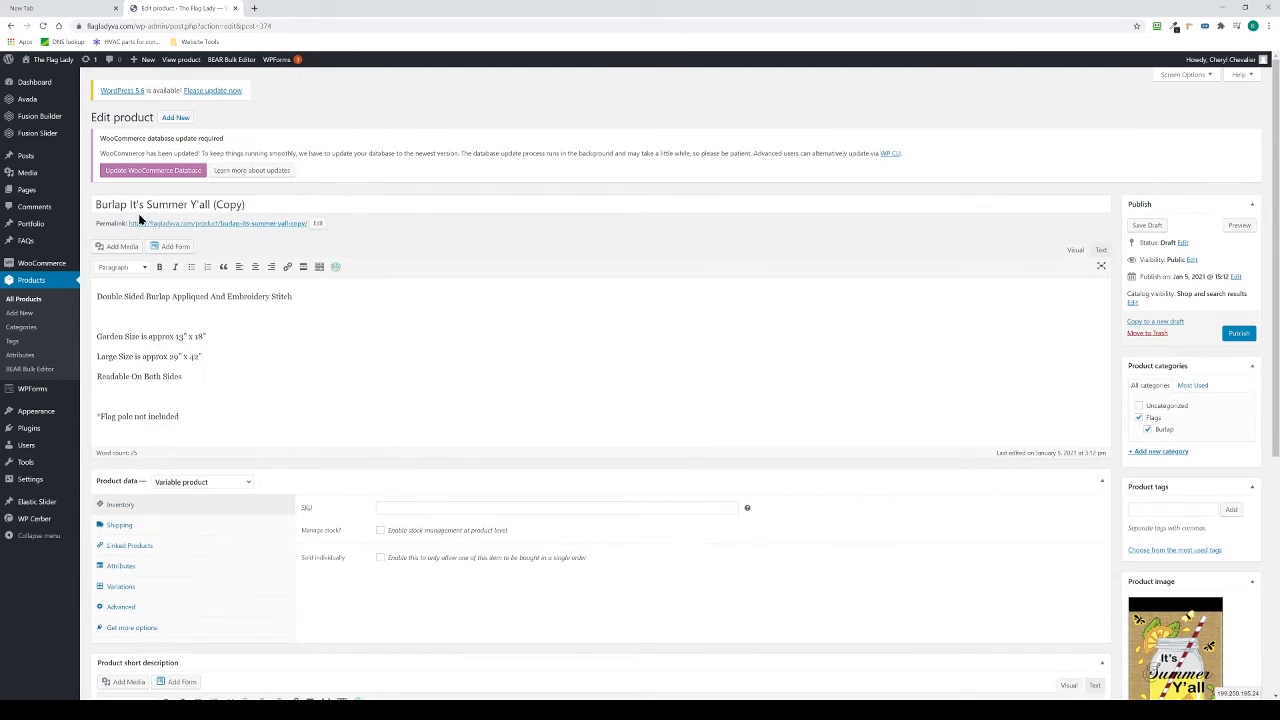
drag(96, 204, 130, 204)
key(BackSpace)
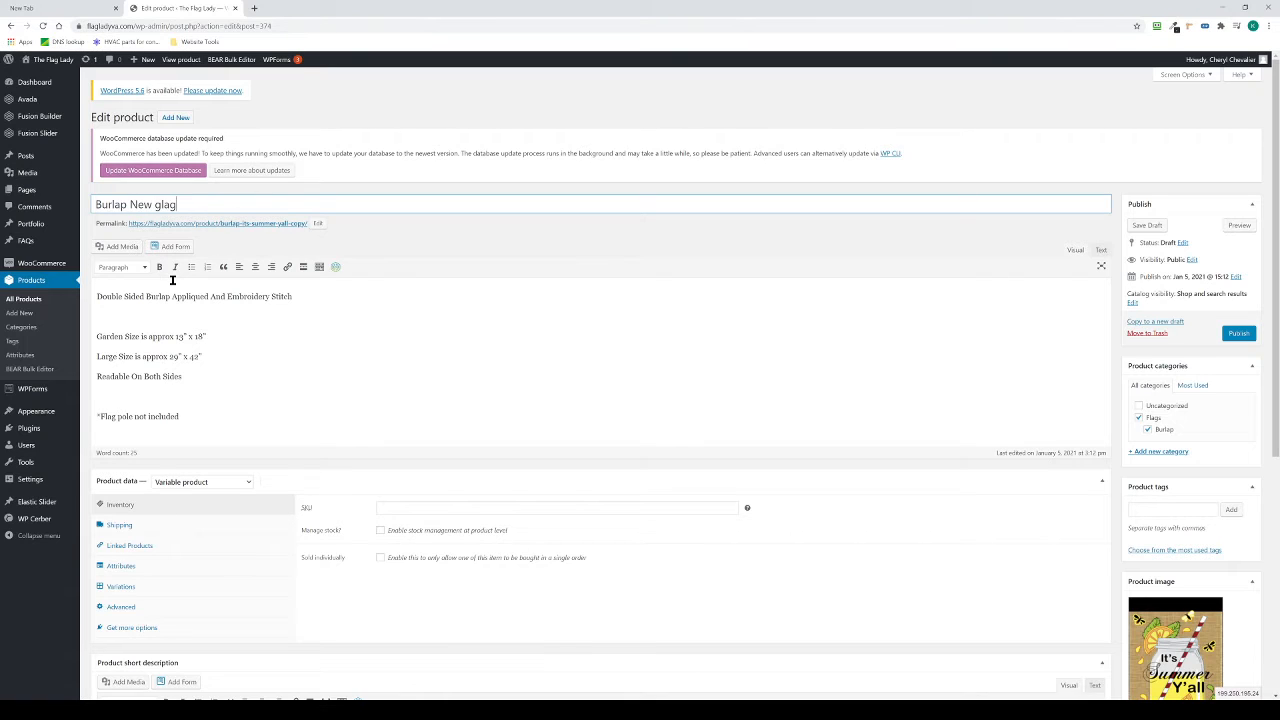
text(New flag)
key(BackSpace)
key(BackSpace)
key(BackSpace)
key(BackSpace)
key(BackSpace)
text(flip)
click(141, 297)
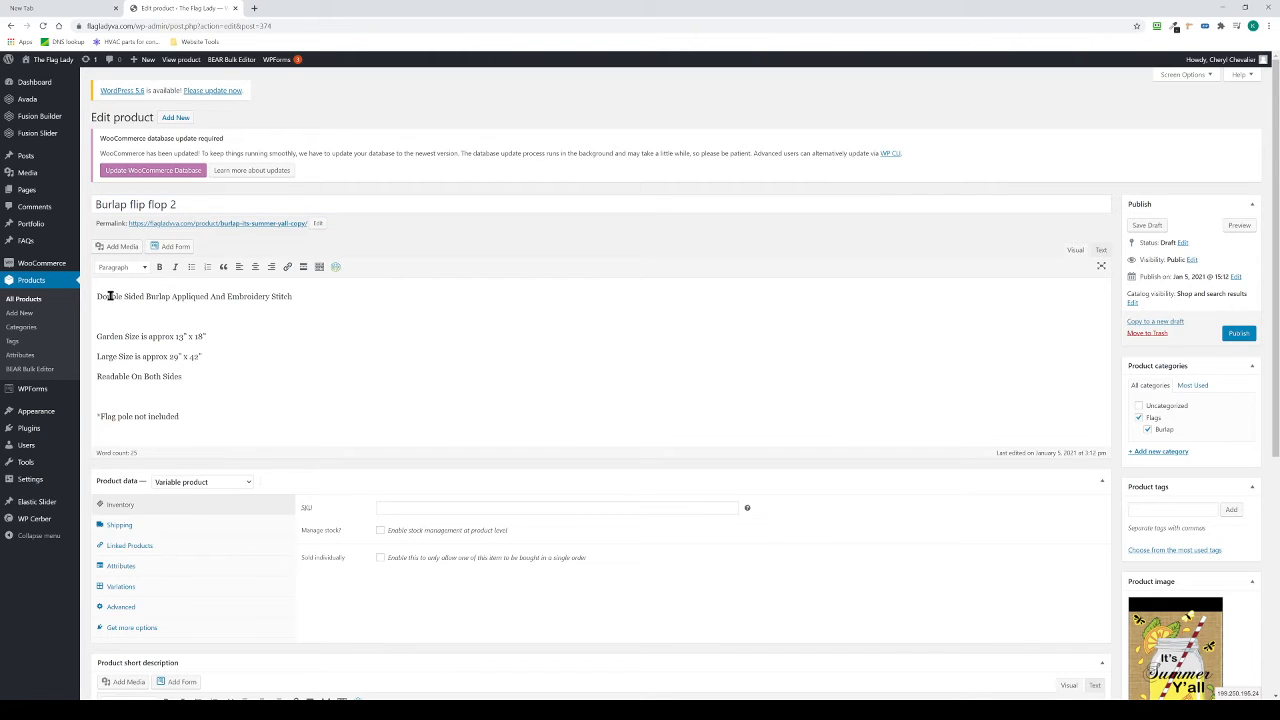
Step: Change the duplicated product's permalink slug to burlap-flip-flop-2
drag(98, 296, 272, 297)
click(160, 338)
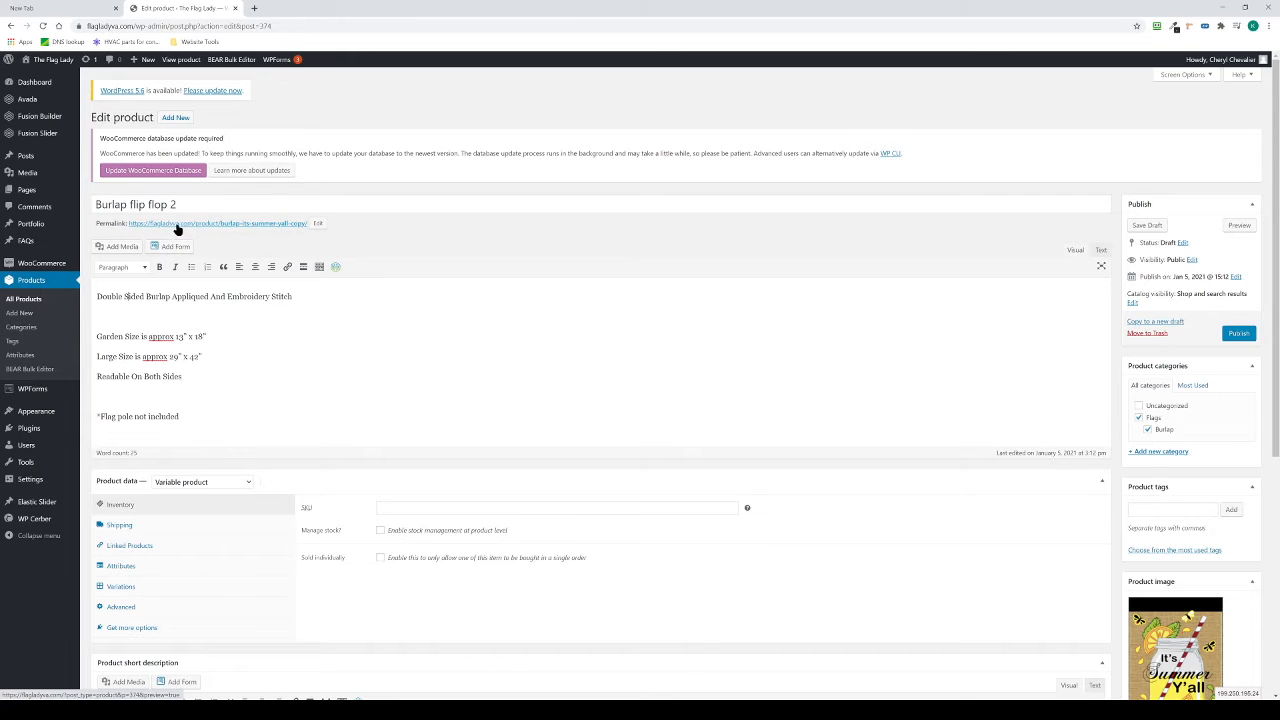
click(315, 224)
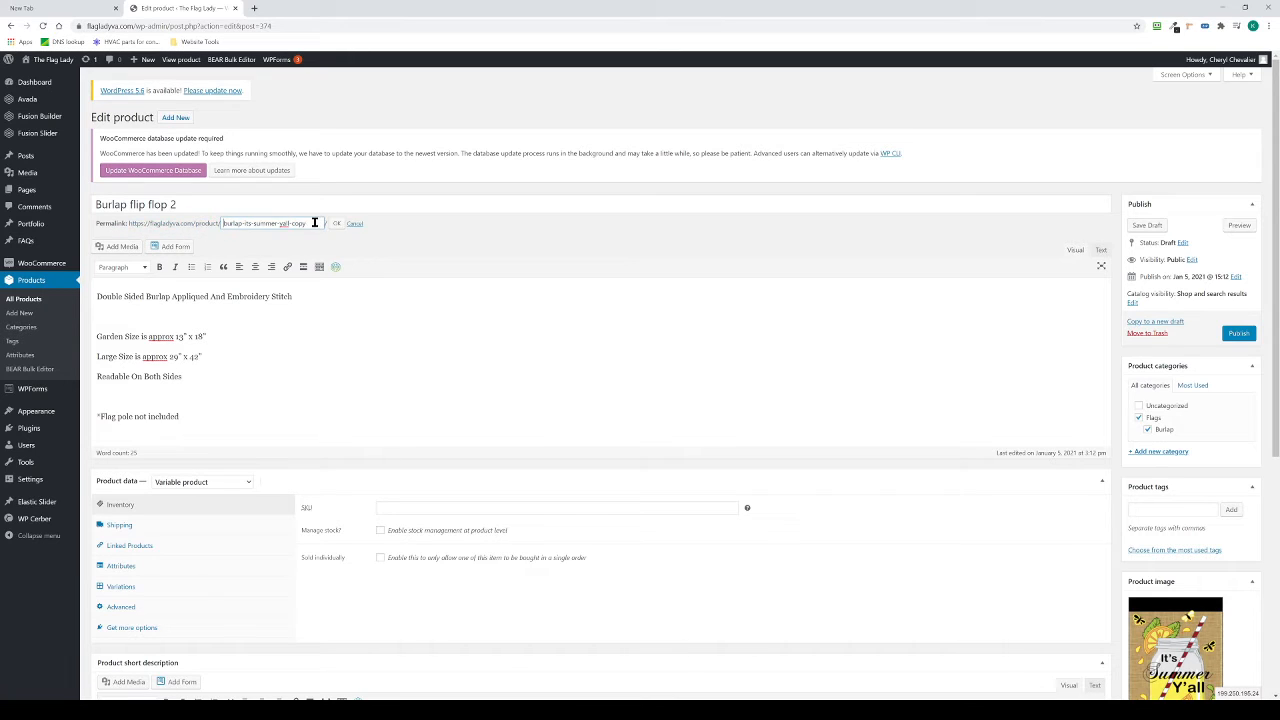
drag(314, 222, 264, 224)
text(flip flop 2)
click(335, 222)
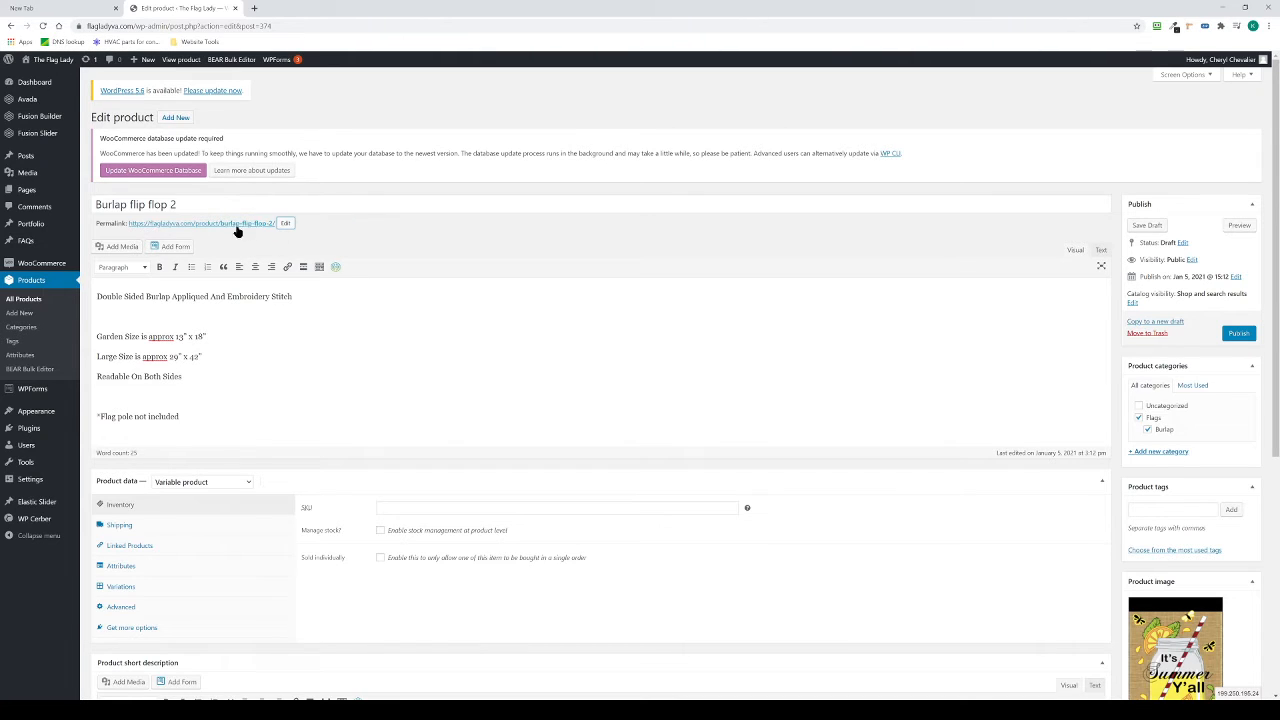
click(227, 204)
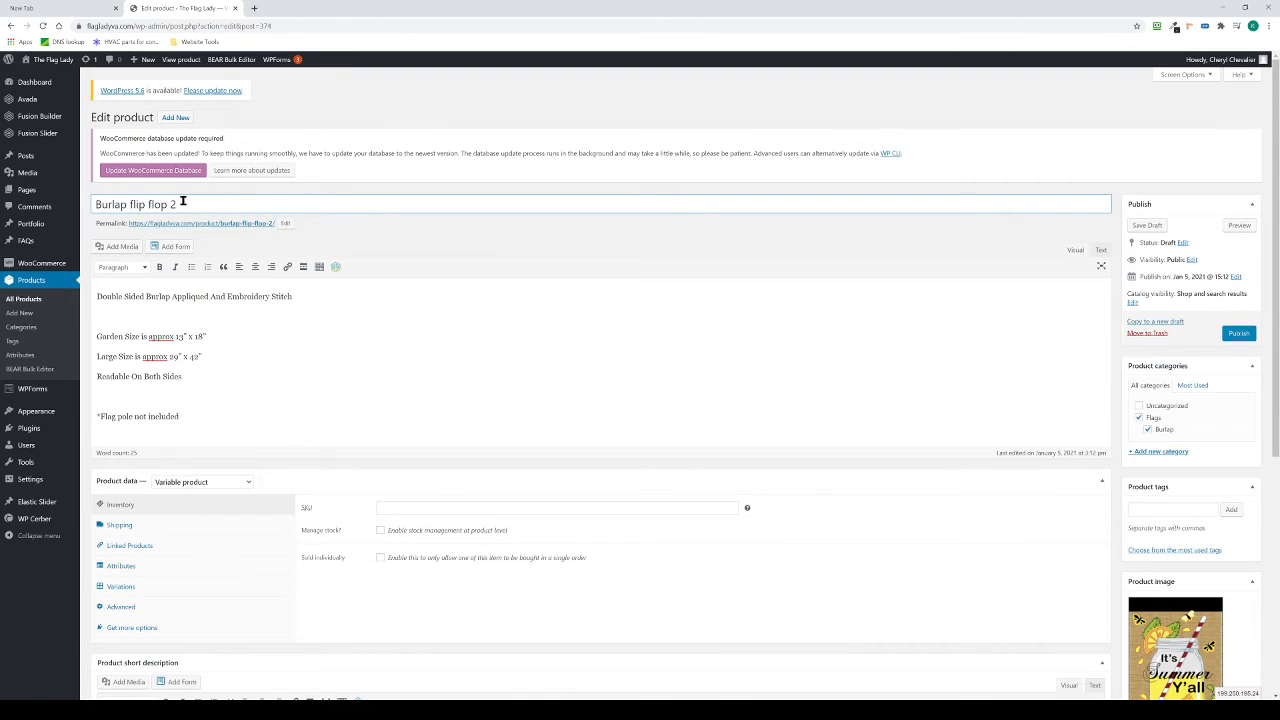
key(ctrl+a)
click(285, 223)
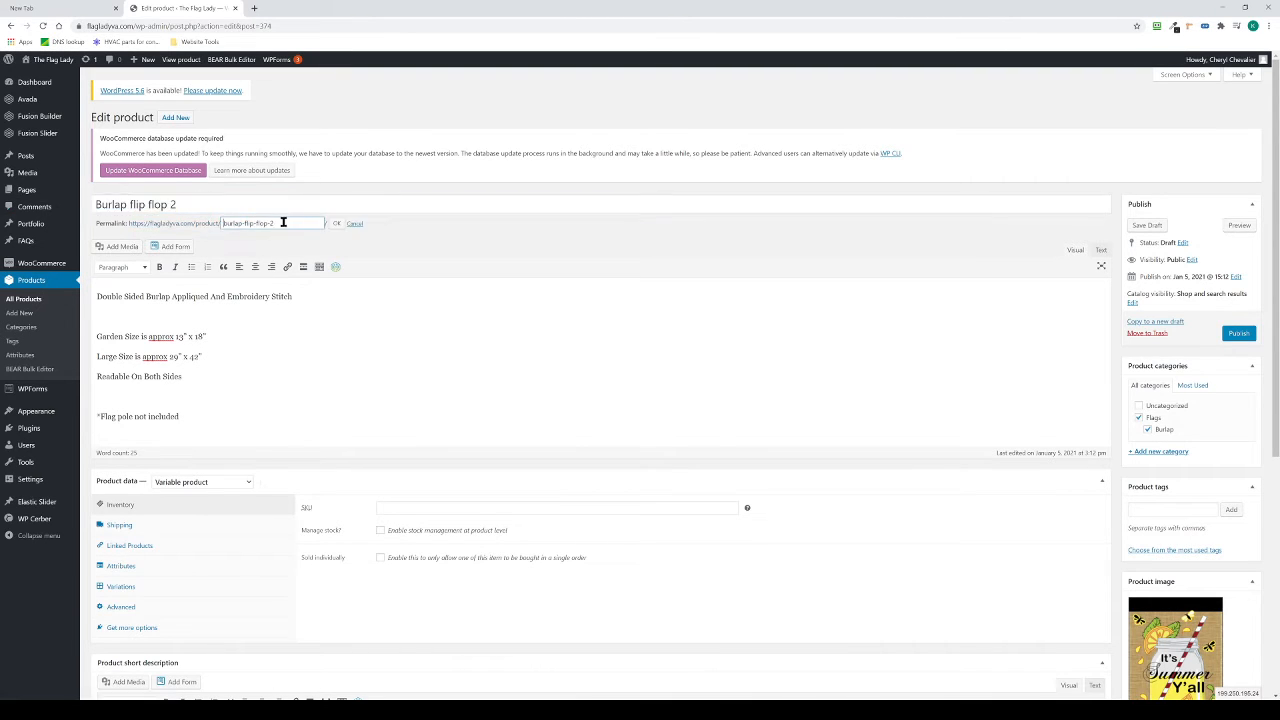
click(338, 224)
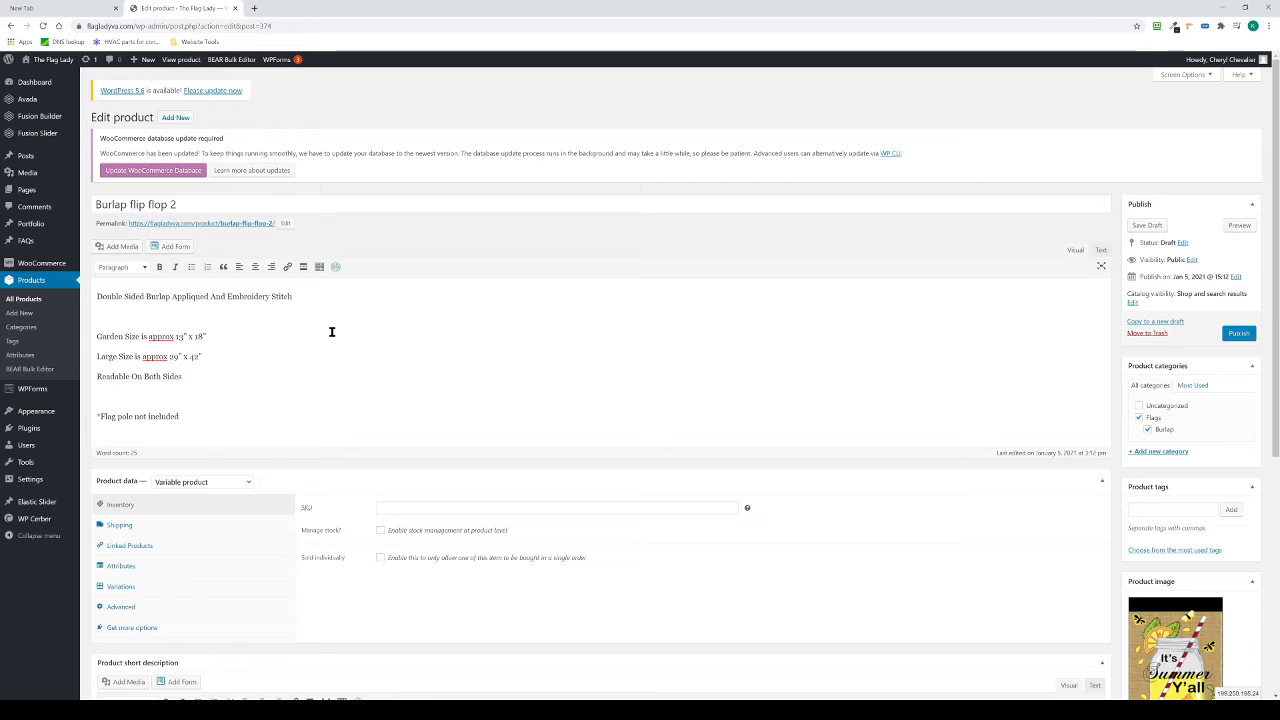
Step: Review the description's size and flag pole lines, and expand the product's Large and Garden variations
scroll(350, 351, down, 3)
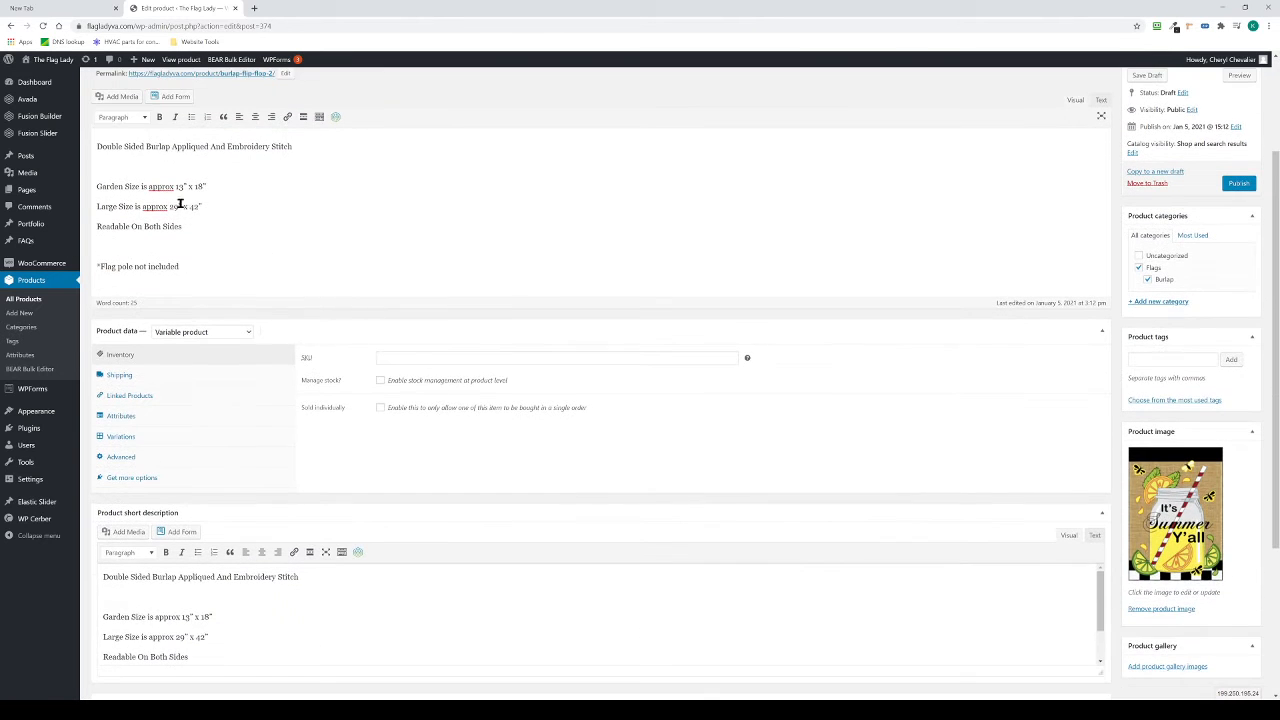
drag(122, 187, 248, 267)
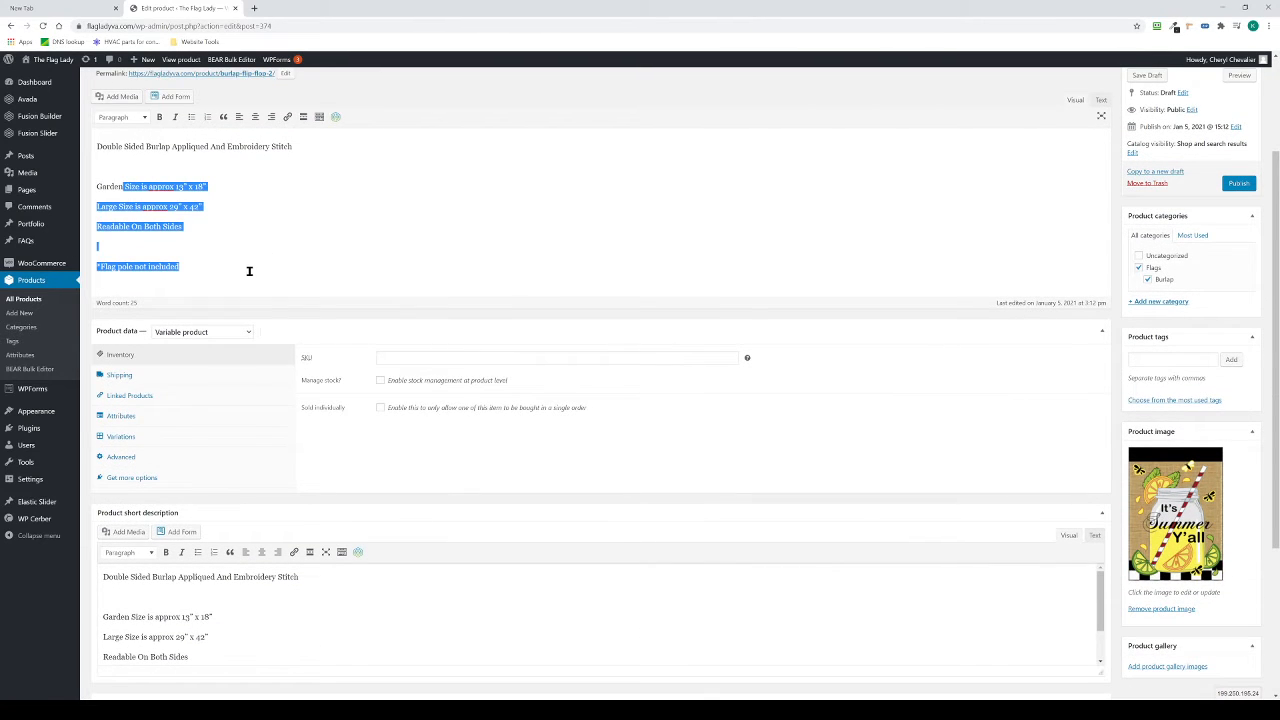
click(249, 271)
click(128, 439)
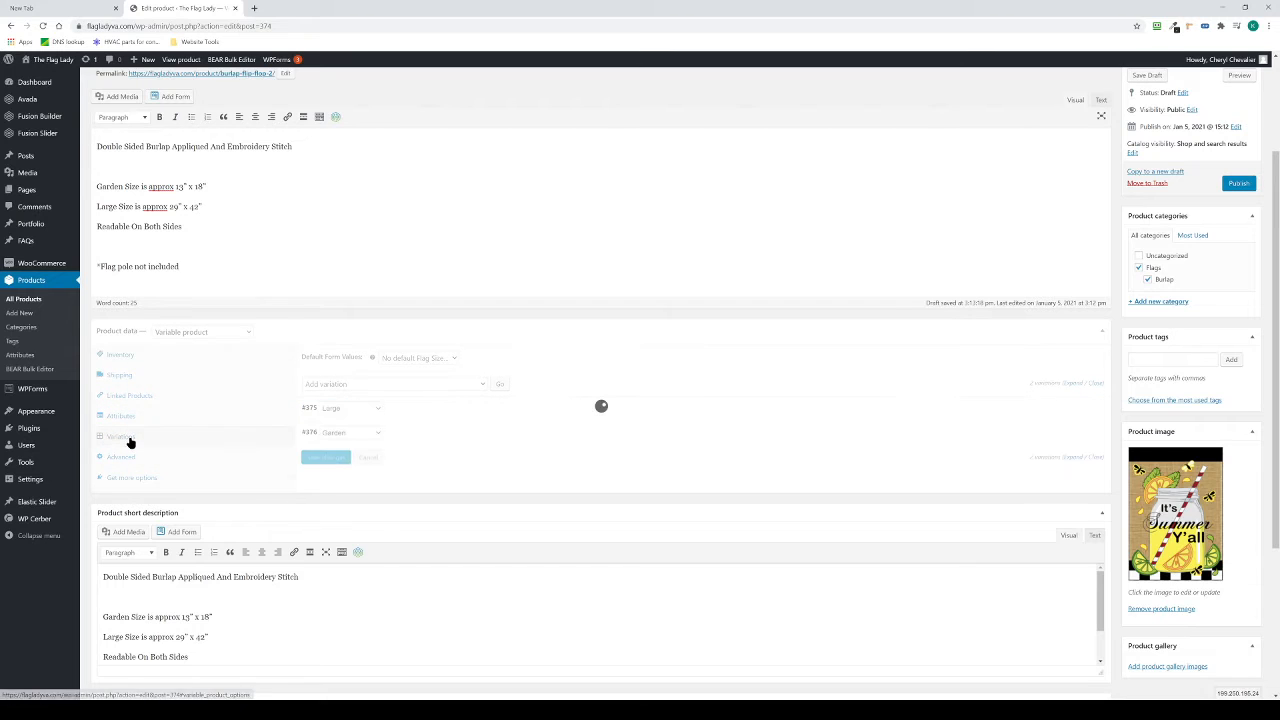
scroll(130, 442, down, 3)
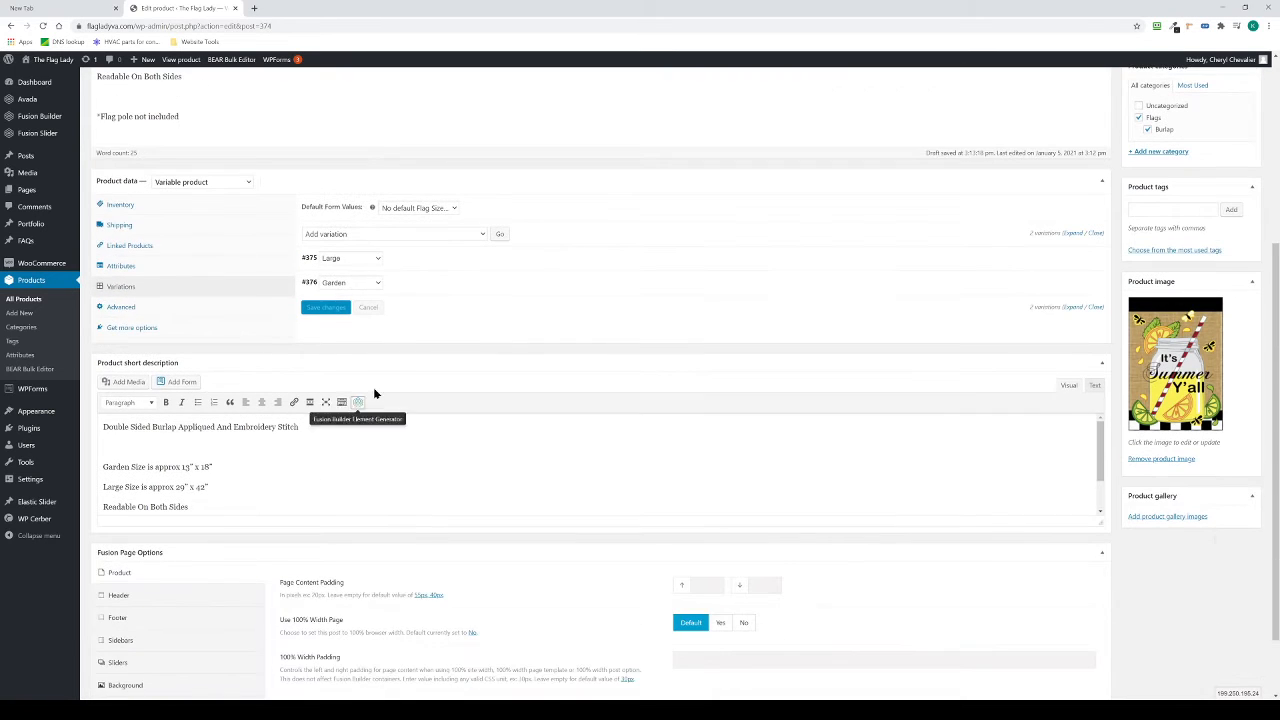
click(1072, 233)
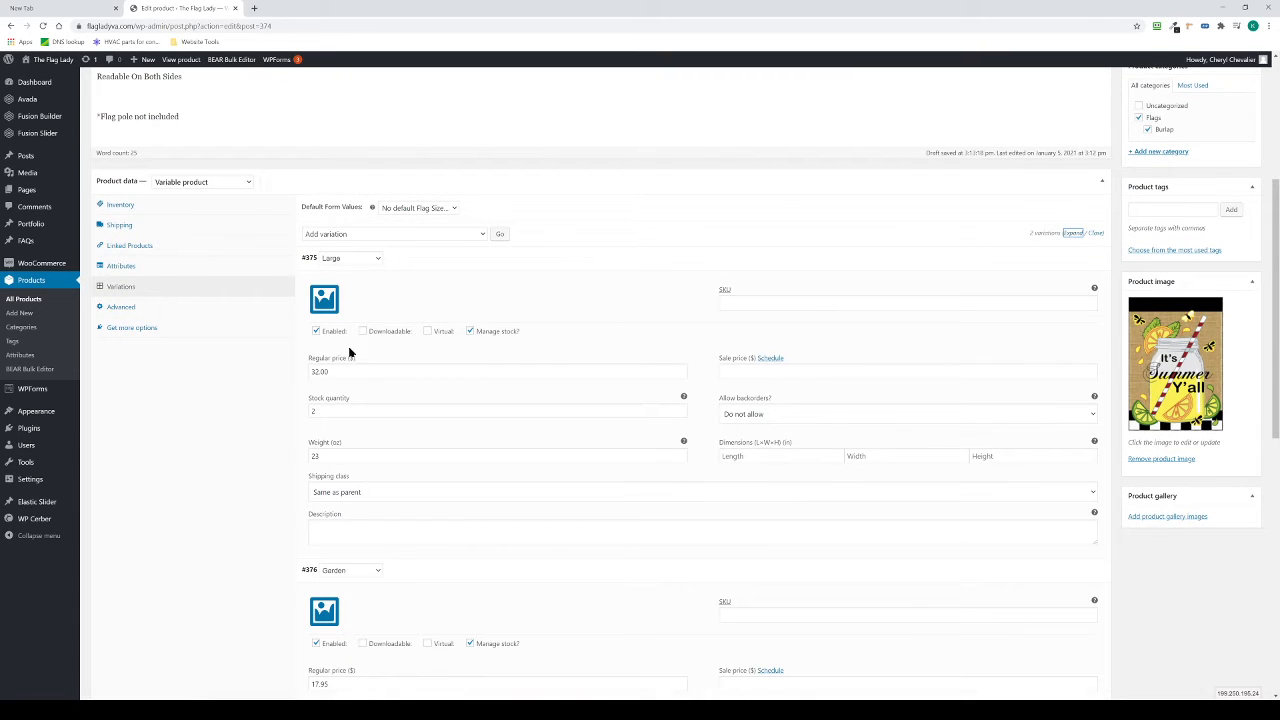
Step: Set the Large variation's stock quantity to 16, and change it back to 2
drag(338, 371, 309, 416)
click(328, 410)
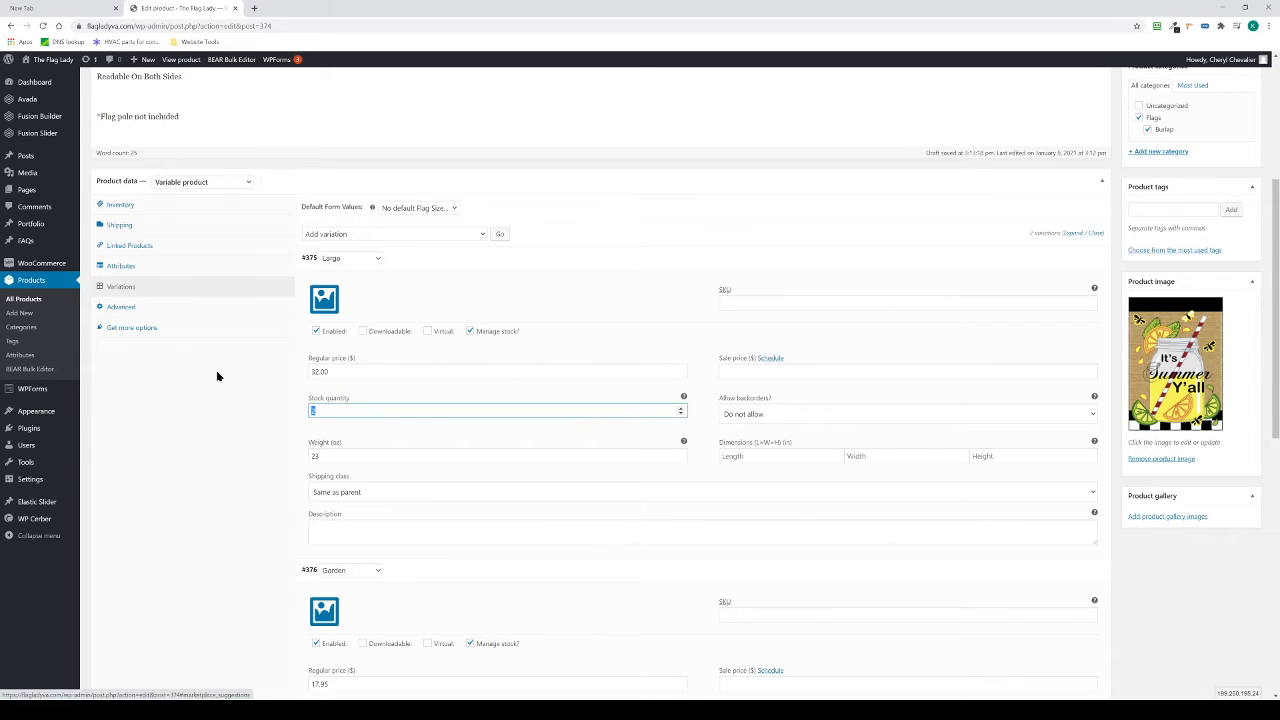
text(16)
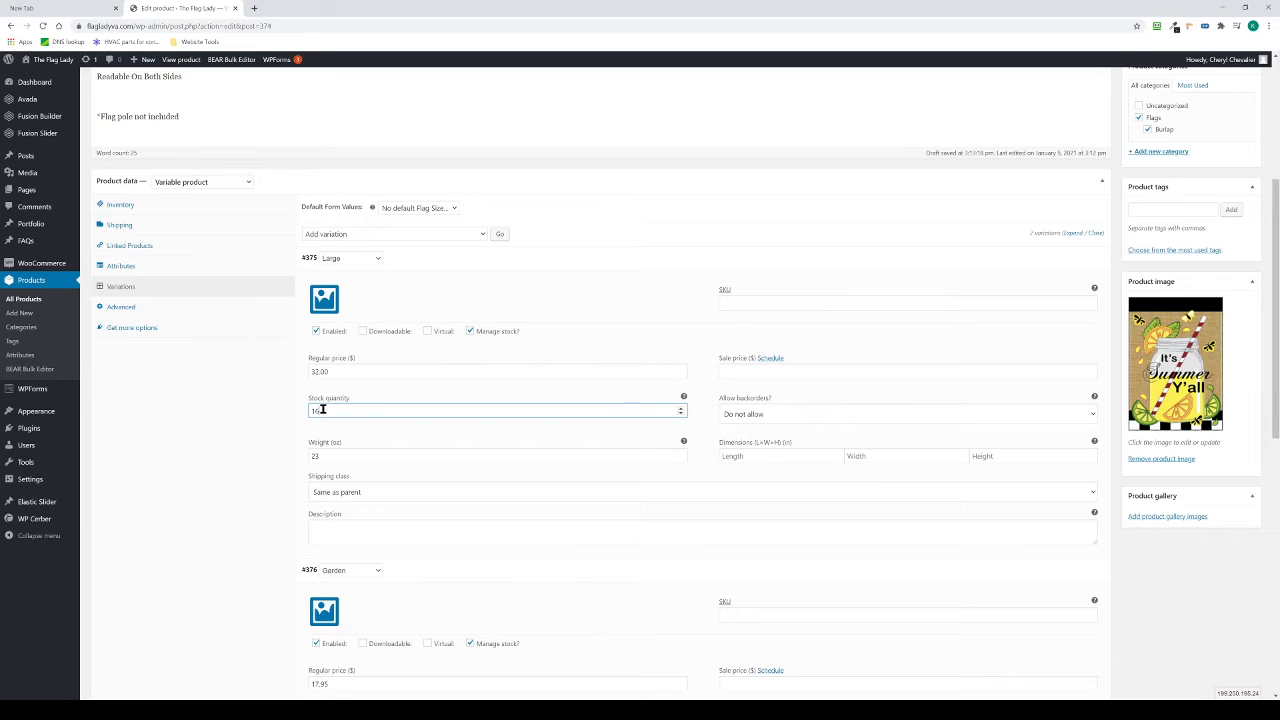
drag(322, 409, 263, 411)
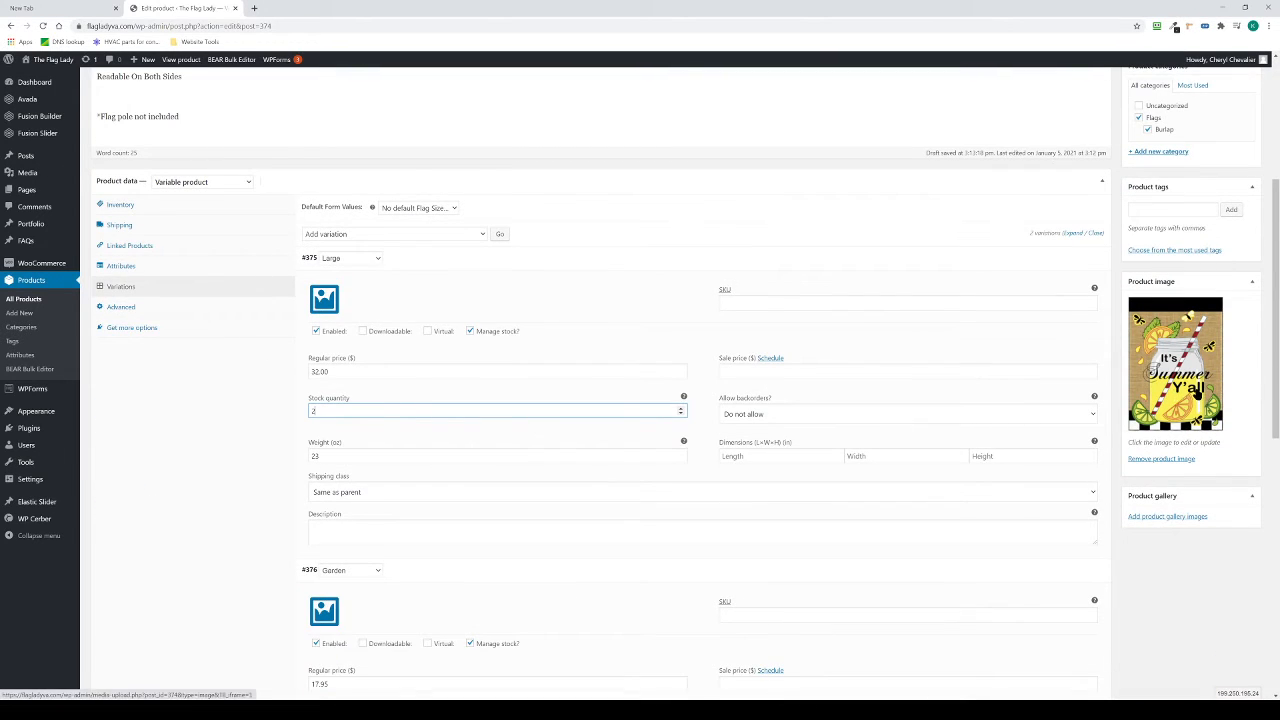
click(1168, 370)
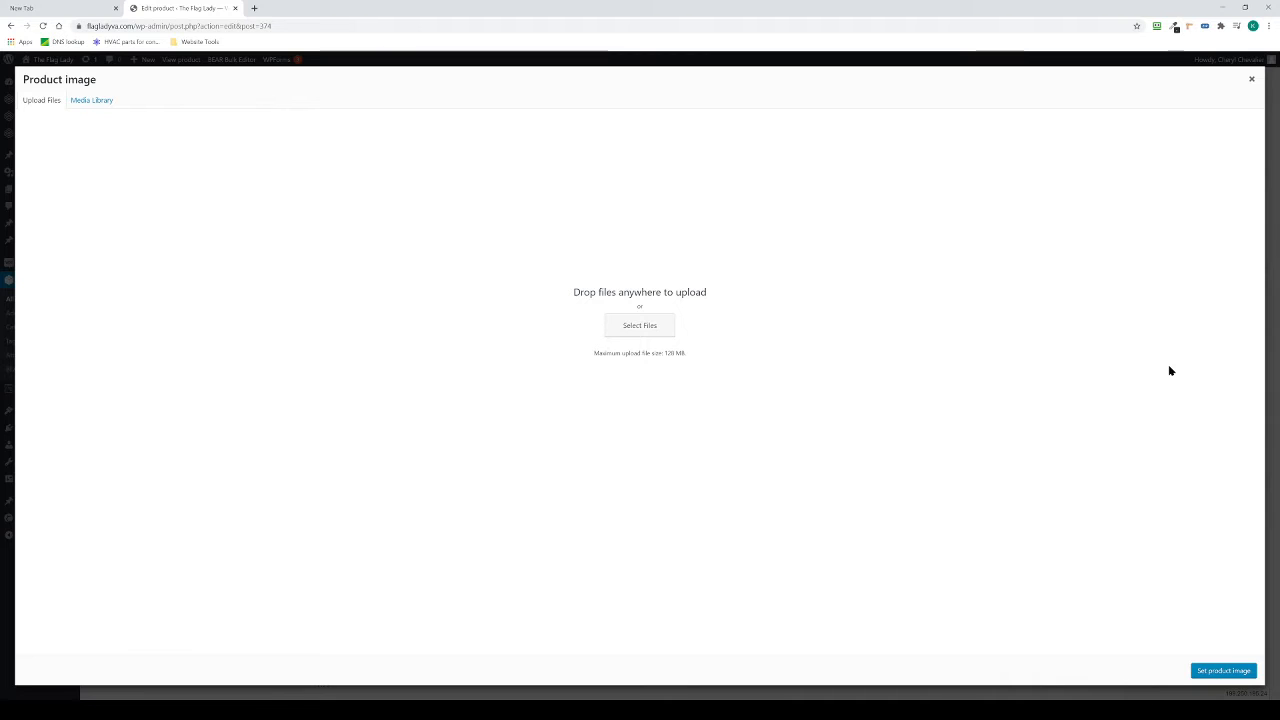
click(631, 326)
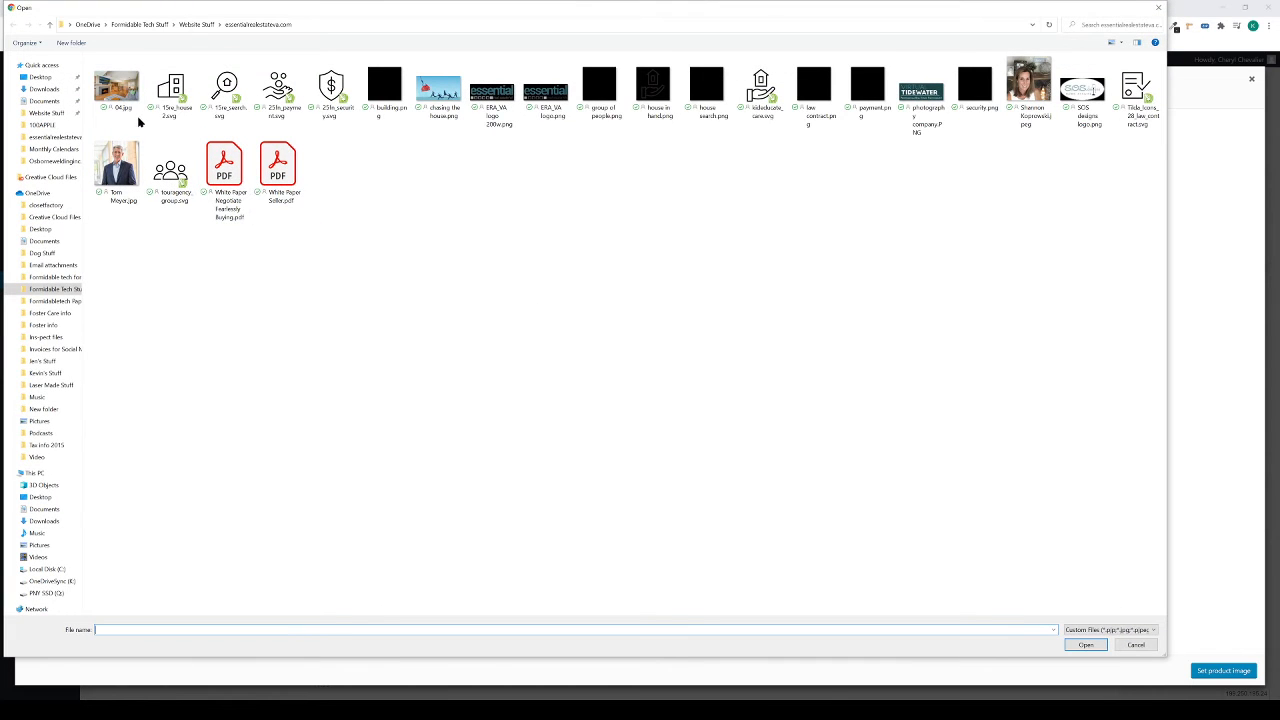
click(129, 92)
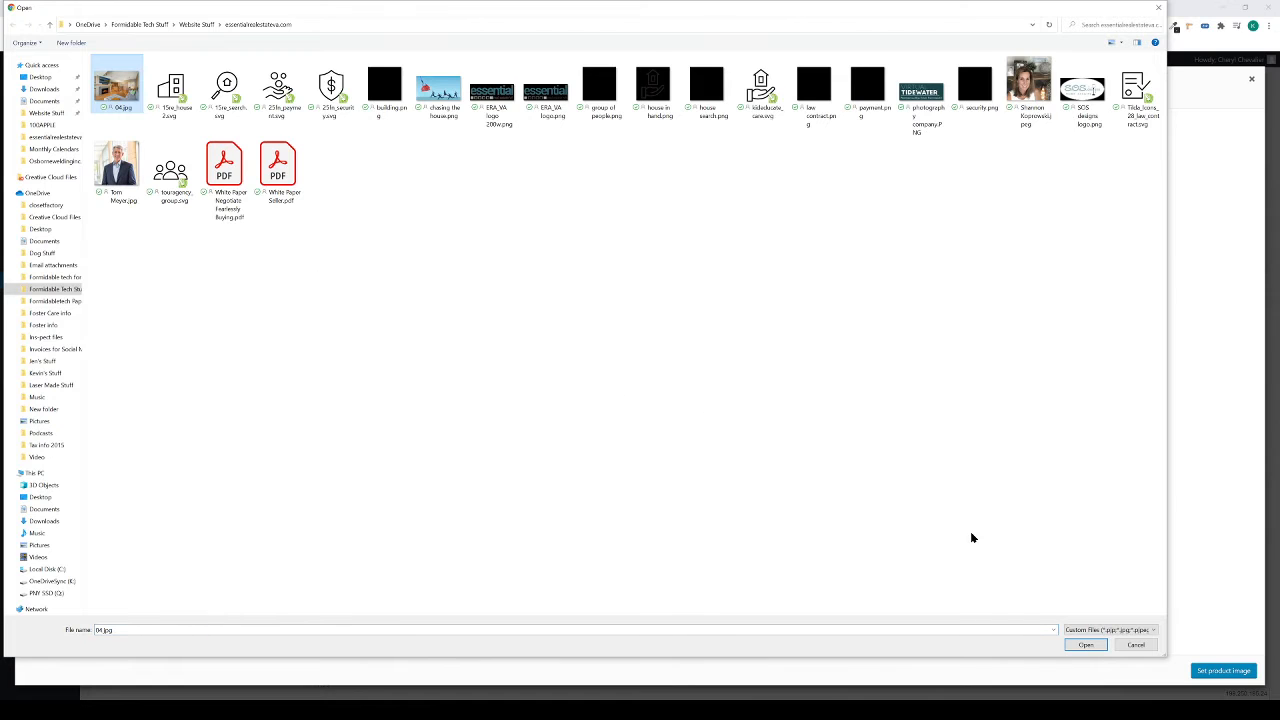
click(1136, 644)
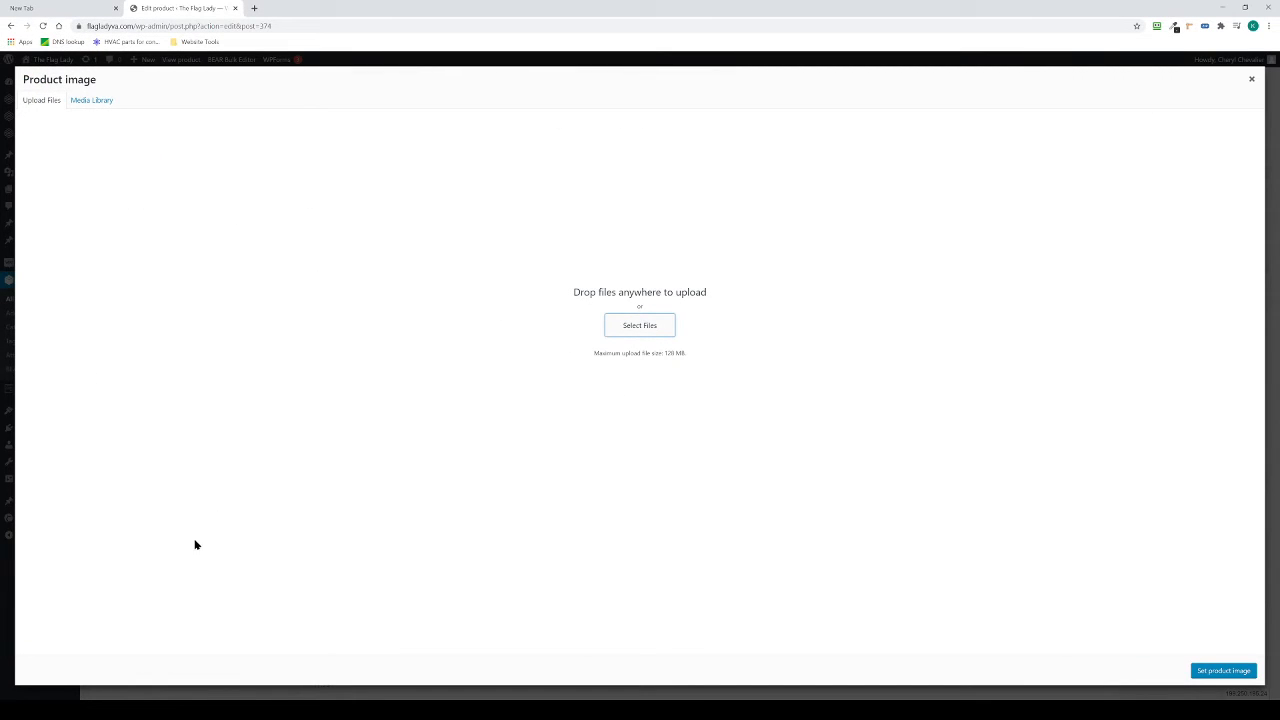
Step: Switch to File Explorer and open the Desktop folder as a source for a product image upload
click(258, 709)
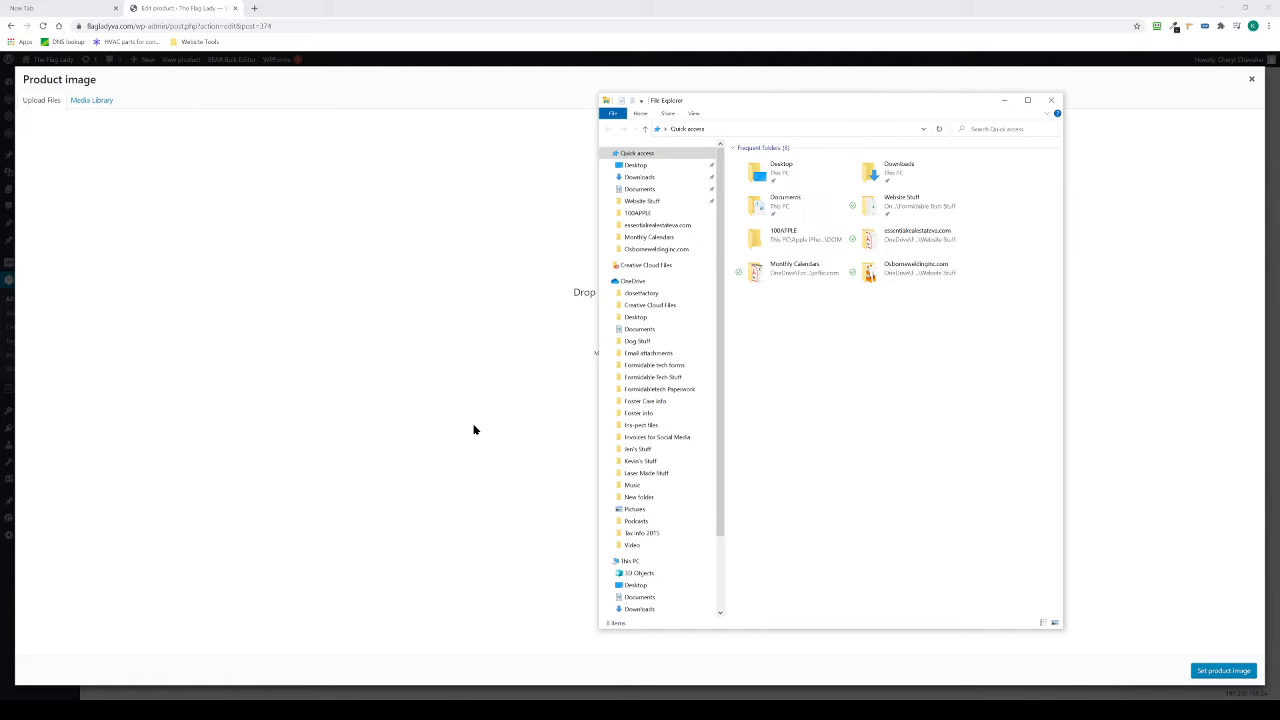
click(640, 166)
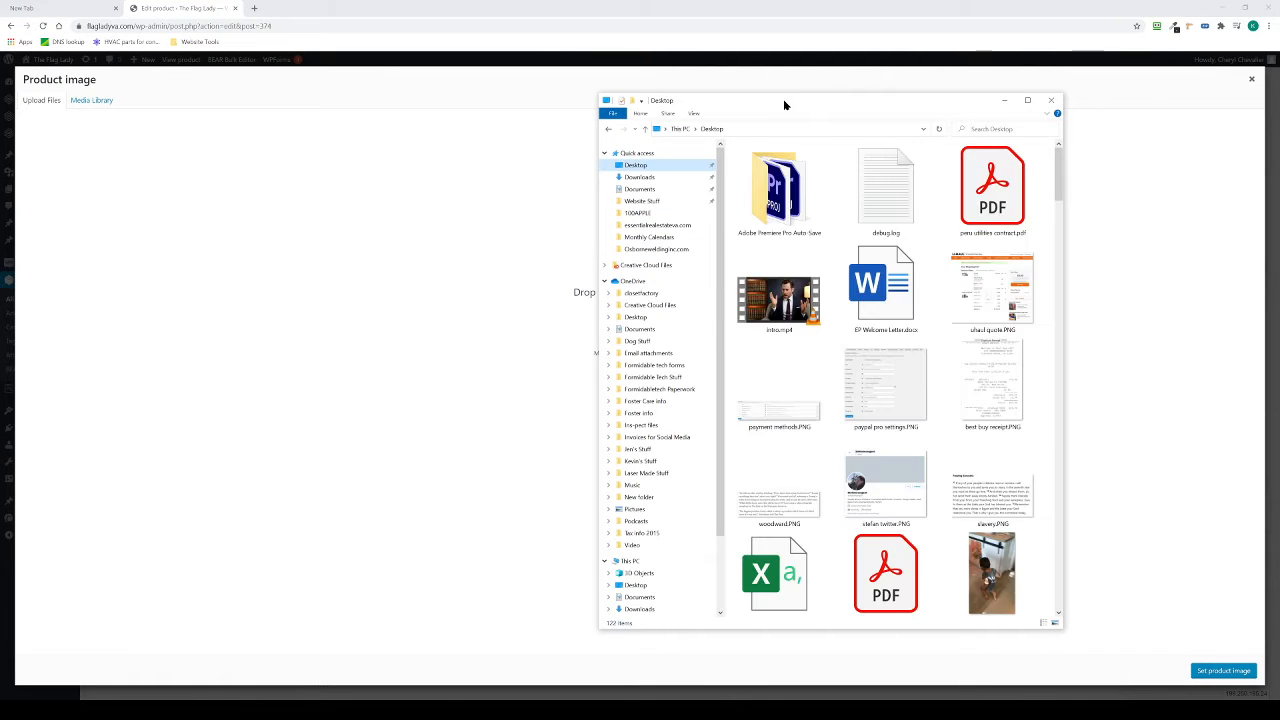
drag(783, 99, 0, 160)
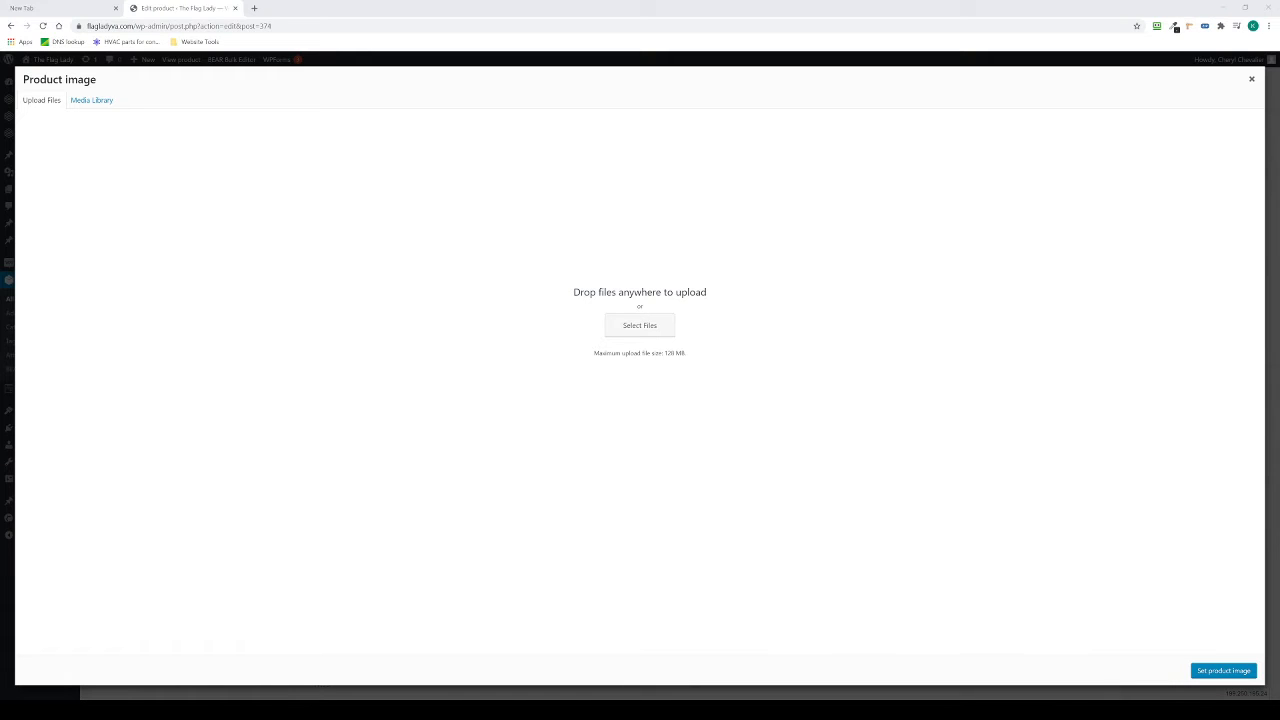
mouse_move(0, 300)
mouse_down()
mouse_move(580, 358)
mouse_move(620, 334)
mouse_move(331, 326)
mouse_move(2, 290)
mouse_up()
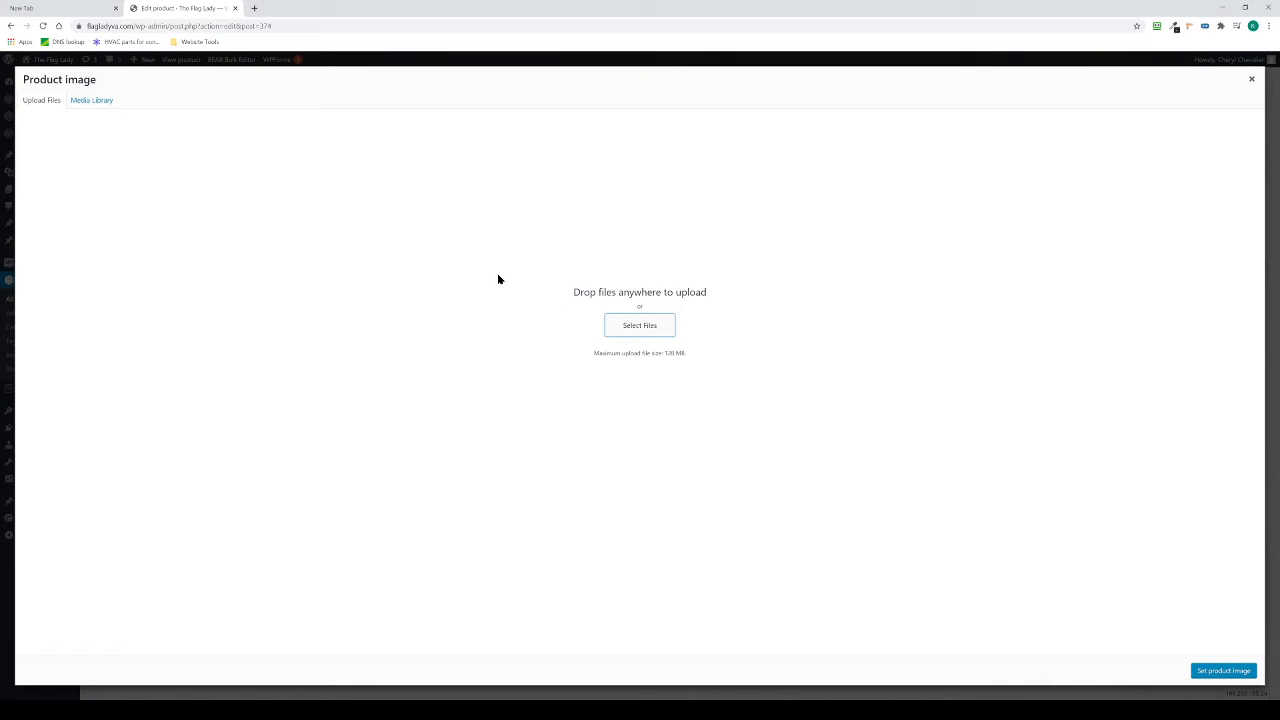
Step: Upload the portrait photo of the man in a suit as a product image candidate, and delete it permanently from the media library
click(640, 332)
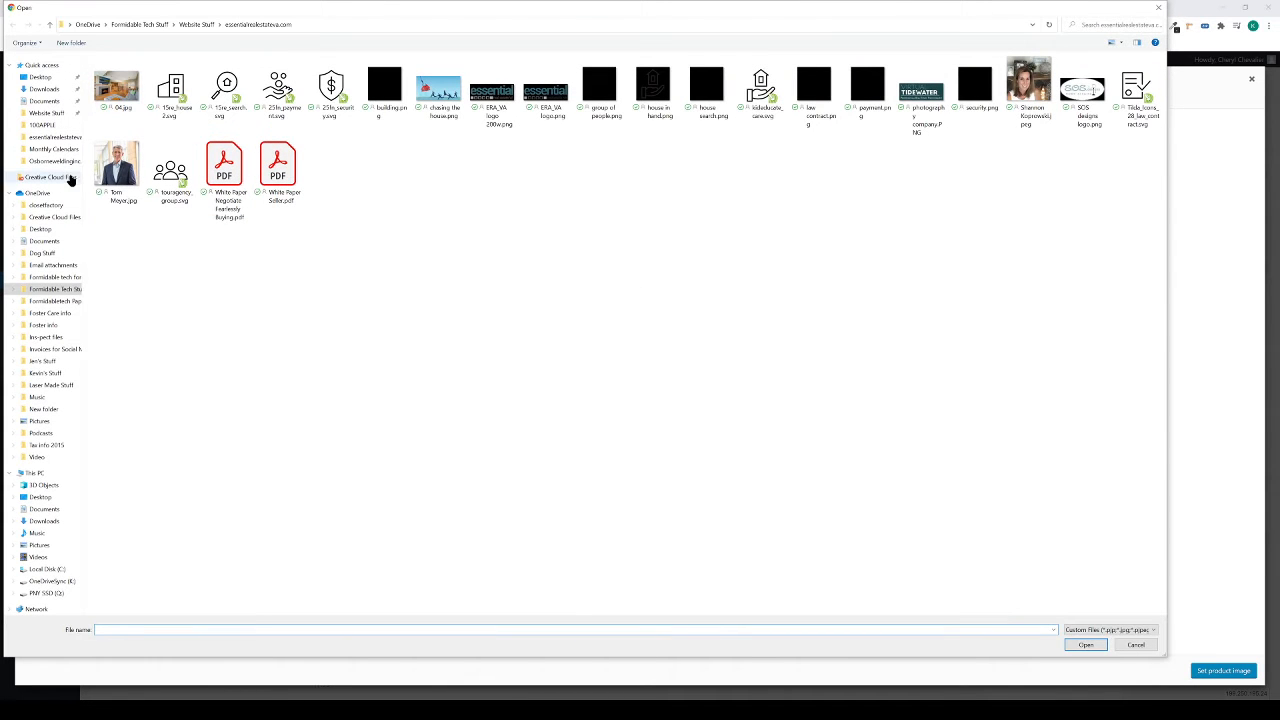
click(116, 168)
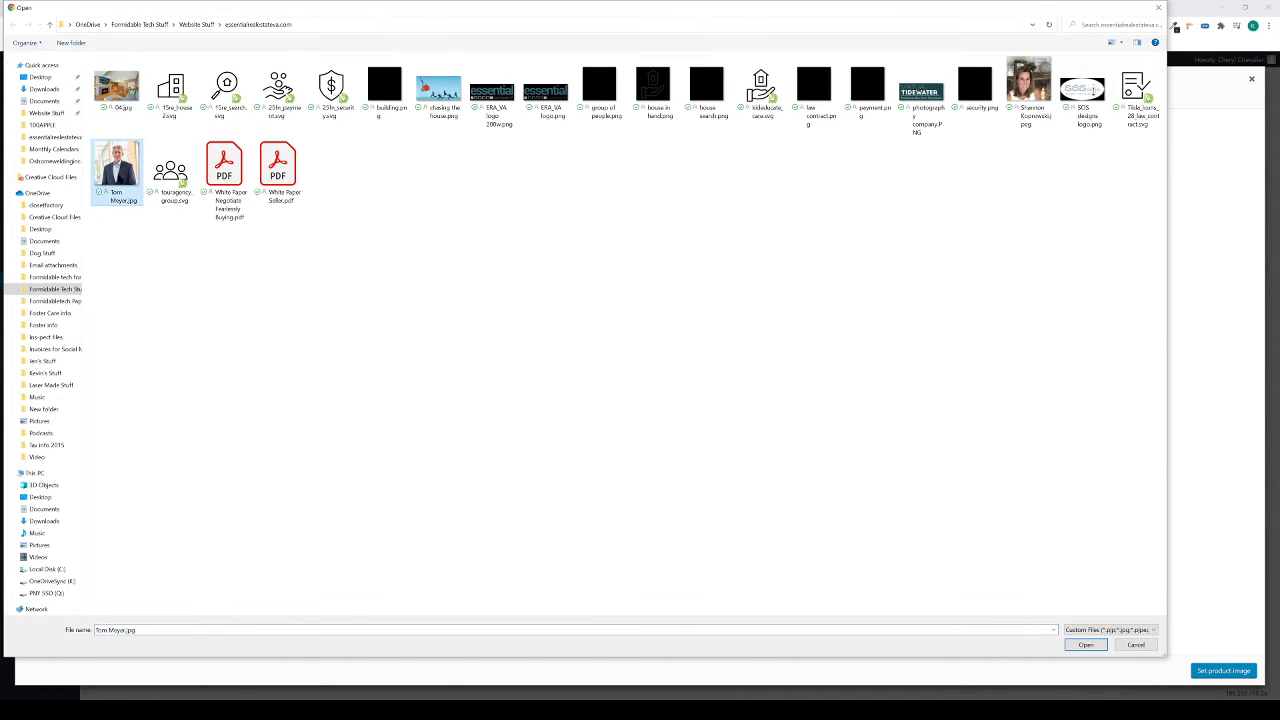
click(1083, 645)
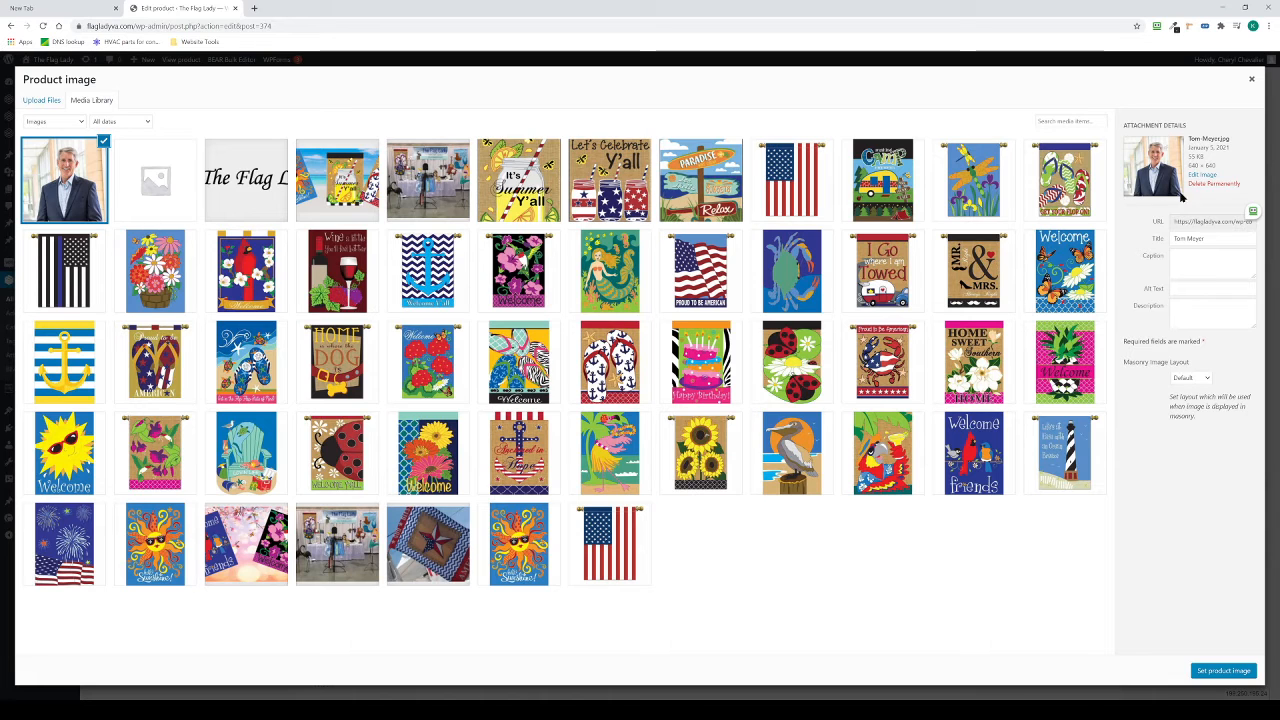
click(1210, 185)
click(689, 103)
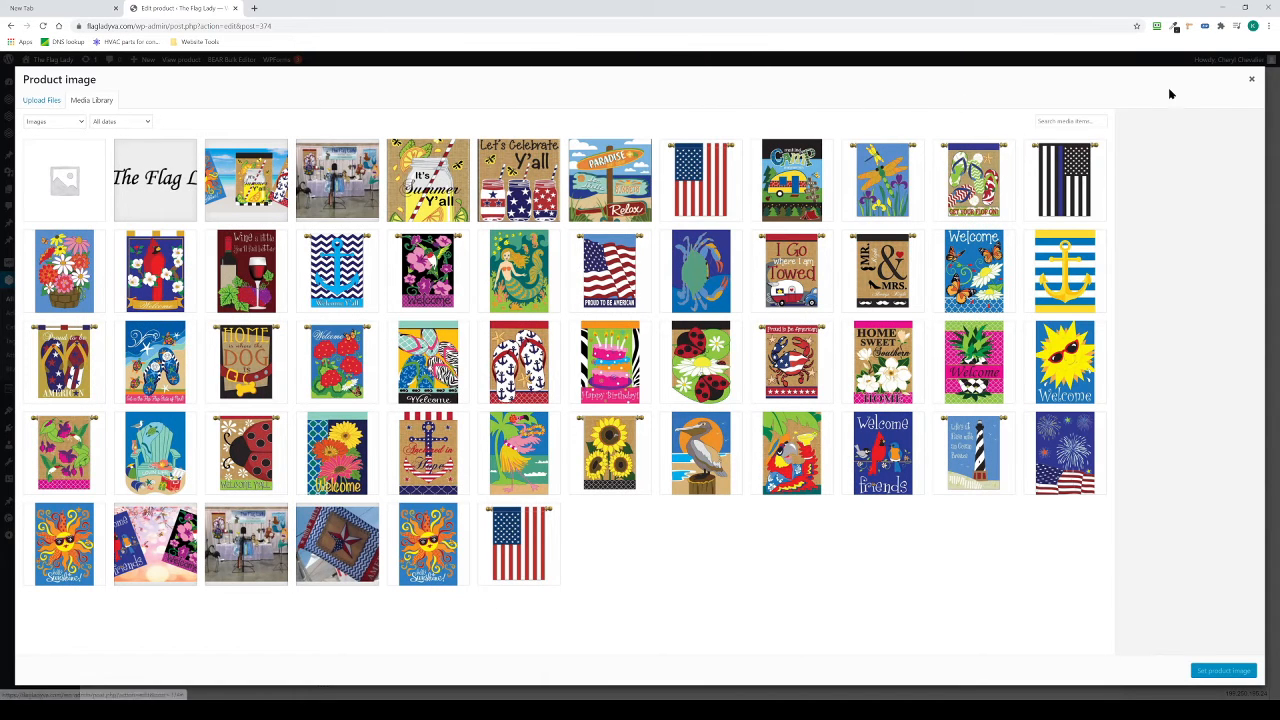
click(1251, 79)
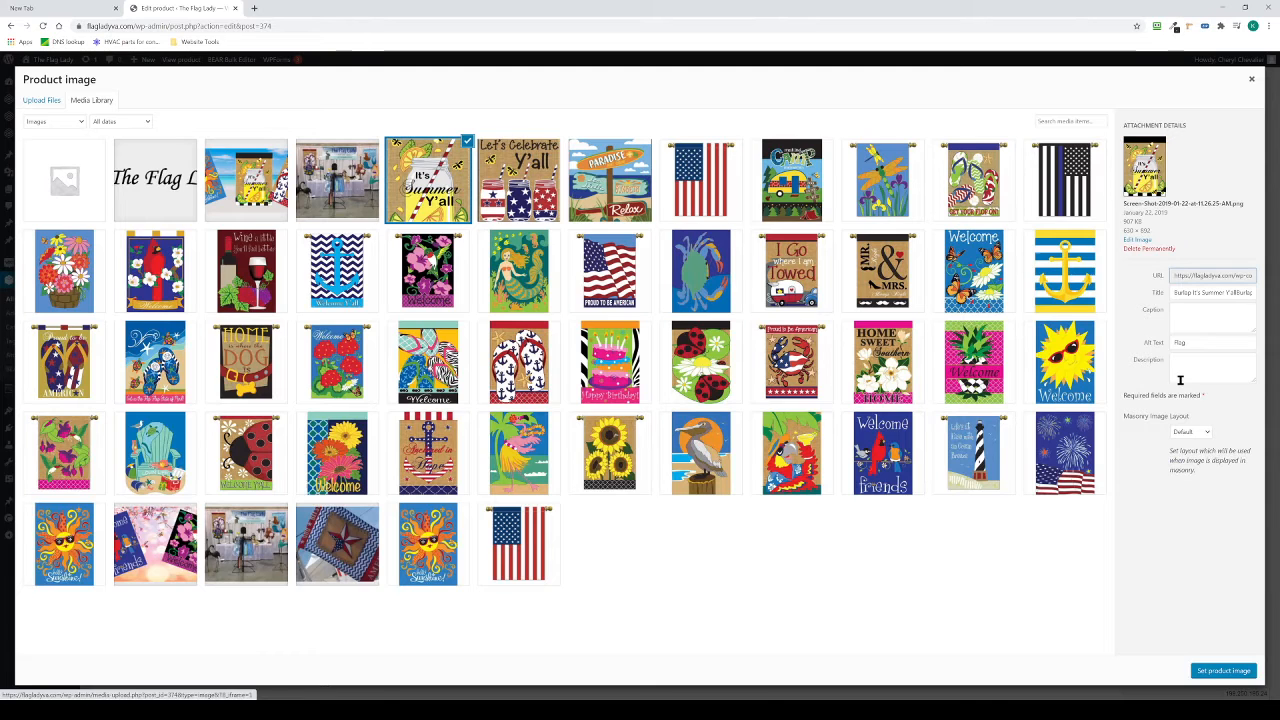
Step: Select the WooCommerce placeholder image in the media library, and leave the product image selection without applying it
click(1175, 363)
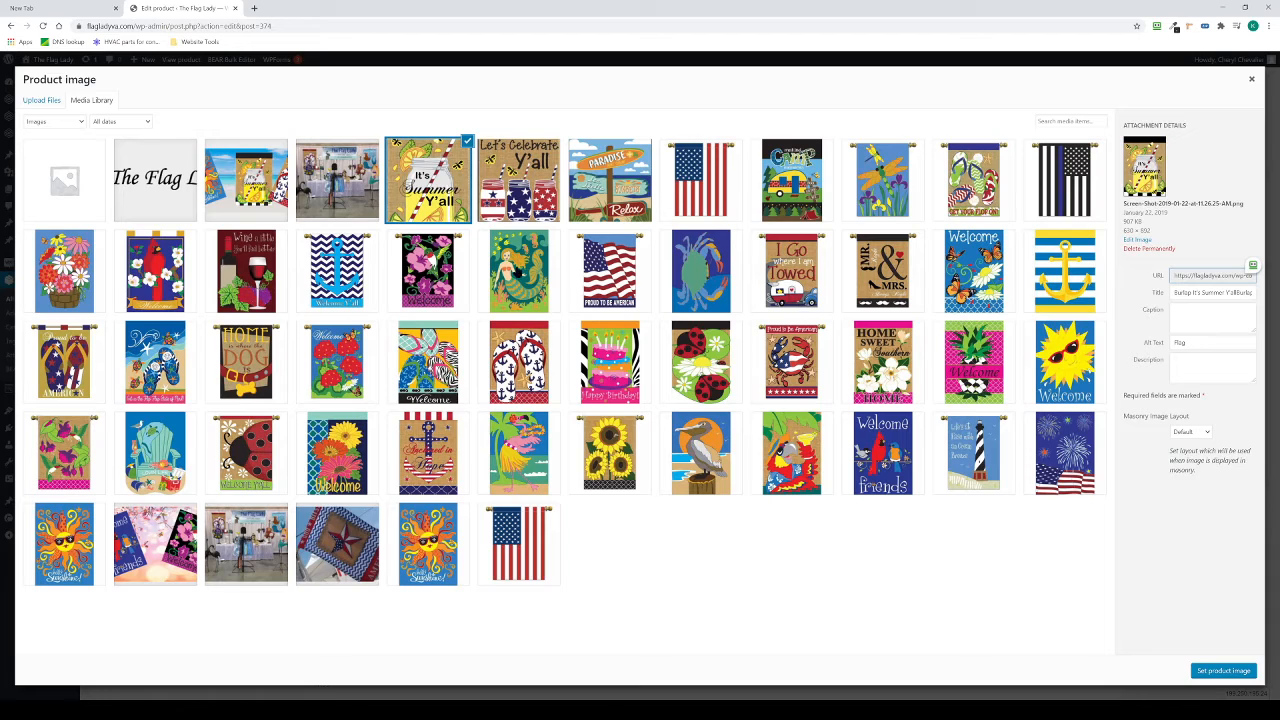
click(41, 101)
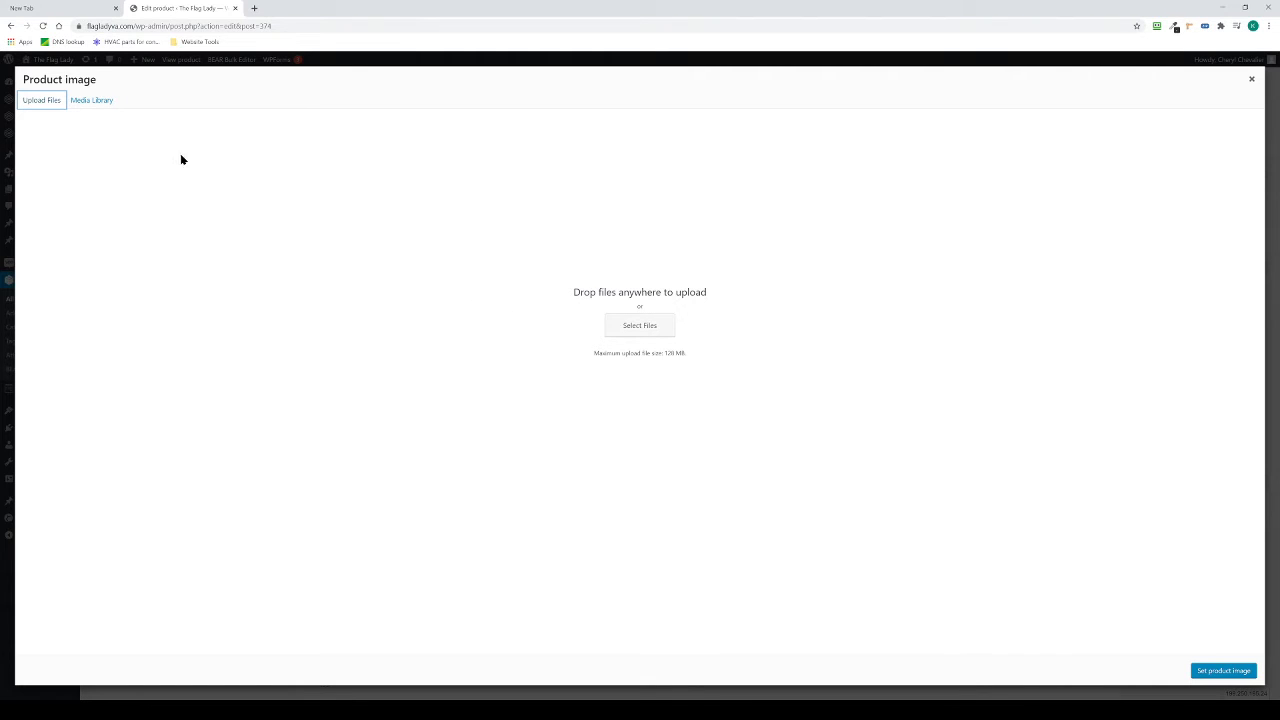
click(91, 101)
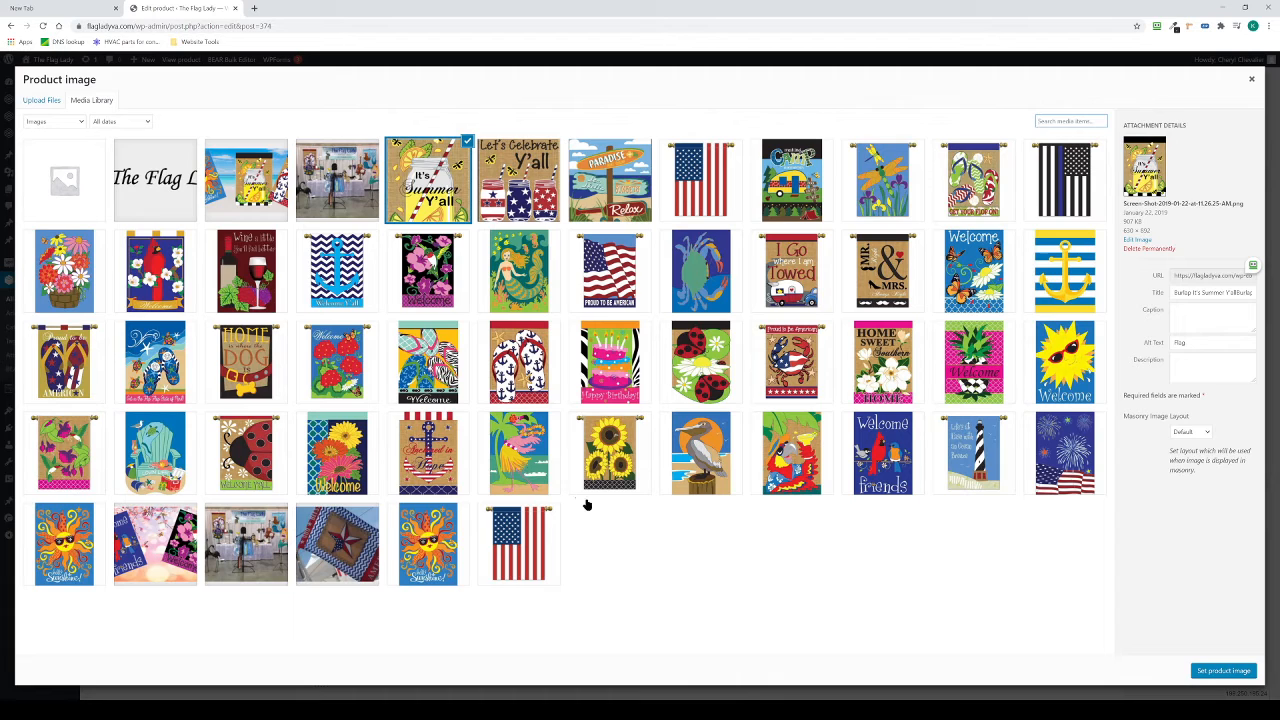
click(86, 195)
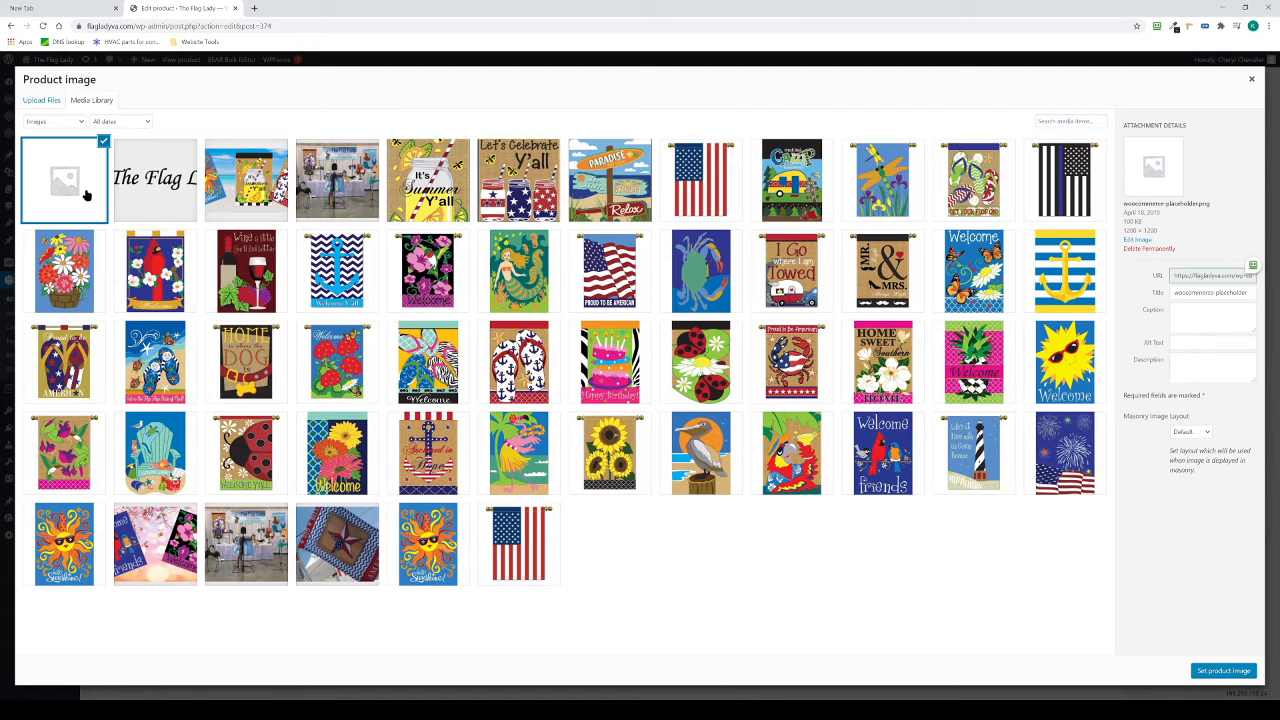
click(48, 105)
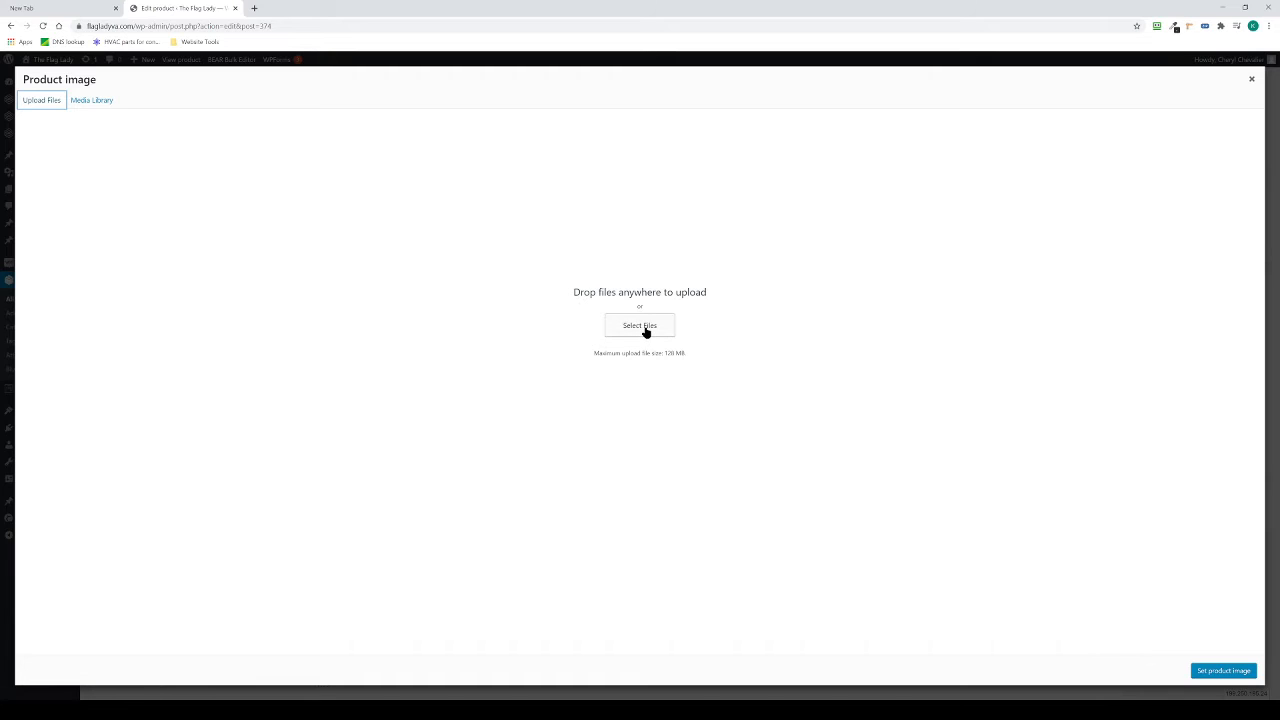
click(1250, 82)
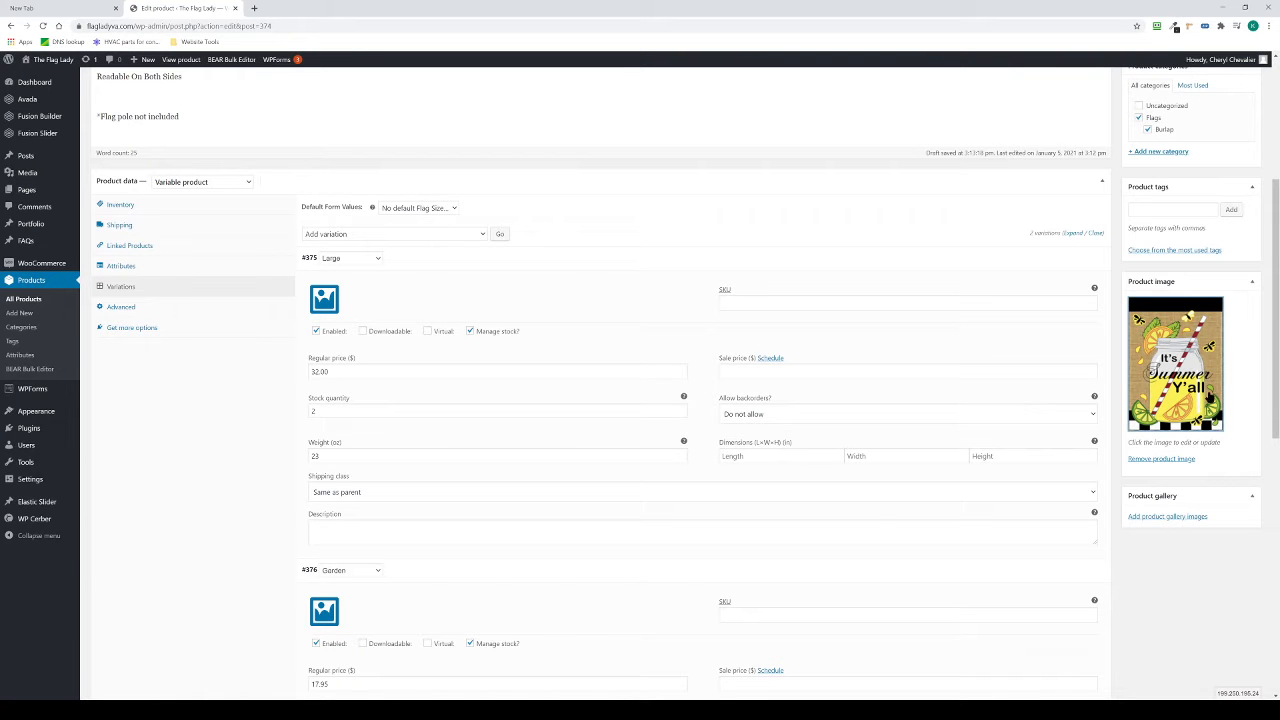
Step: Remove the product image and set the existing It's Summer Y'all picture from the media library as the product image
click(1158, 459)
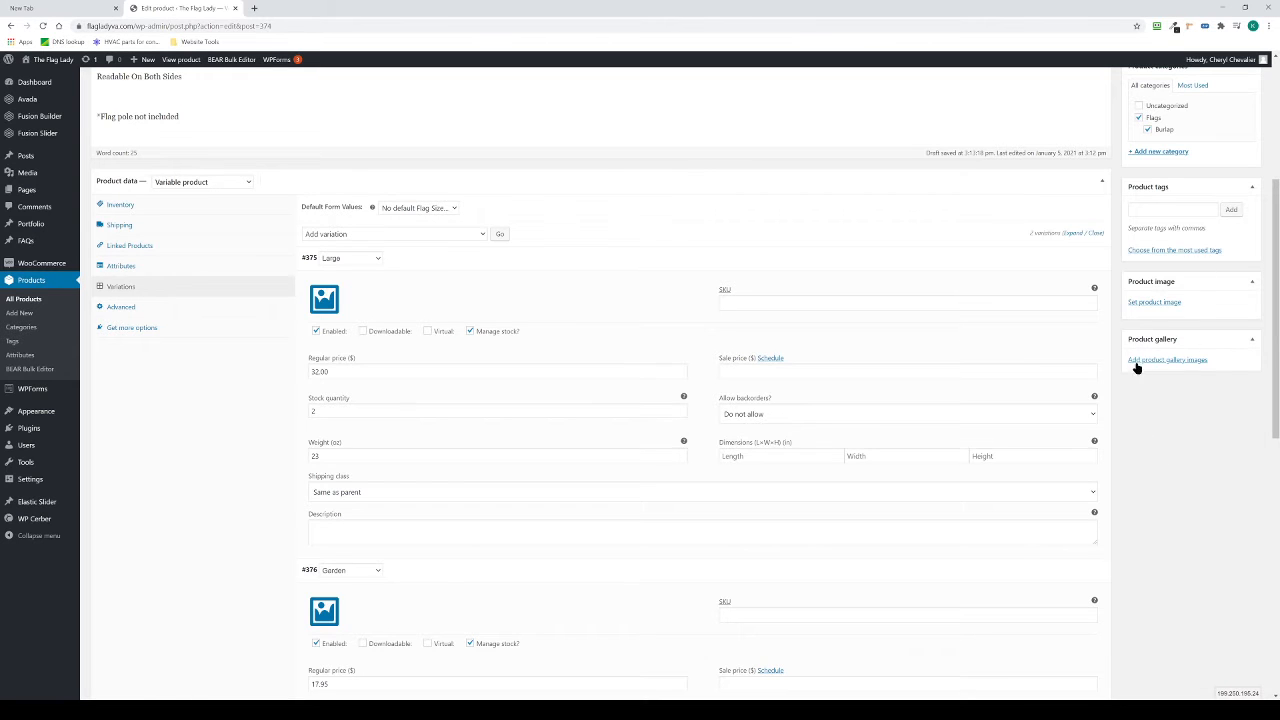
scroll(1137, 366, up, 5)
scroll(1108, 377, down, 2)
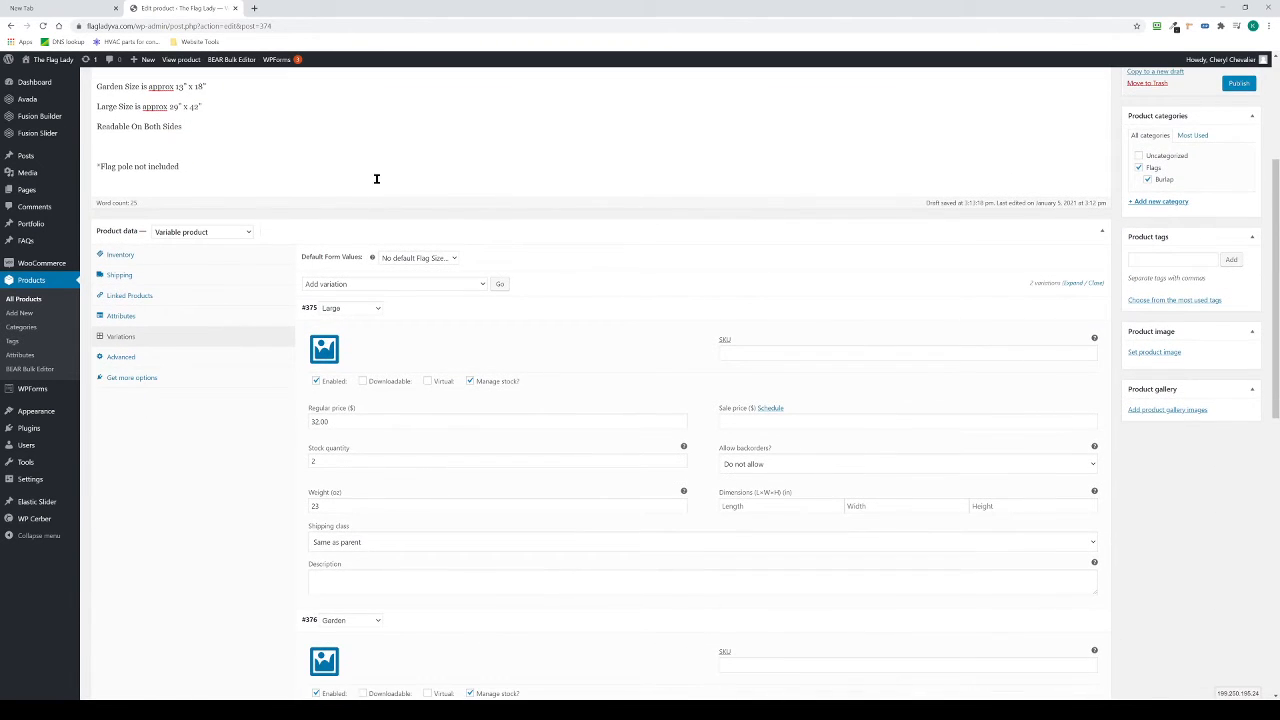
click(1160, 353)
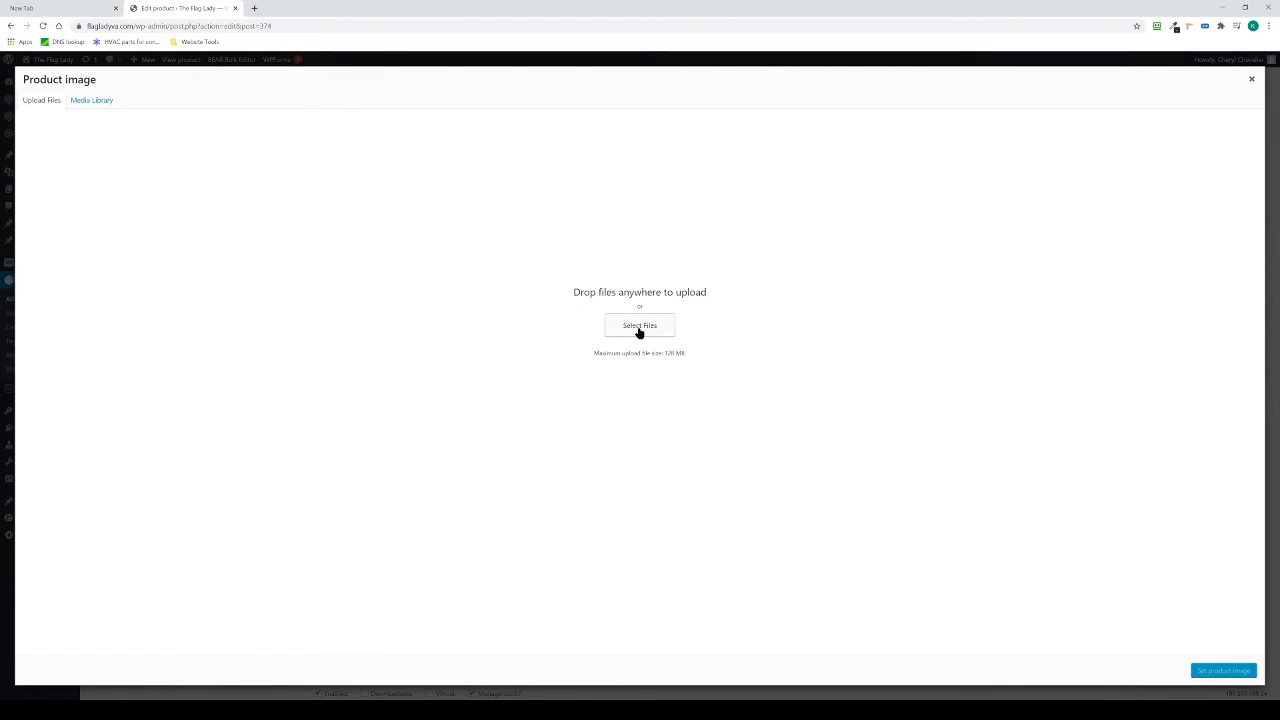
click(90, 101)
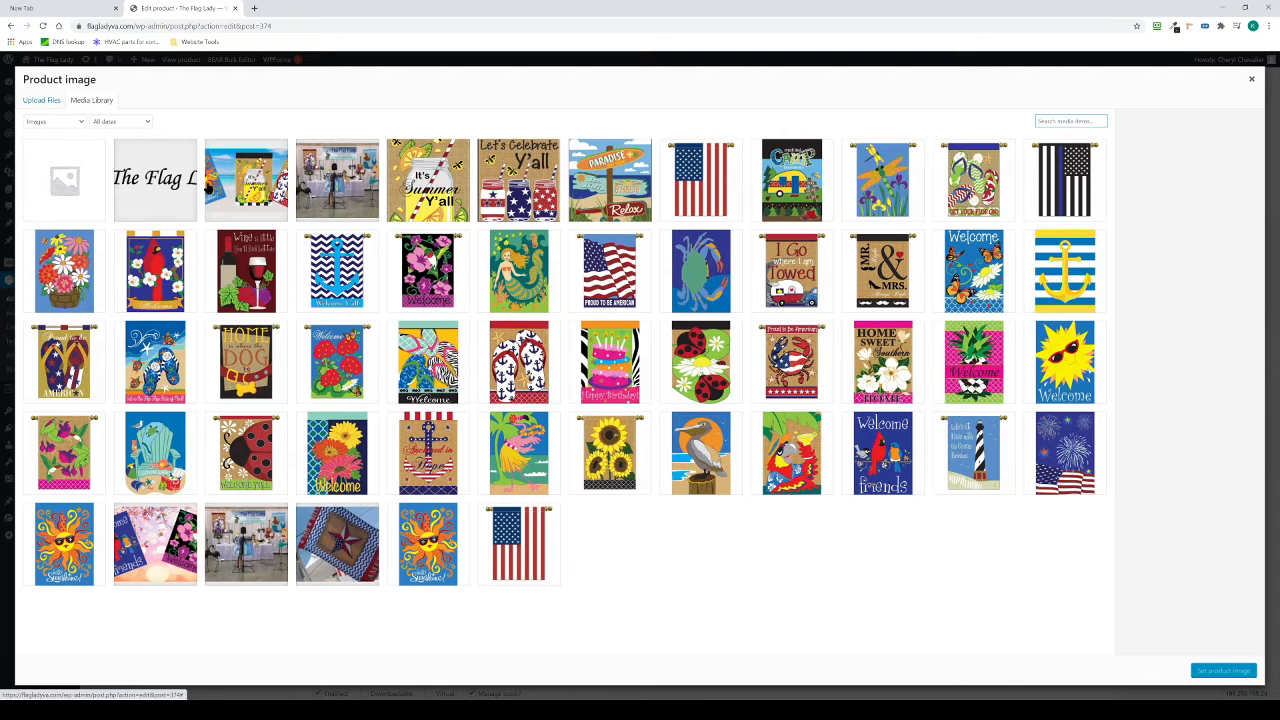
click(432, 188)
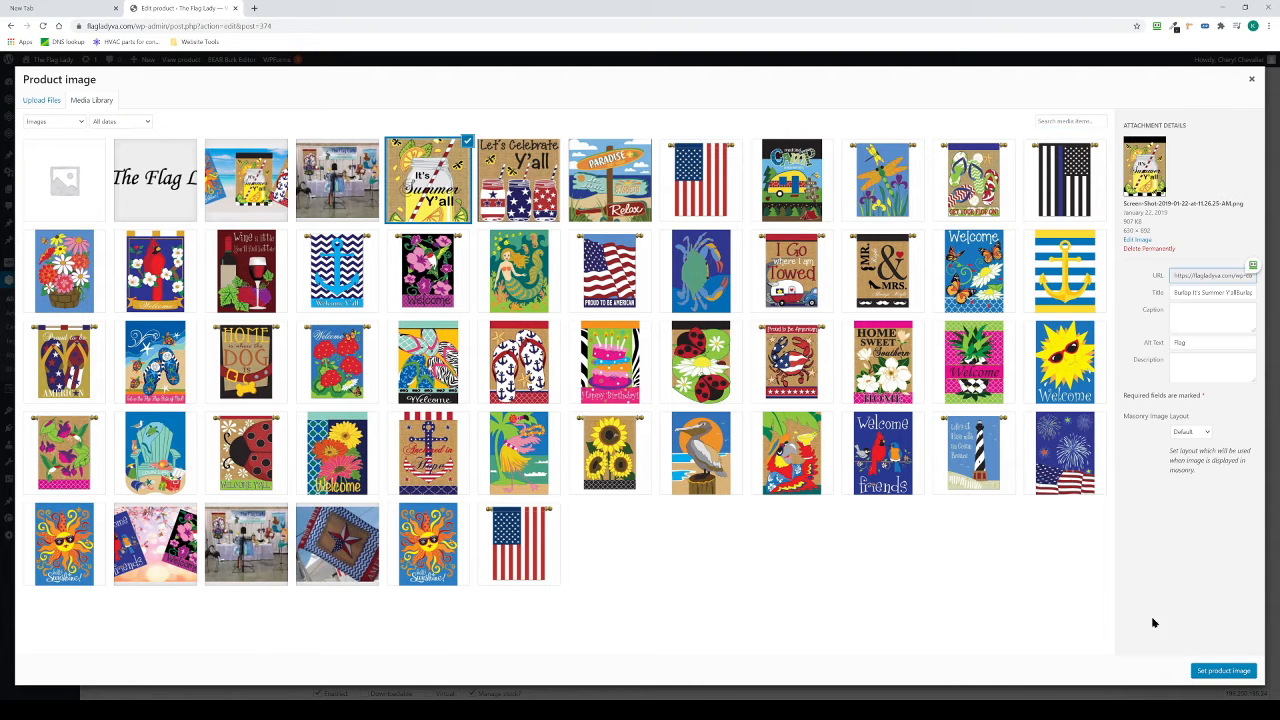
click(1224, 671)
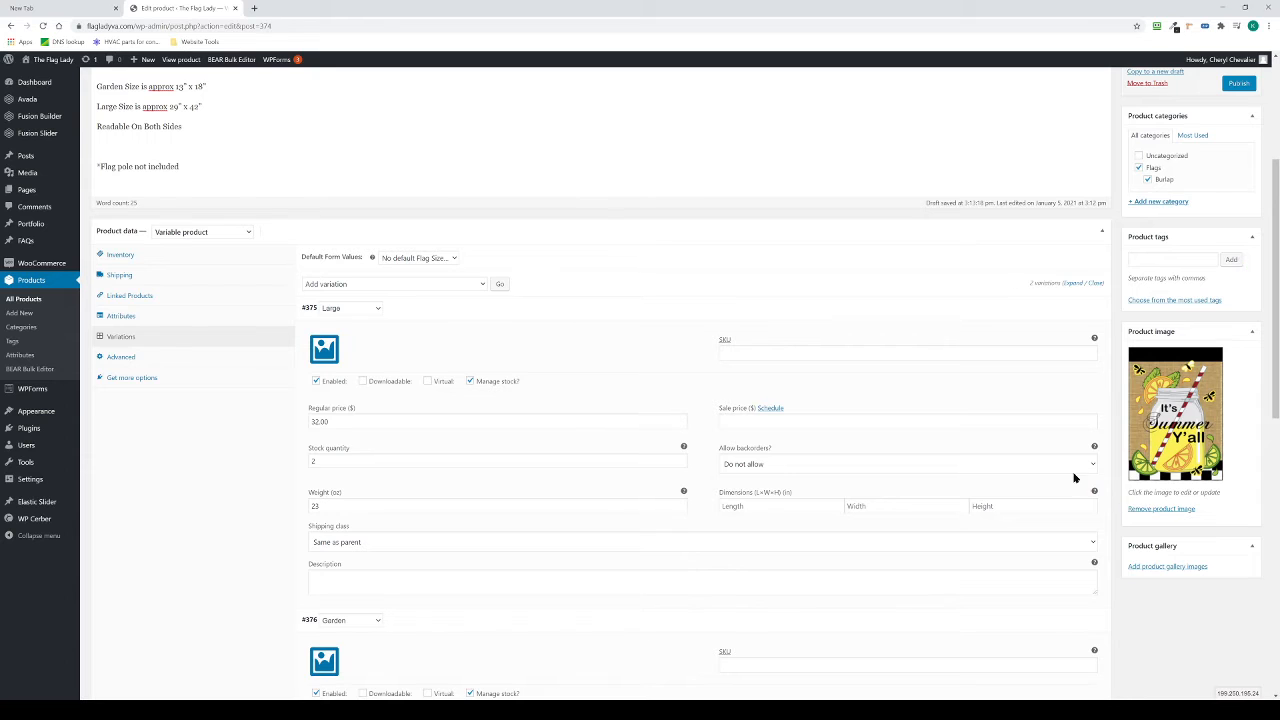
scroll(880, 465, down, 2)
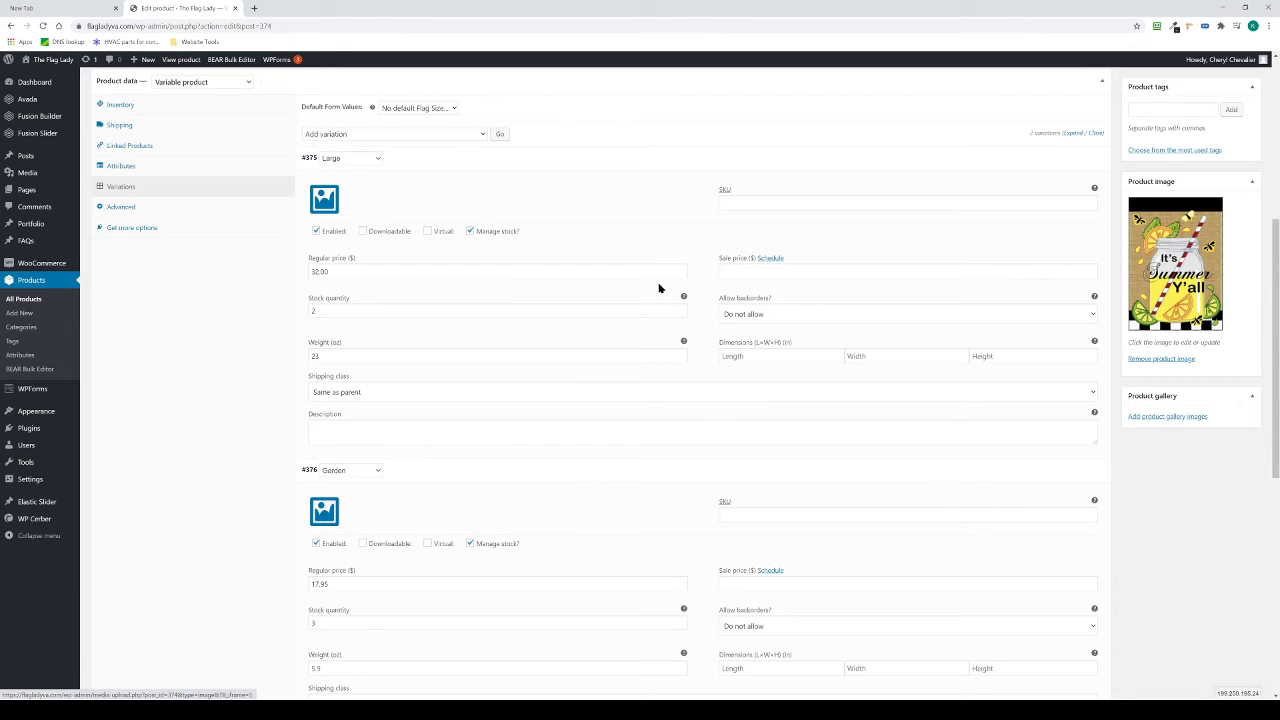
scroll(520, 250, up, 5)
scroll(530, 334, down, 3)
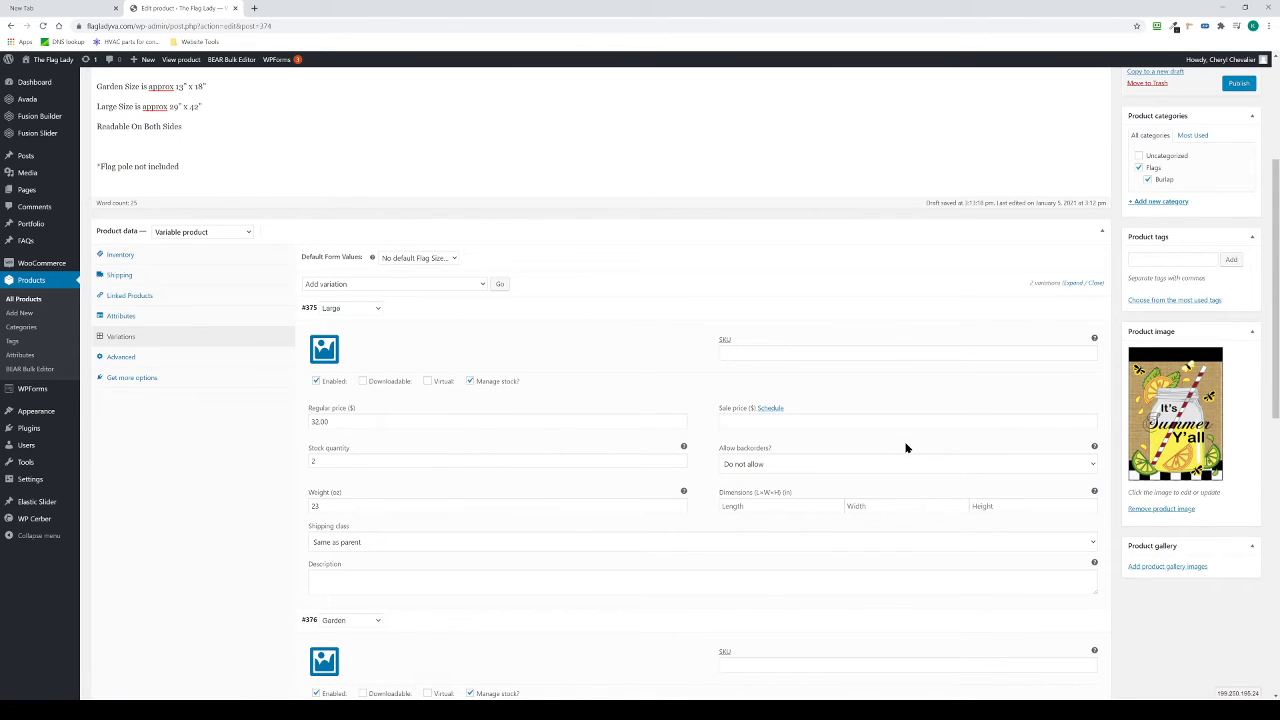
Step: Open the image selection for the Large variation and close it without choosing an image
click(325, 350)
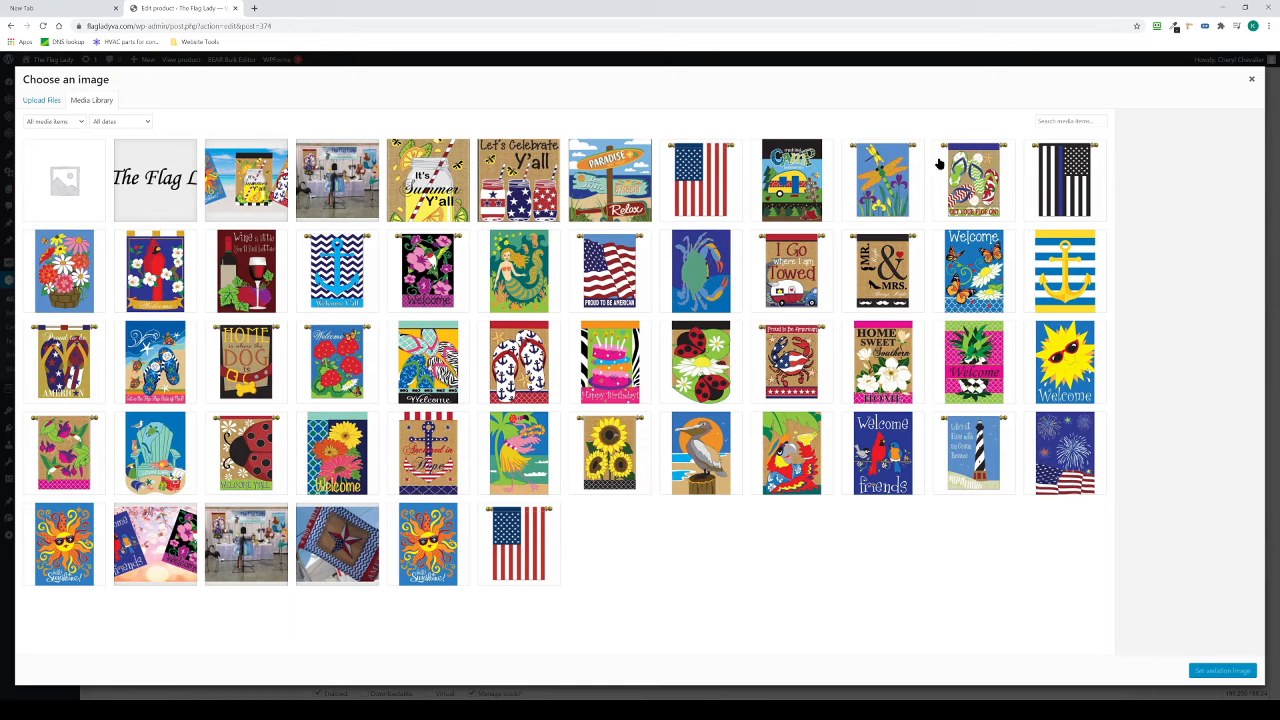
click(1250, 80)
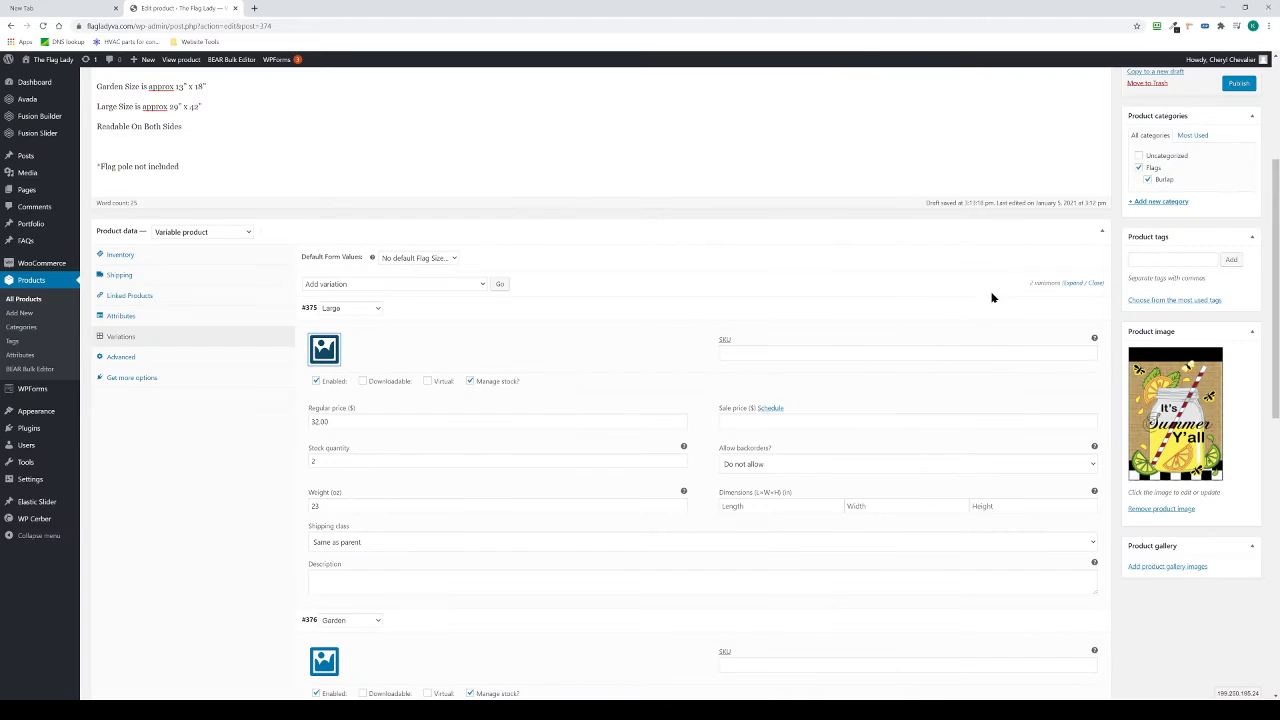
Step: Unassign the Burlap category from the product and add a new top-level product category named candles
scroll(992, 303, up, 3)
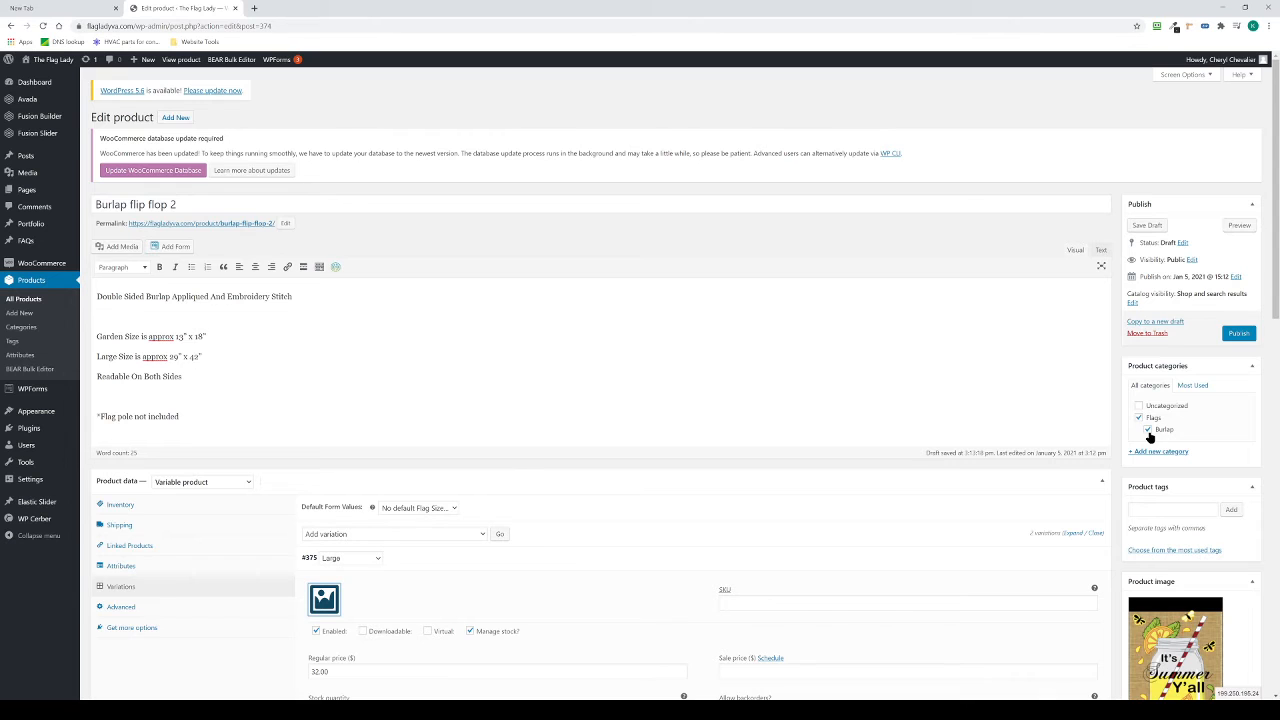
scroll(1150, 437, down, 3)
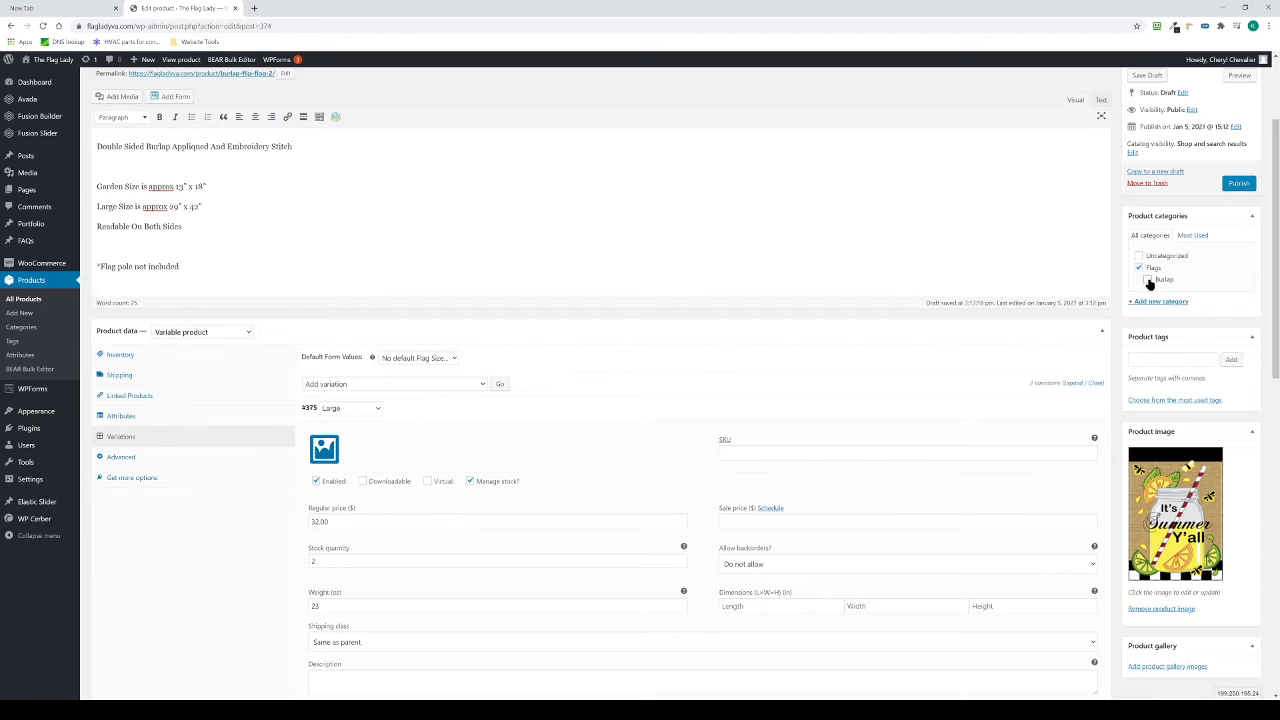
click(1147, 279)
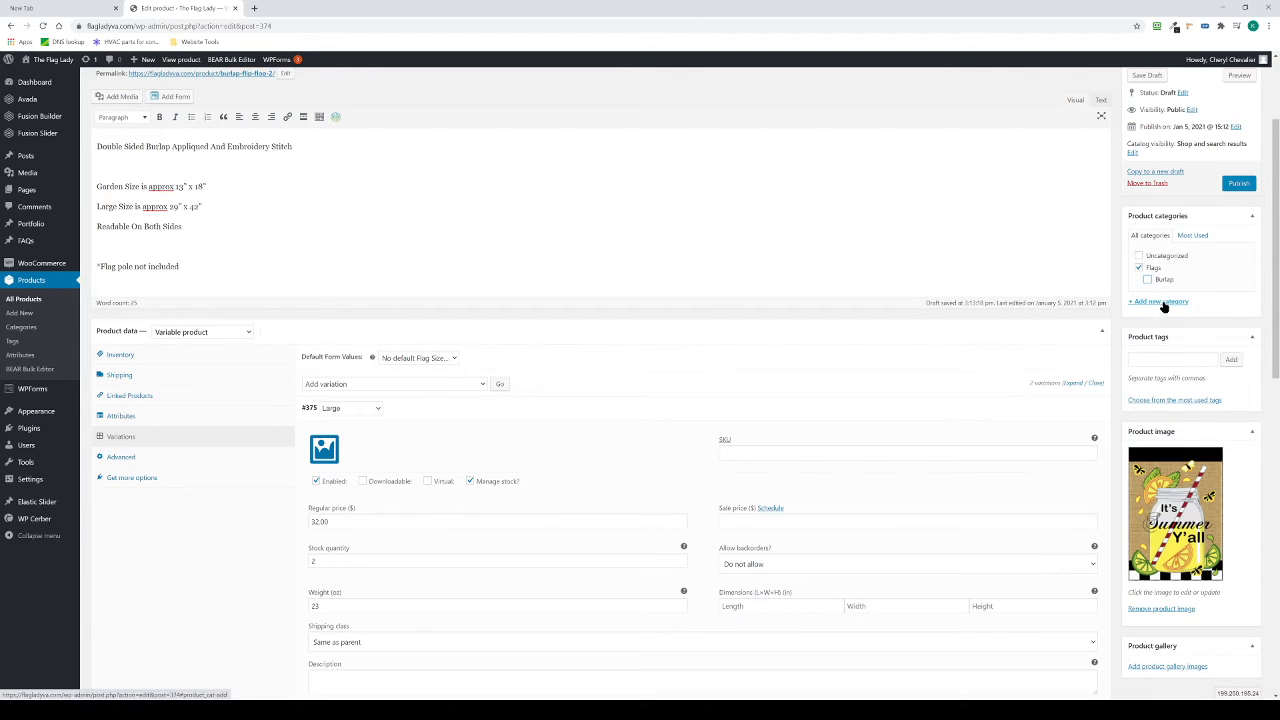
click(1170, 304)
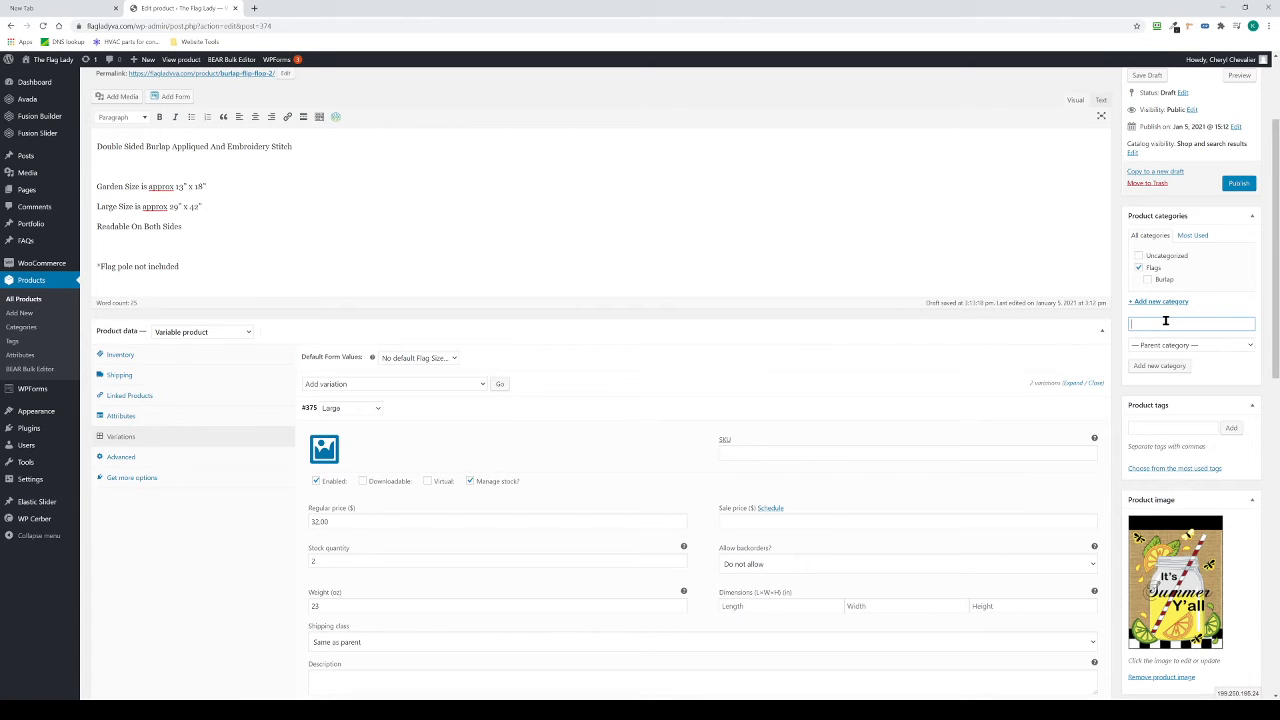
text(candles)
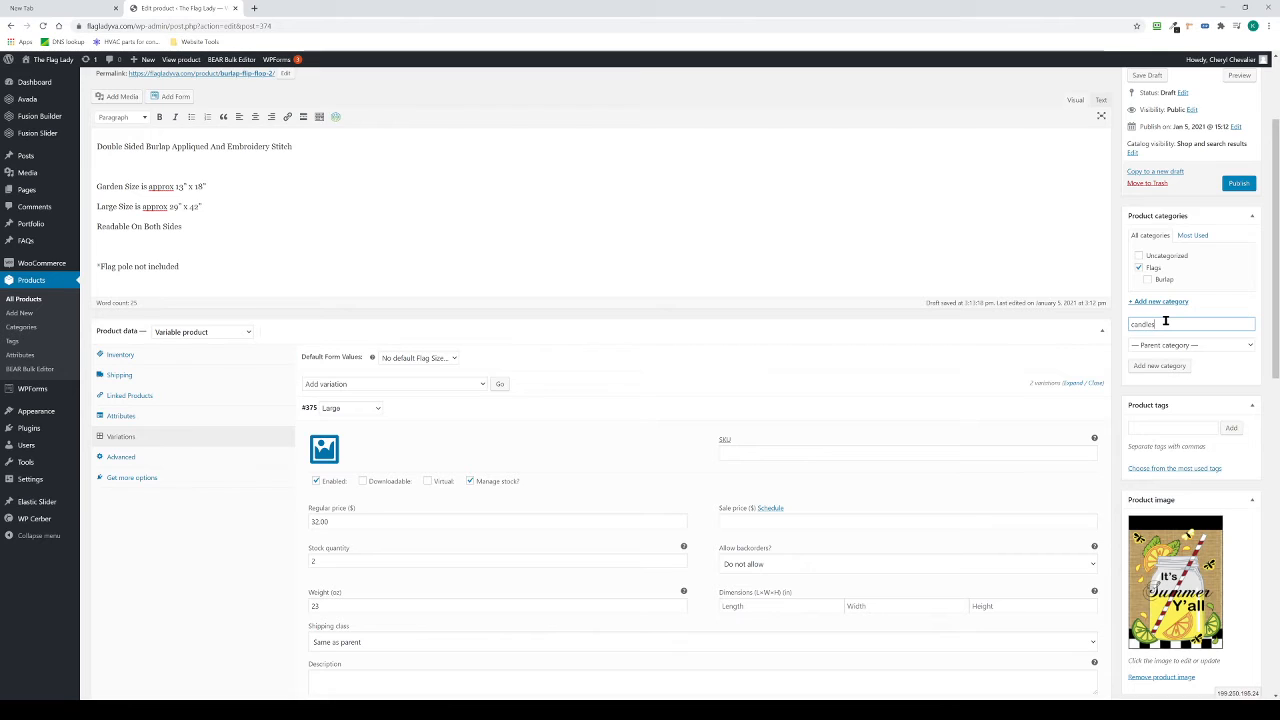
key(Return)
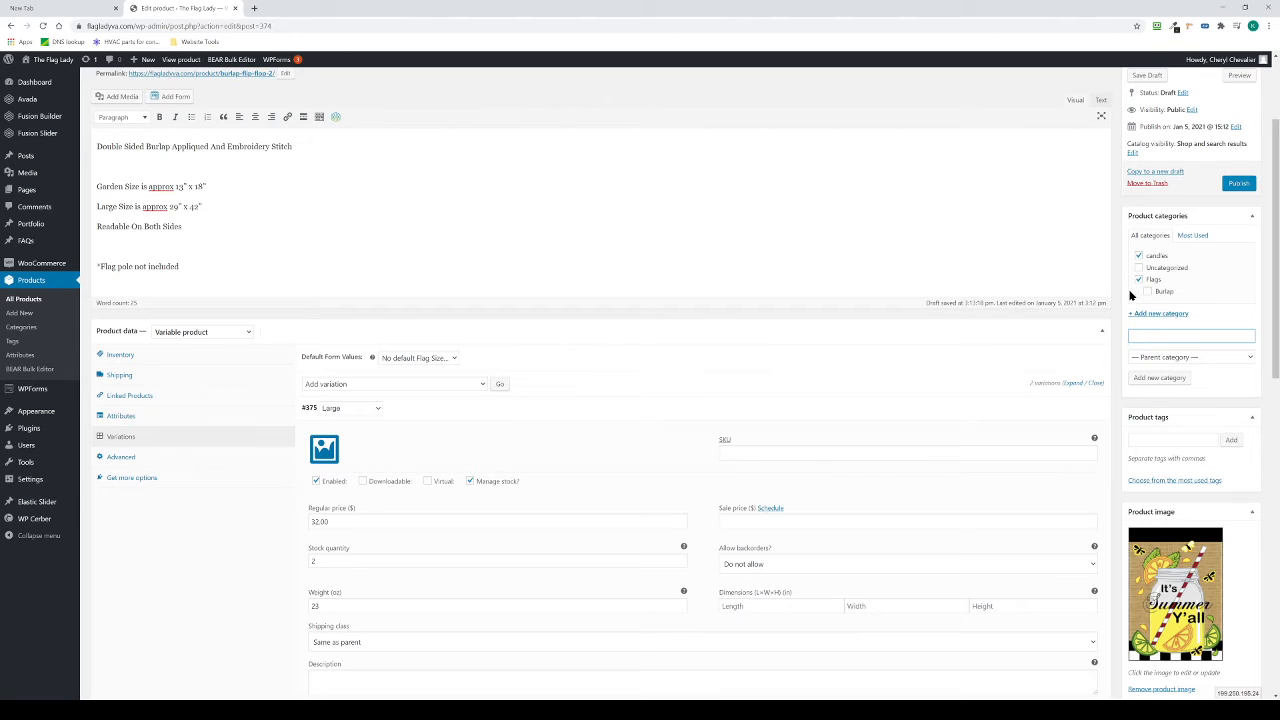
Step: Toggle the product's Flags category off and back on, and unassign the candles category
click(1138, 281)
click(1139, 281)
click(1138, 255)
Step: Review the Large and Garden variation settings and the product short description
scroll(1022, 412, down, 1)
scroll(1022, 412, down, 4)
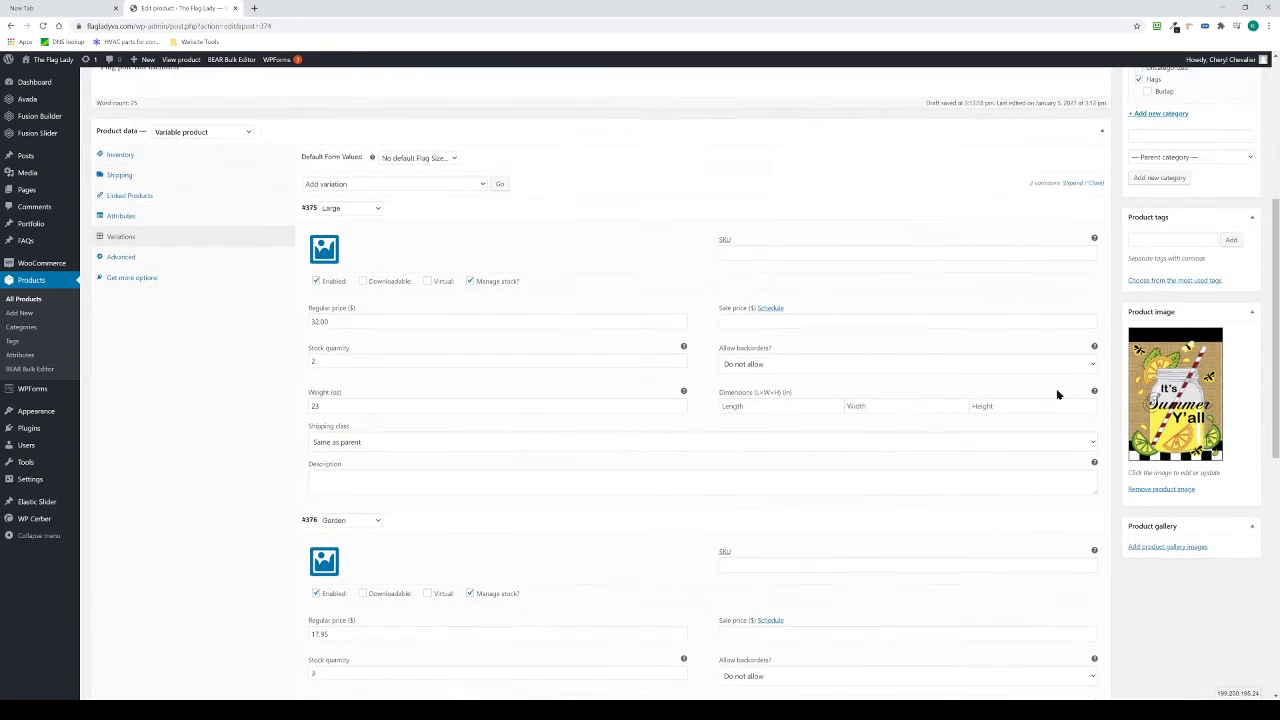
scroll(1172, 468, down, 1)
scroll(1172, 468, down, 3)
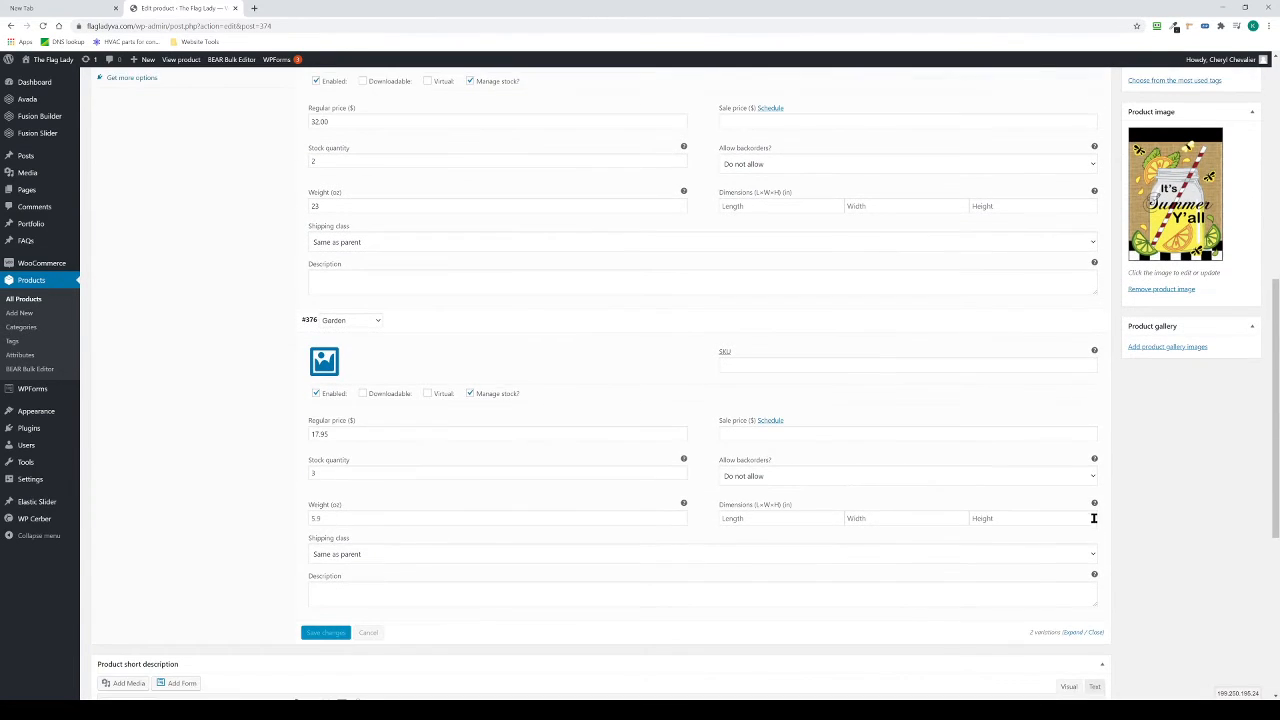
scroll(1074, 521, down, 7)
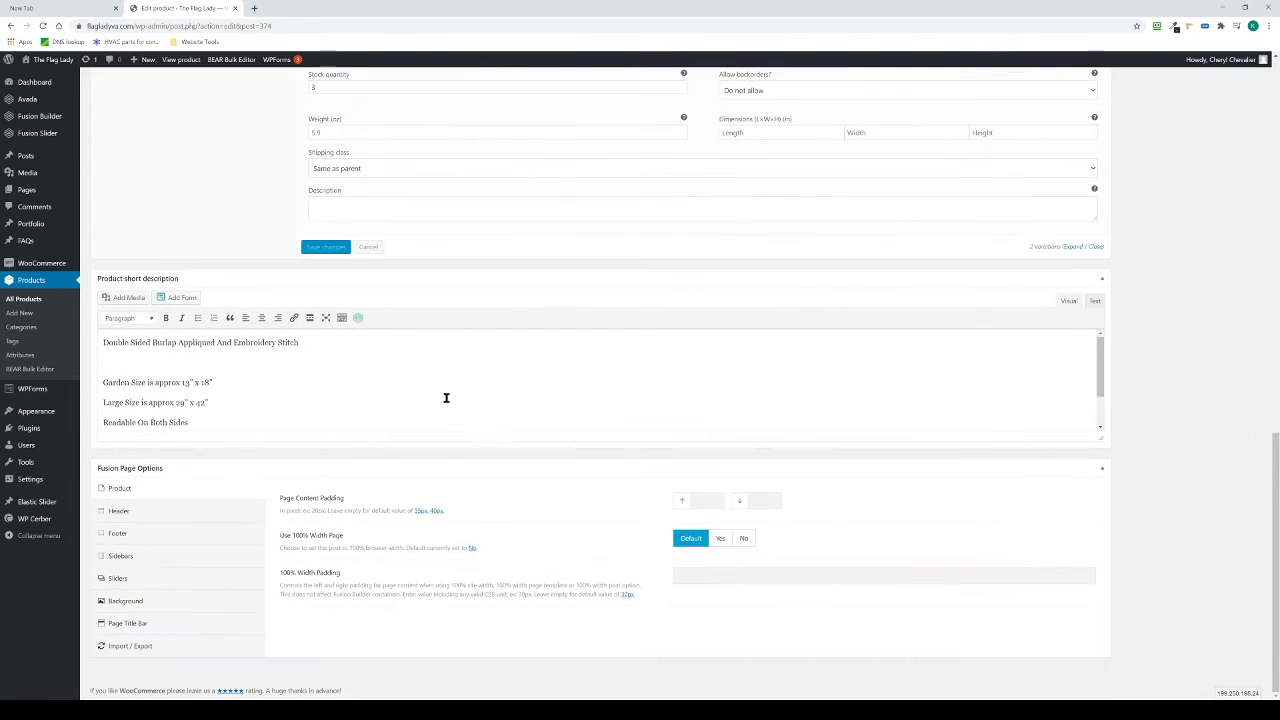
drag(107, 342, 391, 415)
click(391, 415)
scroll(391, 415, down, 1)
scroll(391, 415, up, 1)
scroll(271, 245, up, 20)
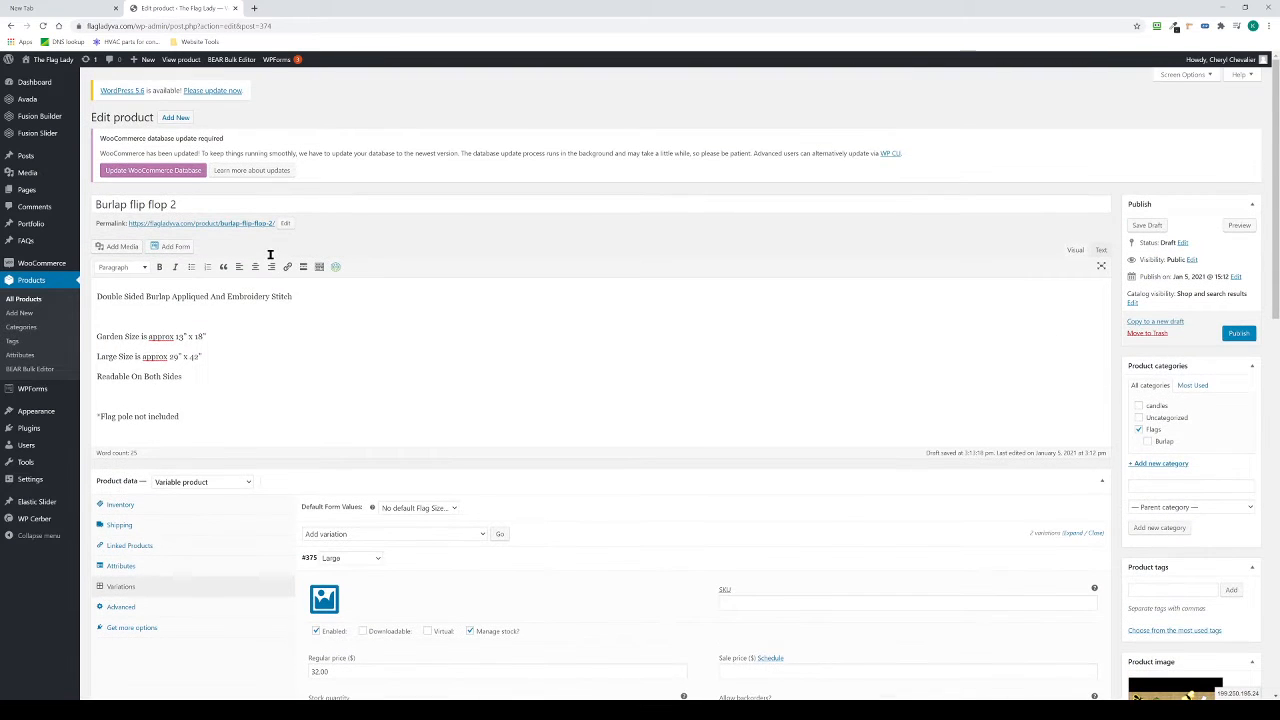
Step: Leave the product editor without saving and move the Burlap flip flop 2 draft to the trash from the product list
click(35, 280)
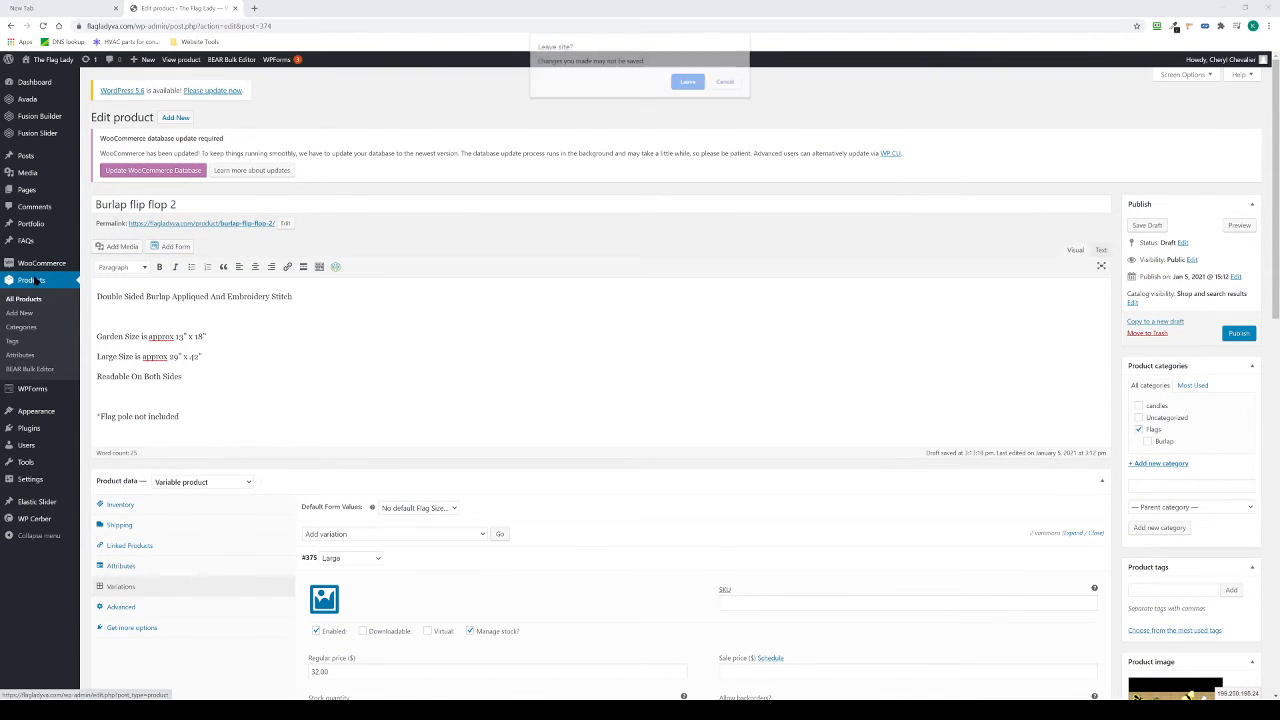
click(690, 82)
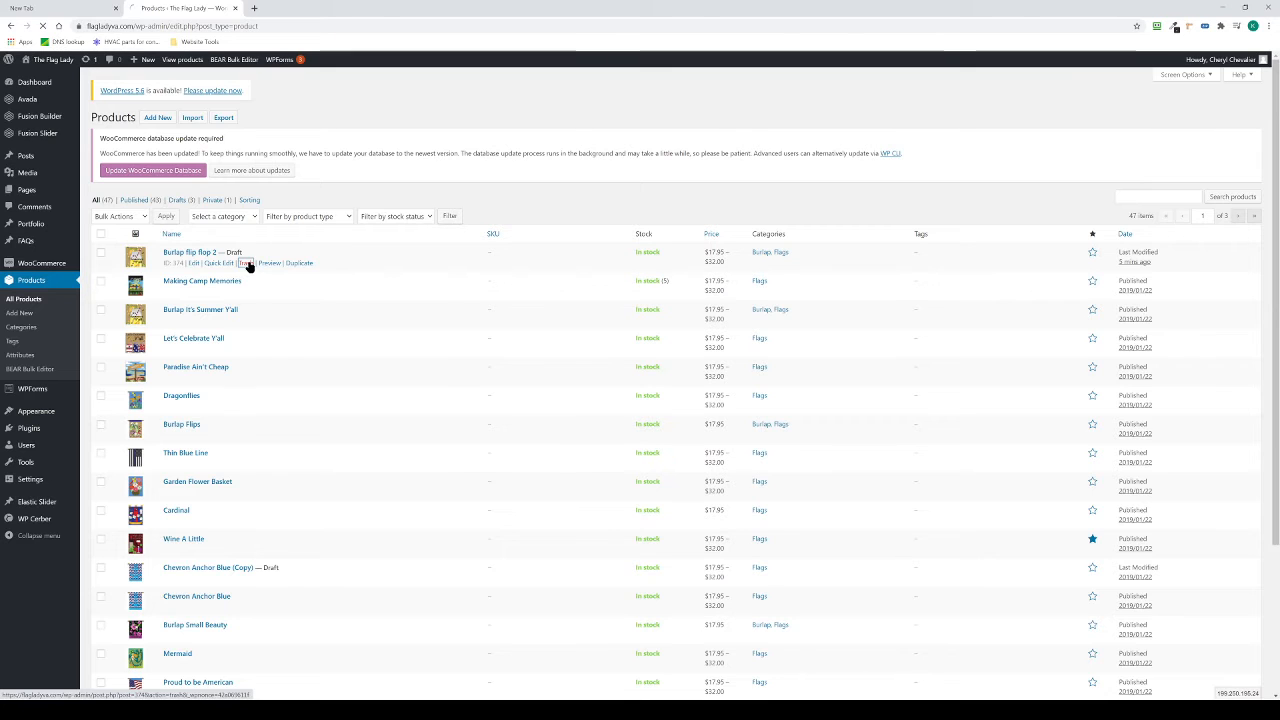
click(247, 264)
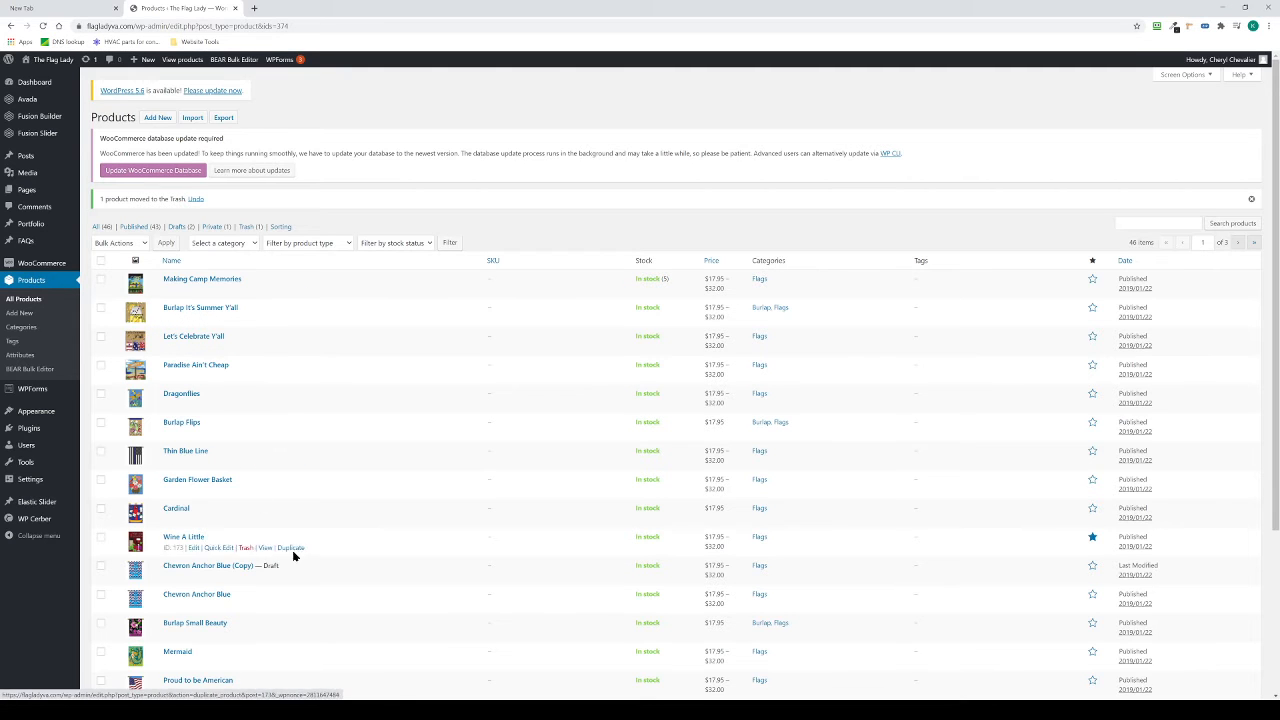
scroll(452, 497, down, 3)
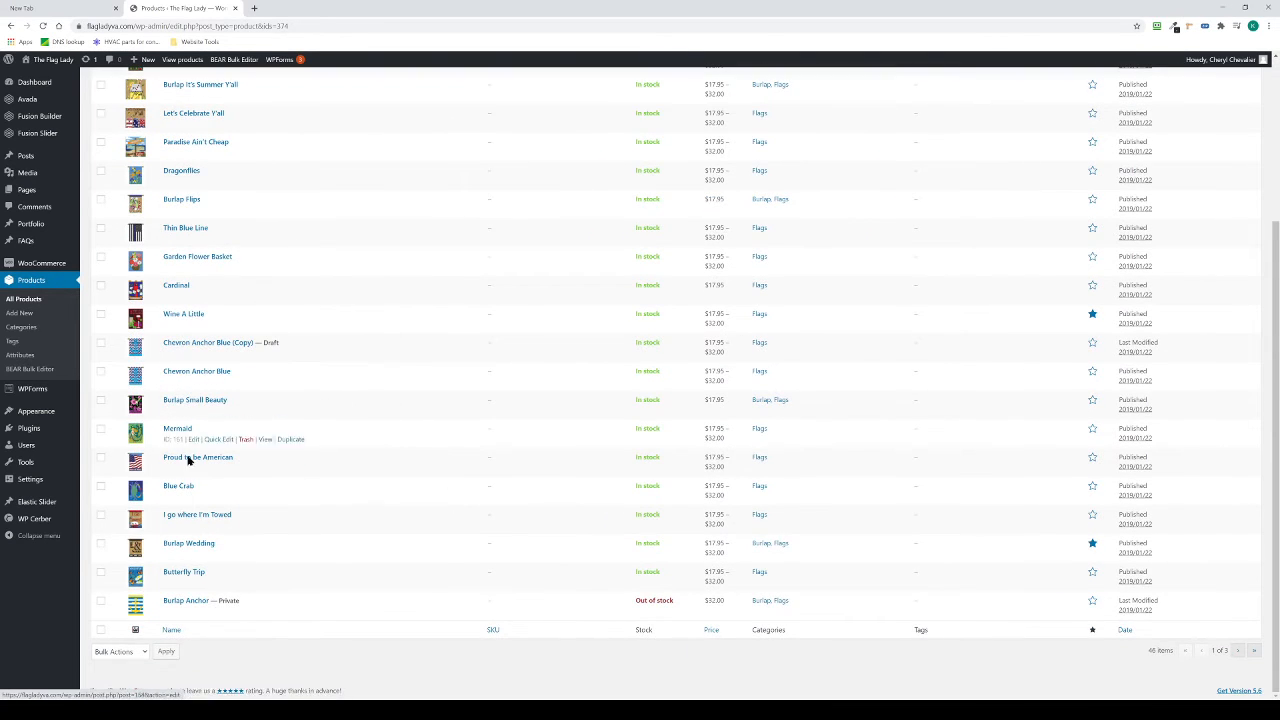
scroll(345, 460, up, 3)
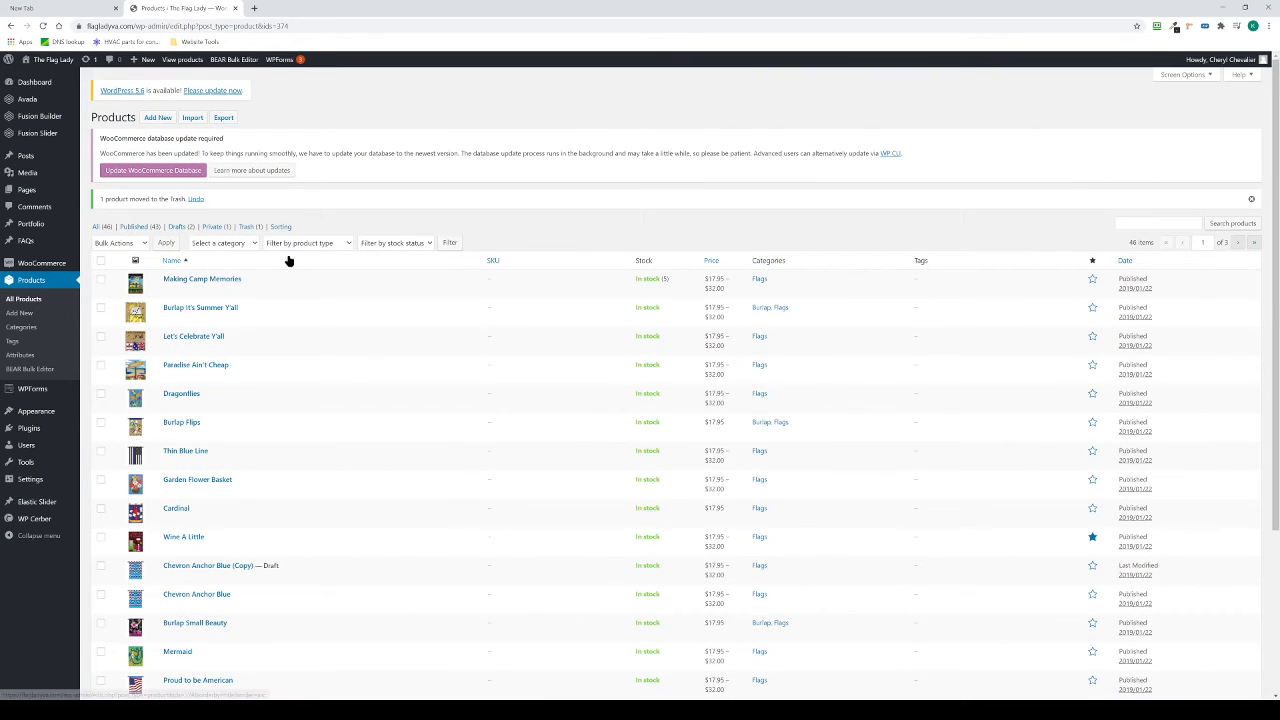
Step: Visit the public shop page and the site's home page, and look over the banner and Featured Products section
mouse_move(50, 268)
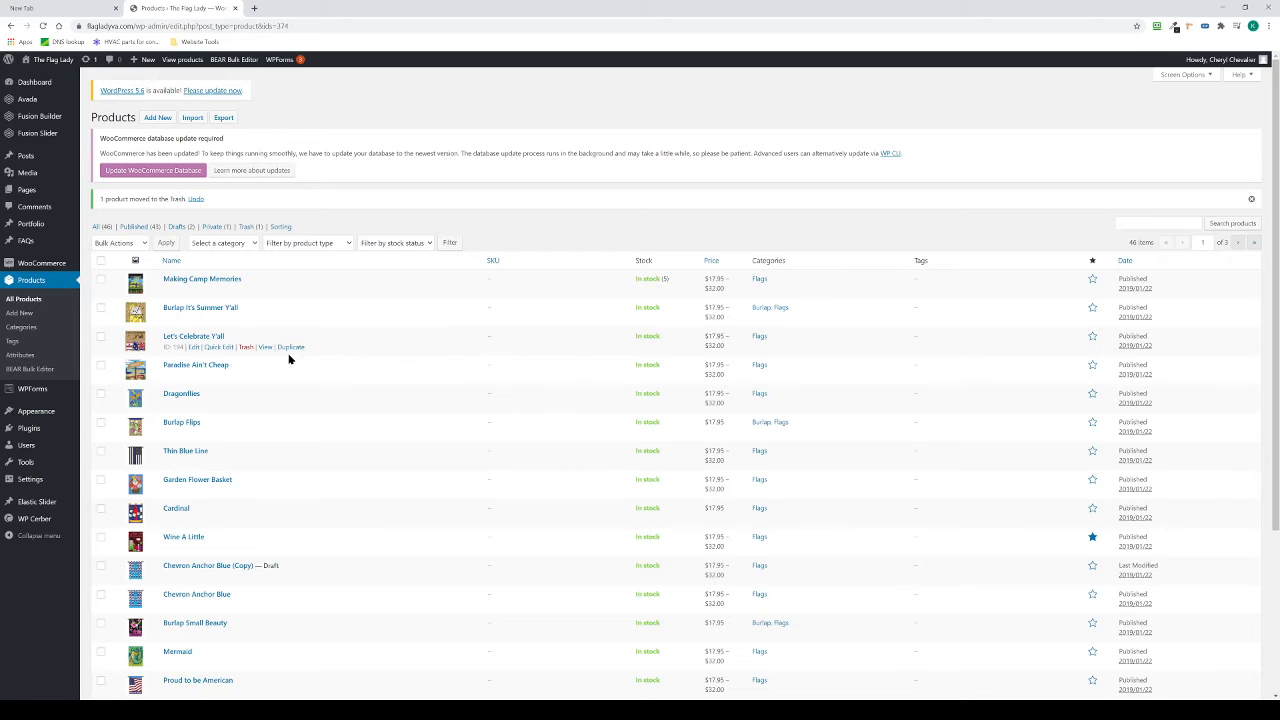
click(177, 61)
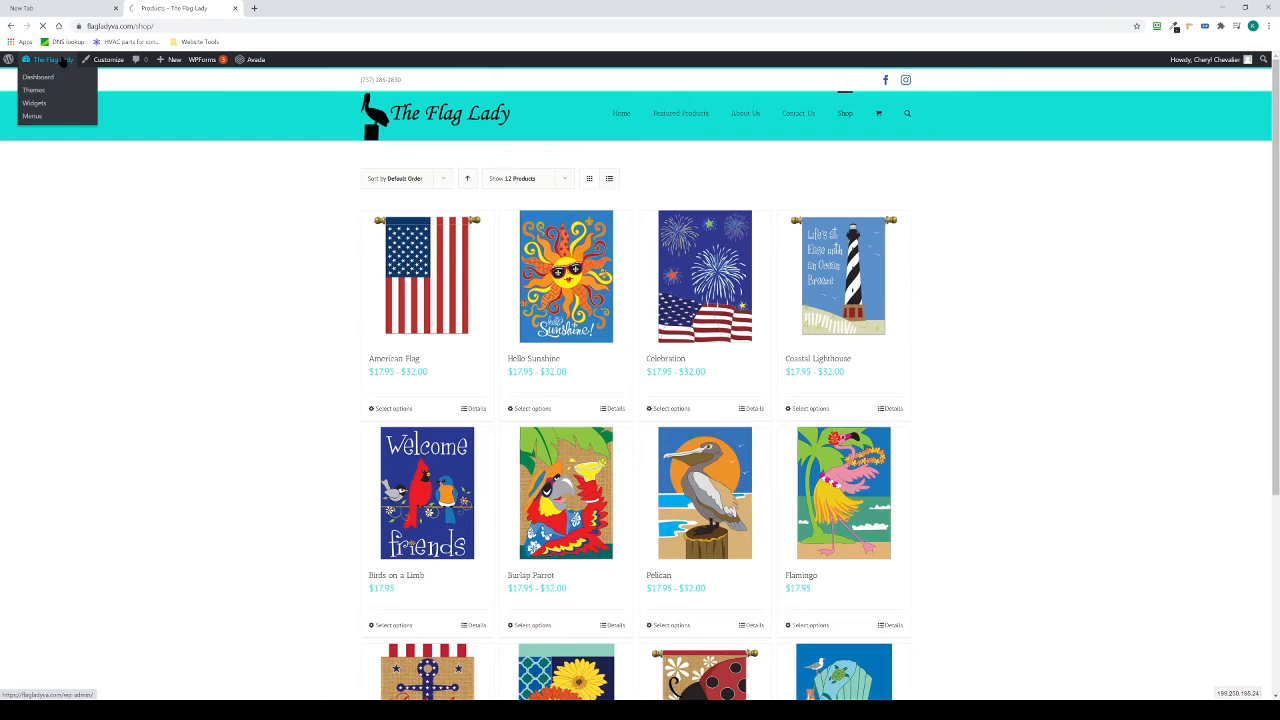
click(62, 62)
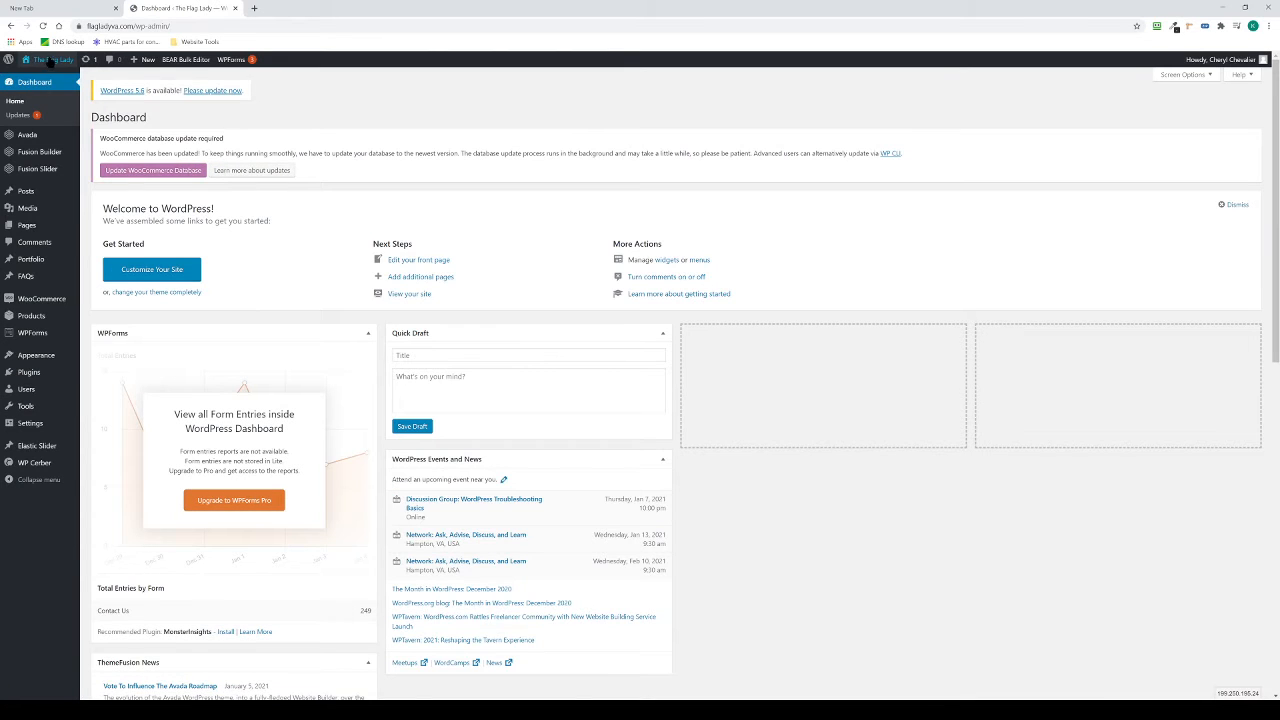
click(48, 61)
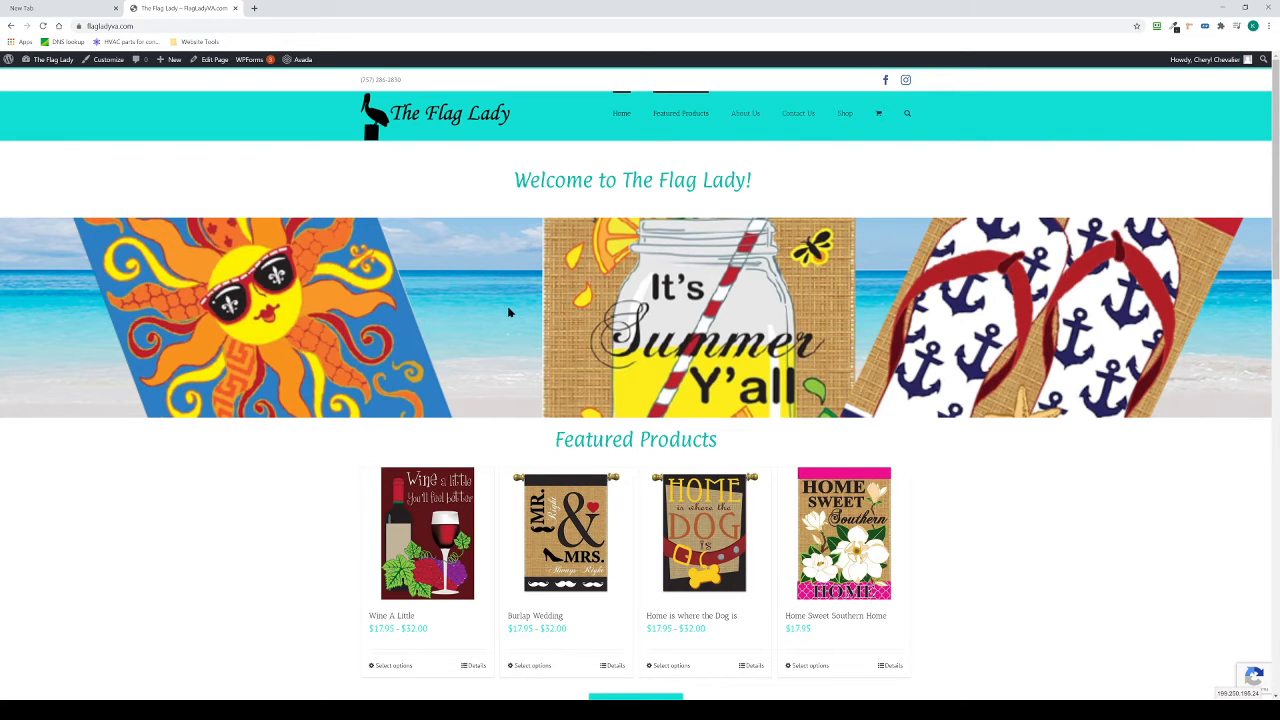
scroll(518, 327, down, 1)
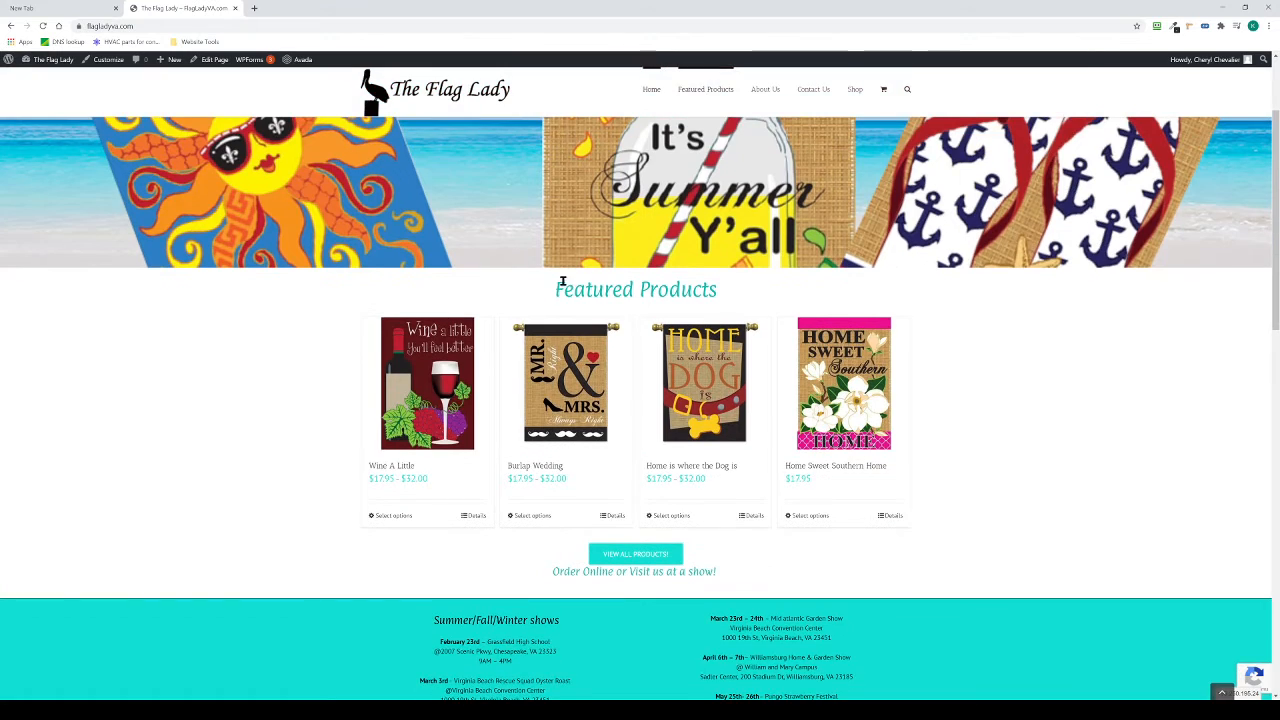
scroll(486, 291, up, 2)
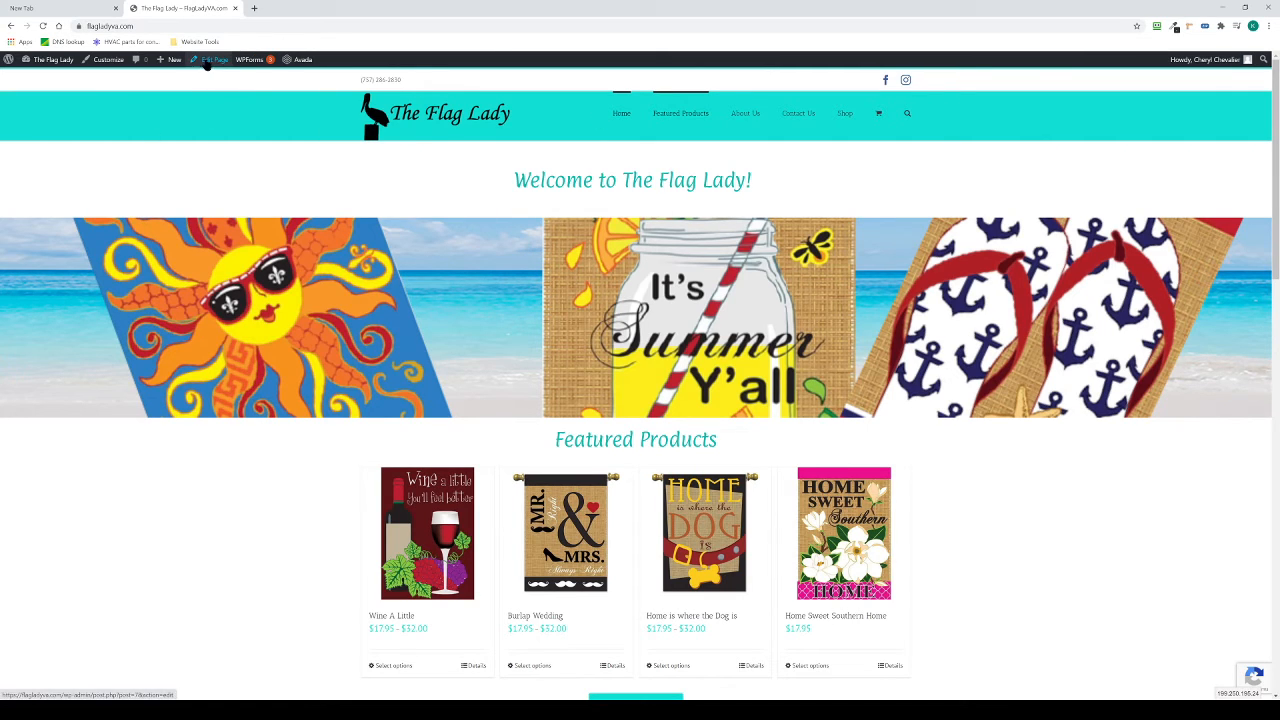
Step: Open the Home page for editing and open its live version in a second browser tab
click(211, 62)
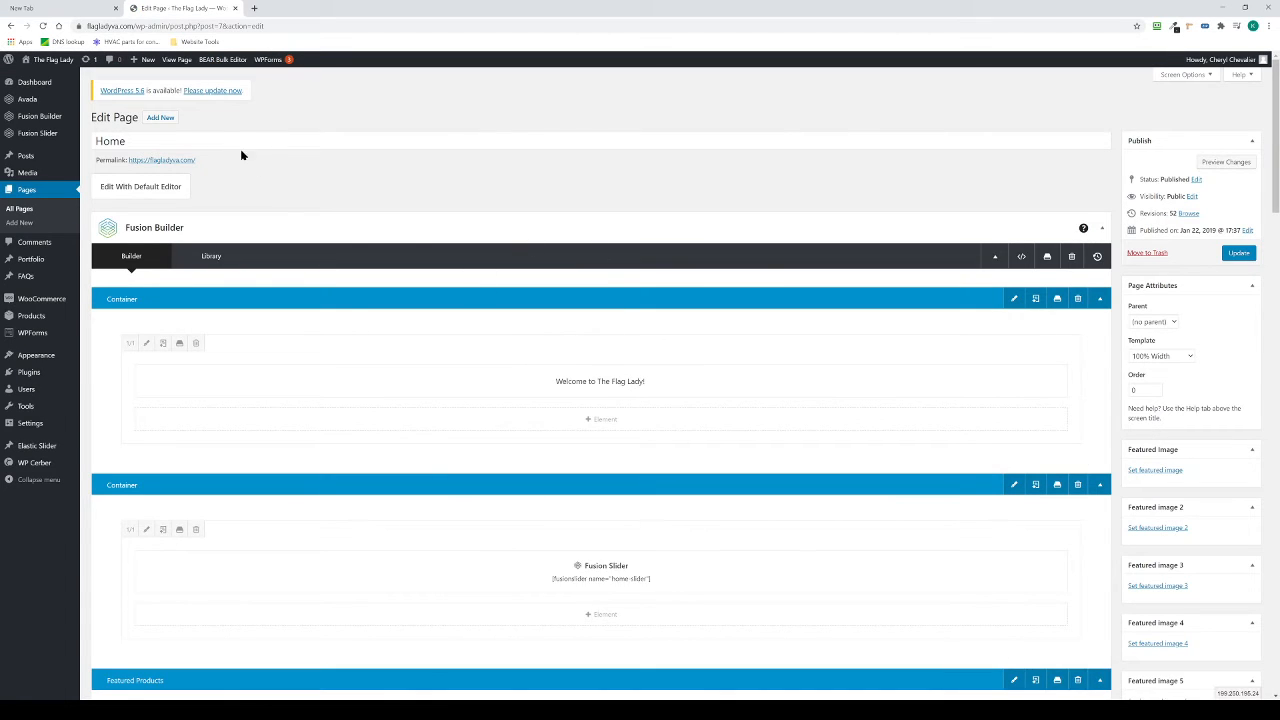
middle_click(186, 61)
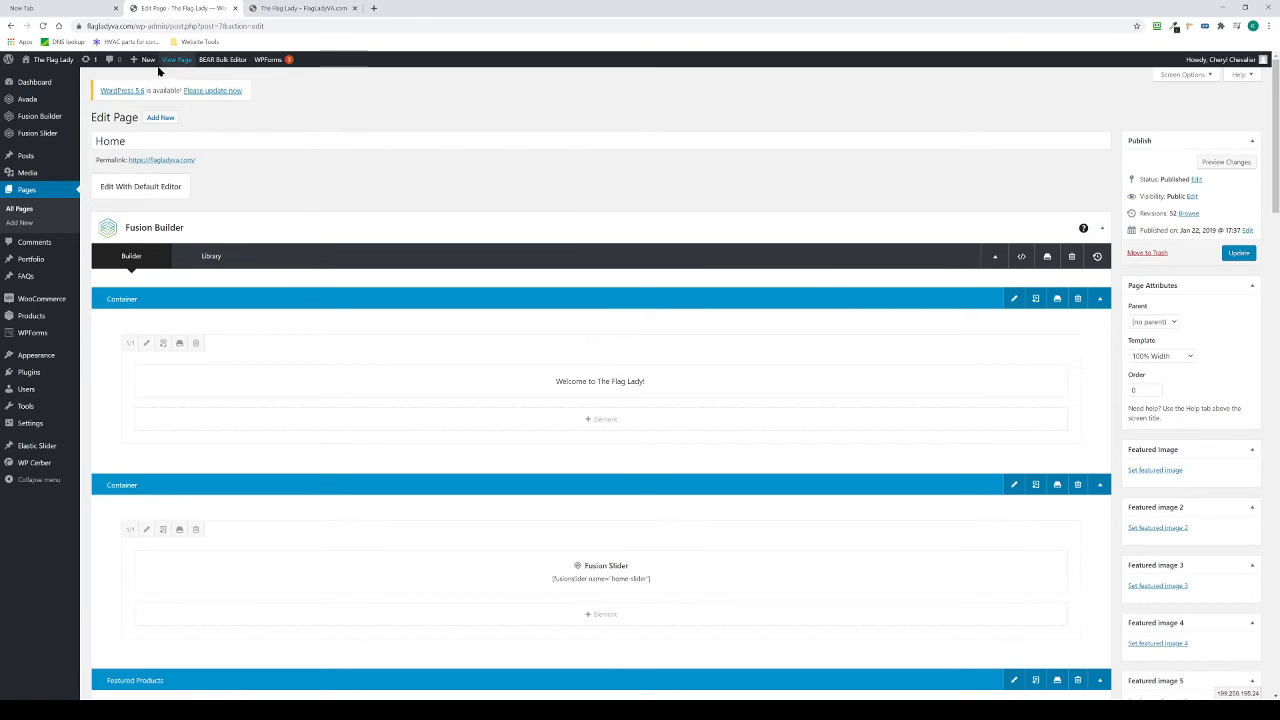
click(308, 8)
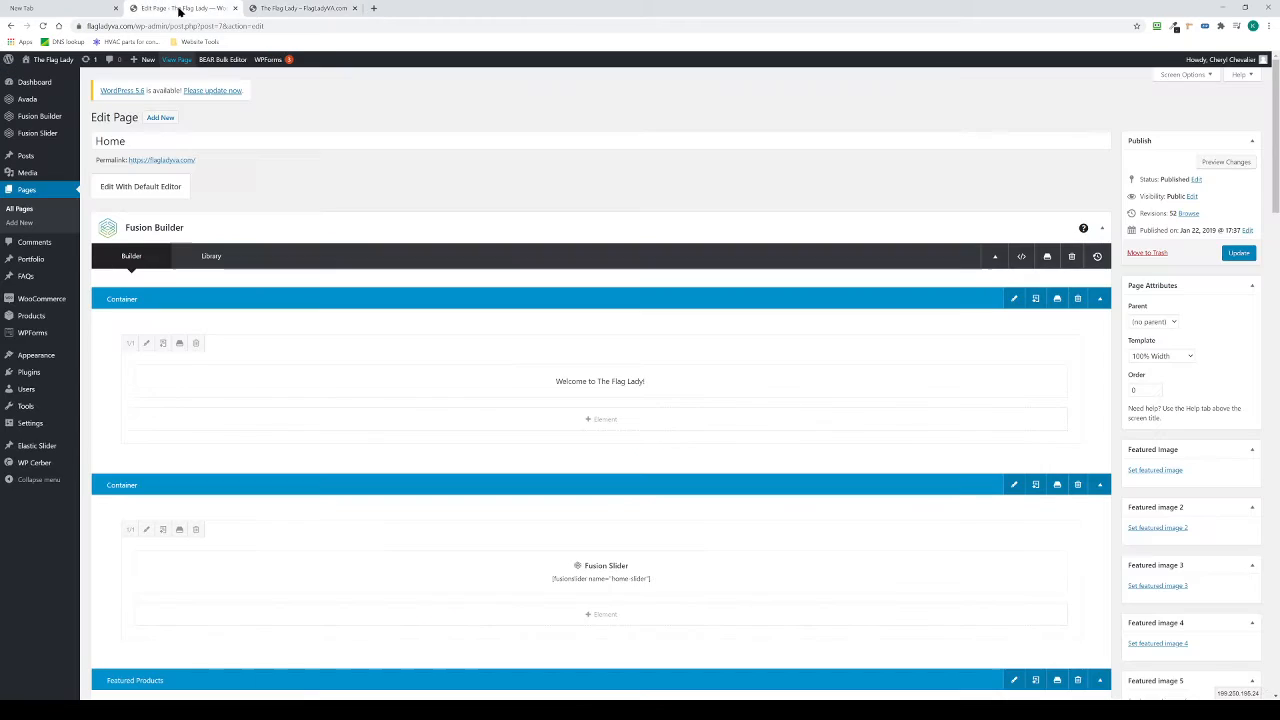
click(184, 8)
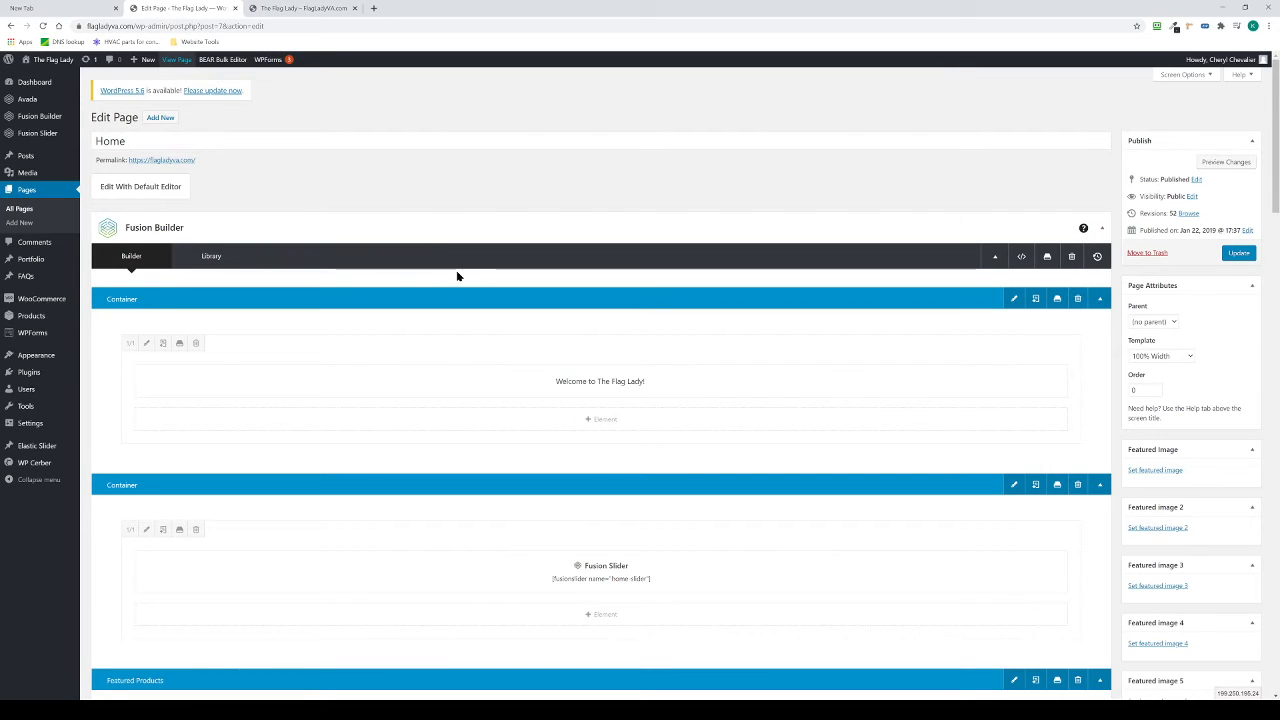
Step: Compare the Welcome to The Flag Lady! heading on the live page with its title element in the page builder
click(325, 9)
drag(514, 180, 758, 180)
click(187, 9)
mouse_move(560, 394)
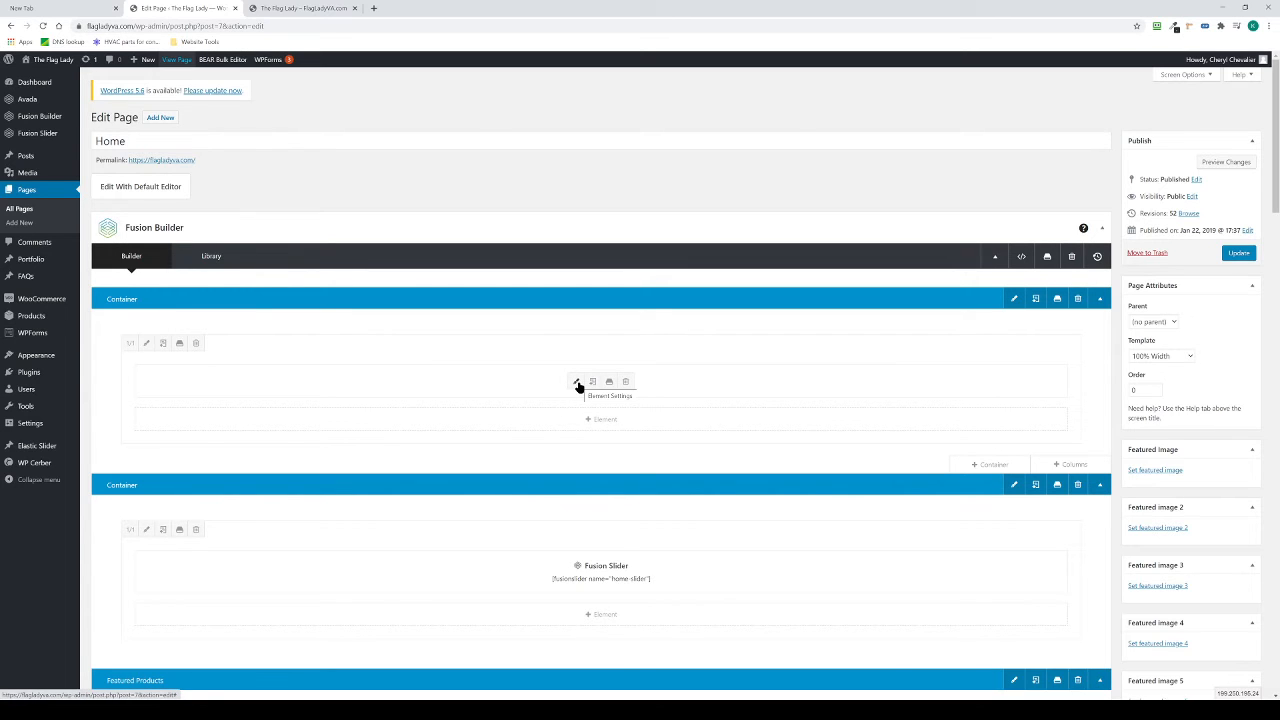
Step: Open the Welcome to The Flag Lady! title element and try a dark green text color on the whole heading
click(578, 386)
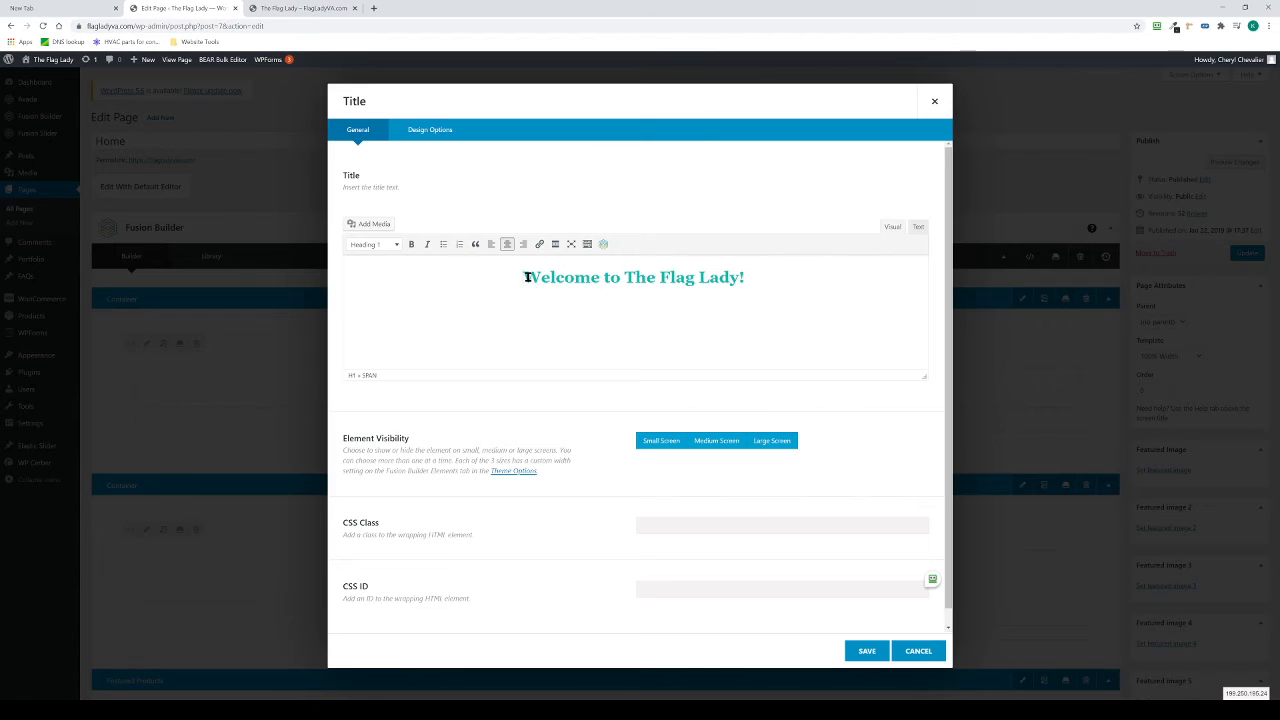
drag(526, 277, 754, 280)
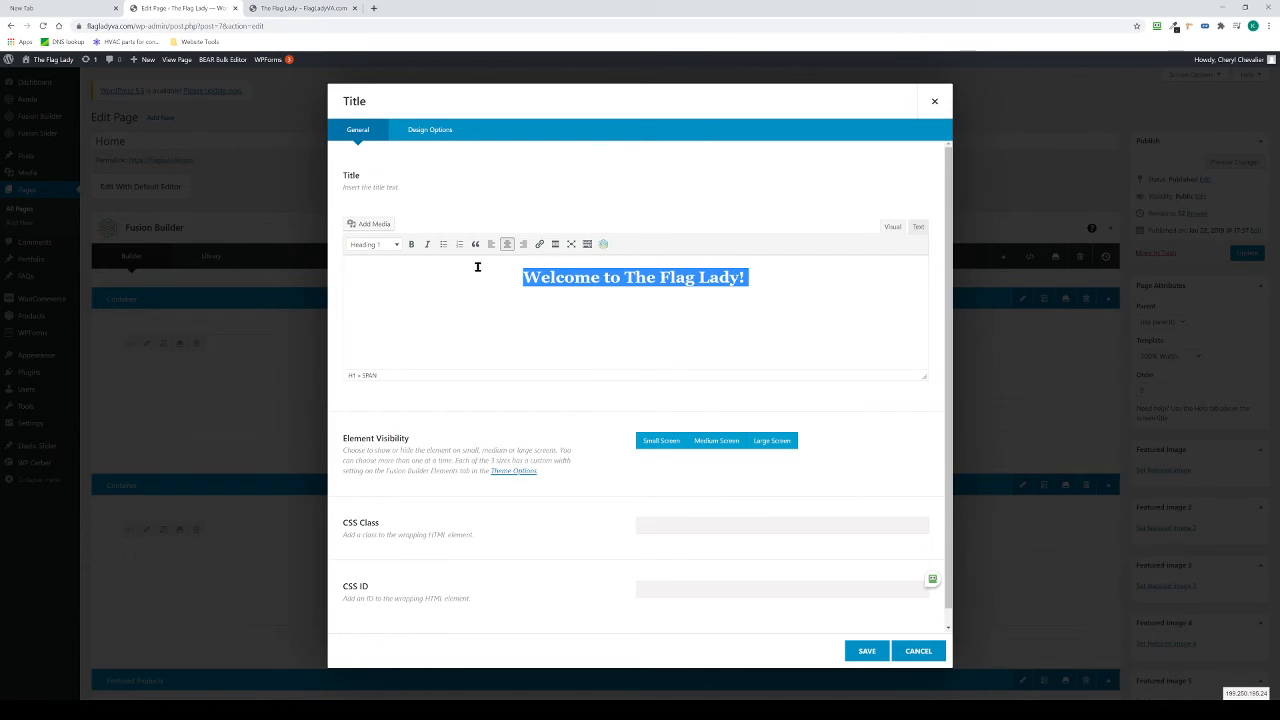
click(587, 244)
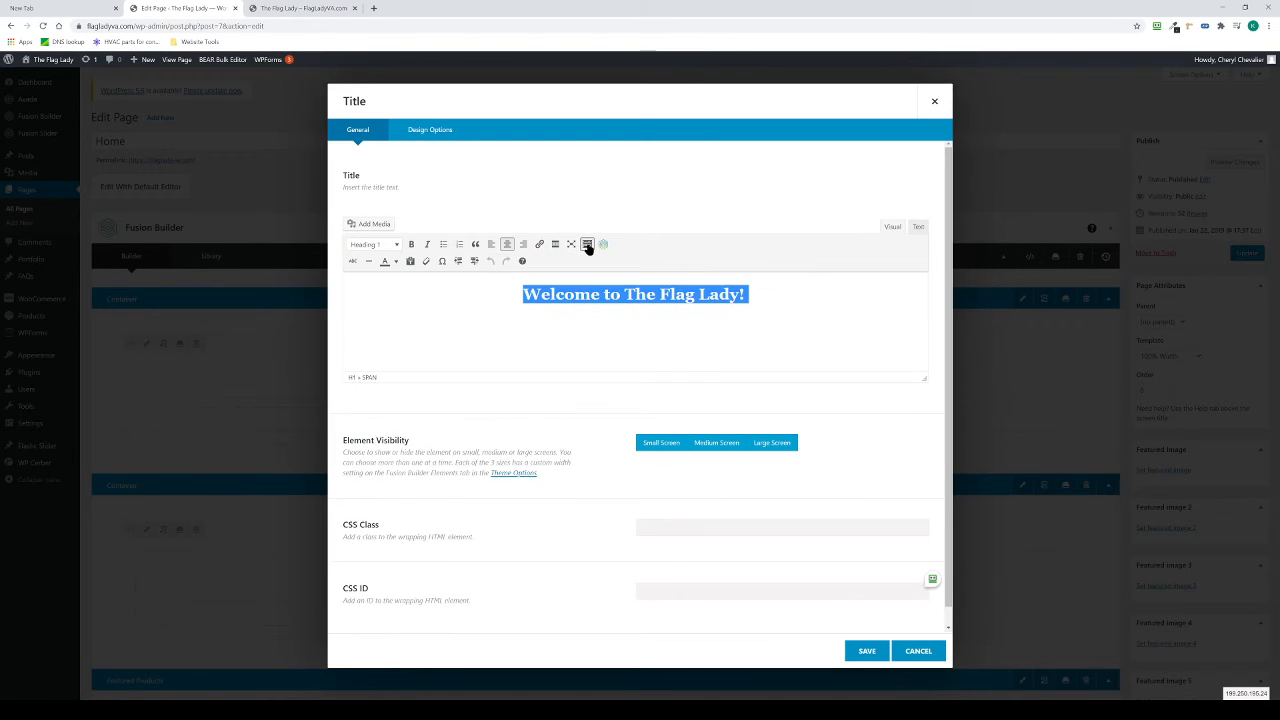
click(395, 262)
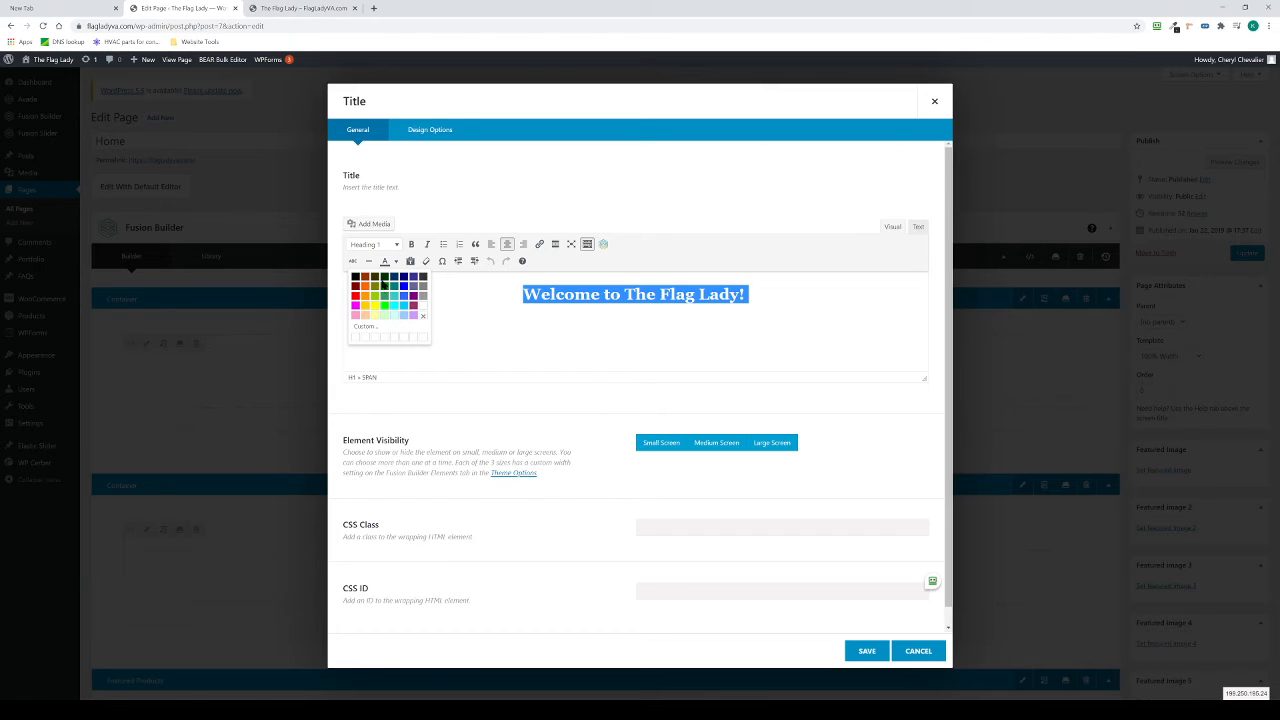
click(387, 280)
click(520, 320)
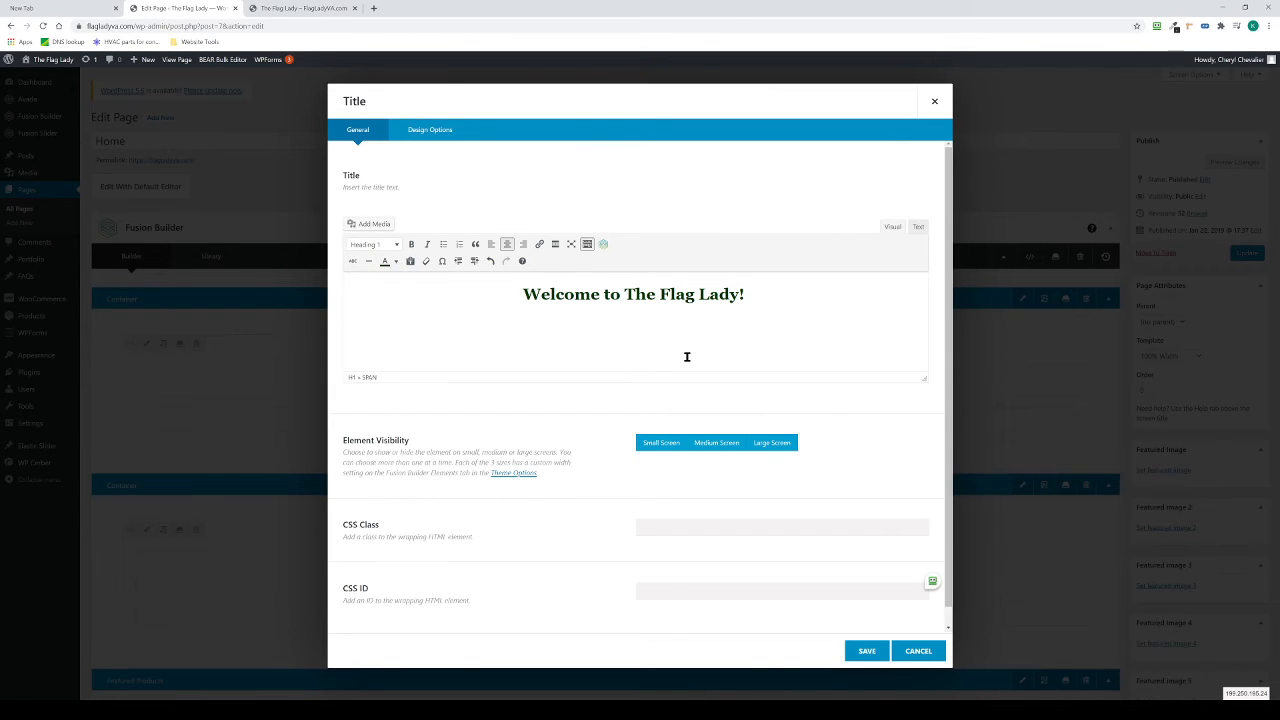
scroll(720, 465, down, 2)
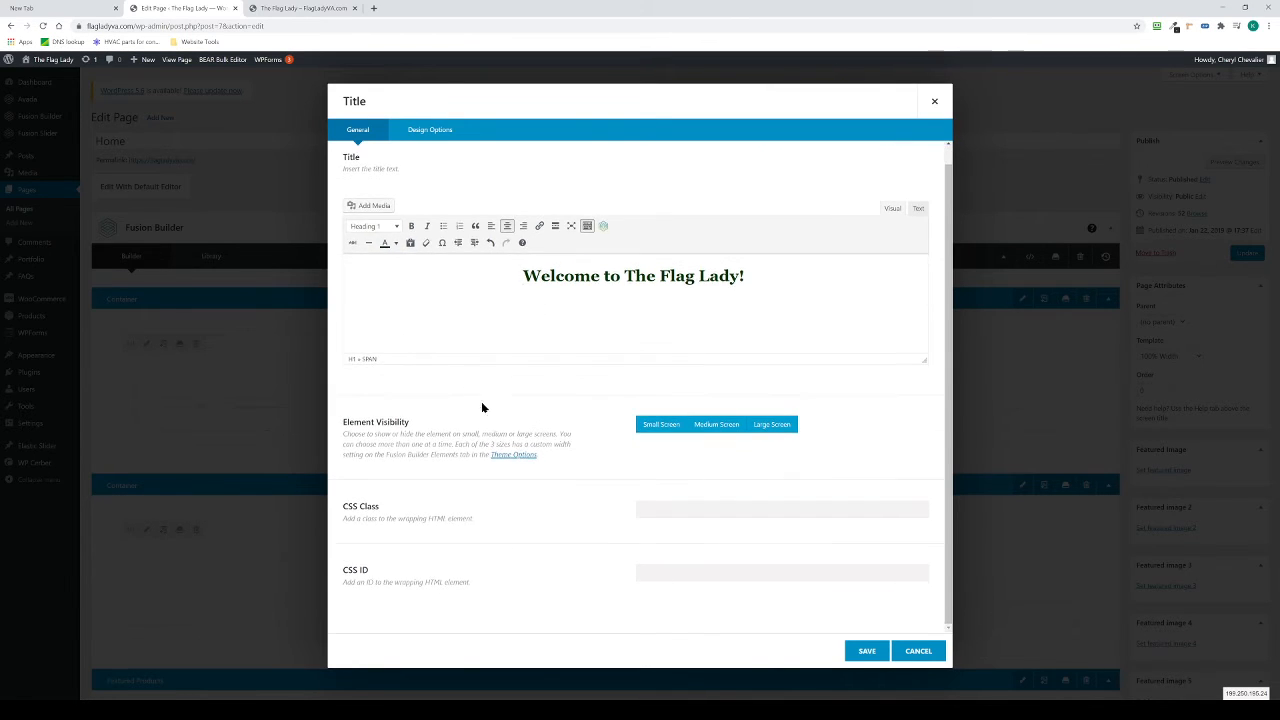
scroll(482, 404, up, 2)
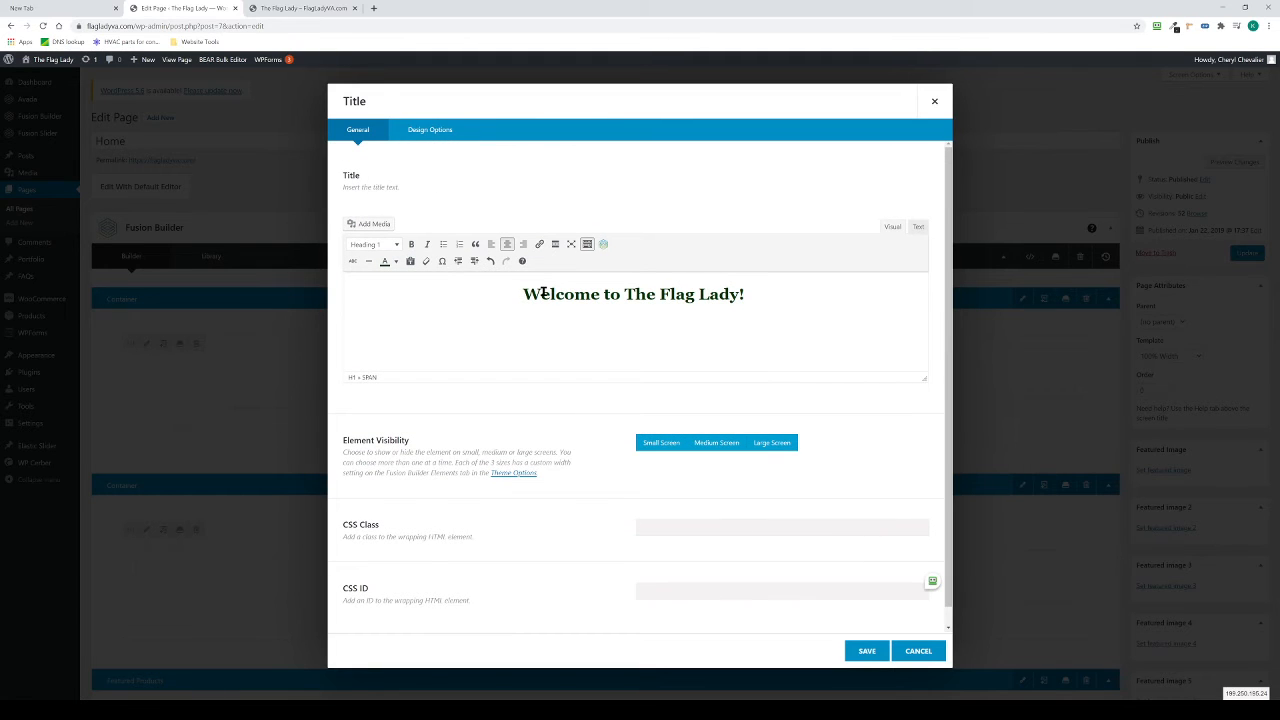
Step: Try adding the word "awesome" before The Flag Lady in the heading, and close the title element without saving
drag(524, 294, 742, 294)
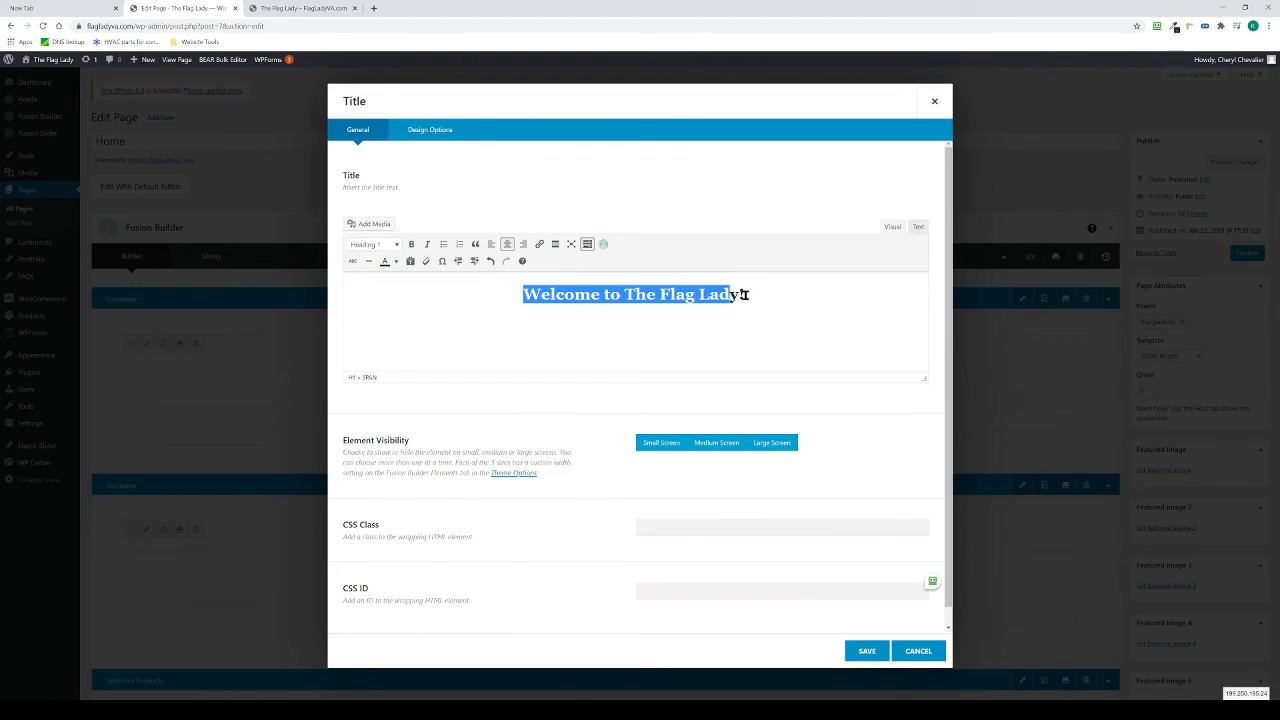
click(746, 294)
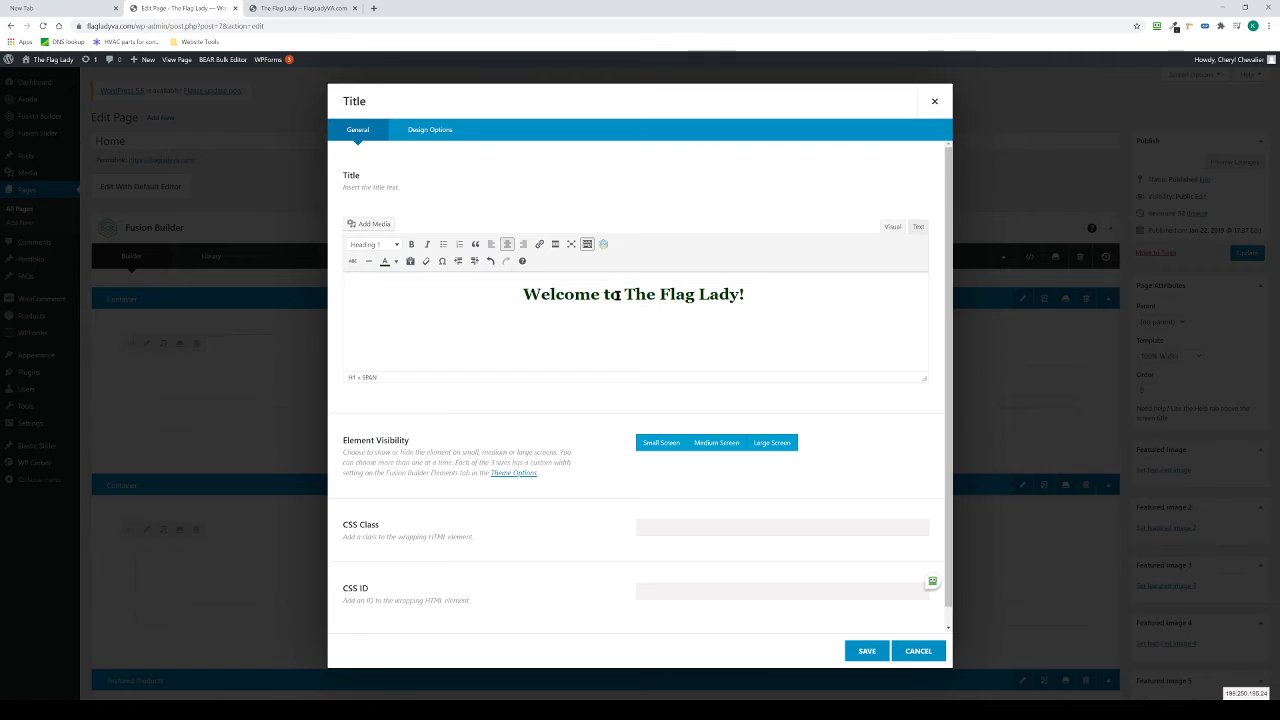
text(awesome)
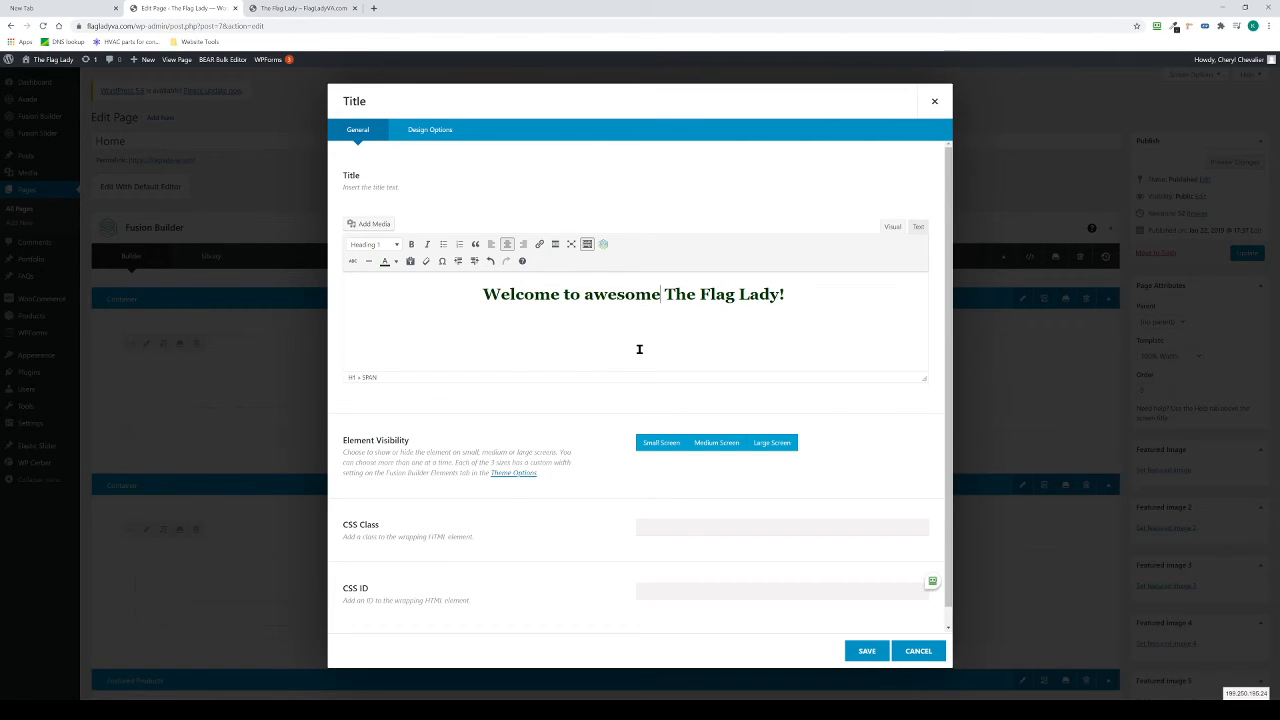
click(918, 651)
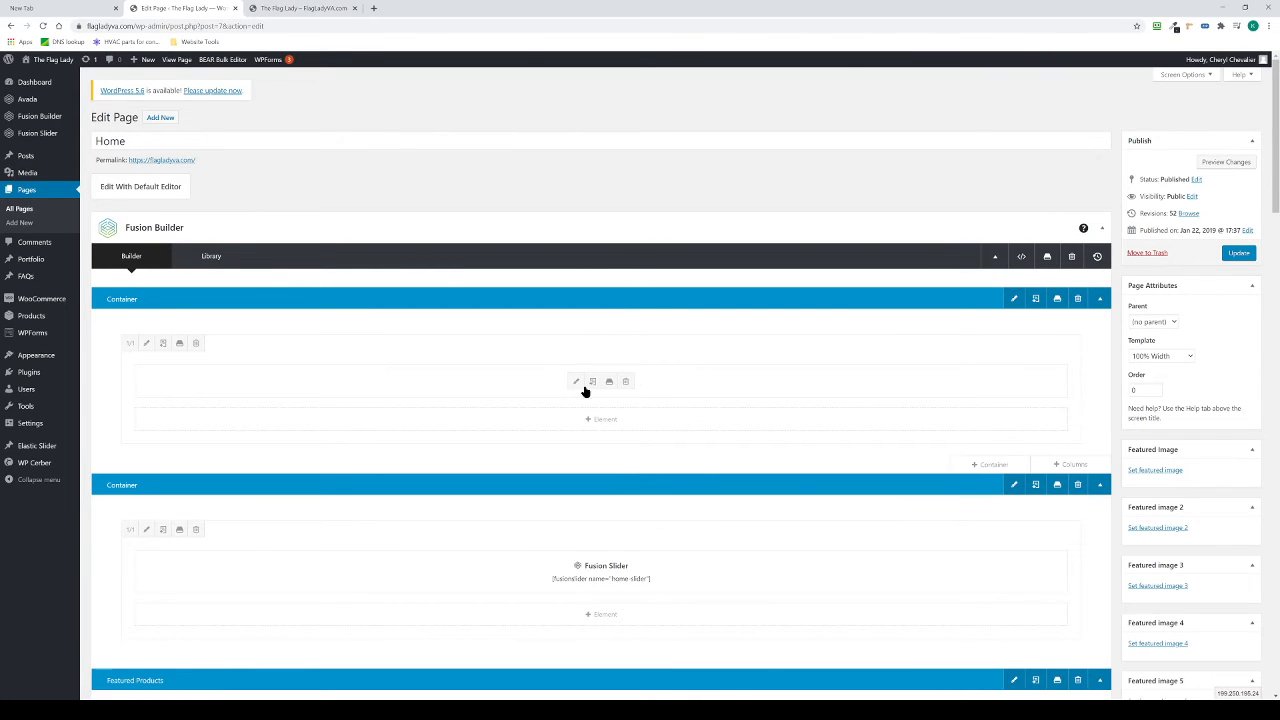
Step: Check the Welcome to The Flag Lady! heading on the live home page and return to the page builder
click(310, 10)
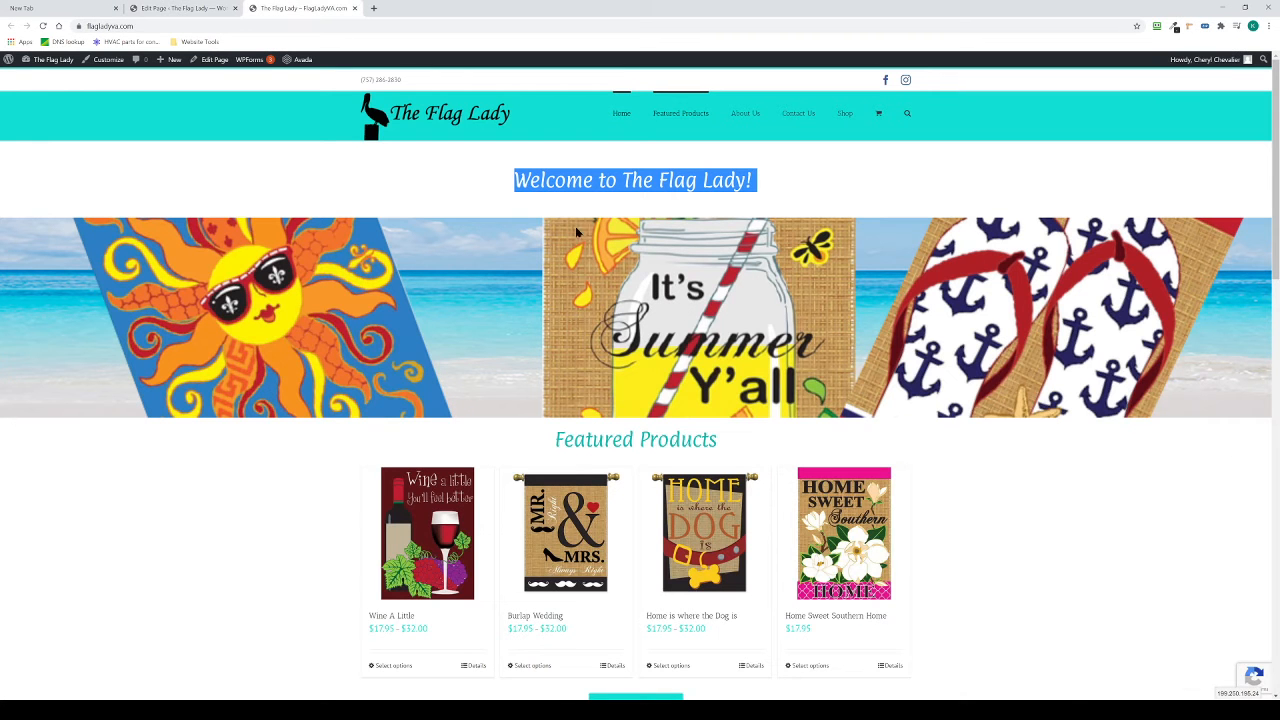
click(480, 186)
drag(518, 180, 768, 186)
click(185, 8)
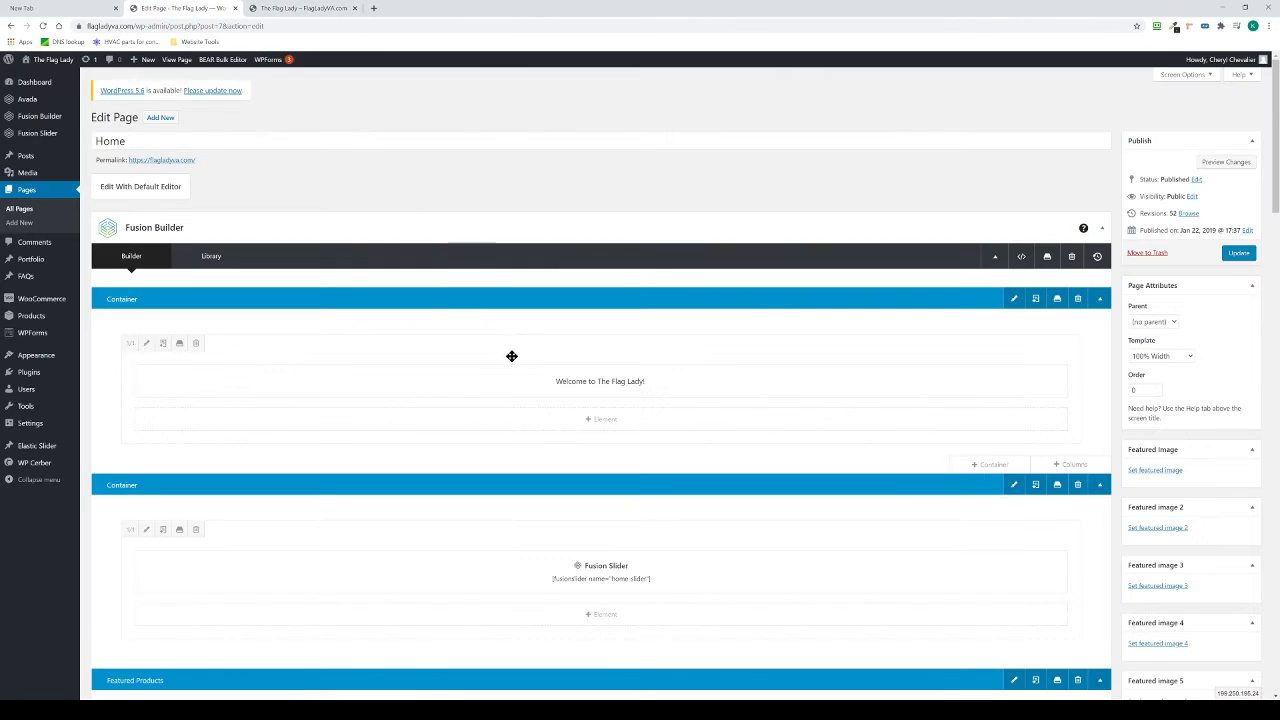
Step: Open the Fusion Slider slide list and open Home slide 1 for editing
scroll(529, 507, down, 1)
scroll(529, 507, down, 1)
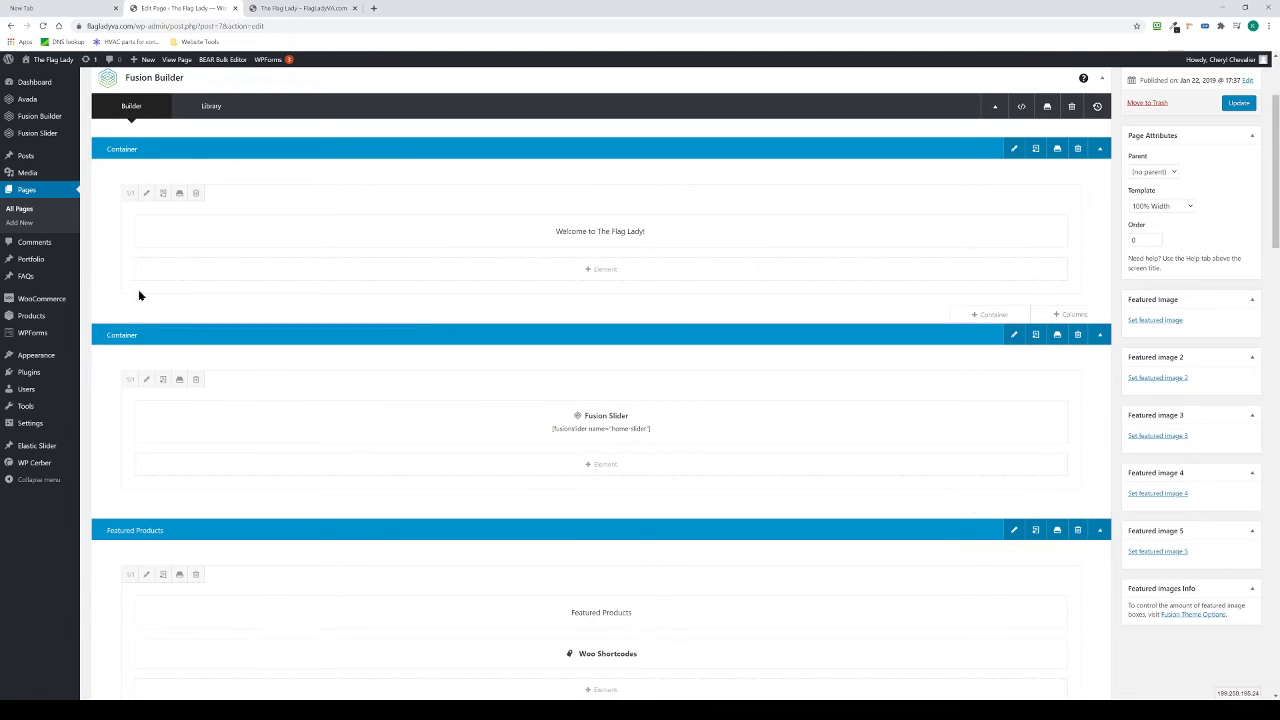
mouse_move(20, 138)
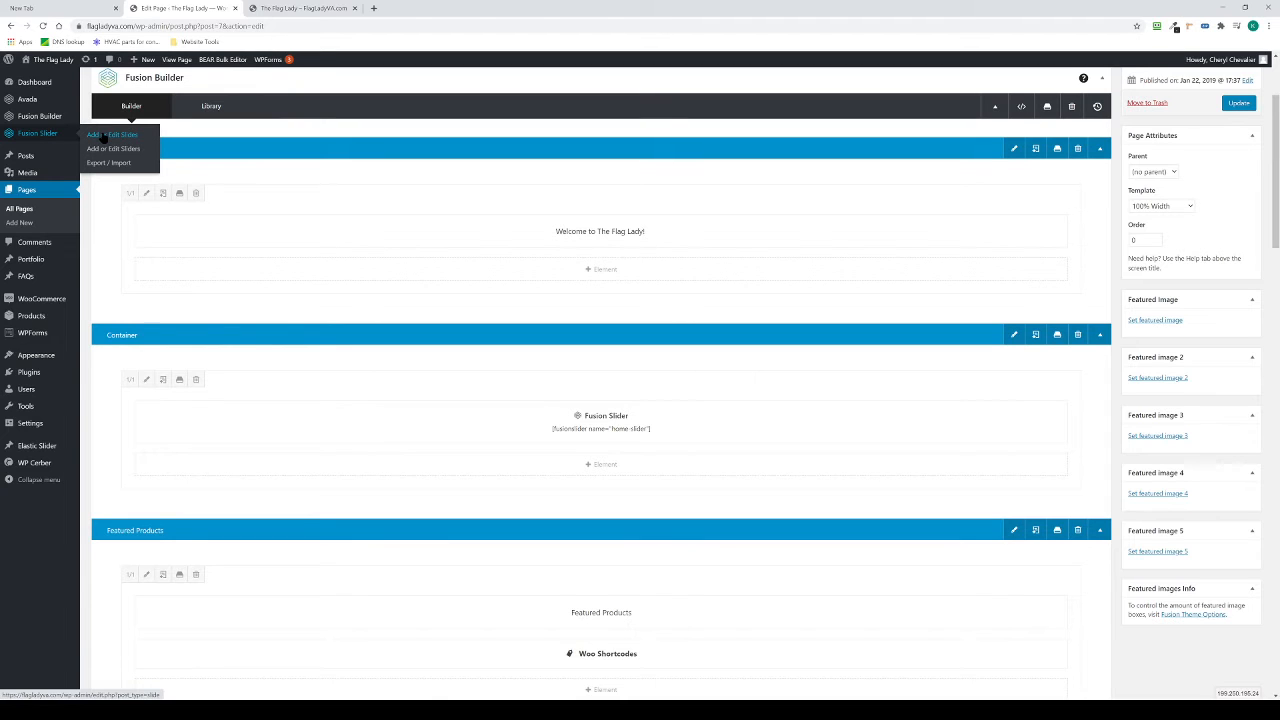
click(104, 137)
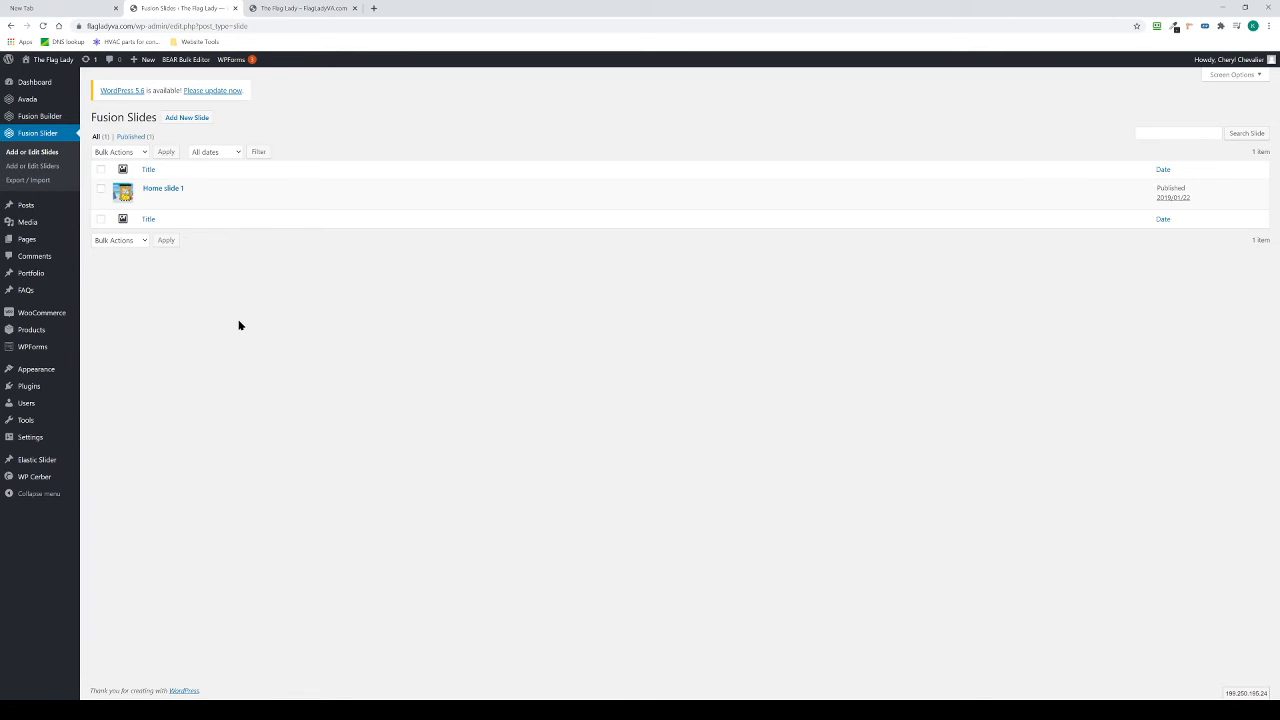
click(170, 190)
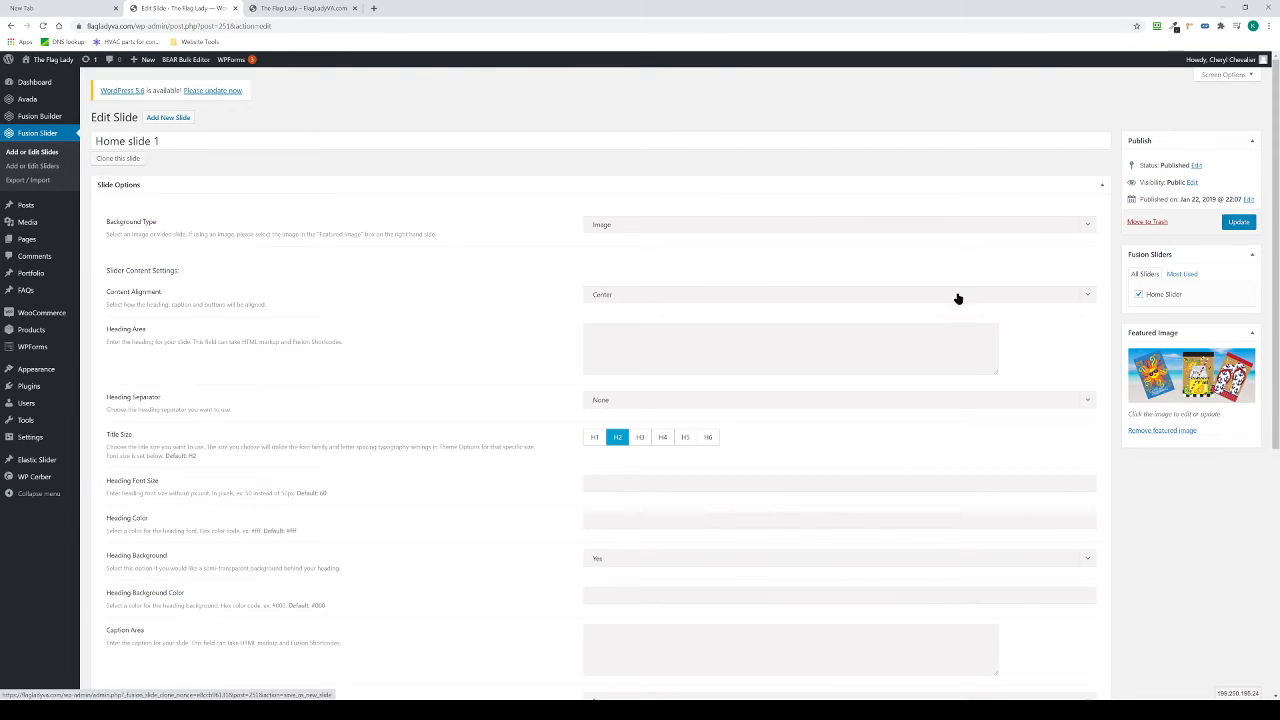
Step: Remove Home slide 1's featured image and select the flagladyva slider image in the media library as its replacement
click(1171, 433)
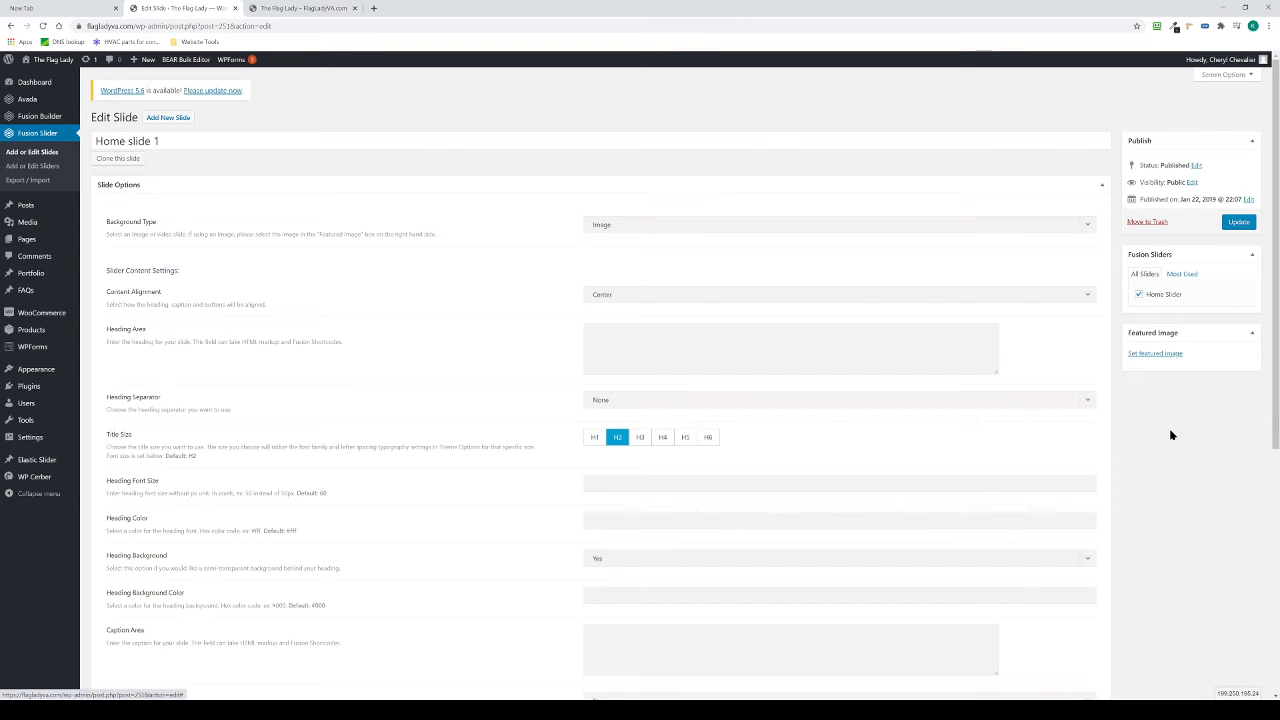
click(1155, 354)
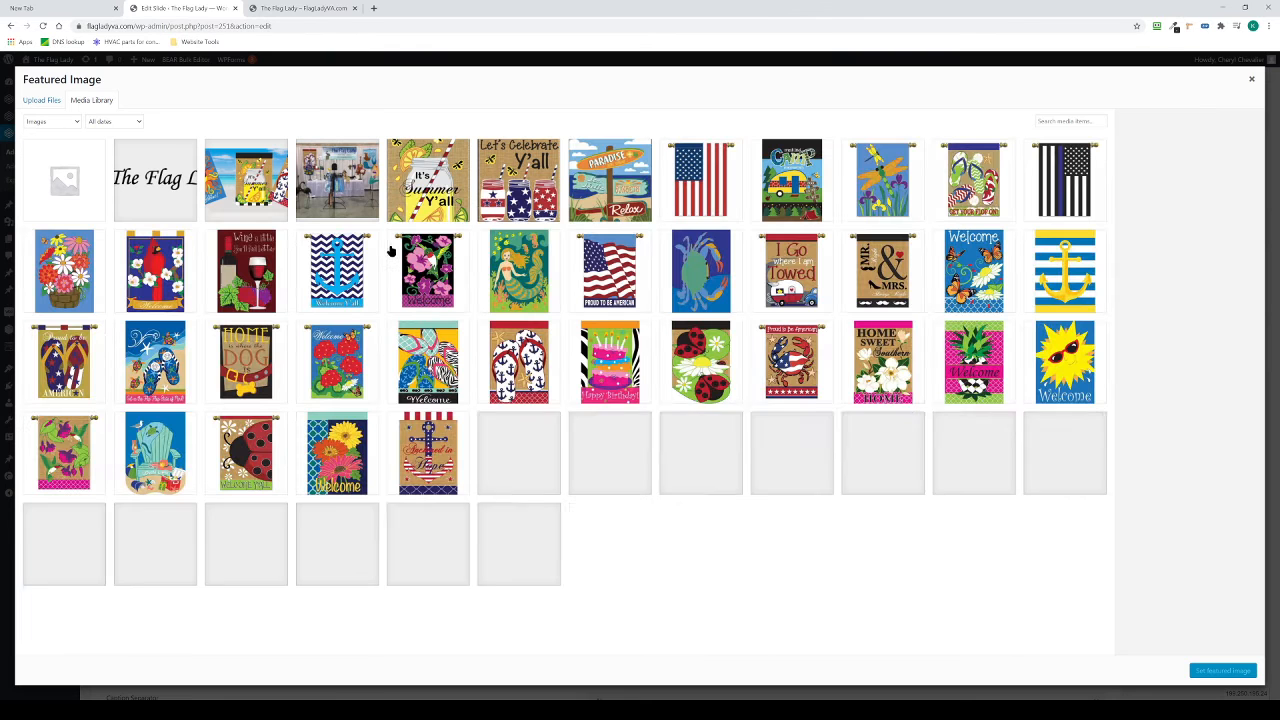
click(256, 203)
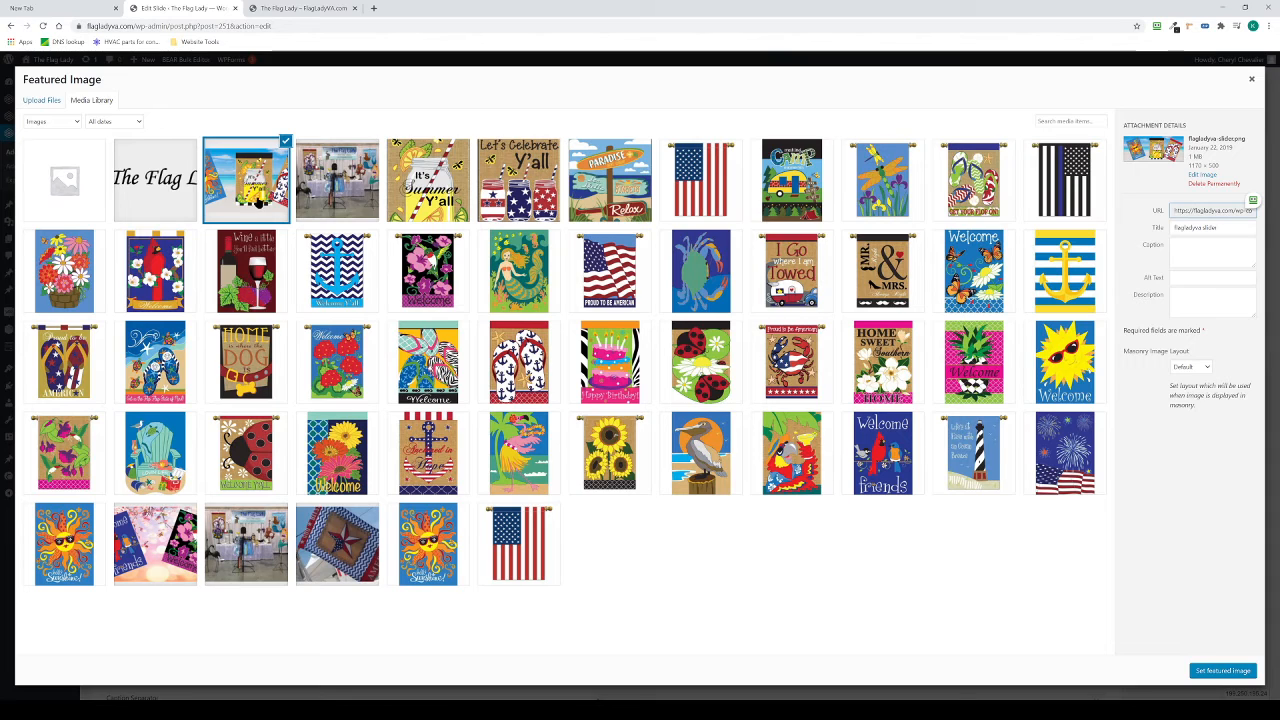
click(592, 200)
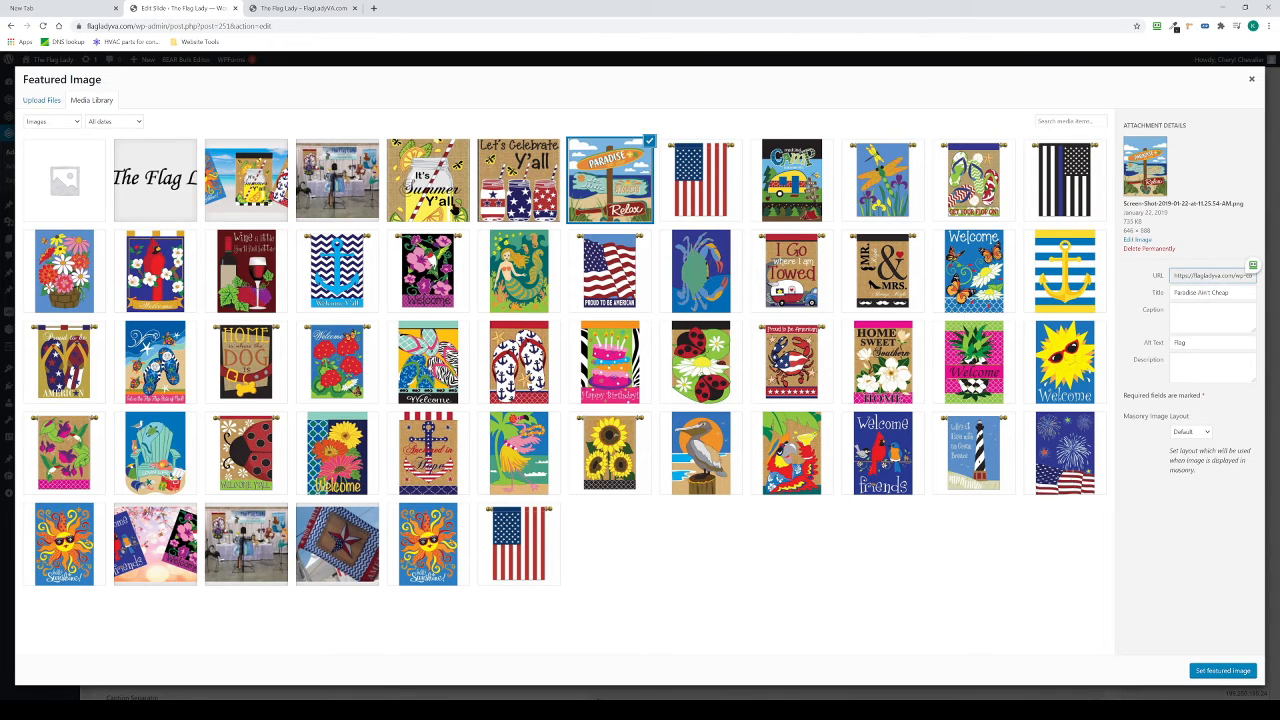
click(256, 180)
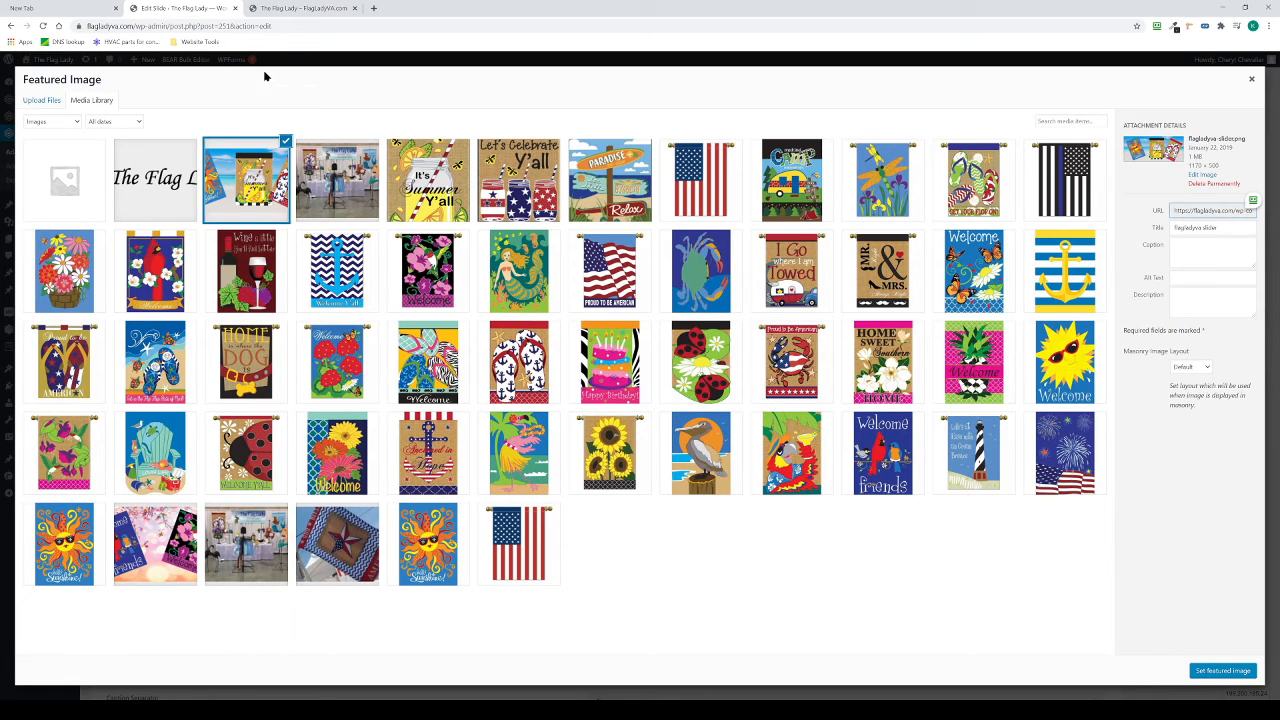
Step: Look over the slider banner and the Featured Products heading on the live home page
click(291, 9)
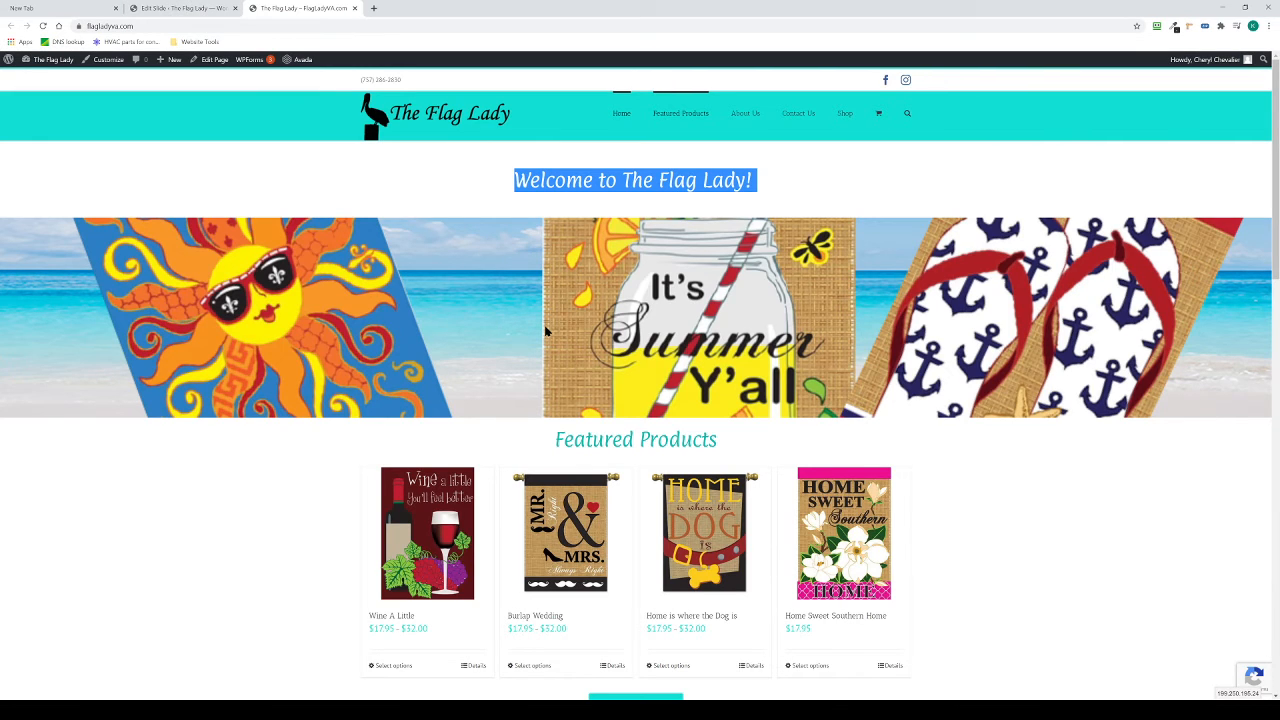
click(172, 12)
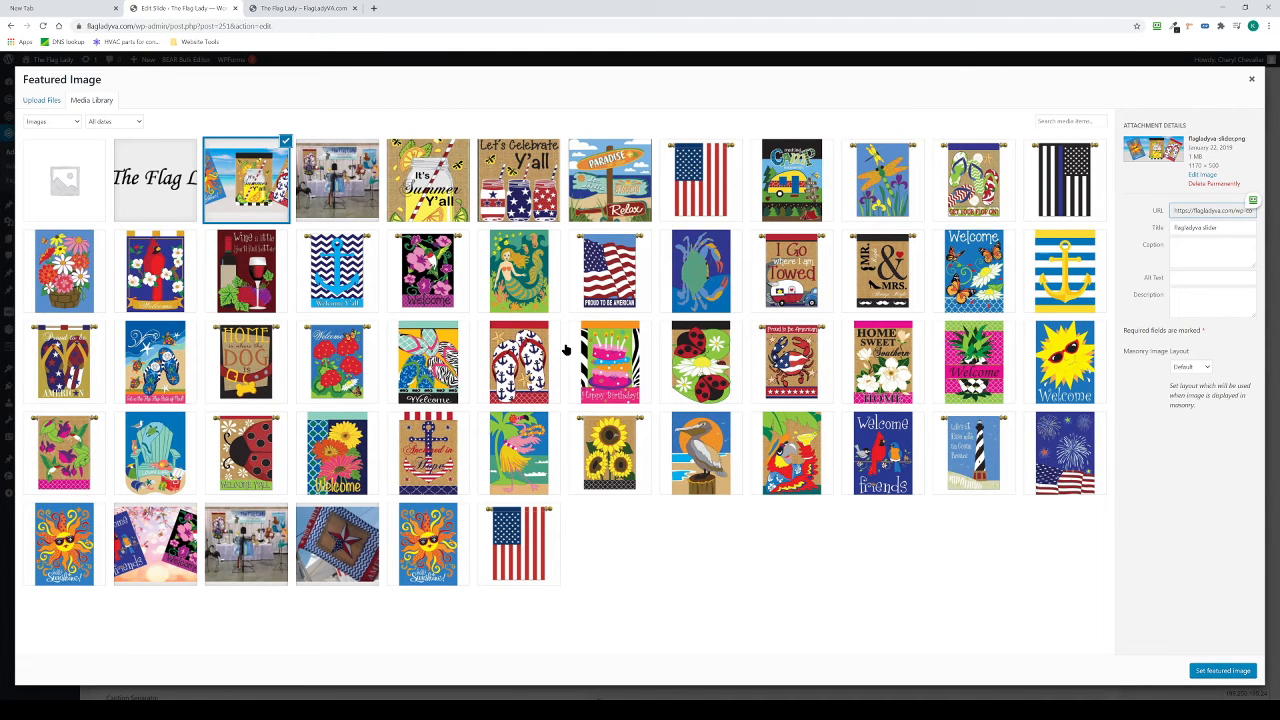
key(ctrl+Tab)
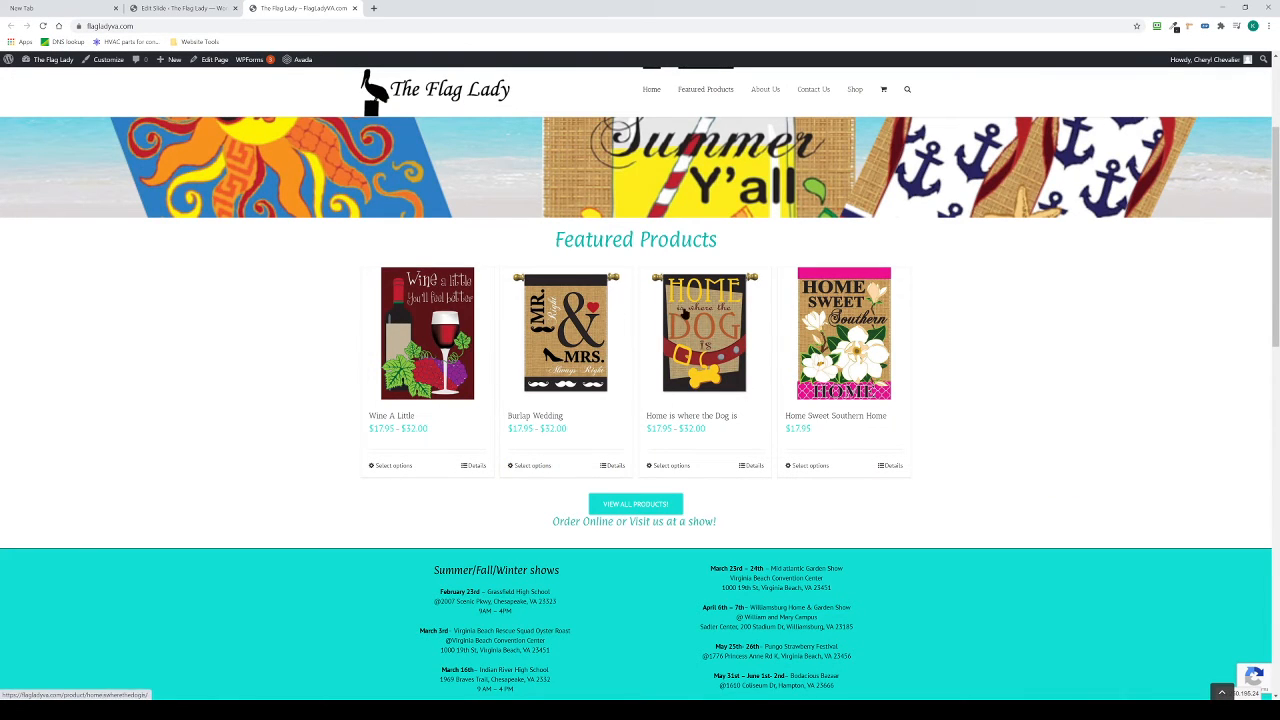
drag(554, 242, 749, 254)
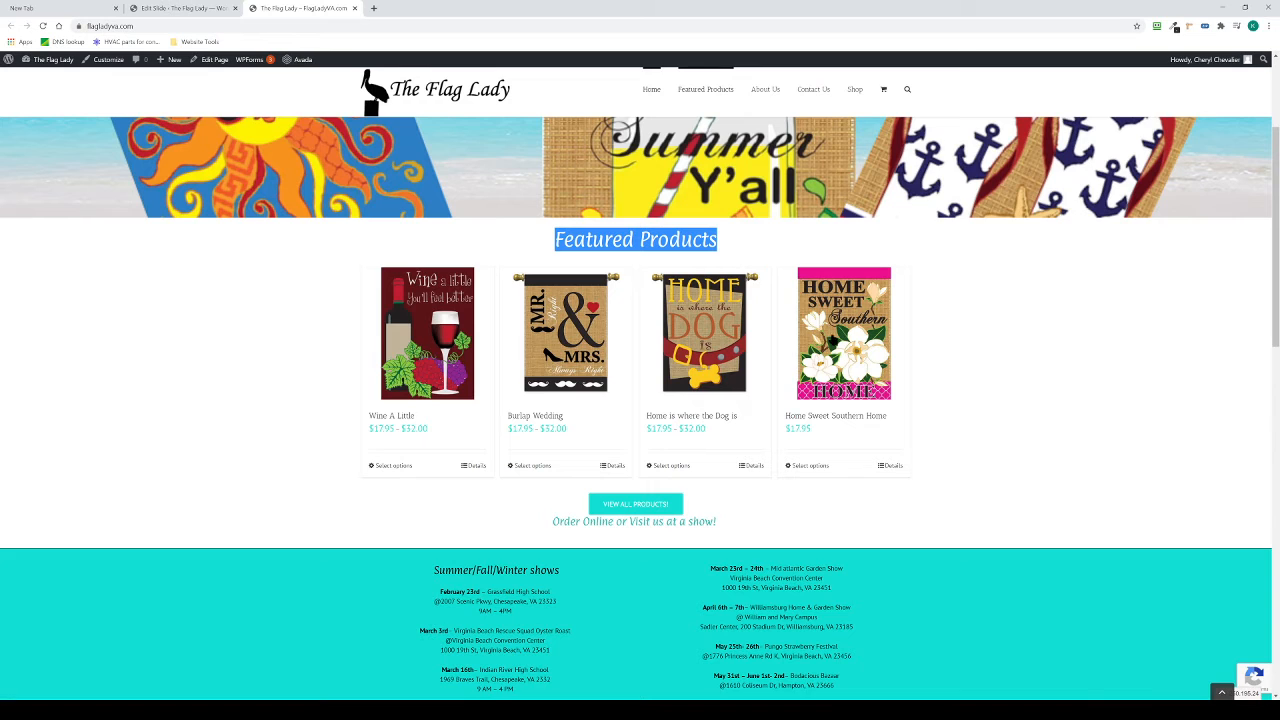
Step: Leave the slide unsaved for the product list and look through its product type, category and stock status filter options
click(202, 8)
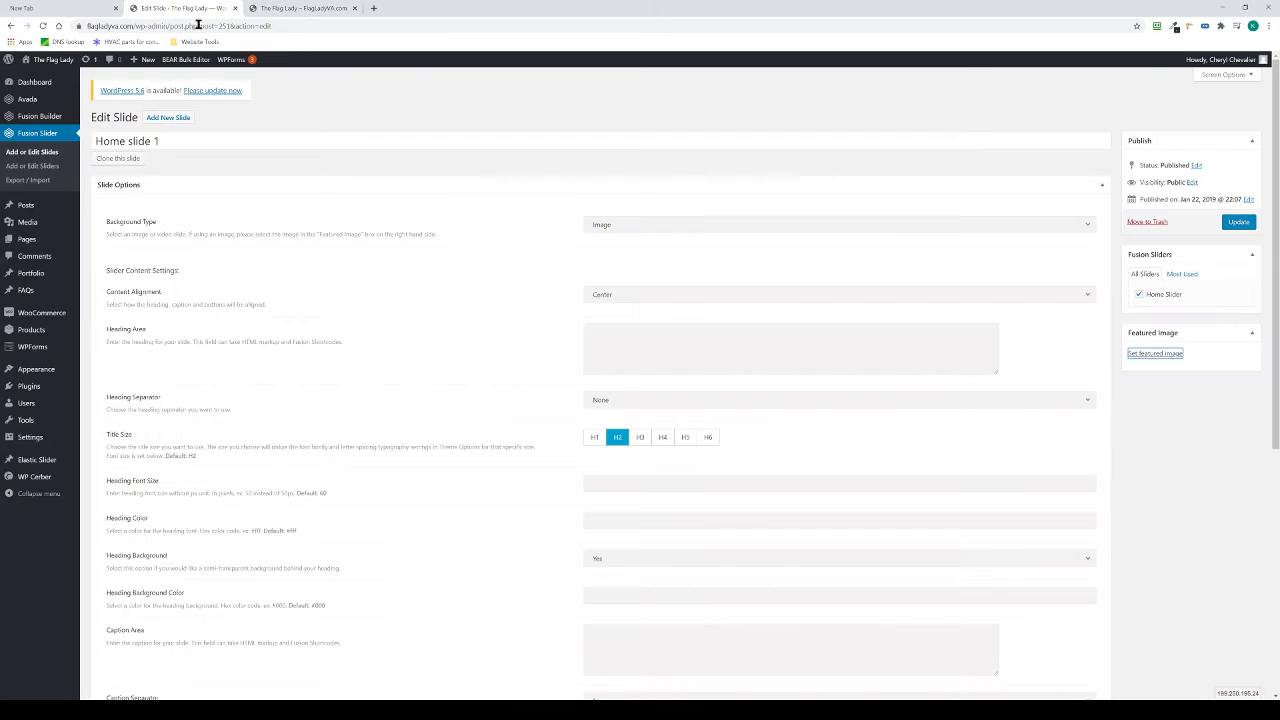
click(40, 330)
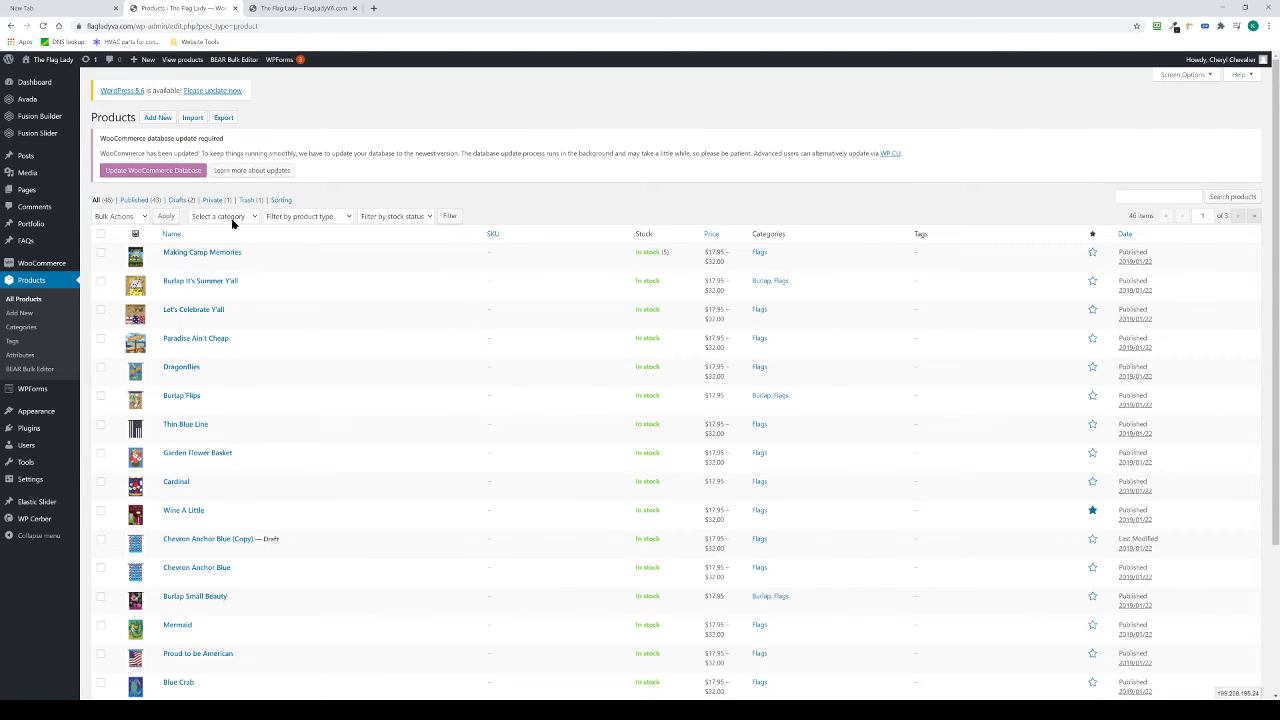
click(300, 216)
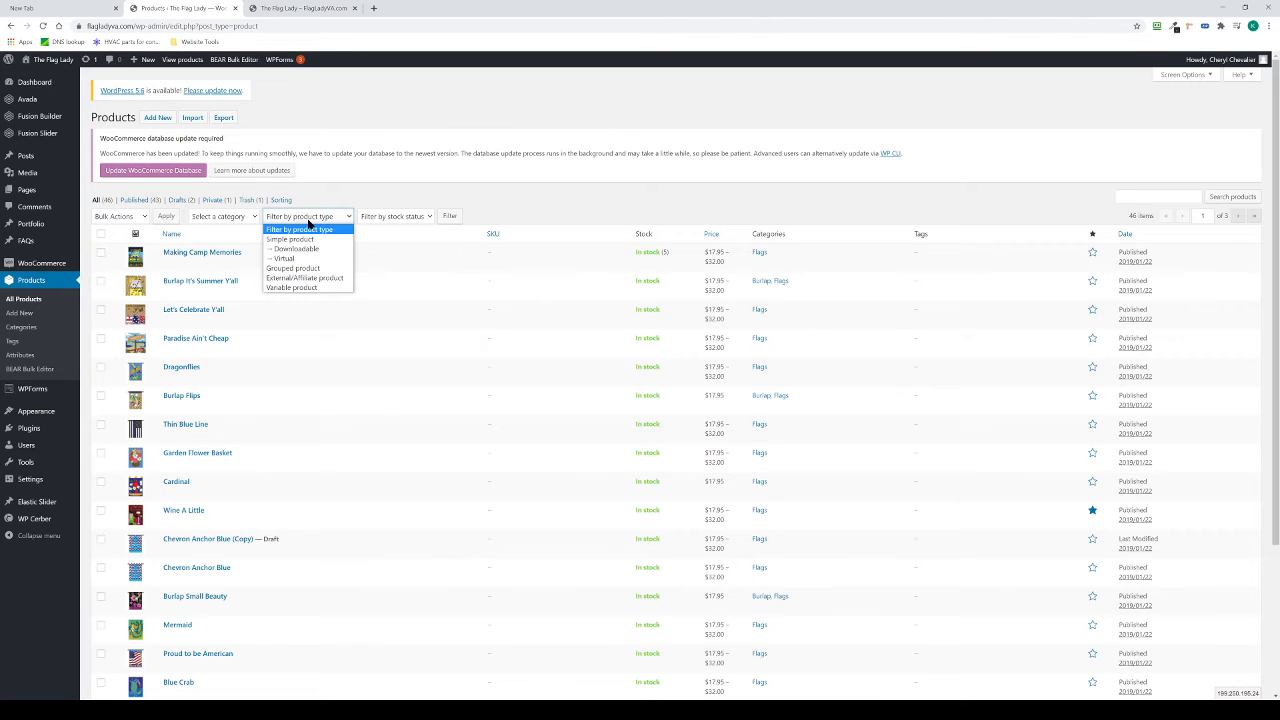
click(234, 216)
click(235, 217)
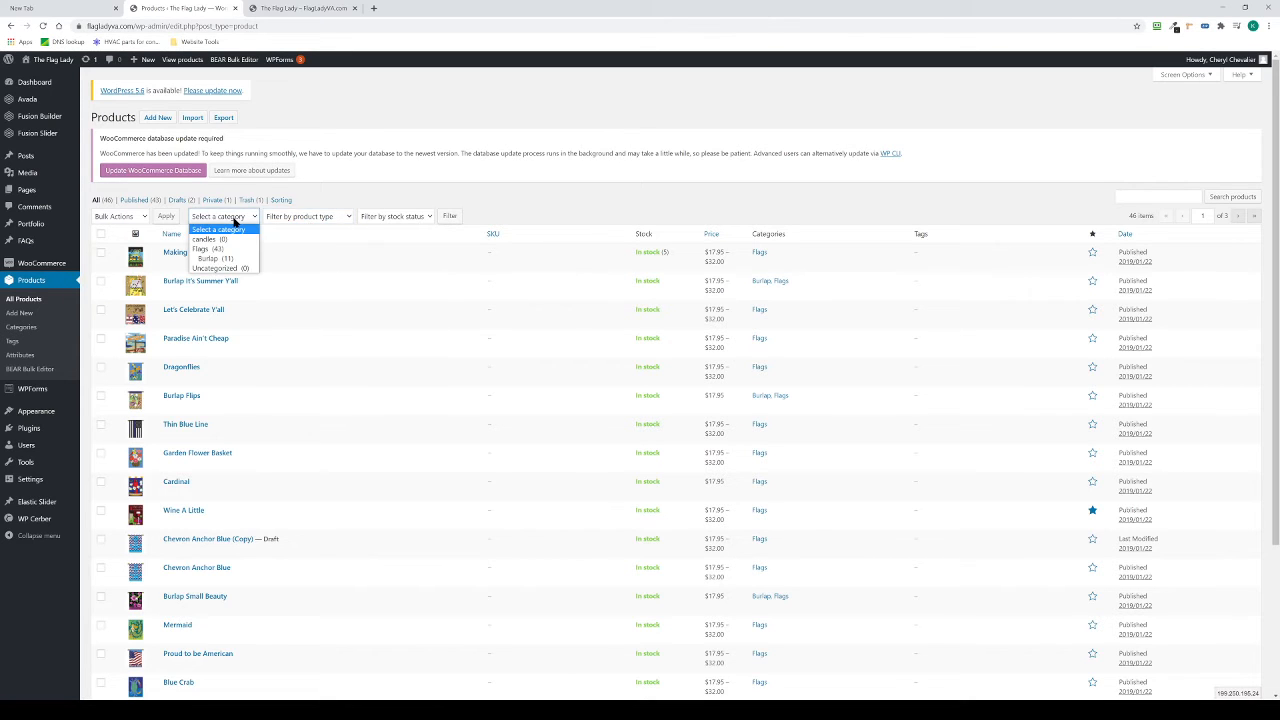
click(236, 218)
click(376, 218)
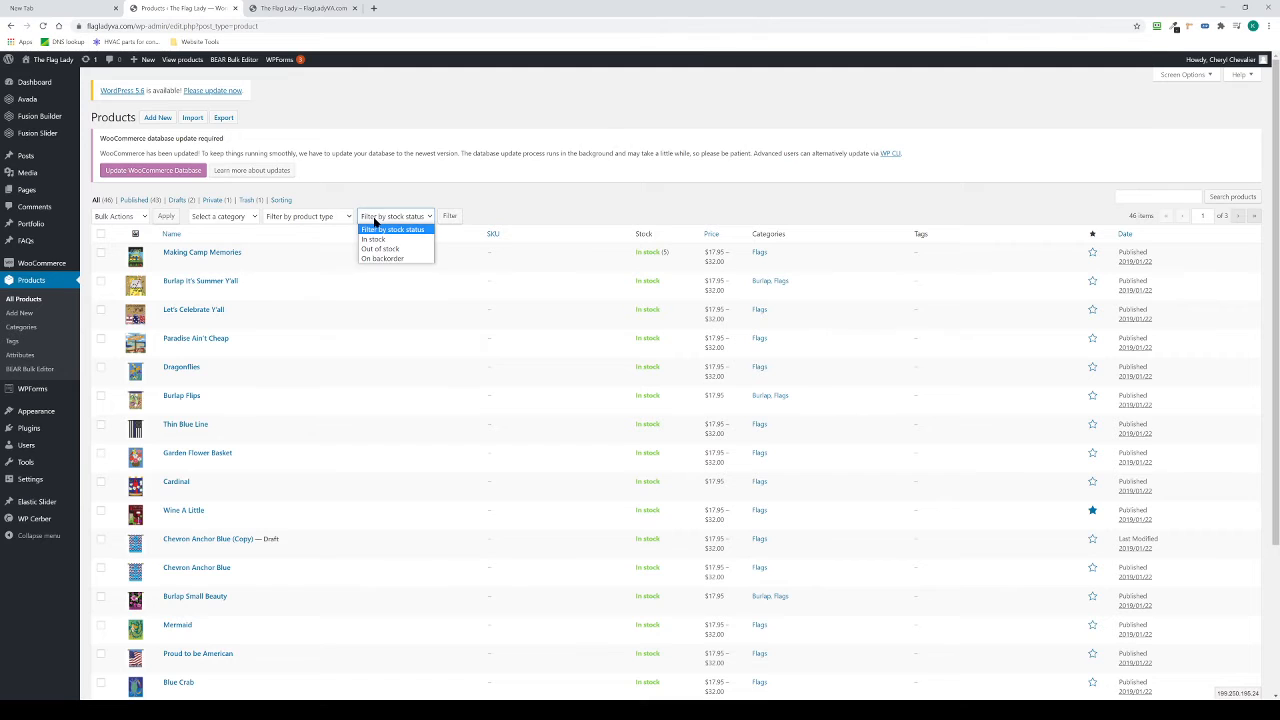
click(374, 217)
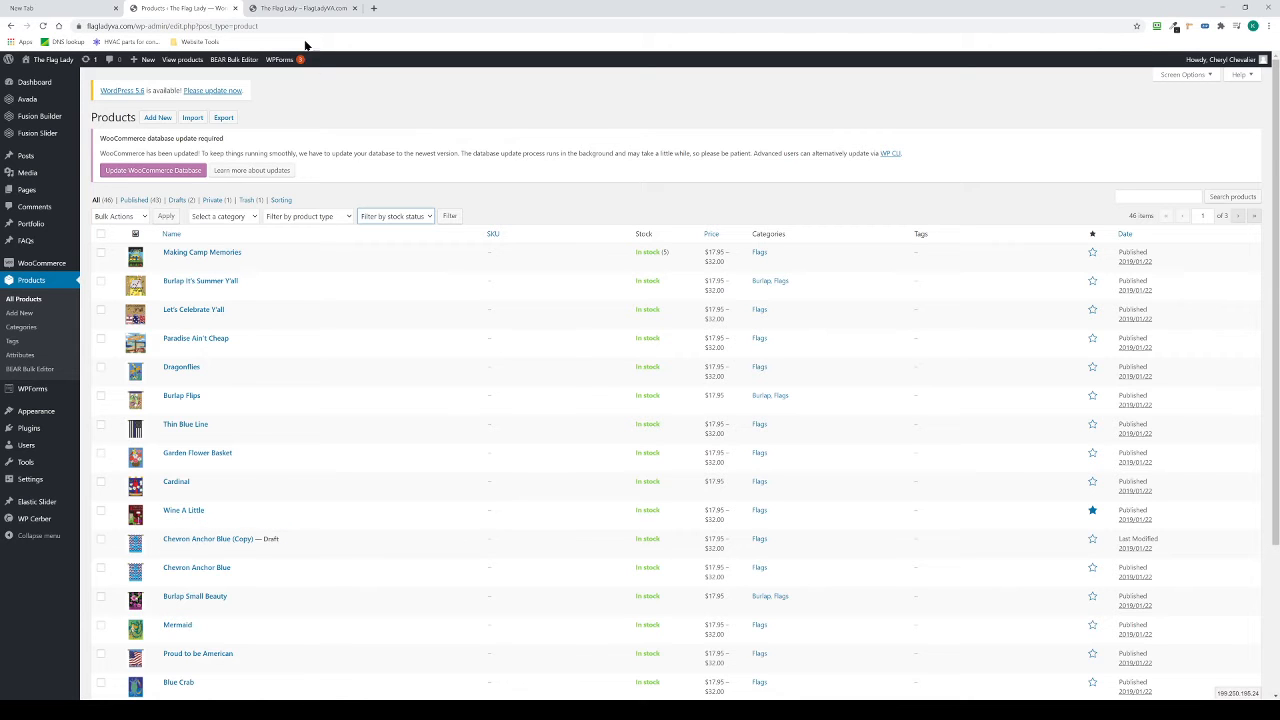
Step: Remove Wine A Little from the featured products and check the Featured Products section on the reloaded live home page
click(300, 10)
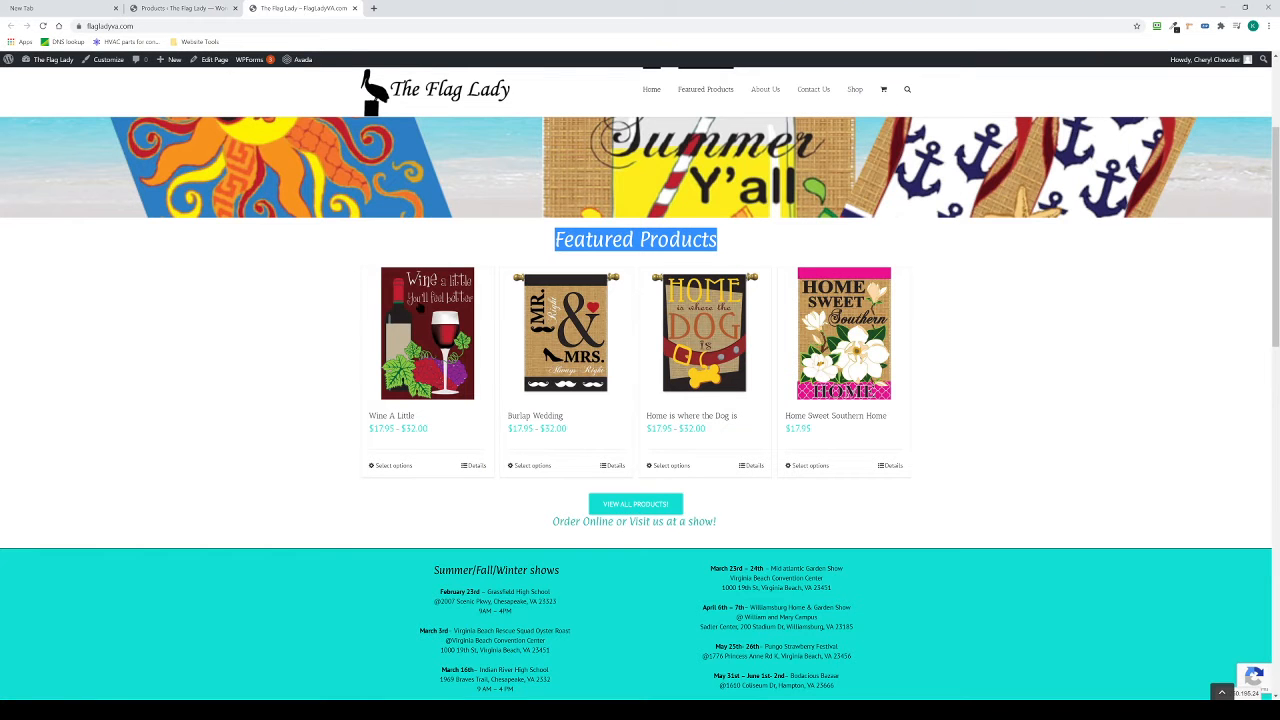
click(185, 8)
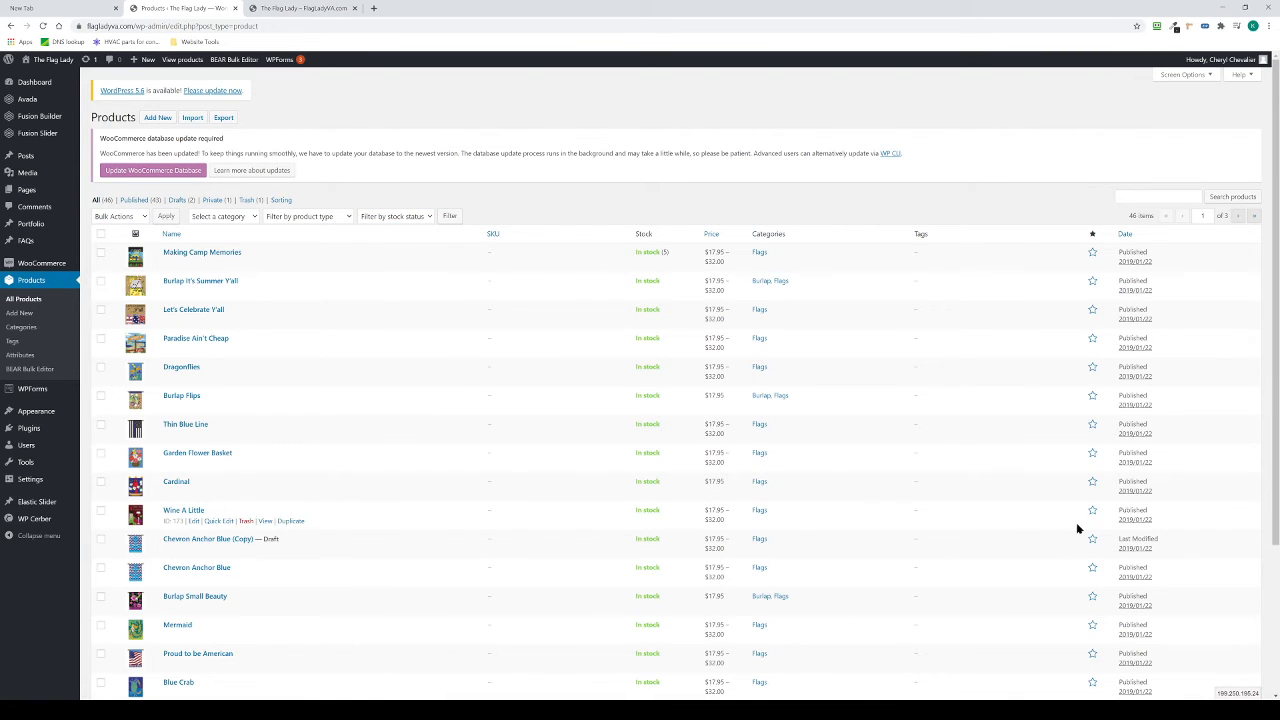
click(290, 9)
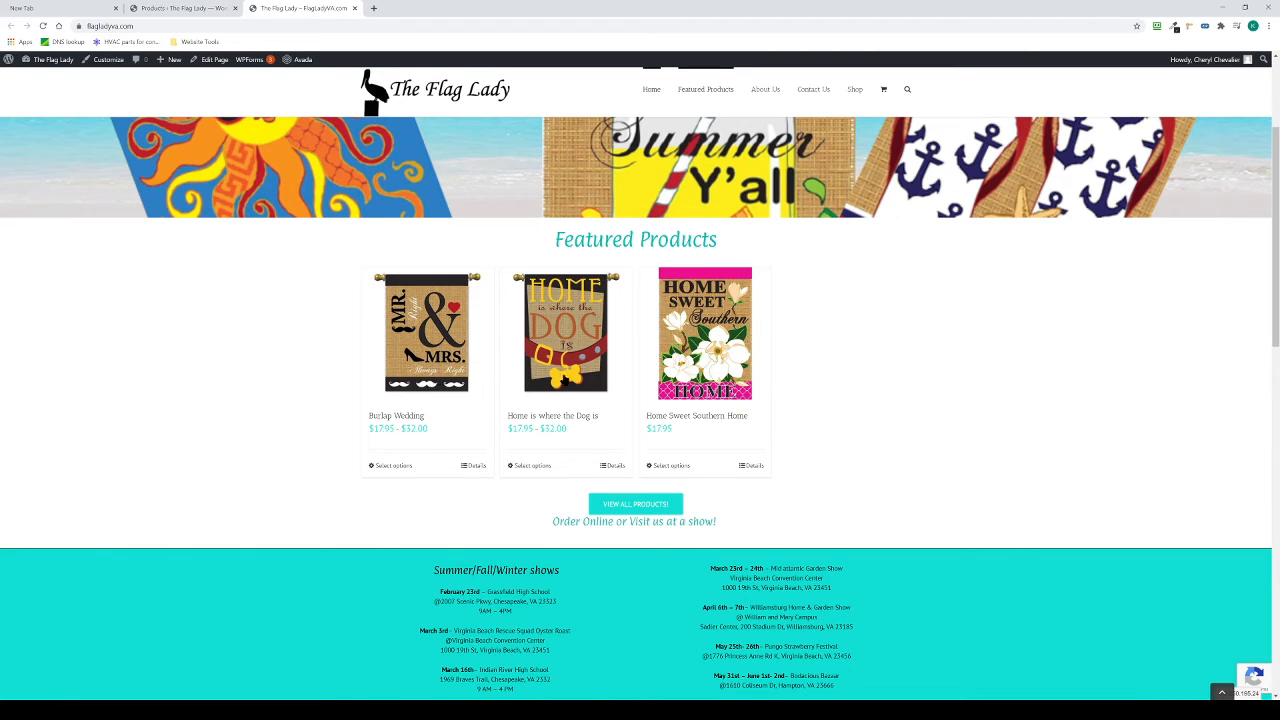
Step: Mark Wine A Little as a featured product and remove Burlap Wedding from the featured products in the product list
click(213, 15)
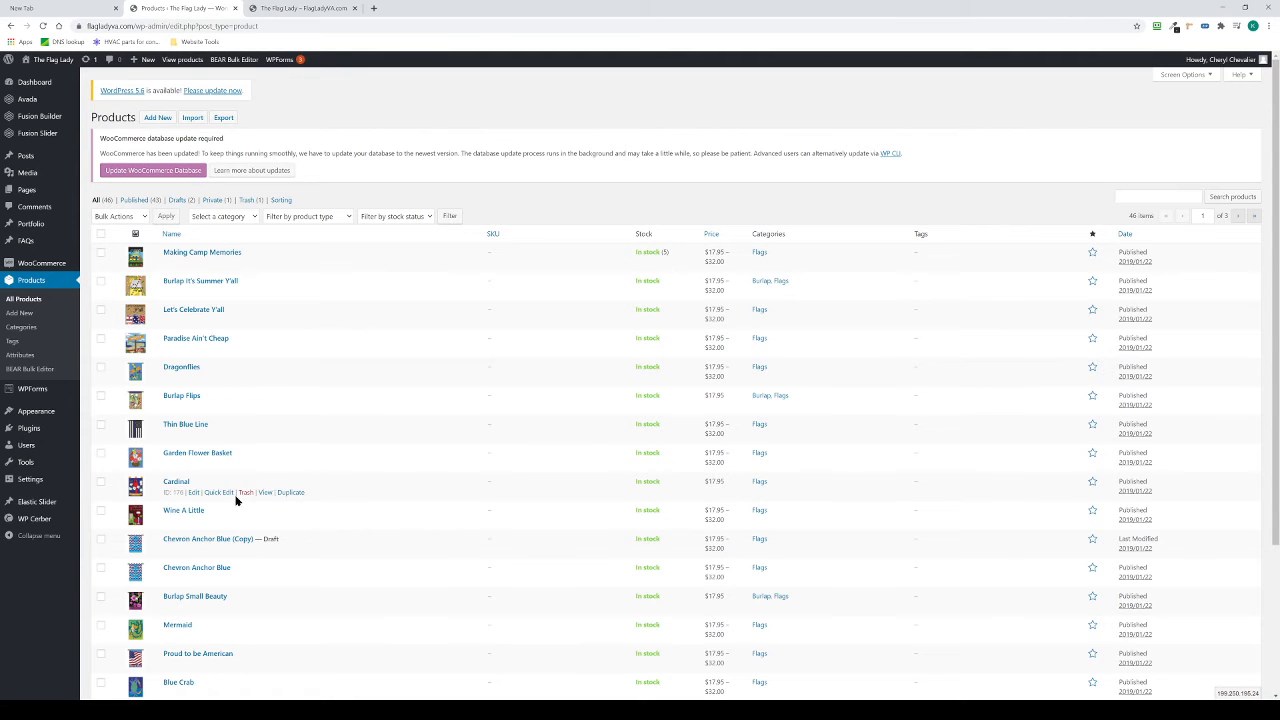
click(1092, 512)
scroll(1066, 515, down, 3)
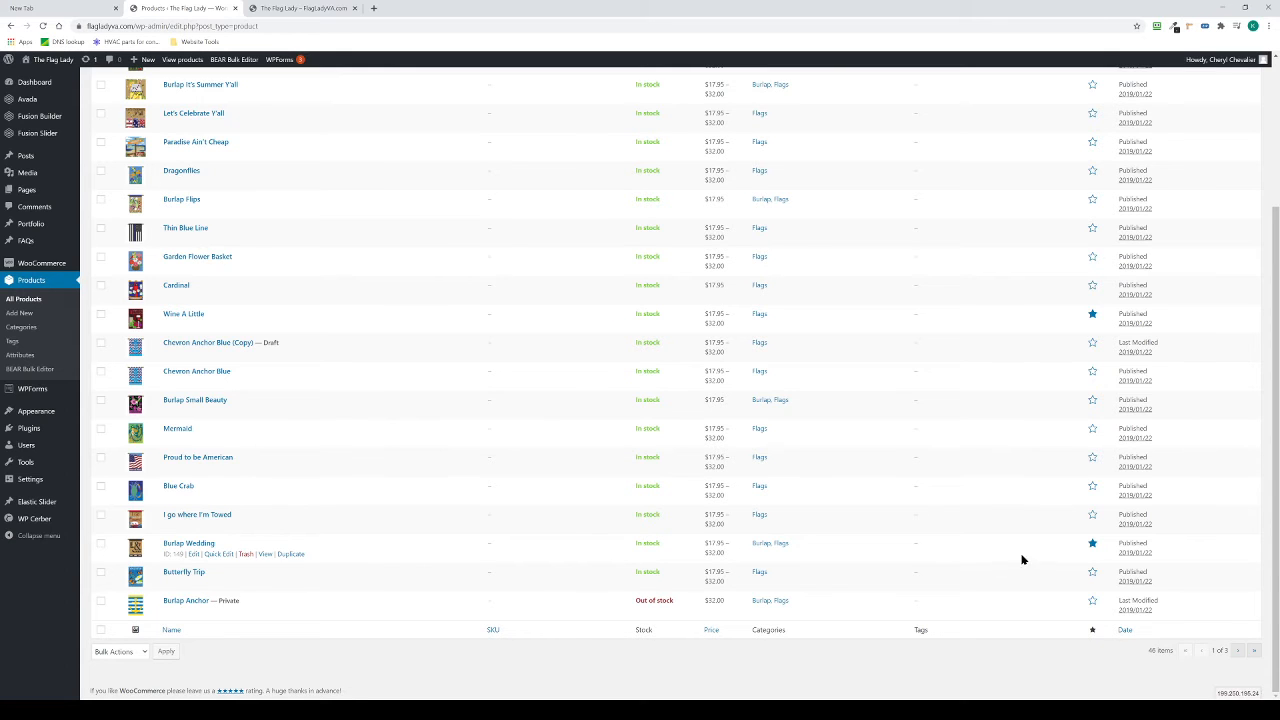
click(1092, 545)
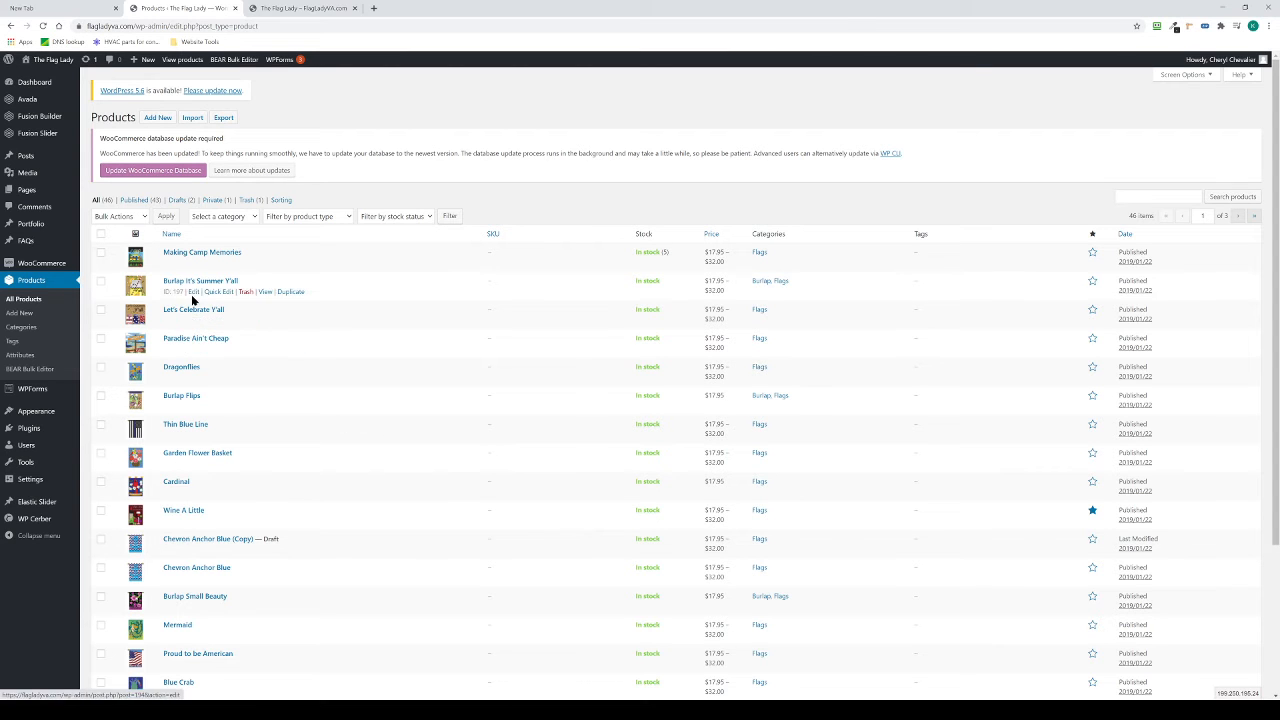
Step: Mark Garden Flower Basket as a featured product and check the Featured Products section on the reloaded live home page
scroll(331, 454, down, 3)
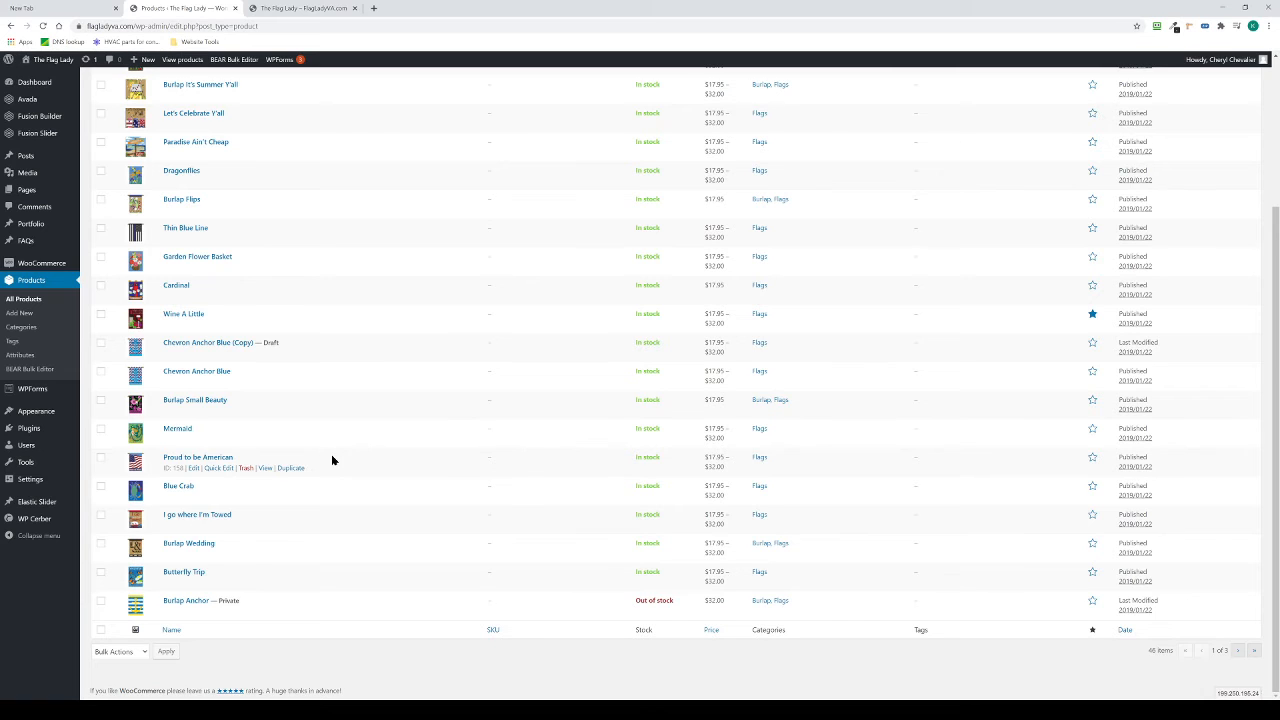
click(1093, 260)
scroll(1008, 489, down, 3)
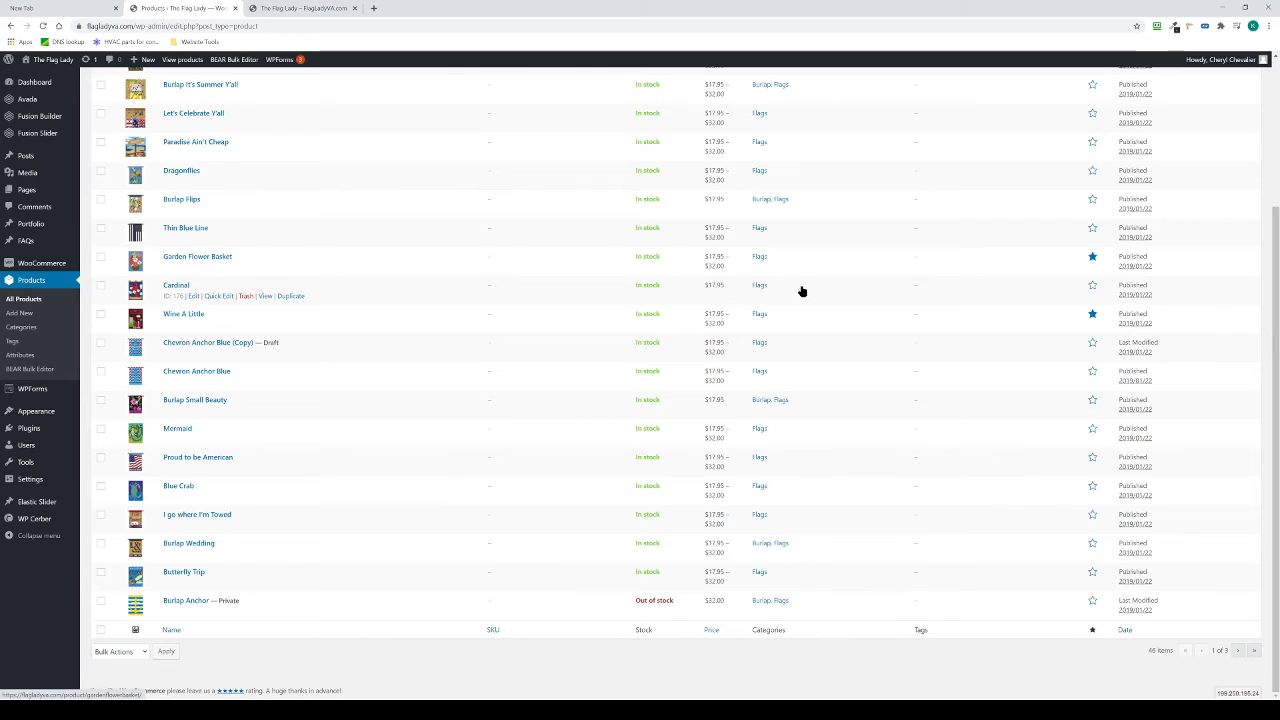
click(1093, 260)
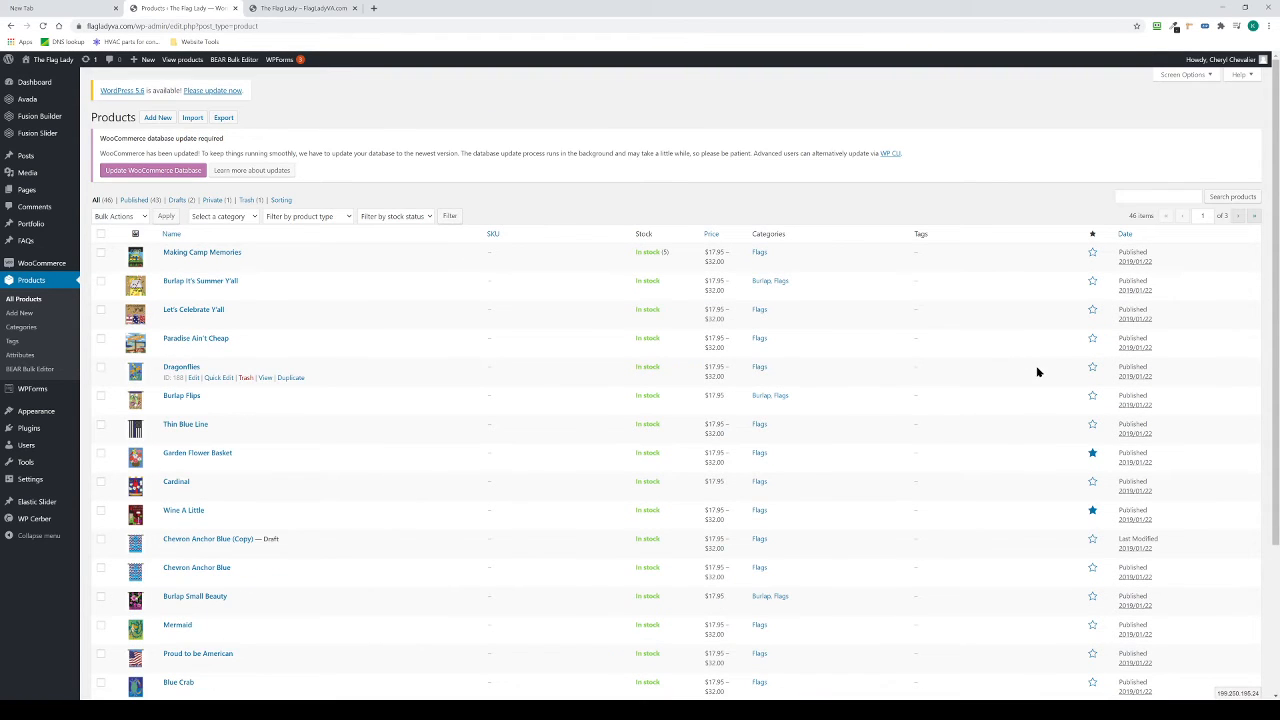
click(259, 9)
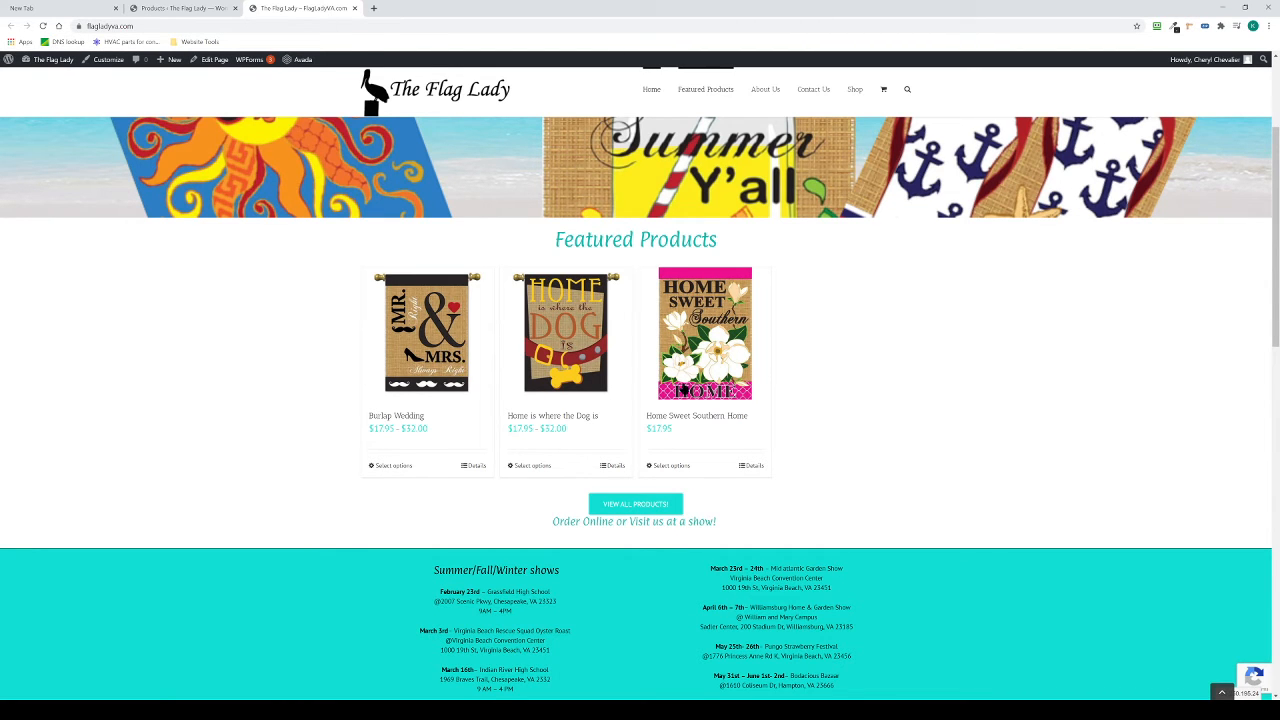
click(42, 27)
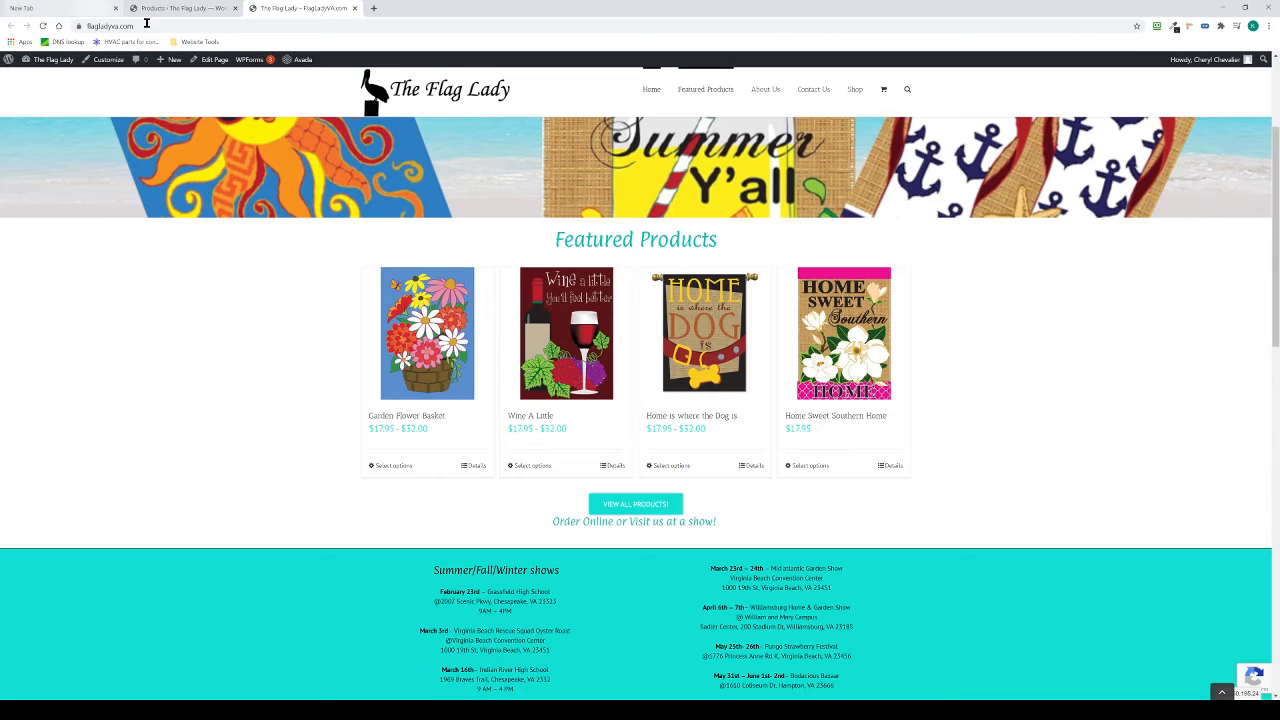
Step: Open the Home page for editing and examine the product limit in the Featured Products shortcode, leaving it unedited
click(210, 61)
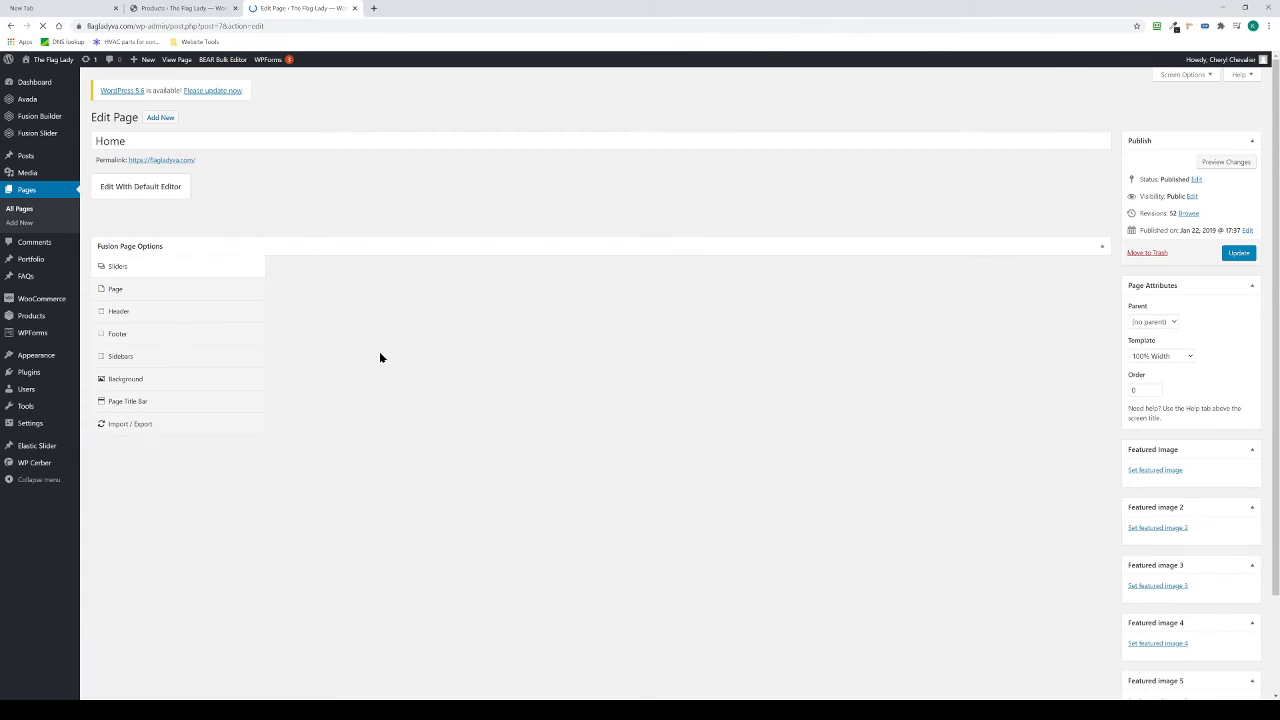
scroll(490, 383, down, 5)
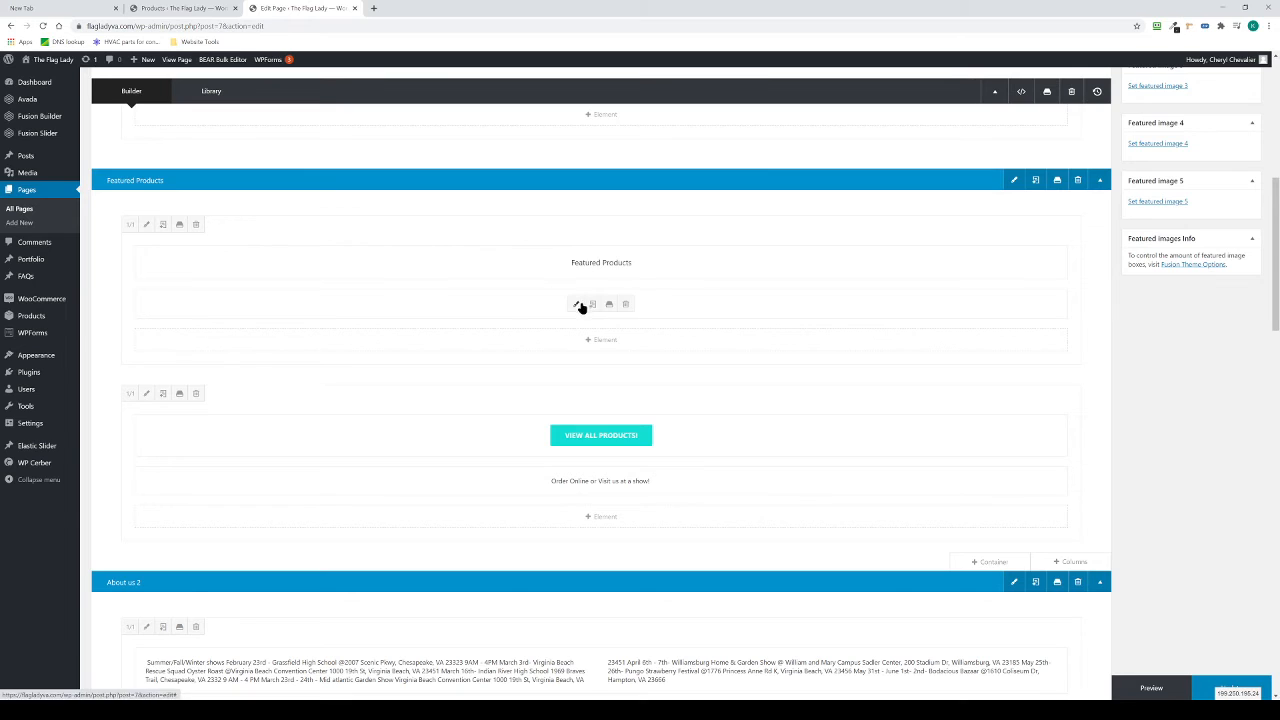
click(578, 308)
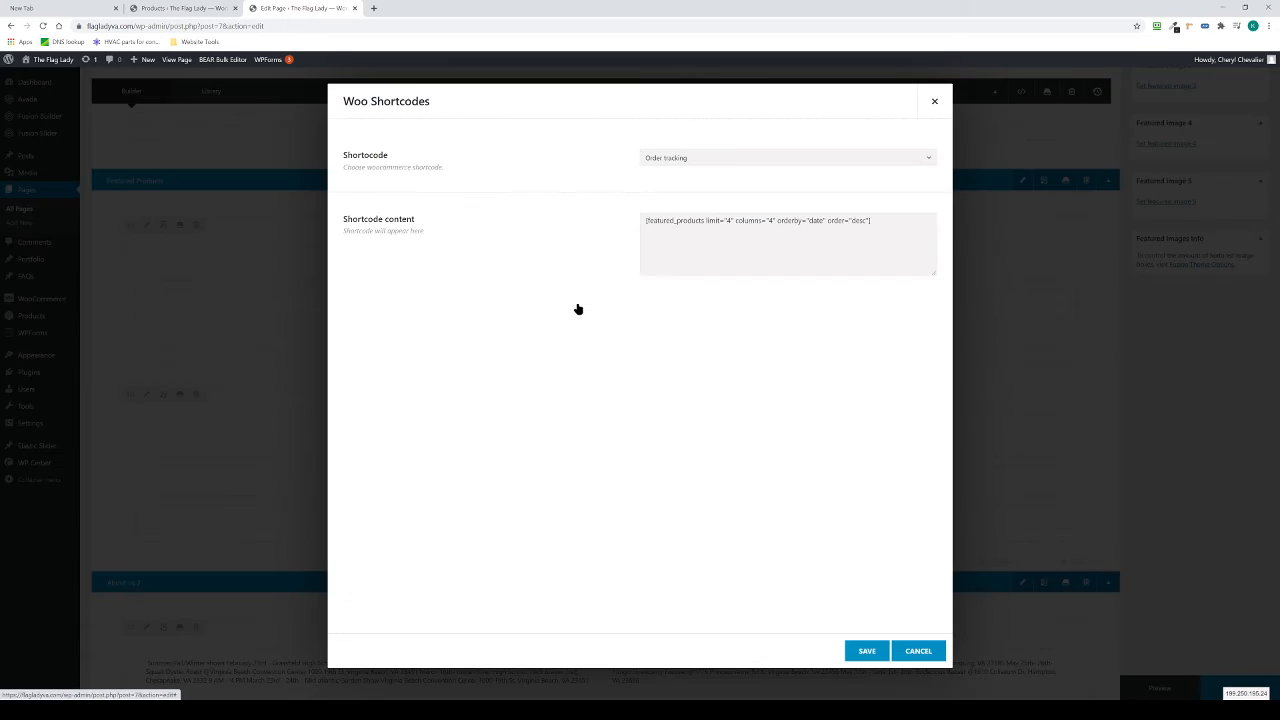
double_click(725, 220)
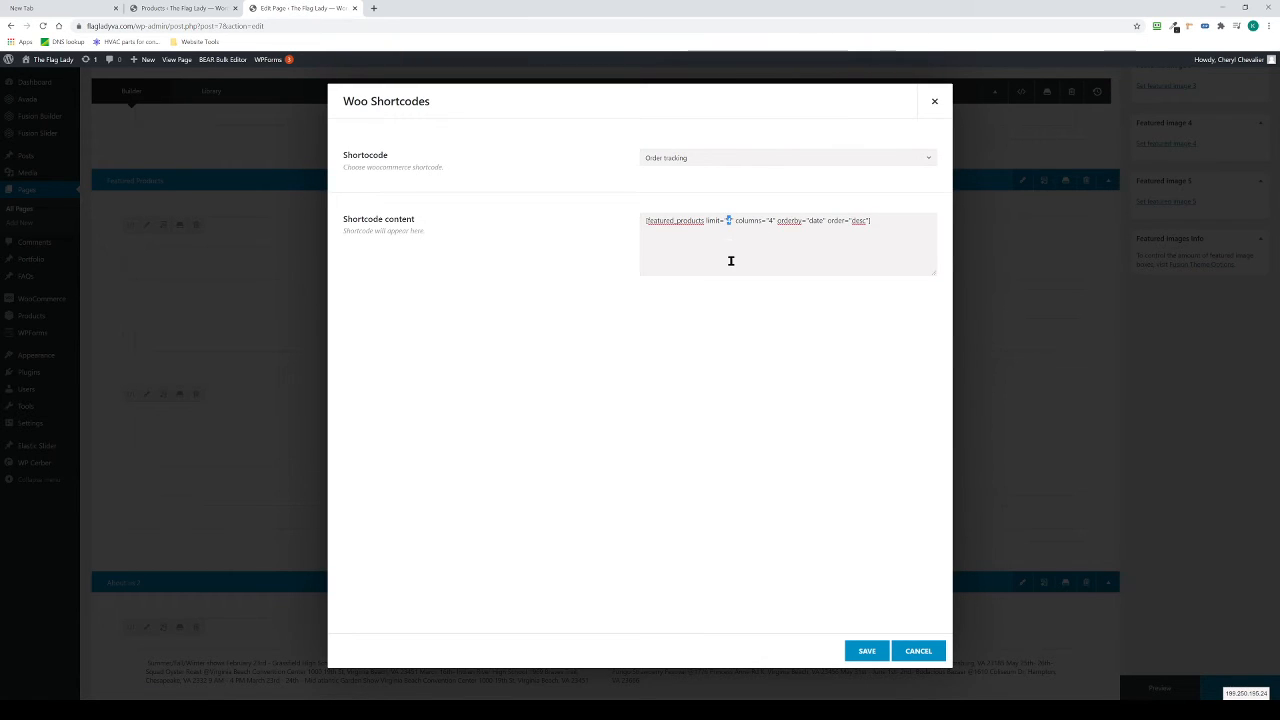
click(925, 650)
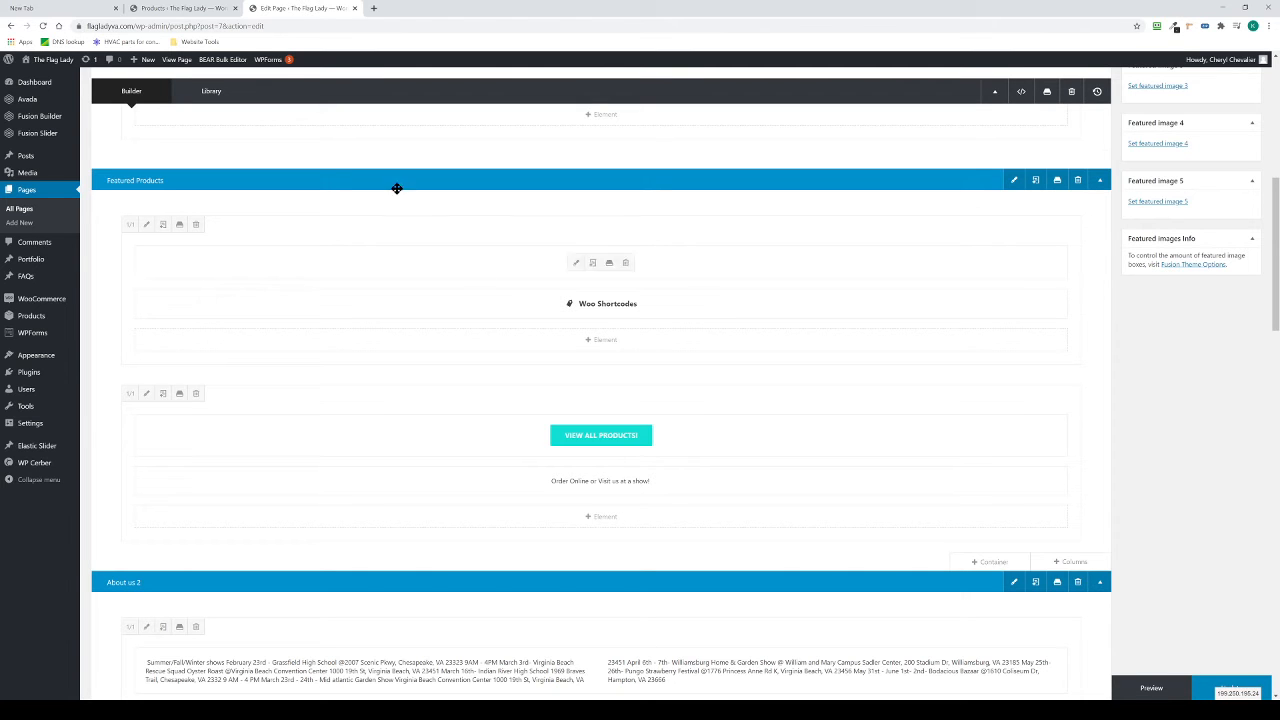
Step: View the live home page in place of the product list and look over its Summer/Fall/Winter shows section
click(218, 4)
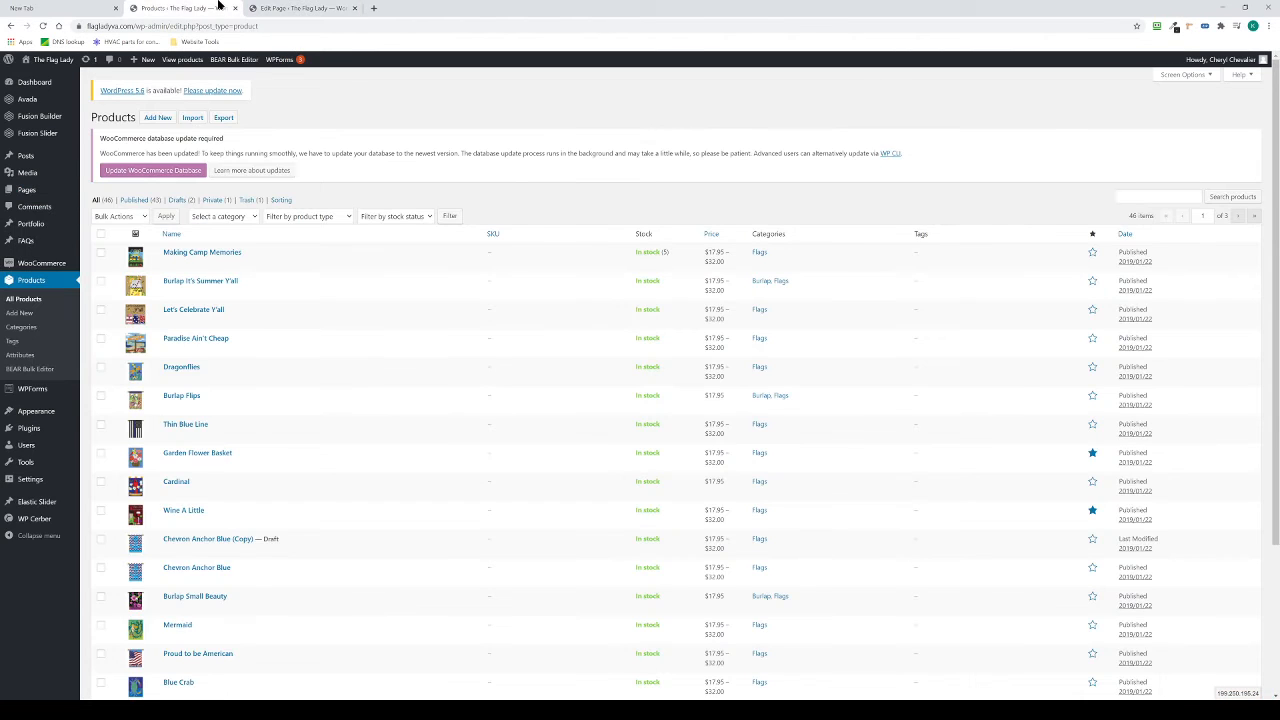
click(58, 61)
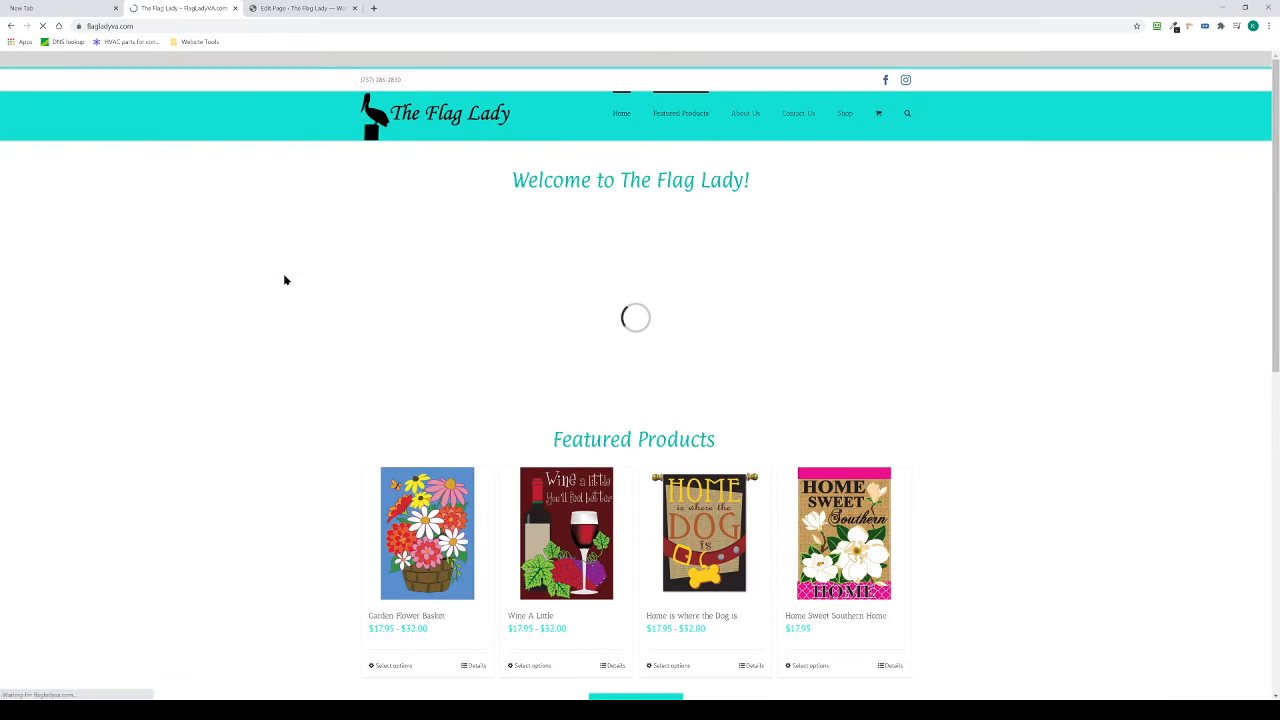
scroll(320, 340, down, 5)
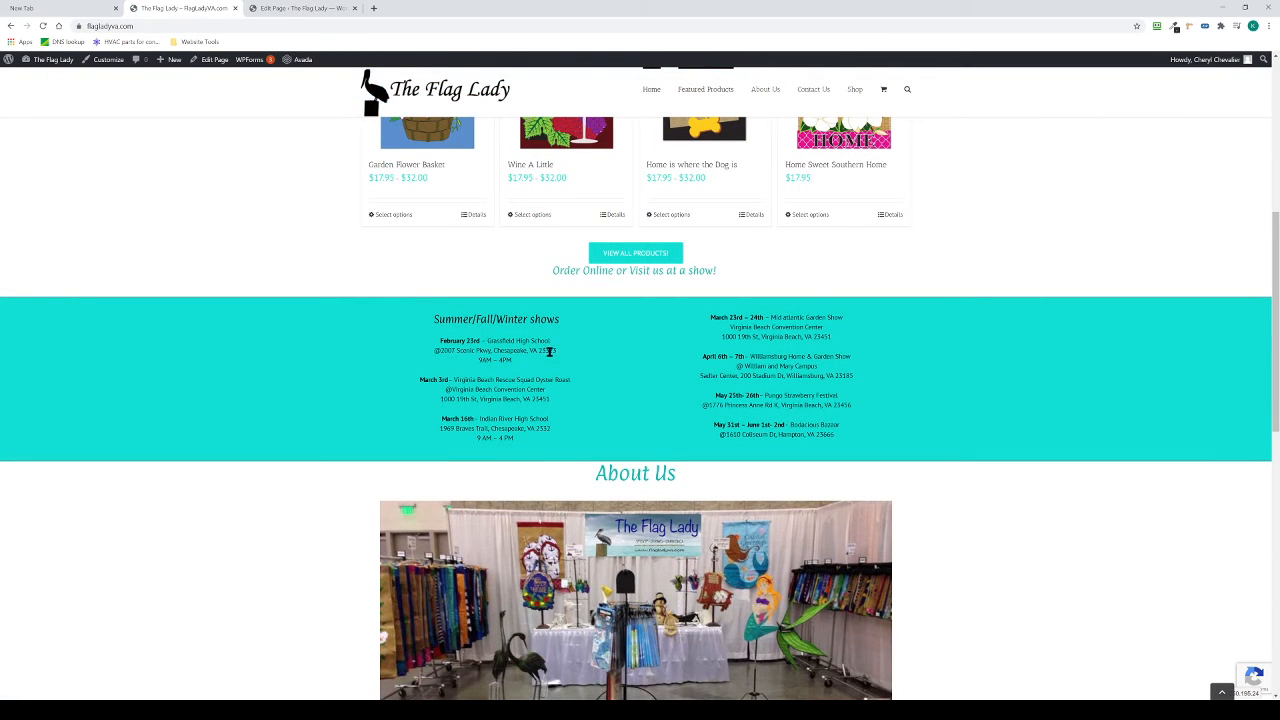
Step: Open the text block in the Home page's About us 2 container and delete the February 23rd show entry
click(295, 10)
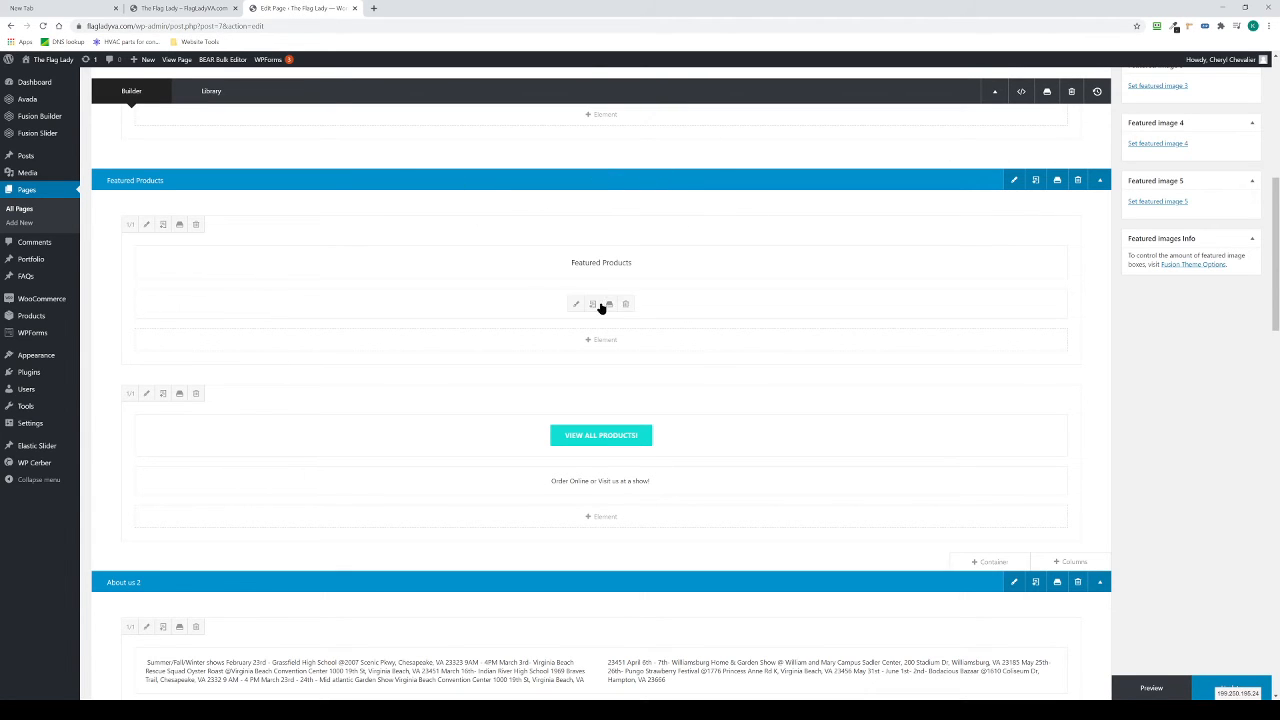
scroll(834, 383, down, 3)
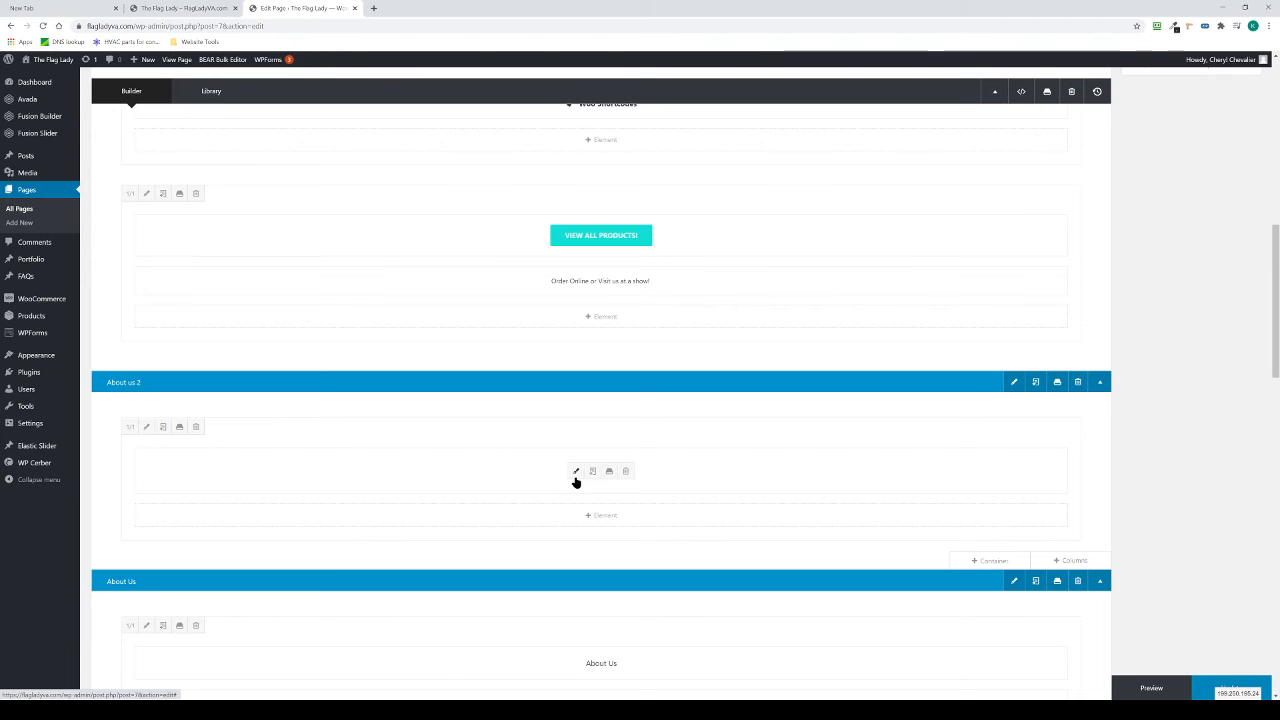
click(576, 472)
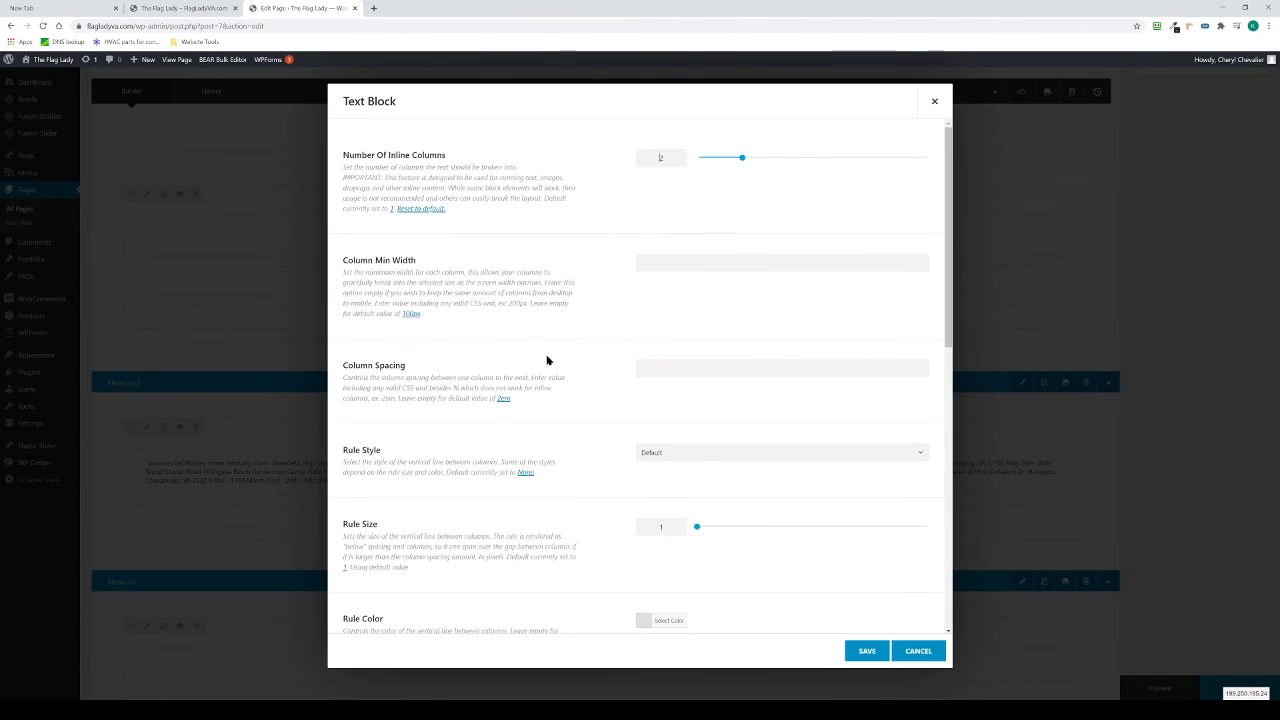
scroll(554, 274, down, 5)
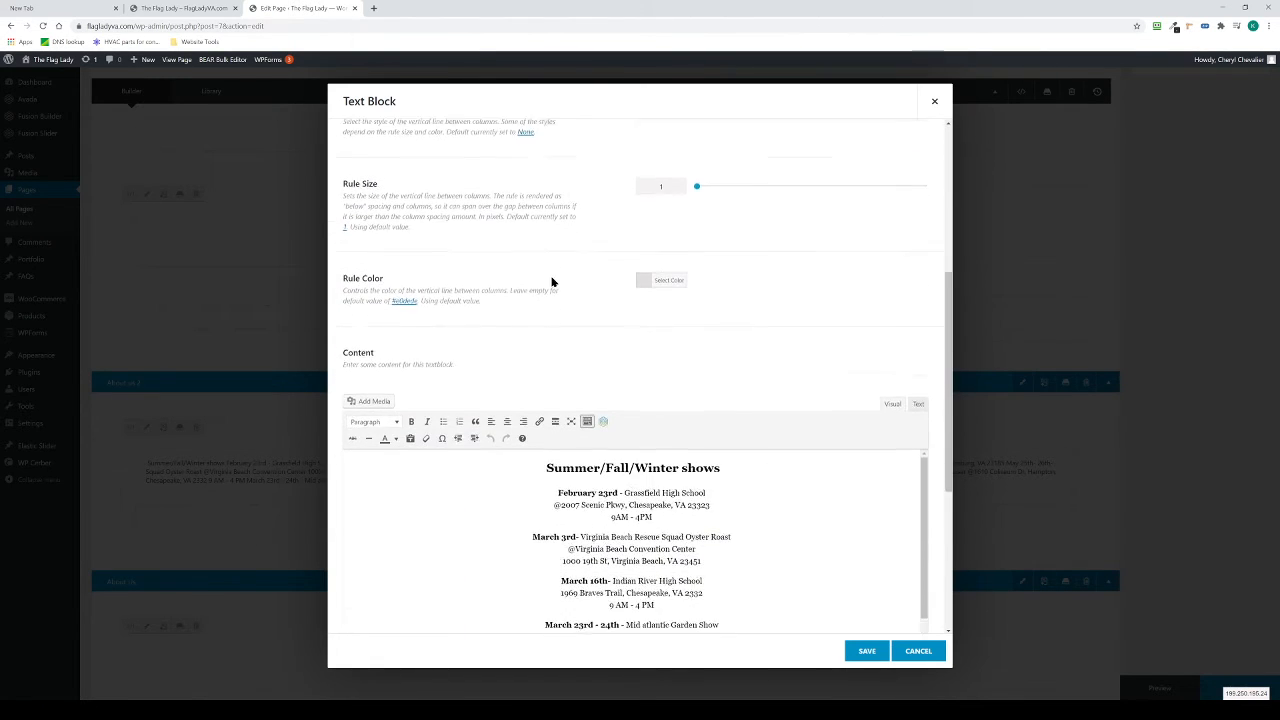
scroll(552, 290, down, 1)
click(621, 289)
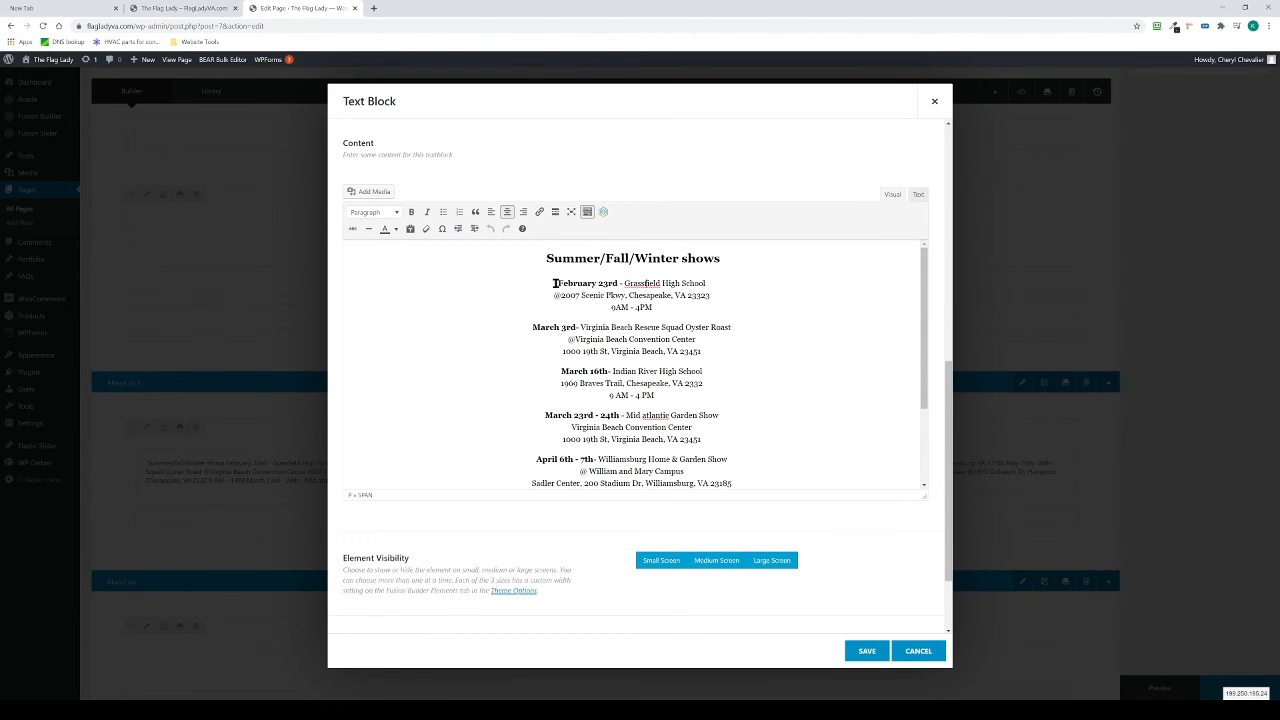
mouse_move(556, 284)
mouse_down()
mouse_move(709, 304)
mouse_move(547, 286)
mouse_up()
click(704, 307)
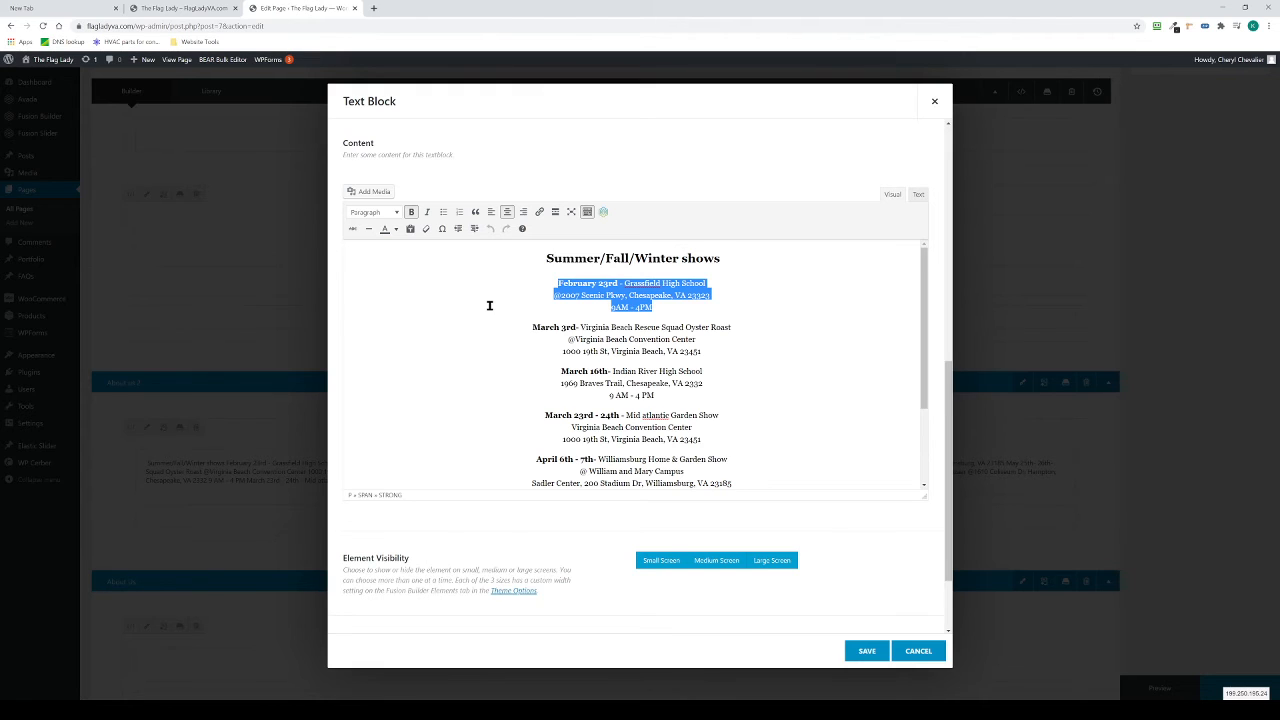
key(BackSpace)
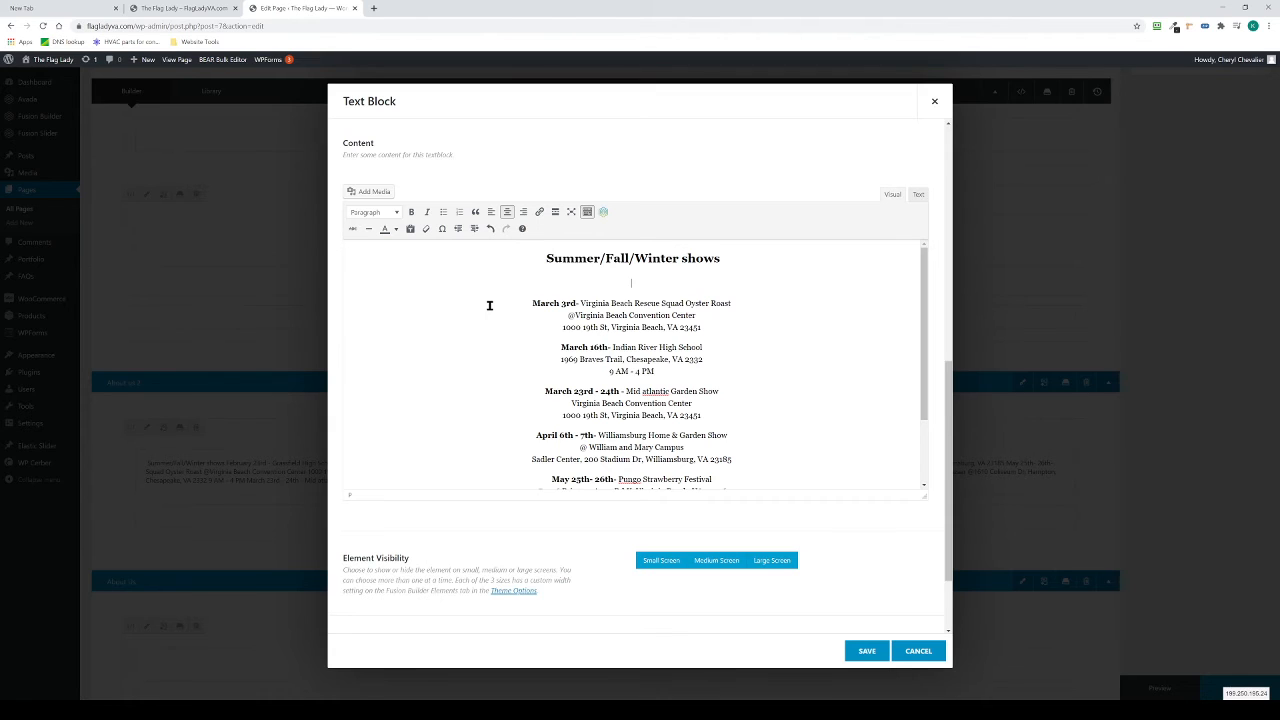
Step: Replace all remaining show entries under the Summer/Fall/Winter shows heading with the centred line "SCHEDULE COMING SOON..."
key(shift+Down)
key(shift+Down)
key(shift+Down)
key(shift+Down)
key(shift+Down)
key(shift+Down)
key(shift+Down)
key(shift+Down)
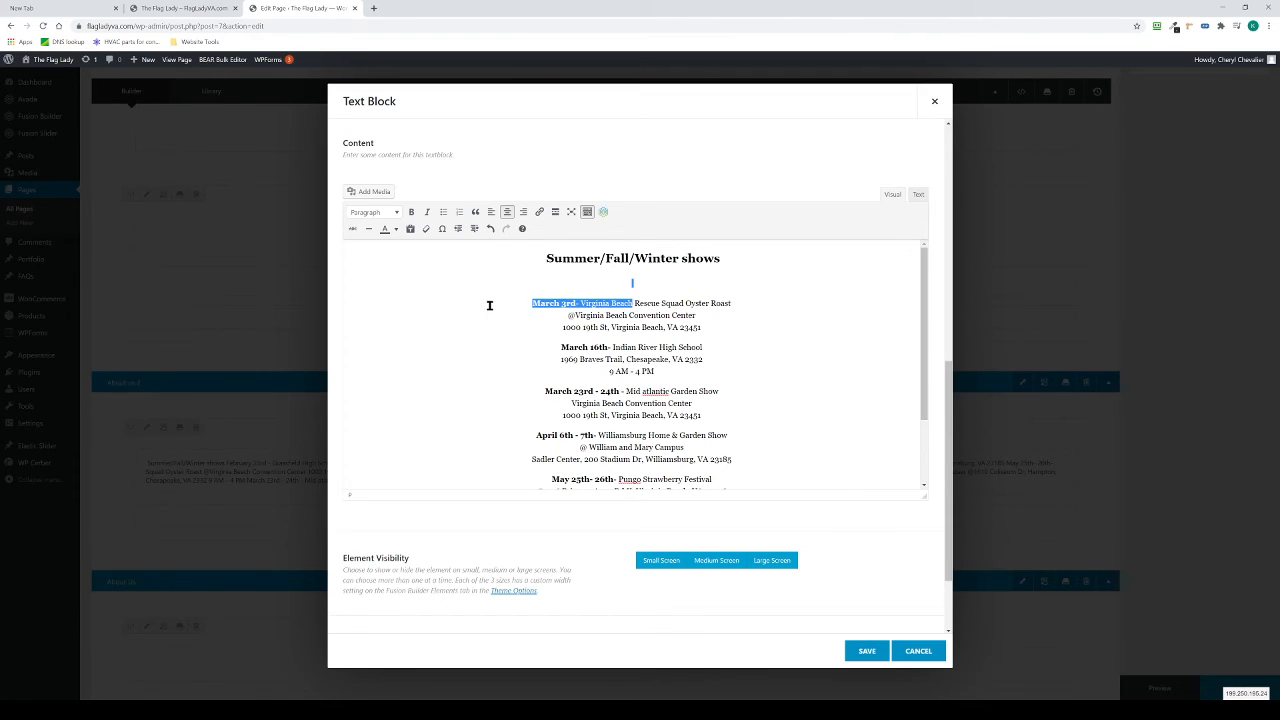
key(shift+Down)
key(shift+Down)
key(shift+Down)
key(shift+Down)
key(shift+Down)
key(shift+Down)
key(shift+Down)
key(shift+Down)
key(shift+Down)
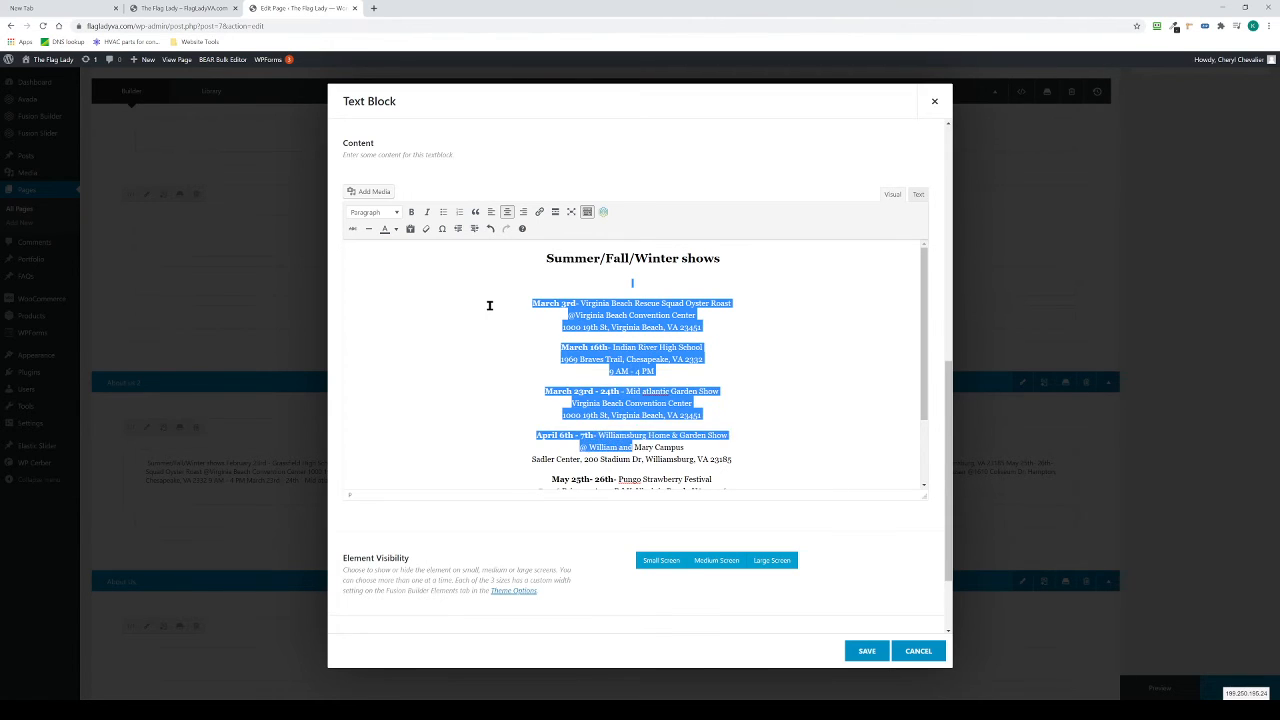
key(shift+Down)
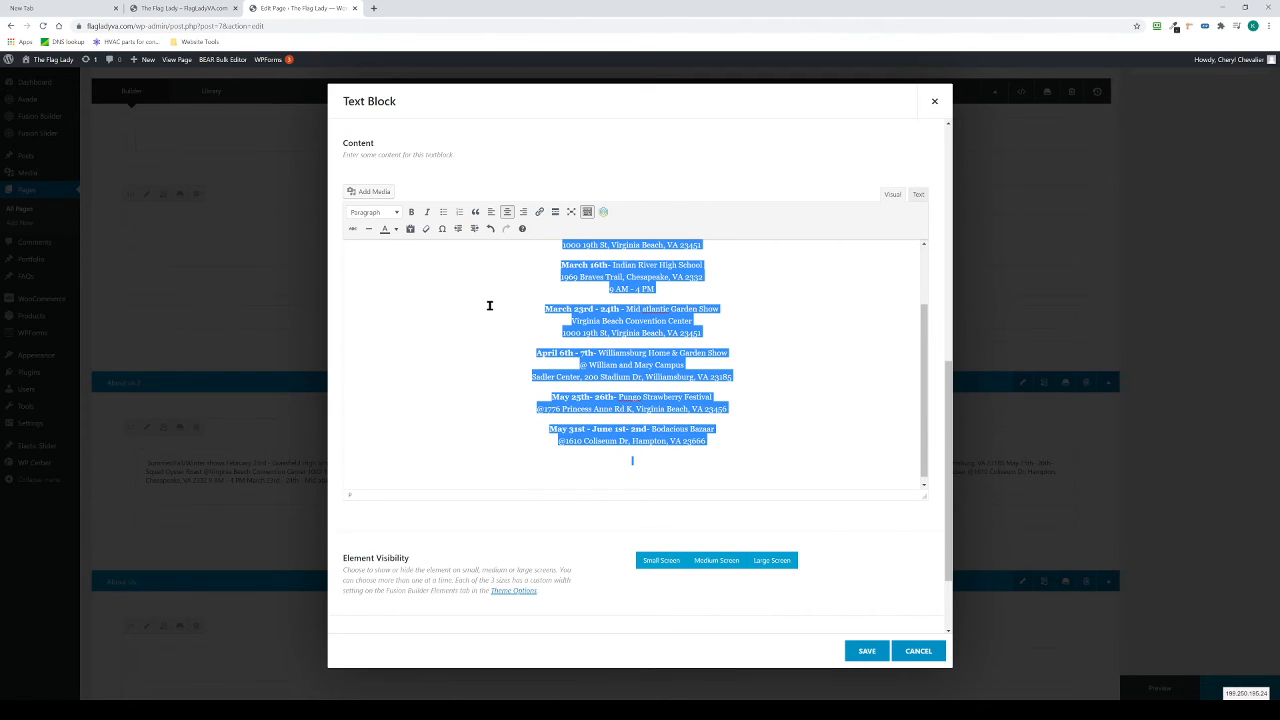
key(BackSpace)
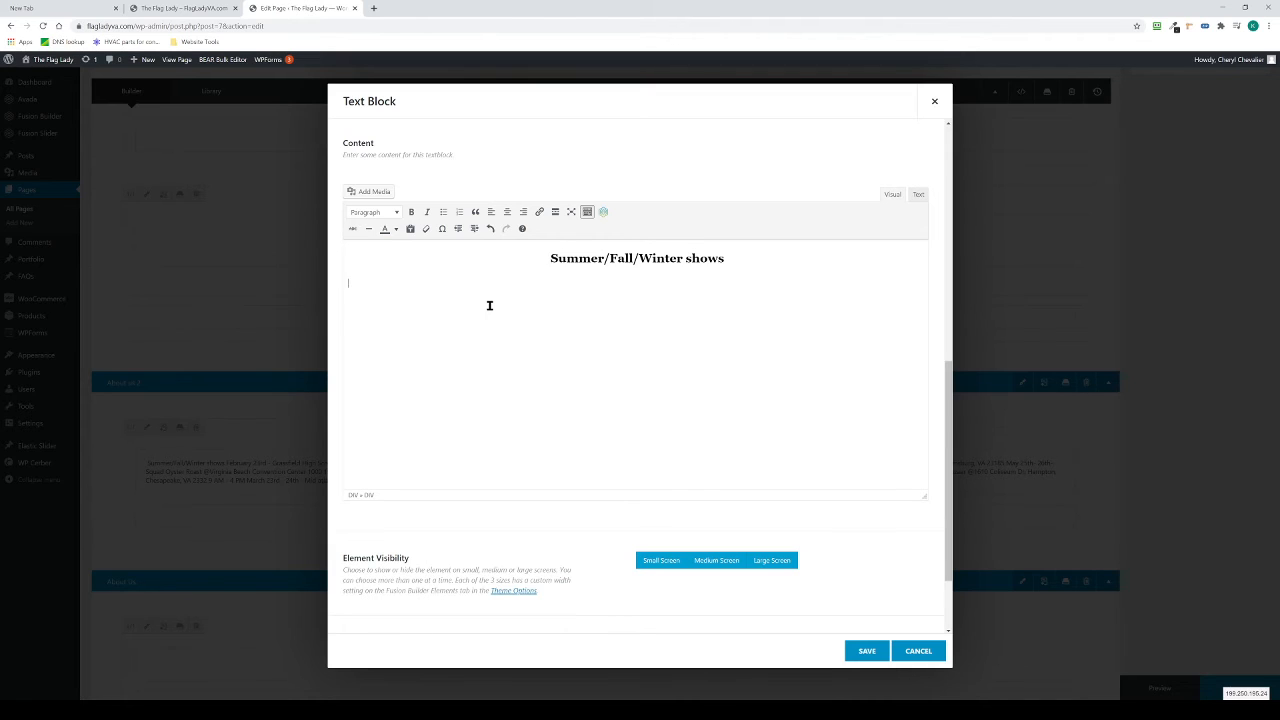
text(COMING SOON...)
click(509, 215)
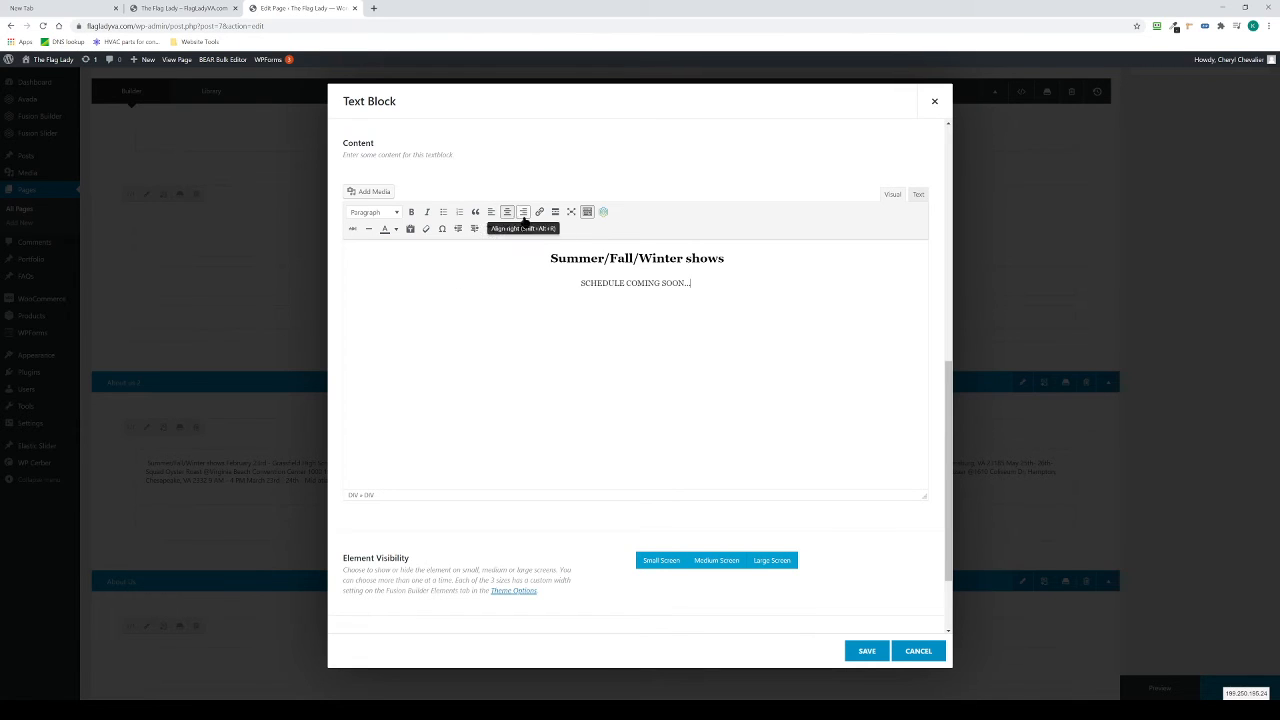
click(577, 258)
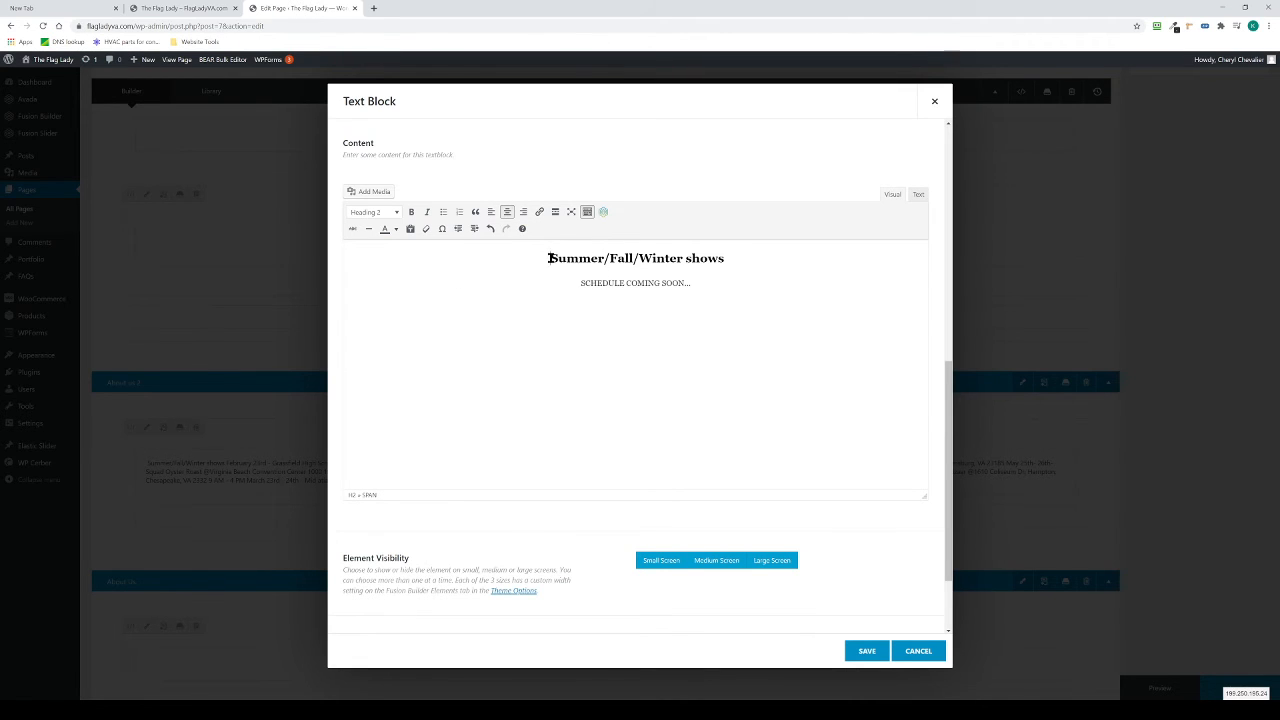
key(ctrl+shift+Tab)
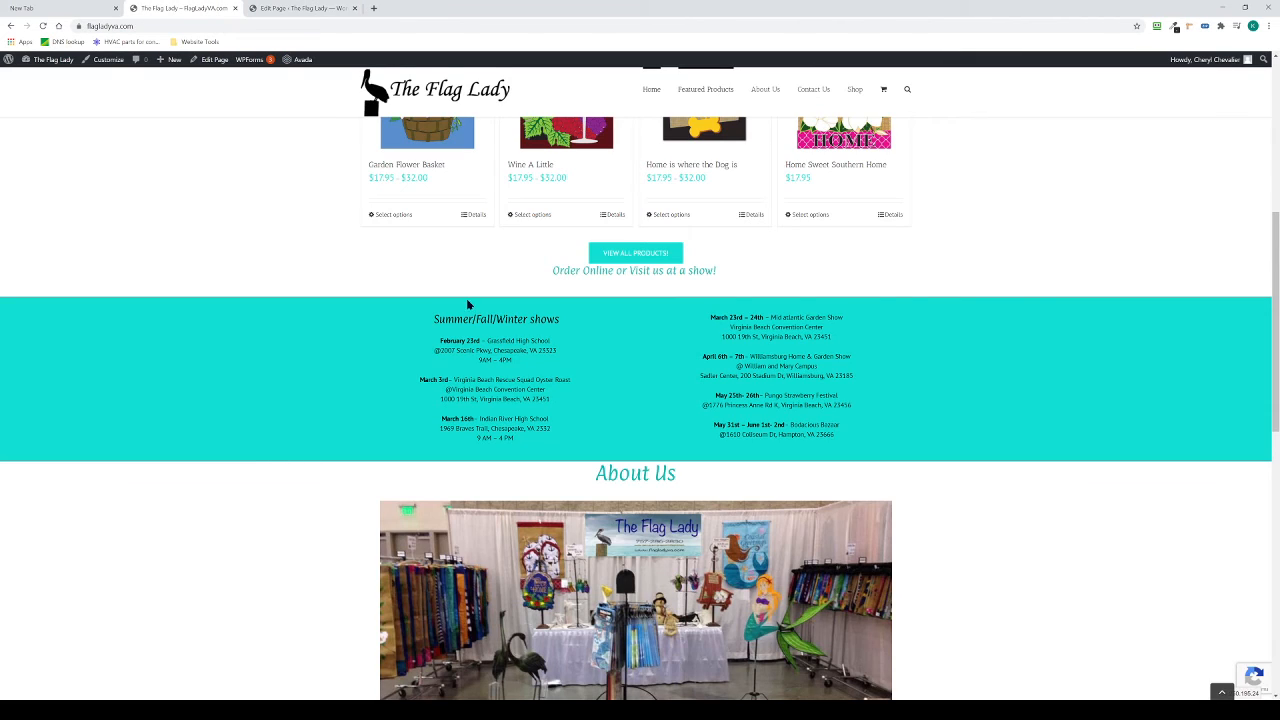
click(300, 8)
text(SFFFFFFFFFFFFFFFFFFFFFFFFFFFSummer/Fall/Winter shows)
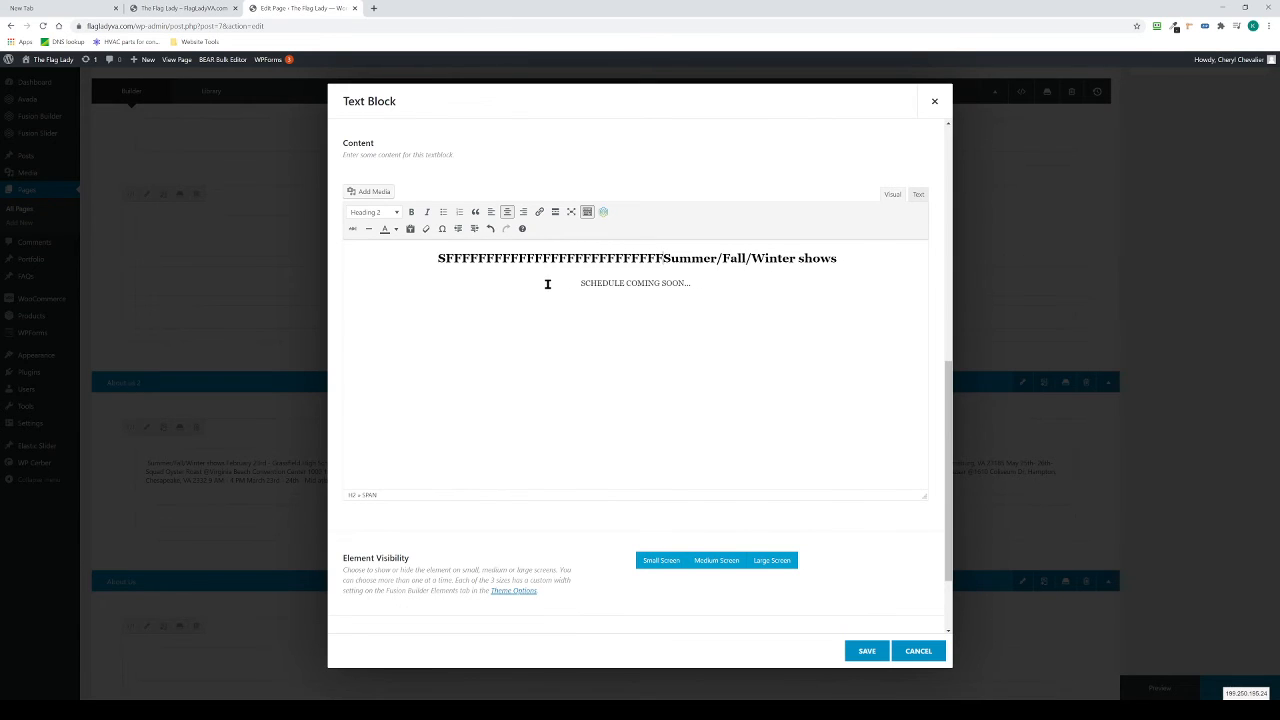
key(BackSpace)
key(BackSpace)
key(BackSpace)
key(BackSpace)
key(BackSpace)
key(BackSpace)
key(BackSpace)
key(BackSpace)
key(BackSpace)
key(BackSpace)
key(BackSpace)
key(BackSpace)
key(BackSpace)
key(BackSpace)
key(BackSpace)
key(BackSpace)
key(BackSpace)
key(BackSpace)
key(BackSpace)
key(BackSpace)
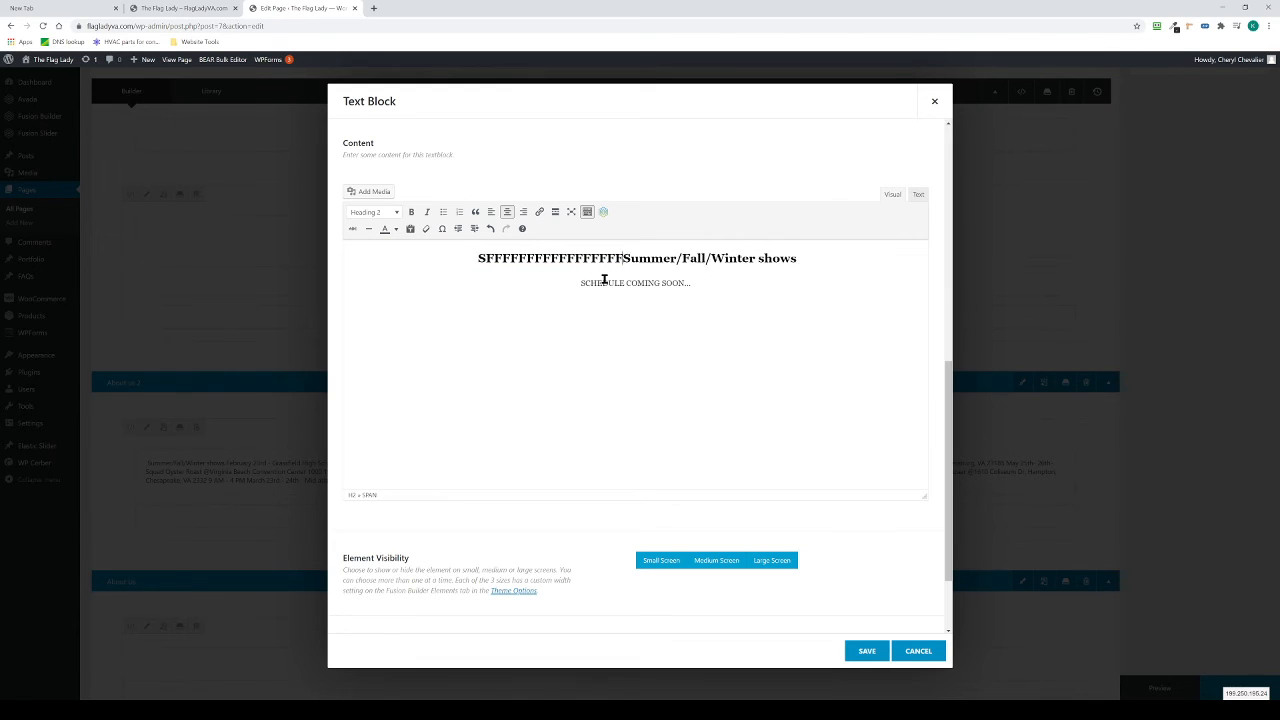
key(BackSpace)
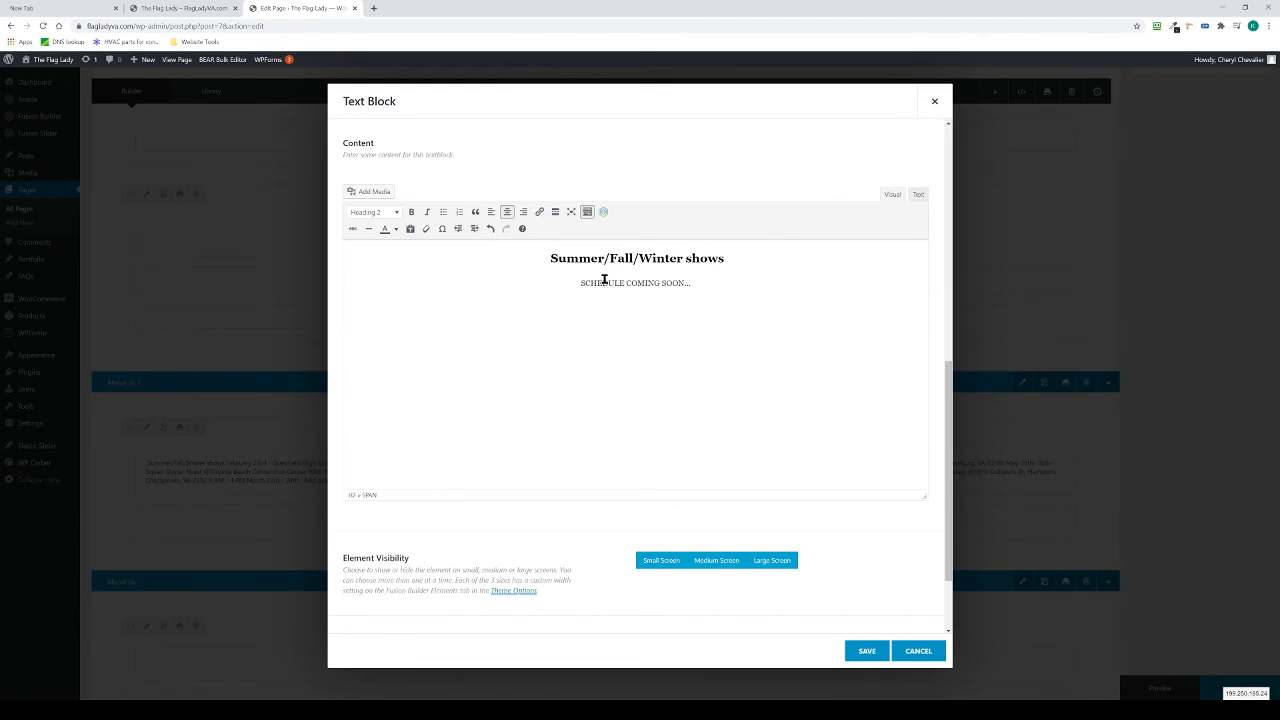
Step: Save the edited show schedule text block and update the Home page
click(867, 651)
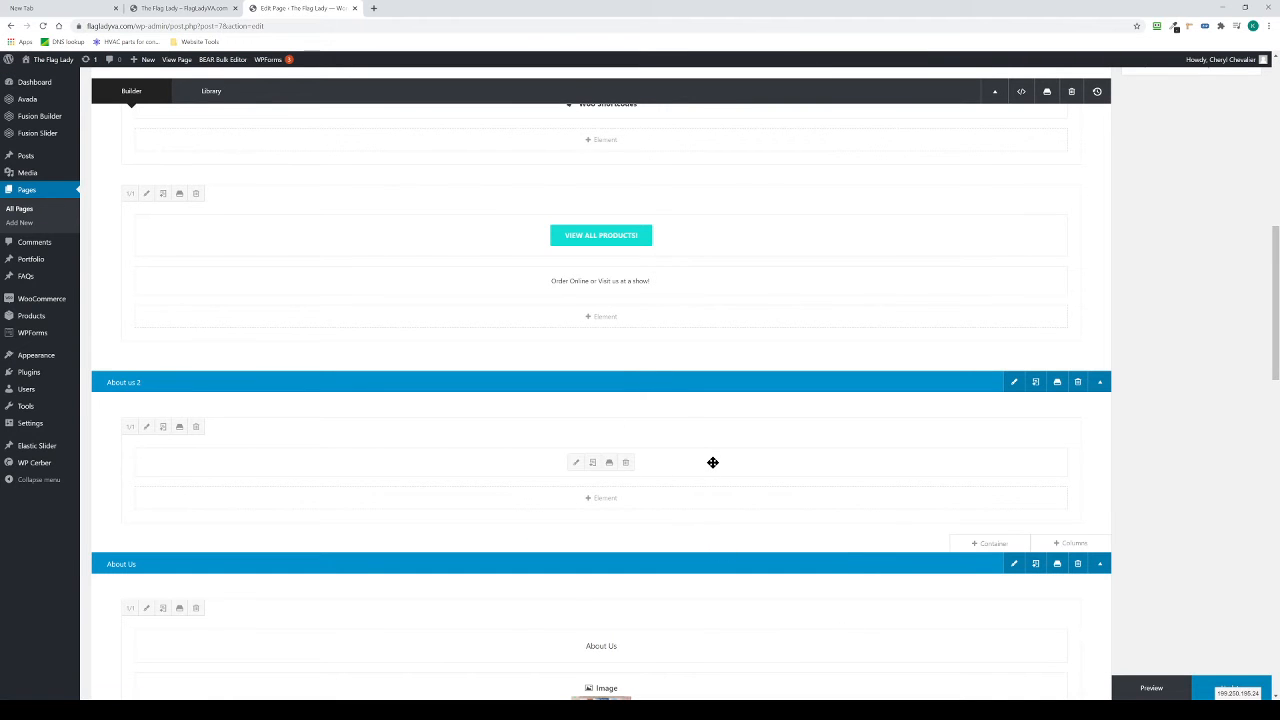
scroll(712, 462, up, 15)
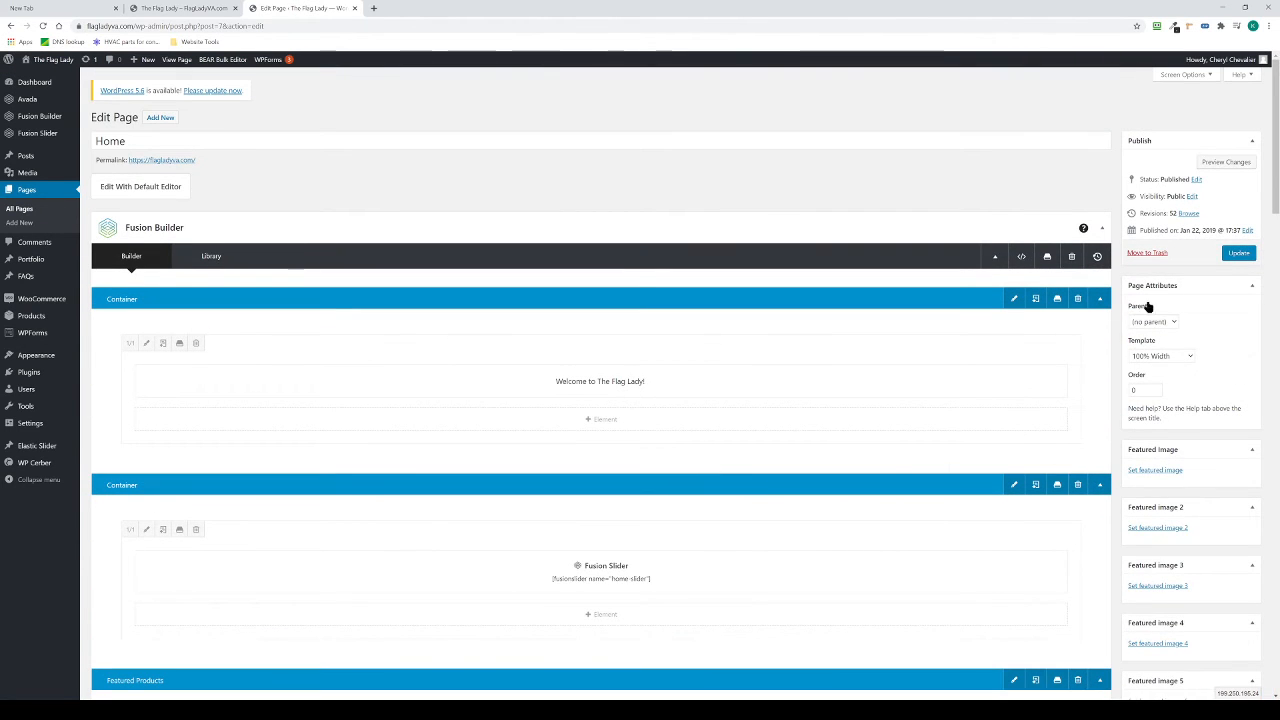
click(1236, 253)
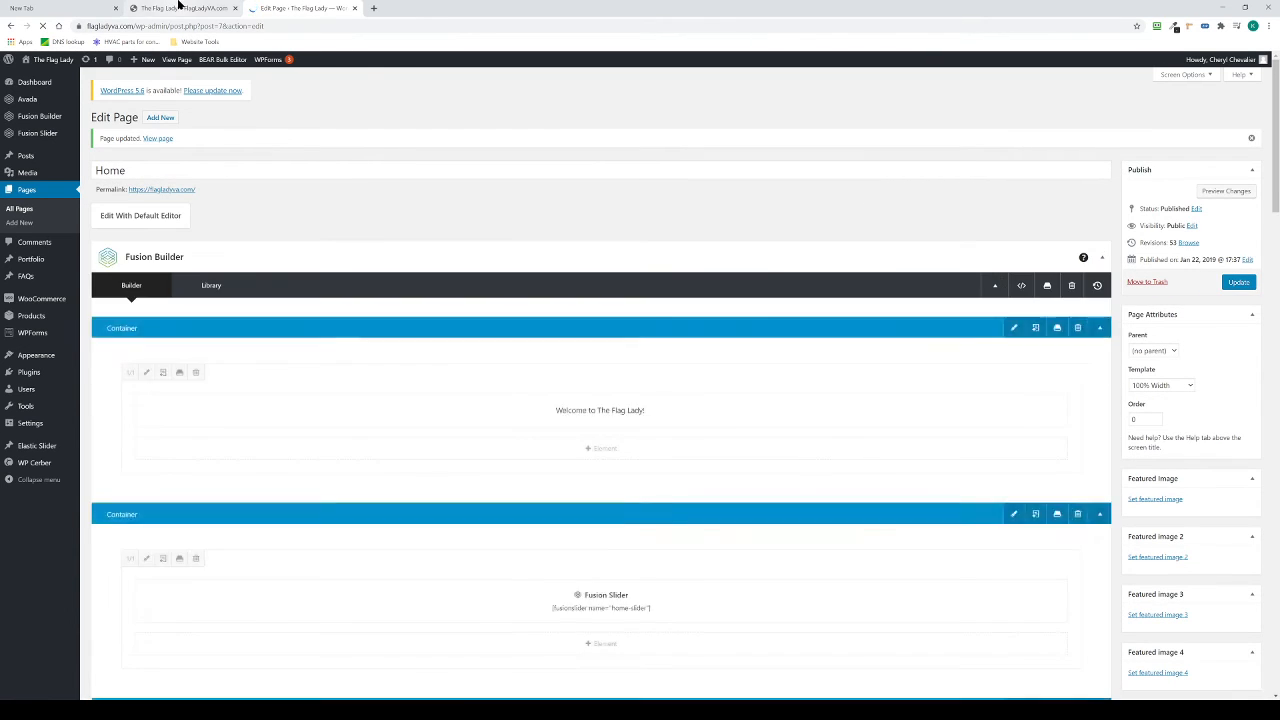
Step: Reload the live home page and check the schedule line in the Summer/Fall/Winter shows section
click(178, 7)
click(42, 26)
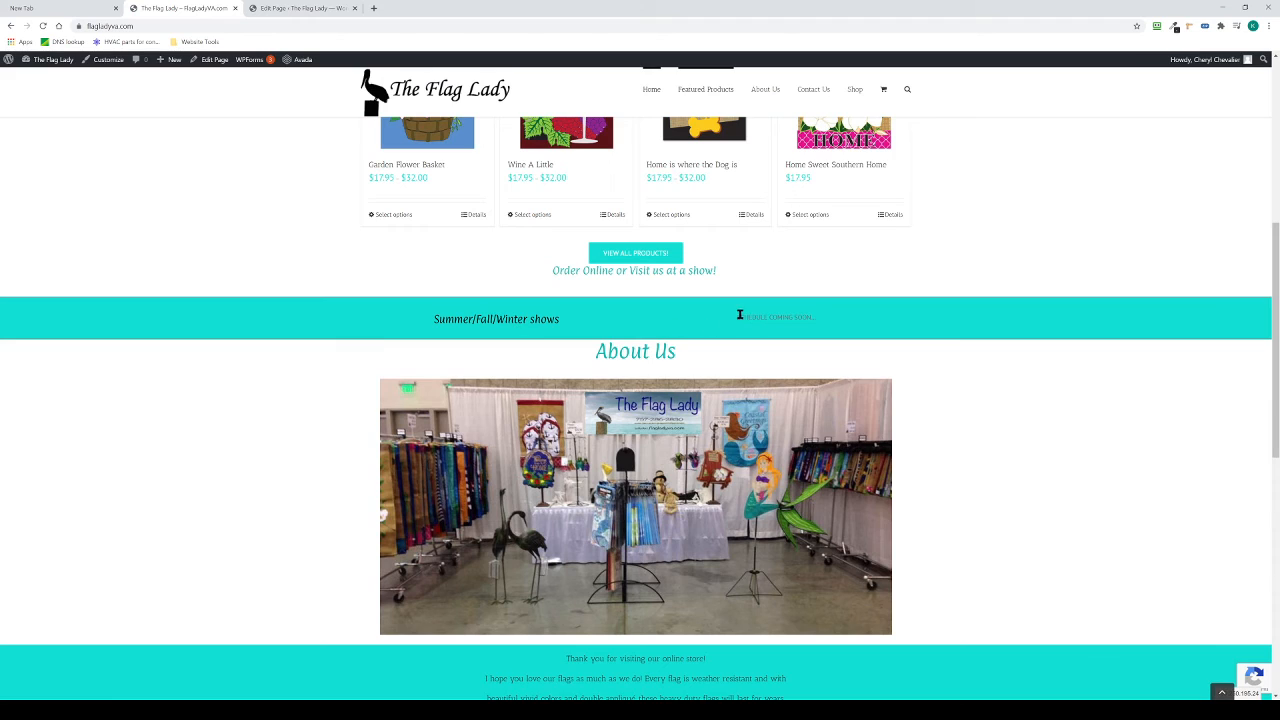
drag(740, 315, 827, 321)
click(621, 296)
Step: Return to the Home page editor and reopen the About us 2 text block at its content
click(330, 8)
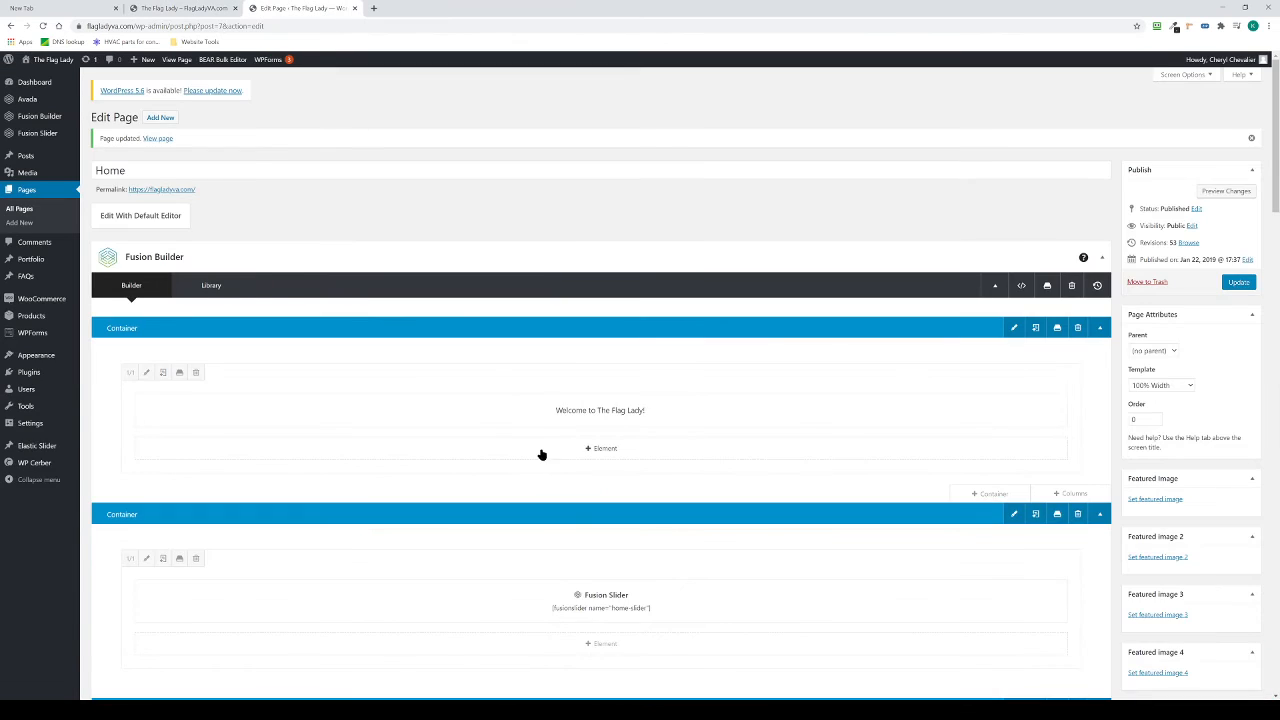
scroll(540, 455, down, 10)
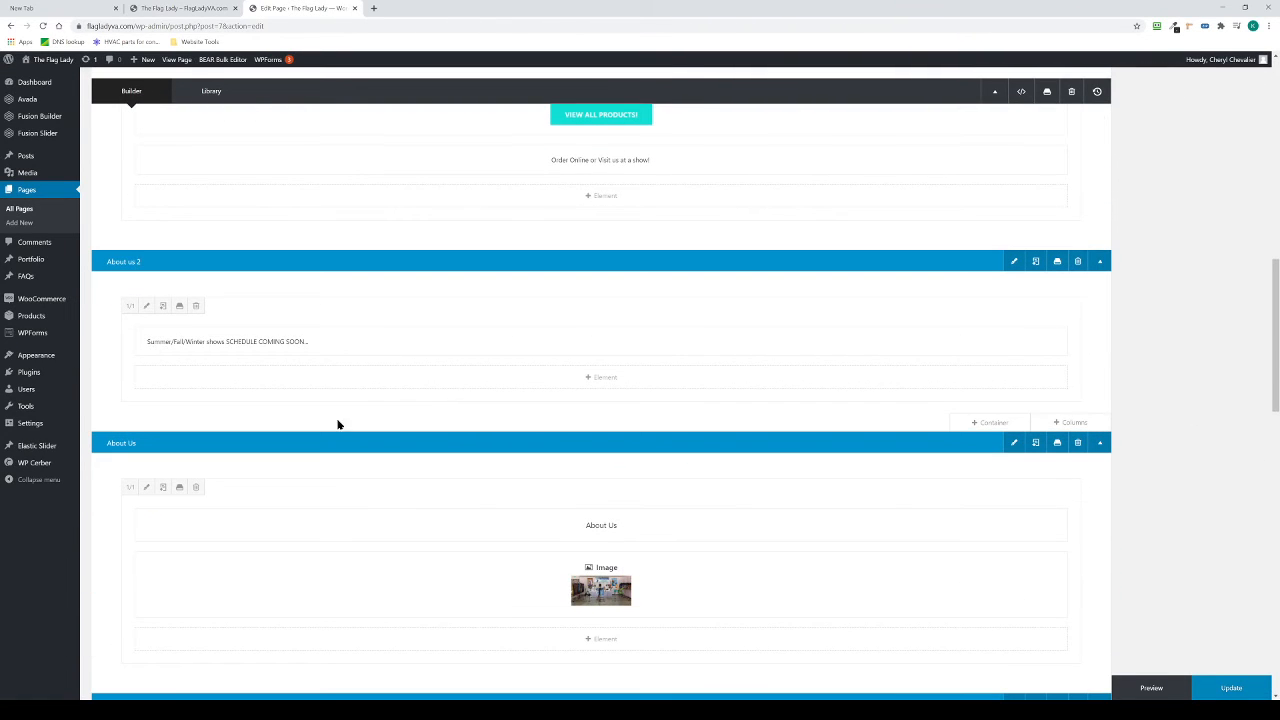
click(580, 343)
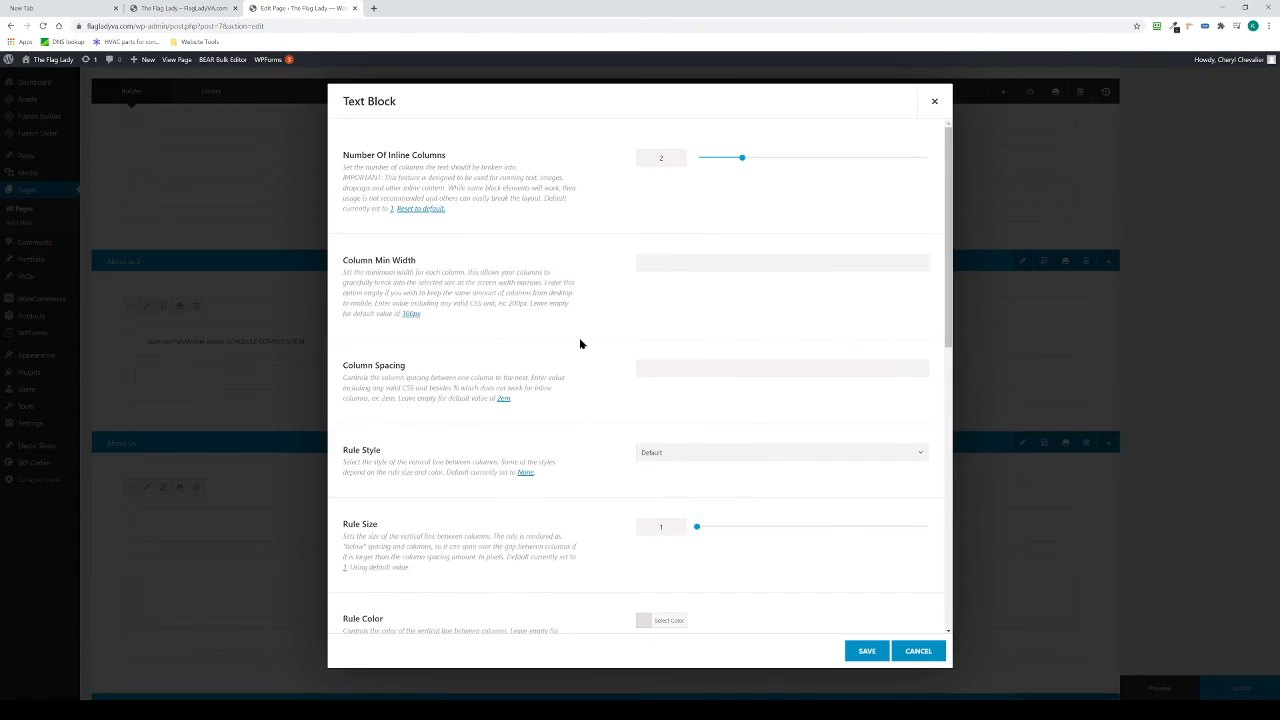
scroll(580, 343, down, 4)
scroll(569, 358, up, 4)
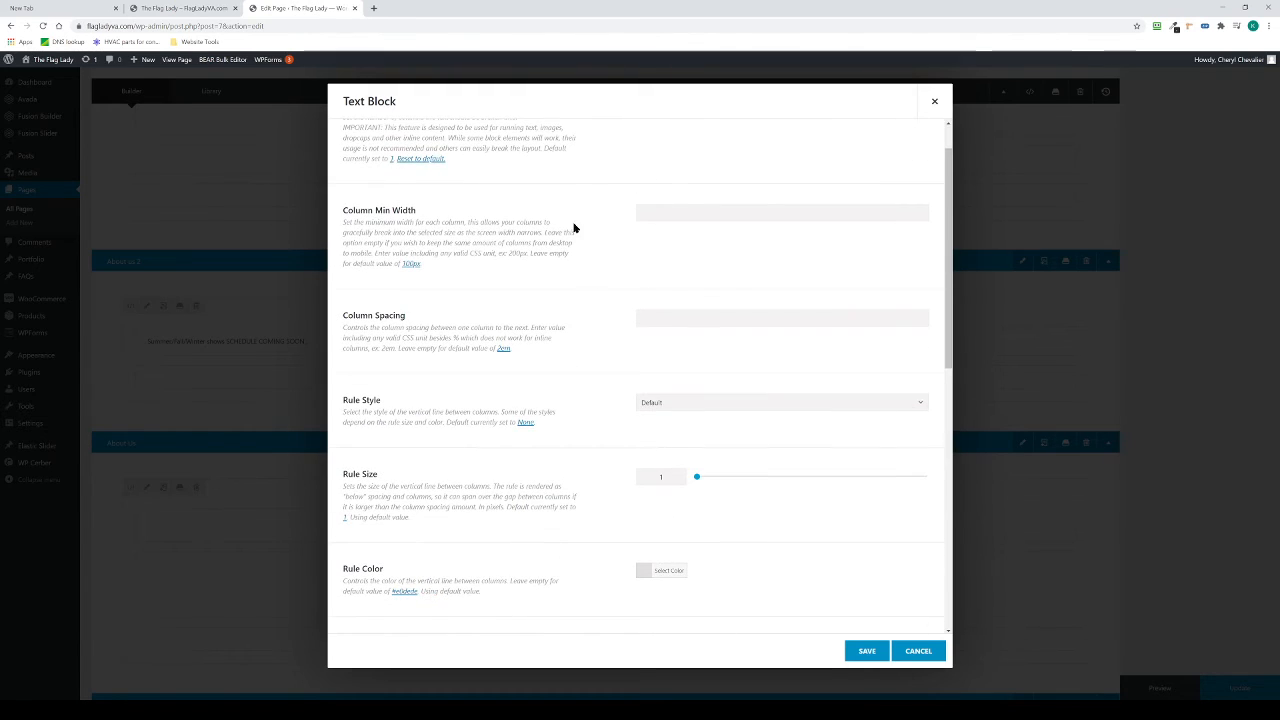
scroll(574, 228, down, 4)
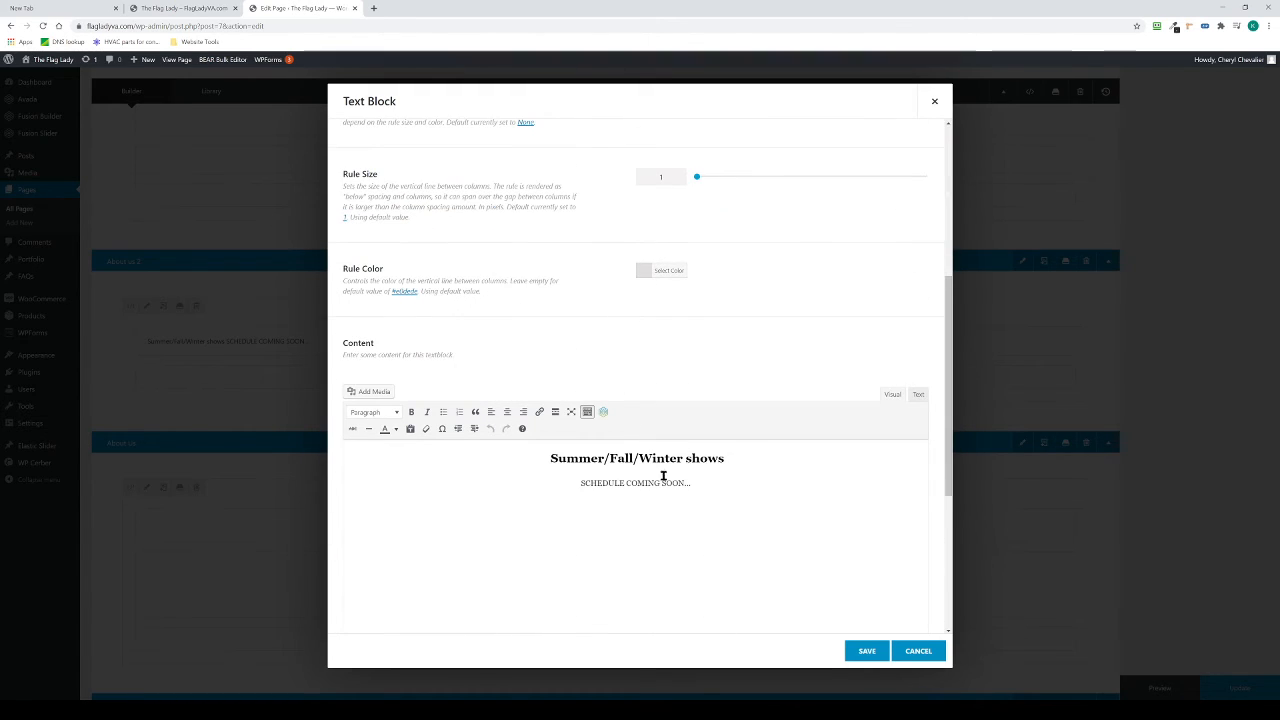
Step: Make the "SCHEDULE COMING SOON..." line white and bold, then save the text block and update the Home page
drag(693, 486, 573, 485)
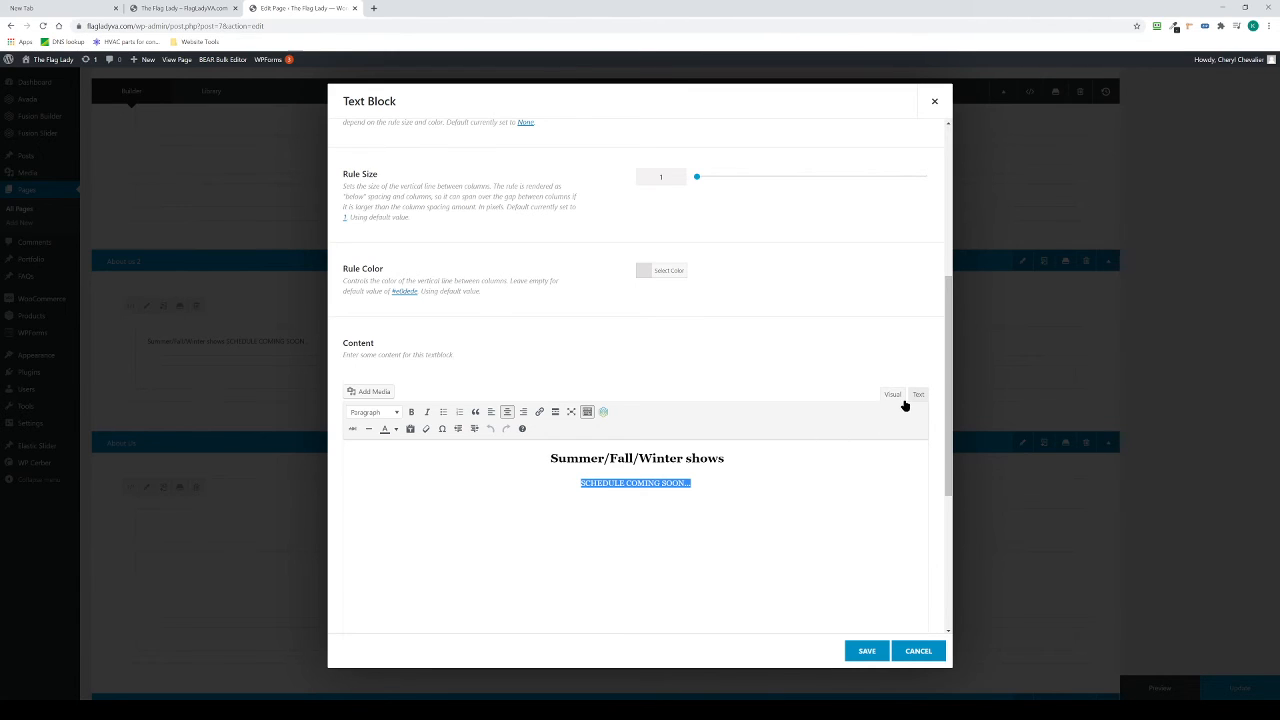
click(396, 430)
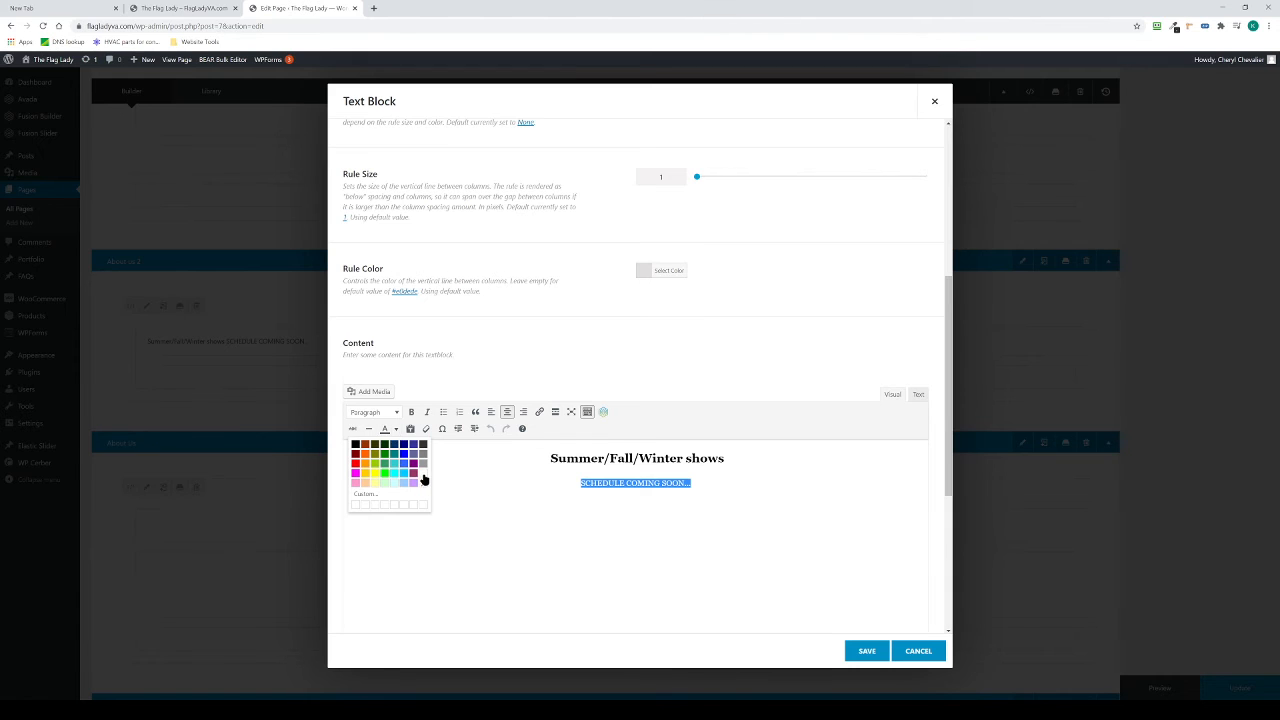
click(423, 480)
click(411, 412)
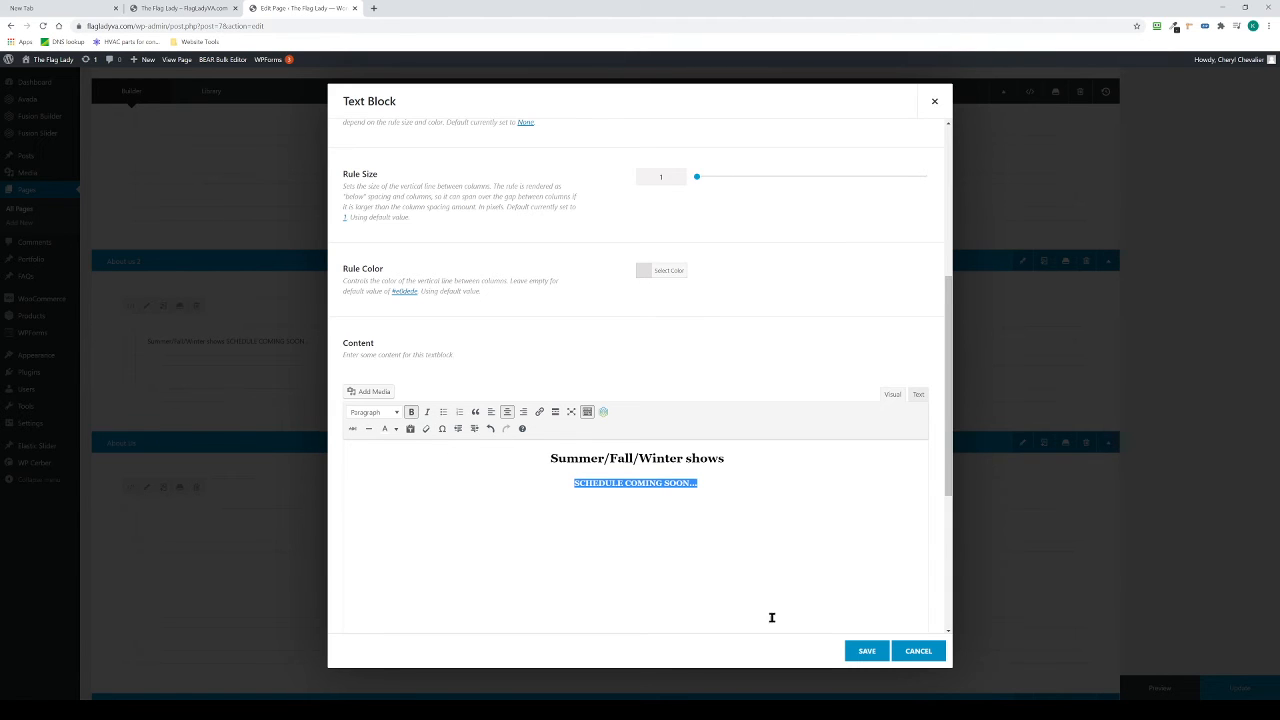
click(867, 651)
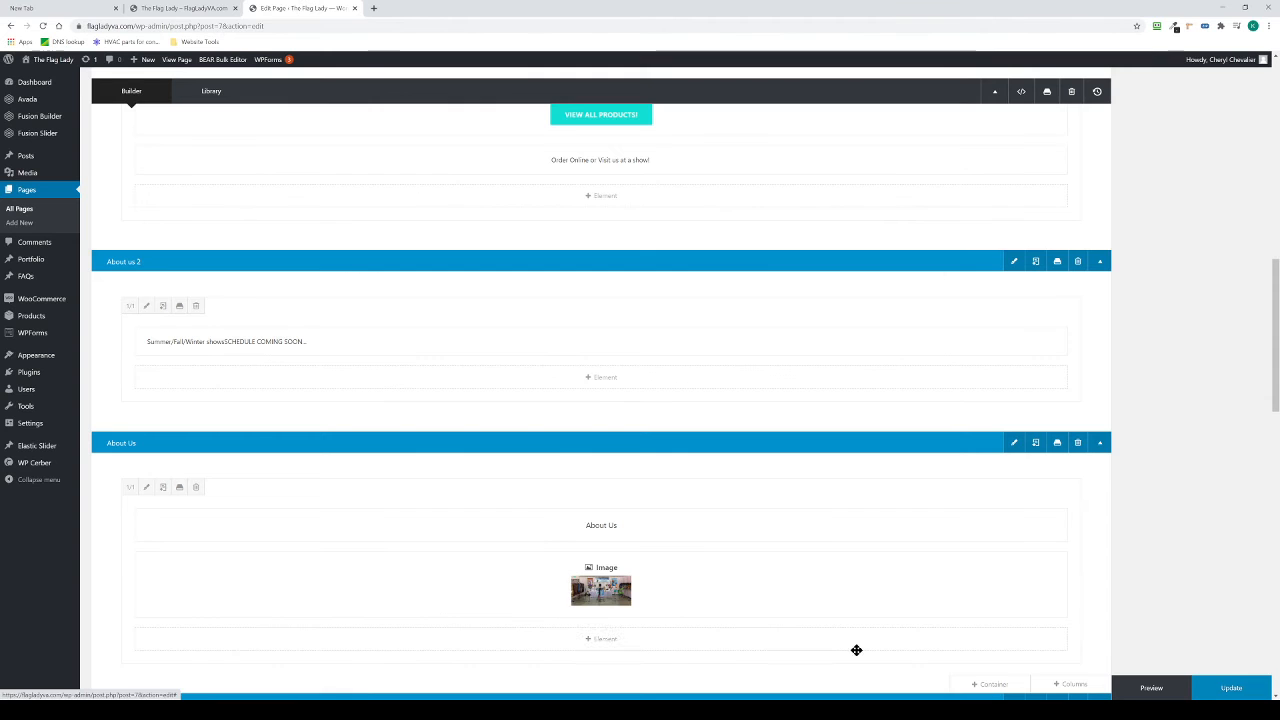
click(1231, 686)
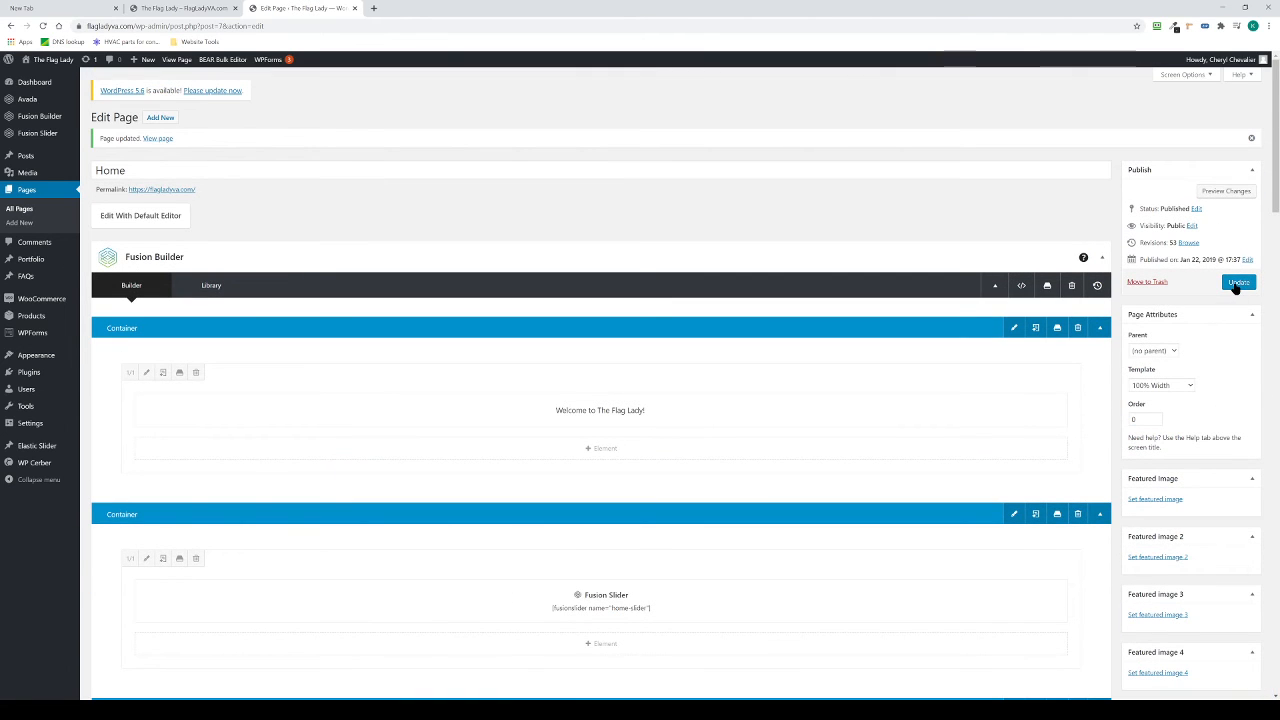
click(1236, 283)
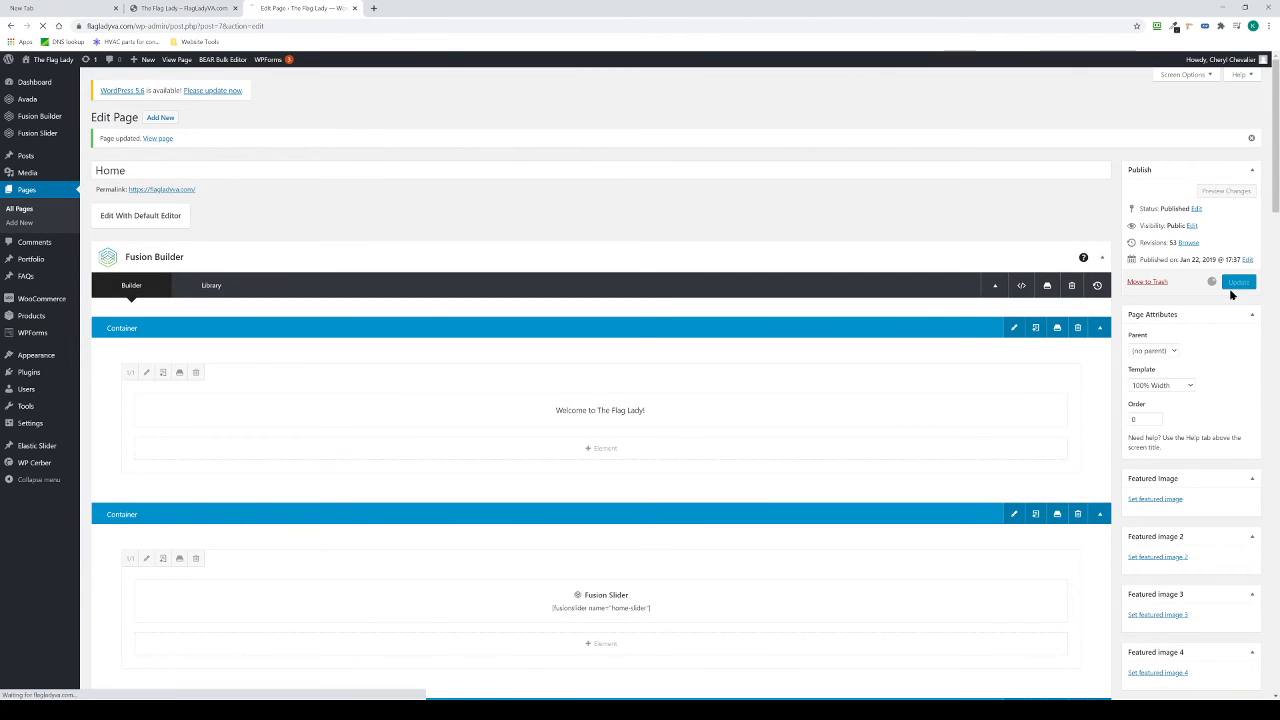
Step: Reload the live home page and check the restyled schedule line and the sections down to Contact Us
click(185, 9)
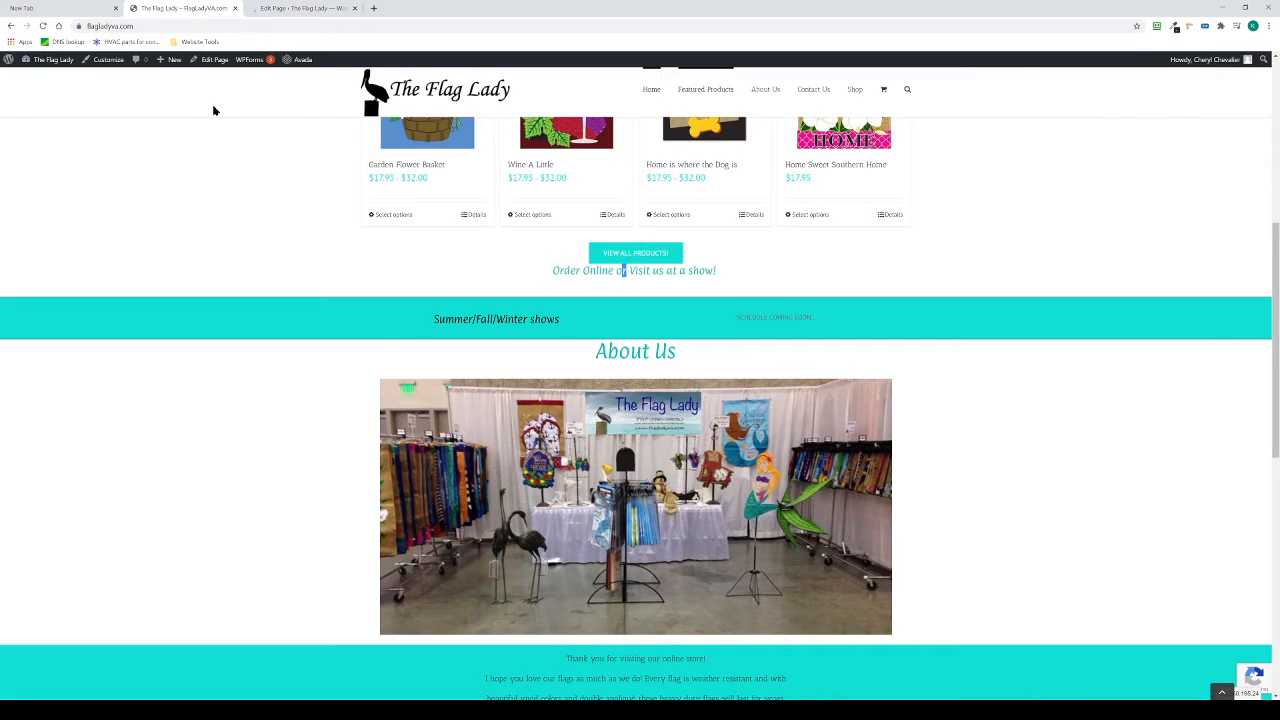
click(42, 25)
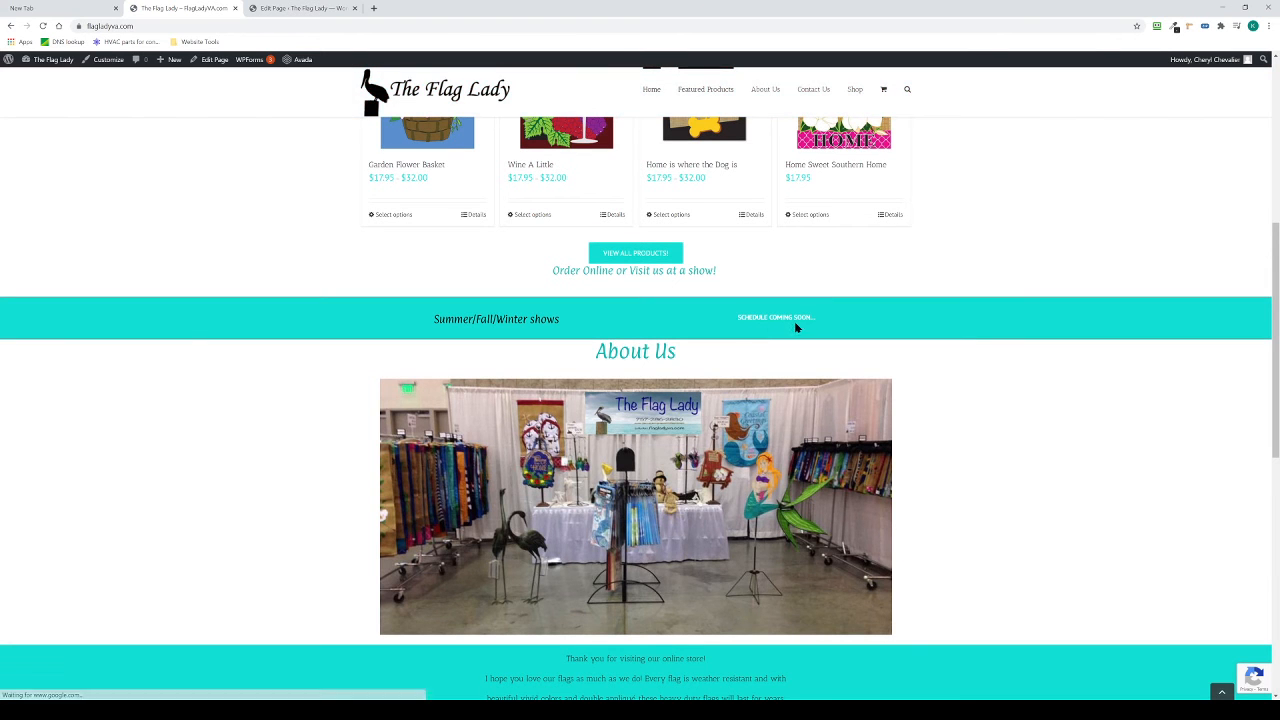
drag(478, 323, 826, 323)
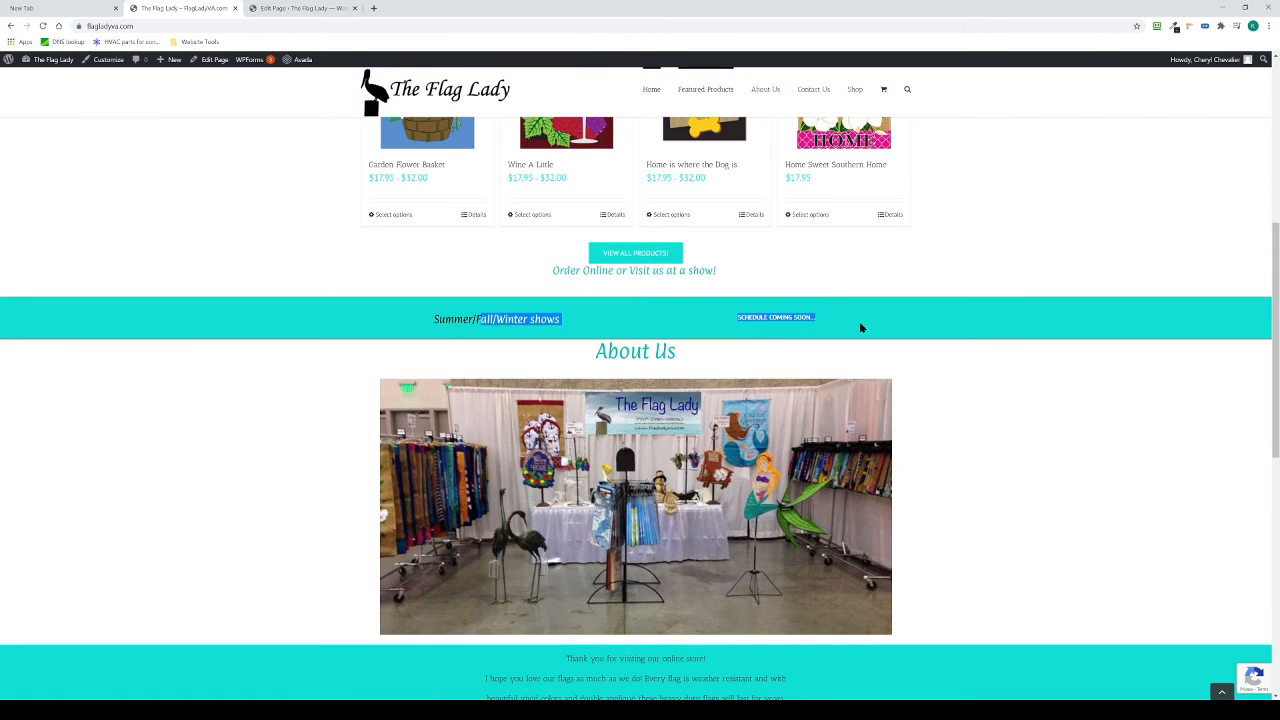
click(838, 326)
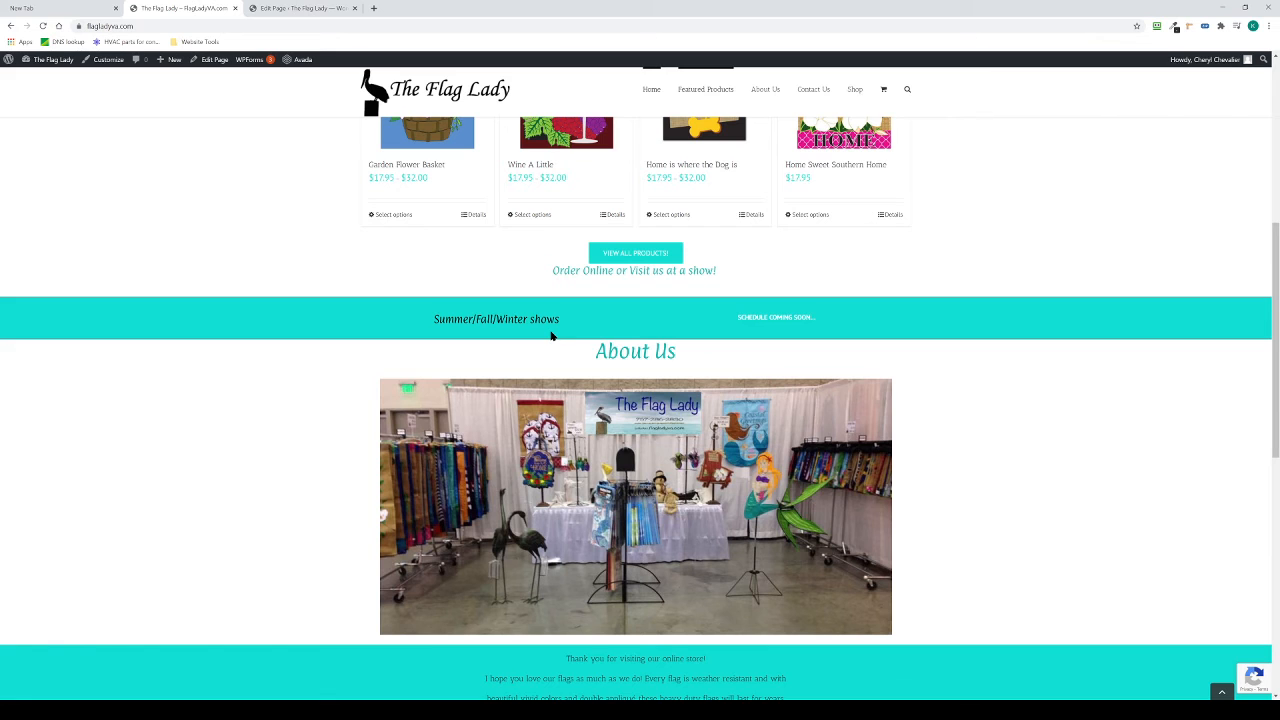
scroll(551, 336, down, 5)
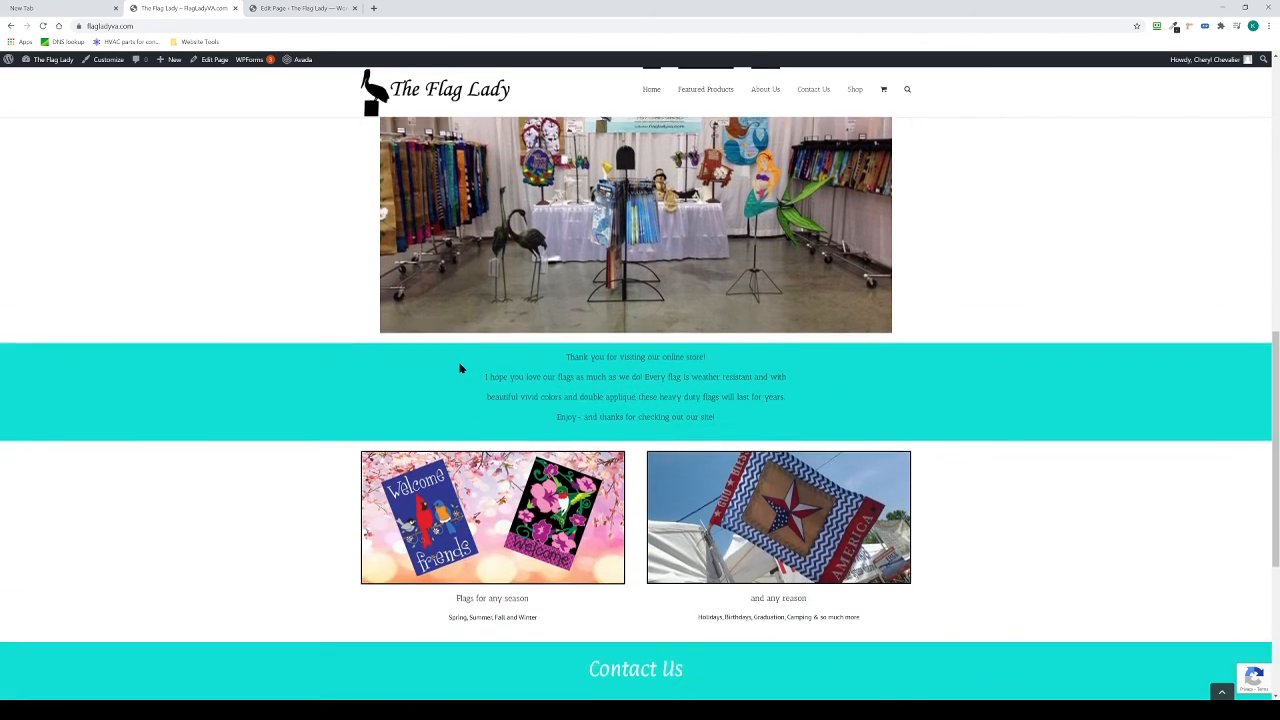
scroll(291, 363, down, 2)
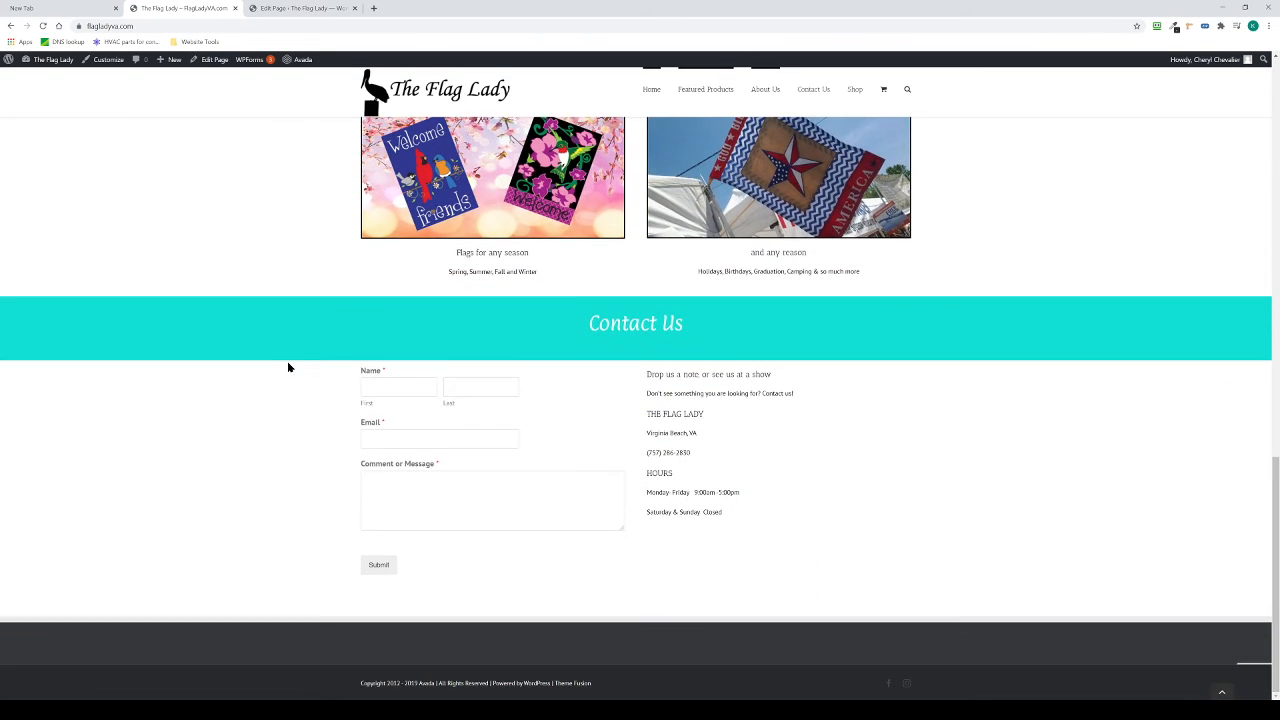
scroll(285, 359, up, 10)
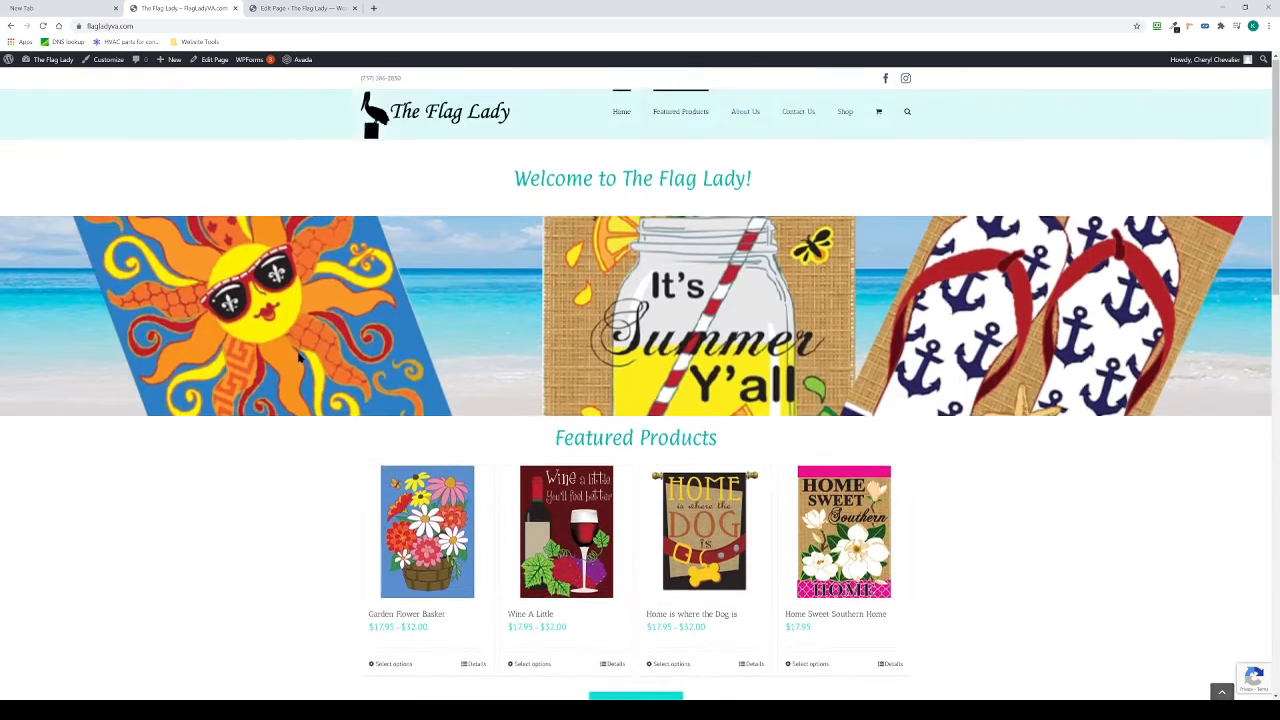
Step: Open the store's product list in the admin area and start the WooCommerce database update
click(297, 10)
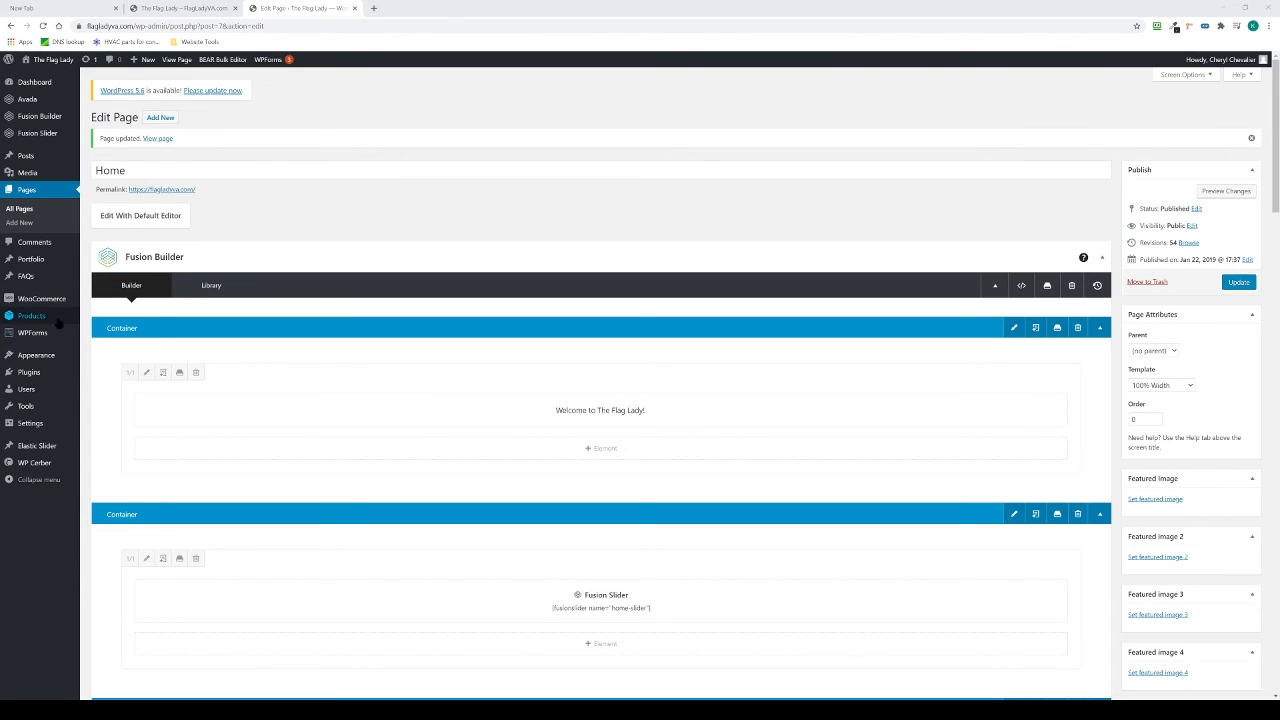
mouse_move(38, 318)
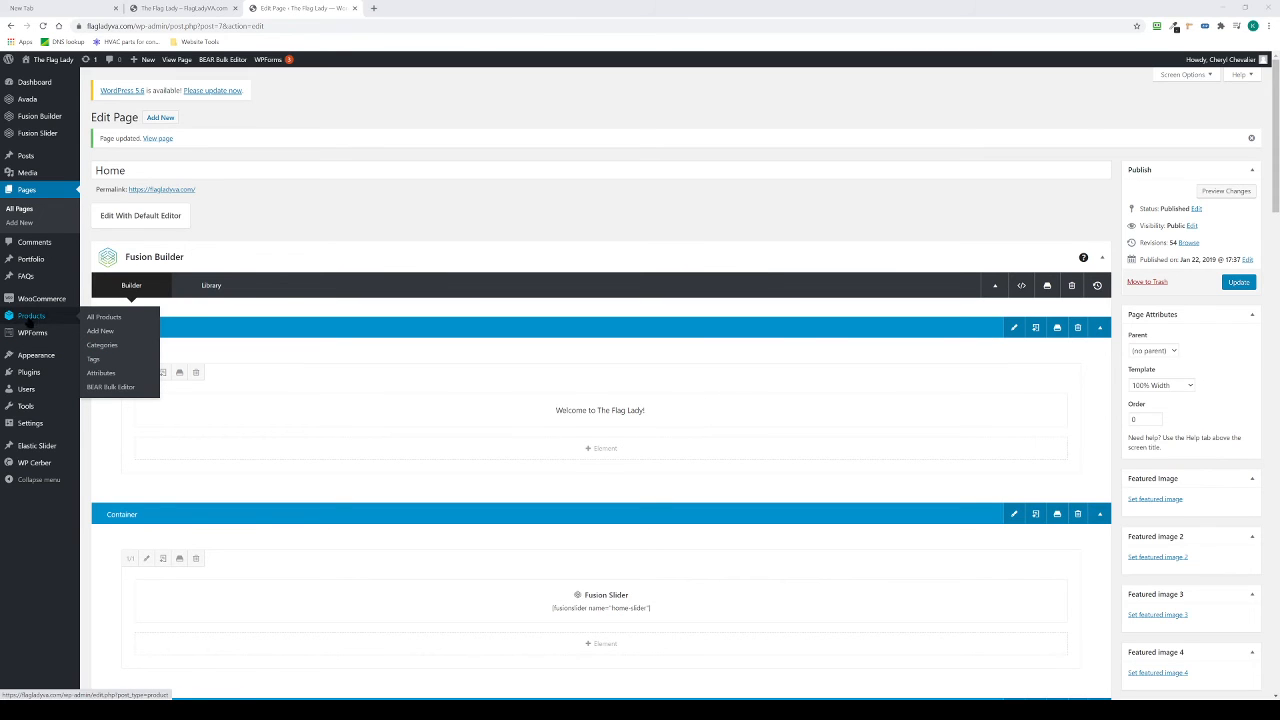
click(33, 320)
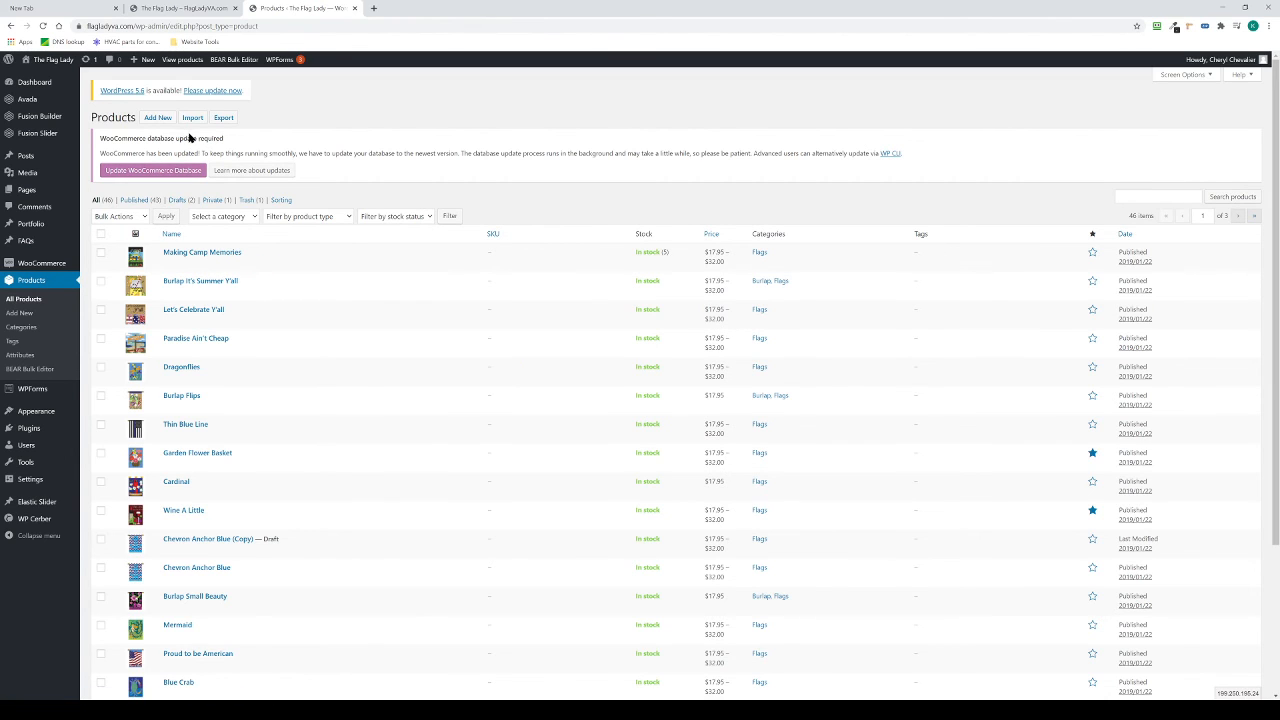
click(172, 169)
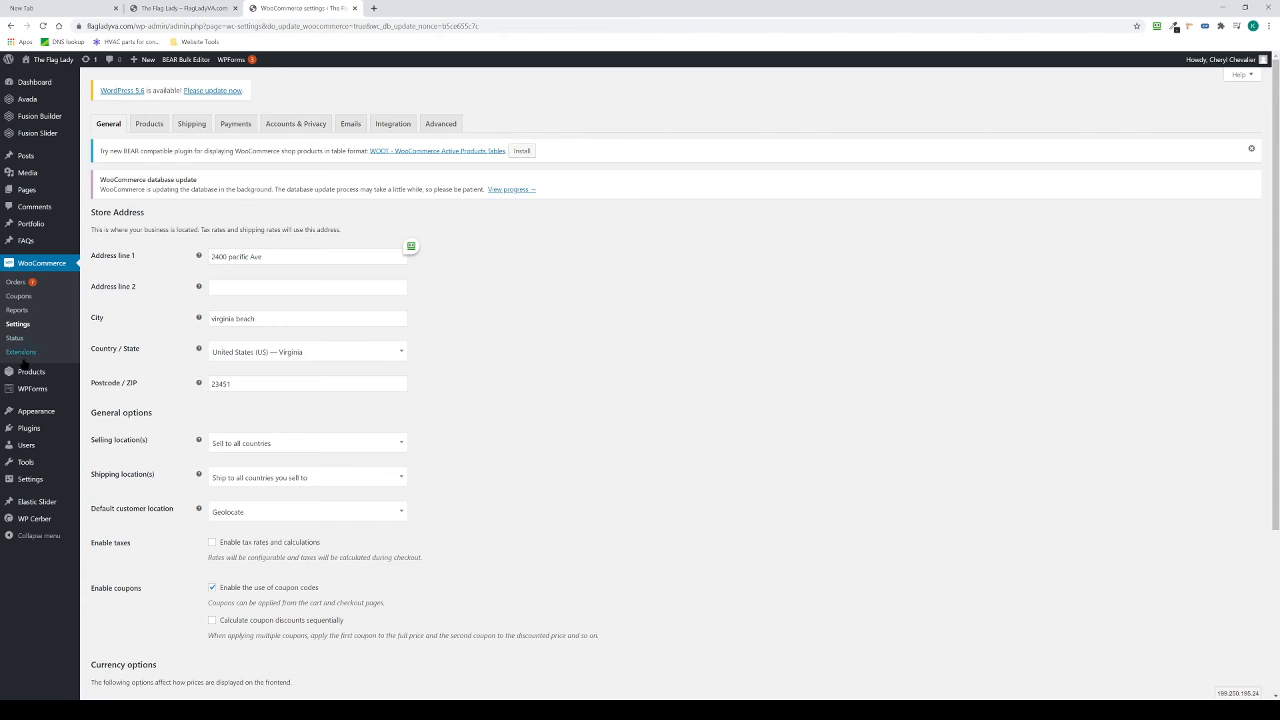
Step: Start a new product named "Sign with parrot" with the description "description of the sign"
click(30, 371)
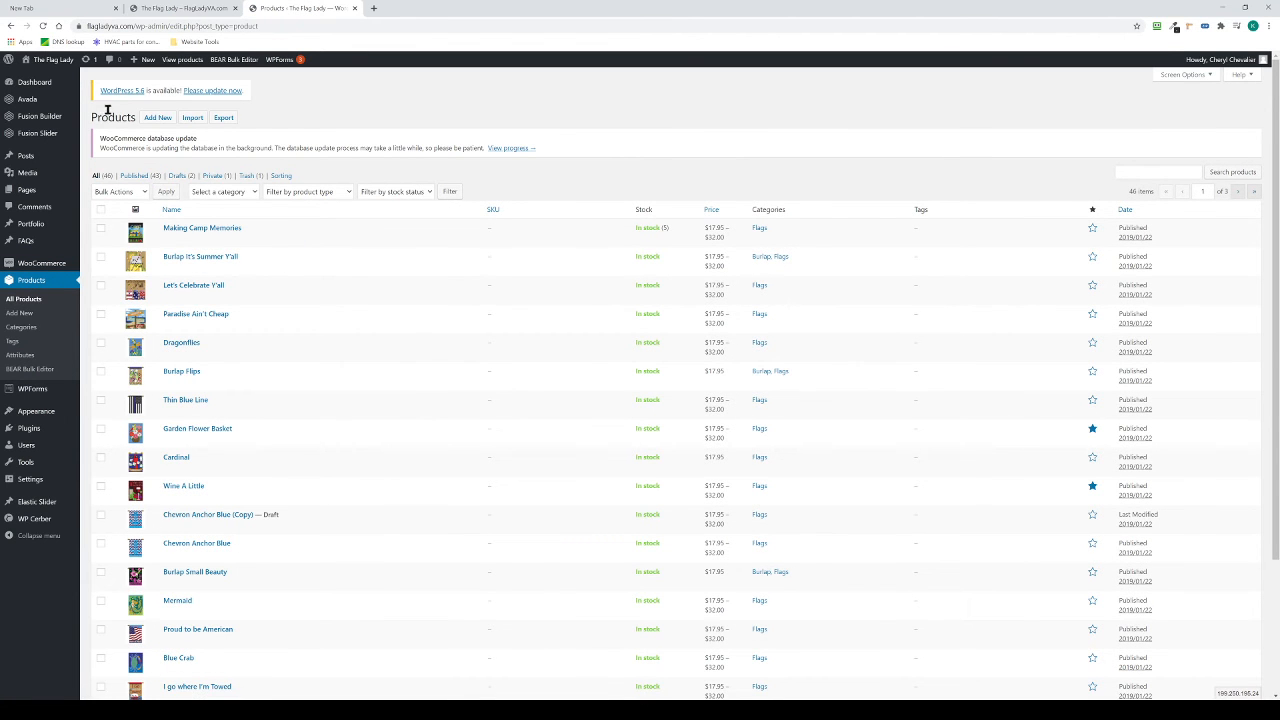
click(162, 119)
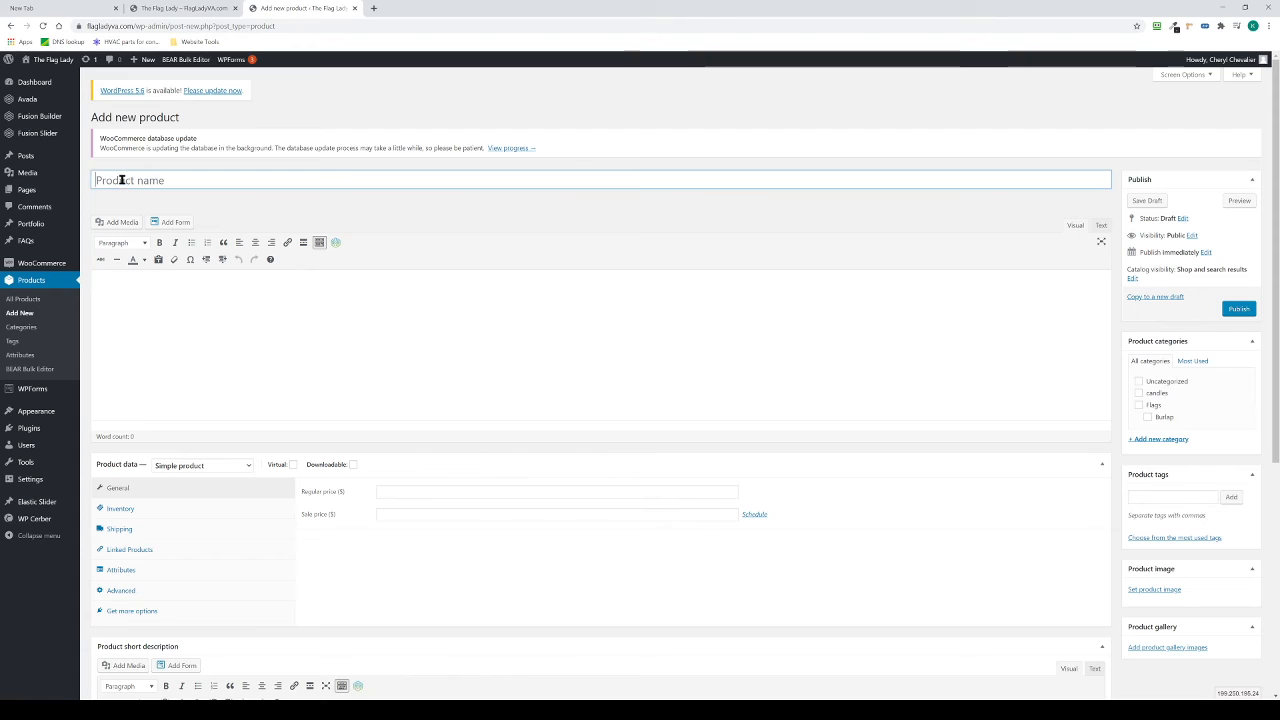
click(123, 181)
text(sAM)
key(BackSpace)
key(BackSpace)
key(BackSpace)
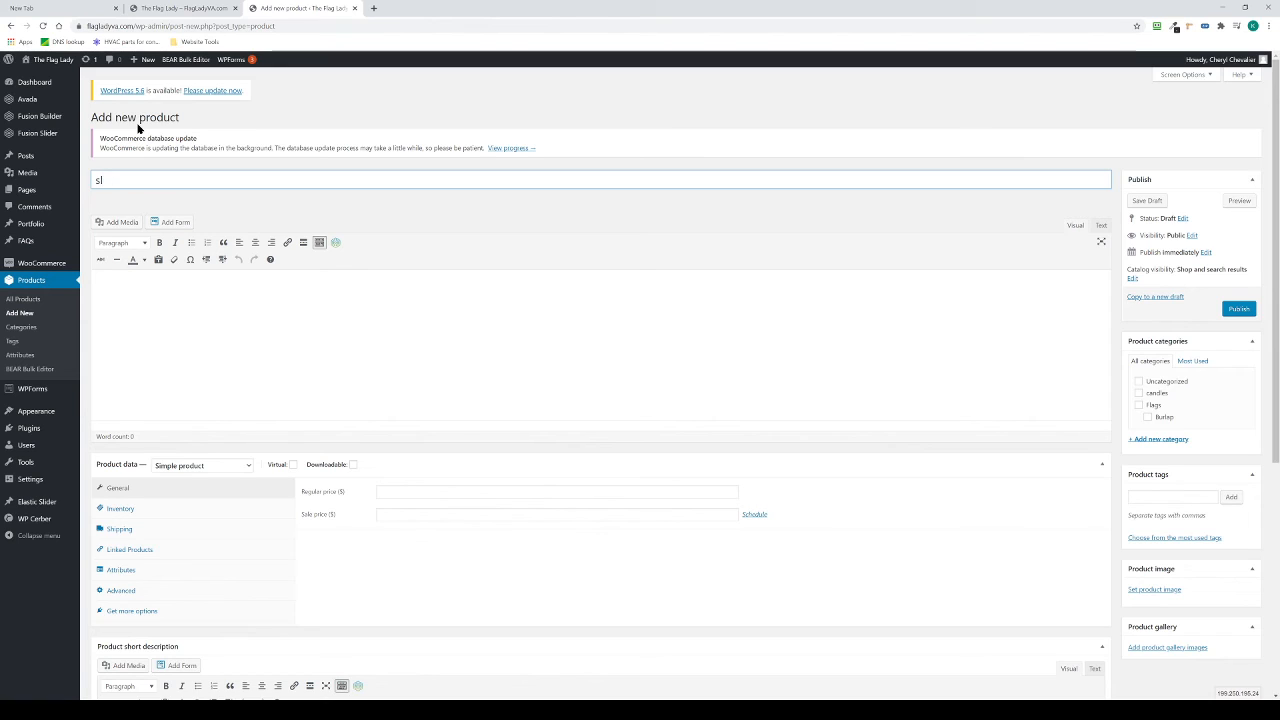
text(Sign)
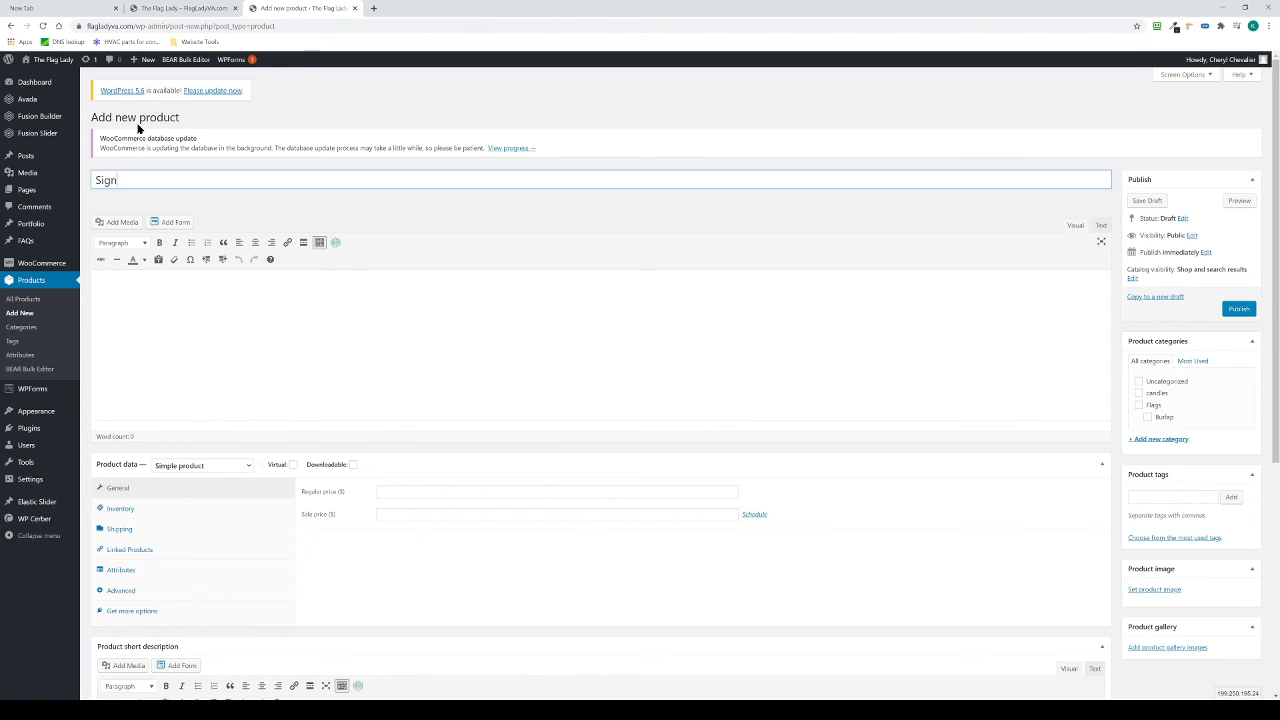
text( with parrot)
click(187, 323)
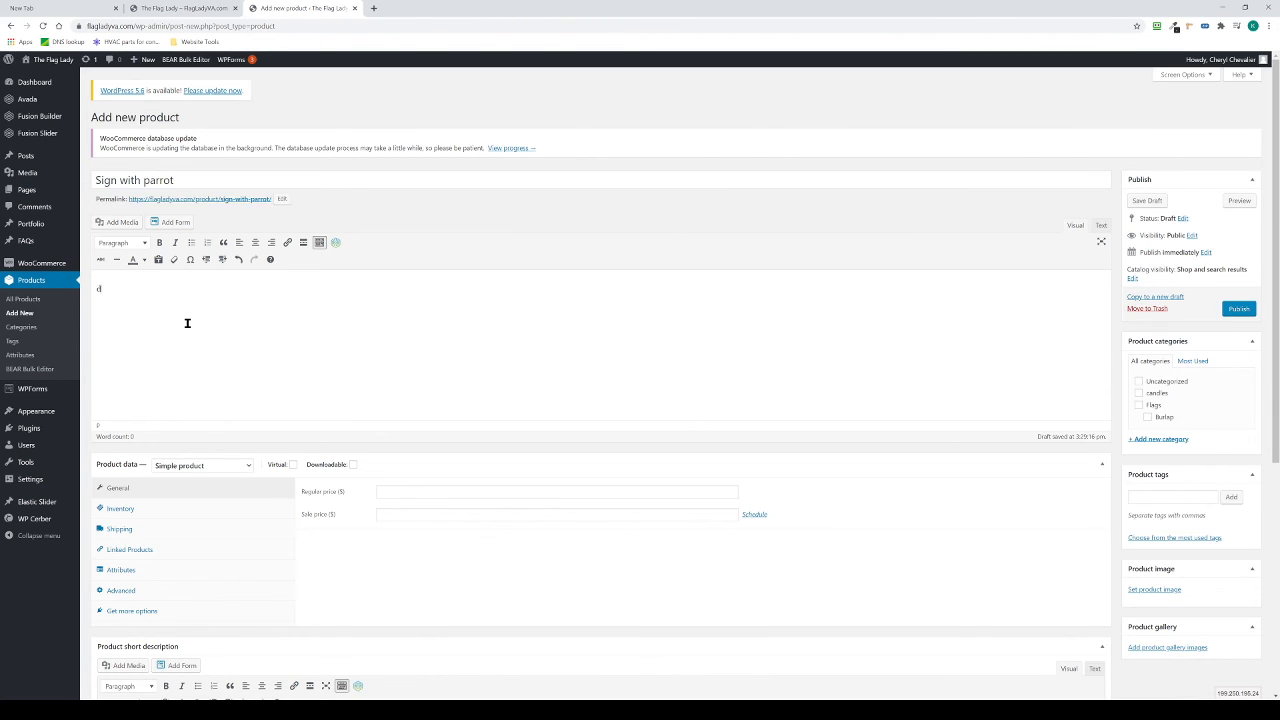
text(description of the sign)
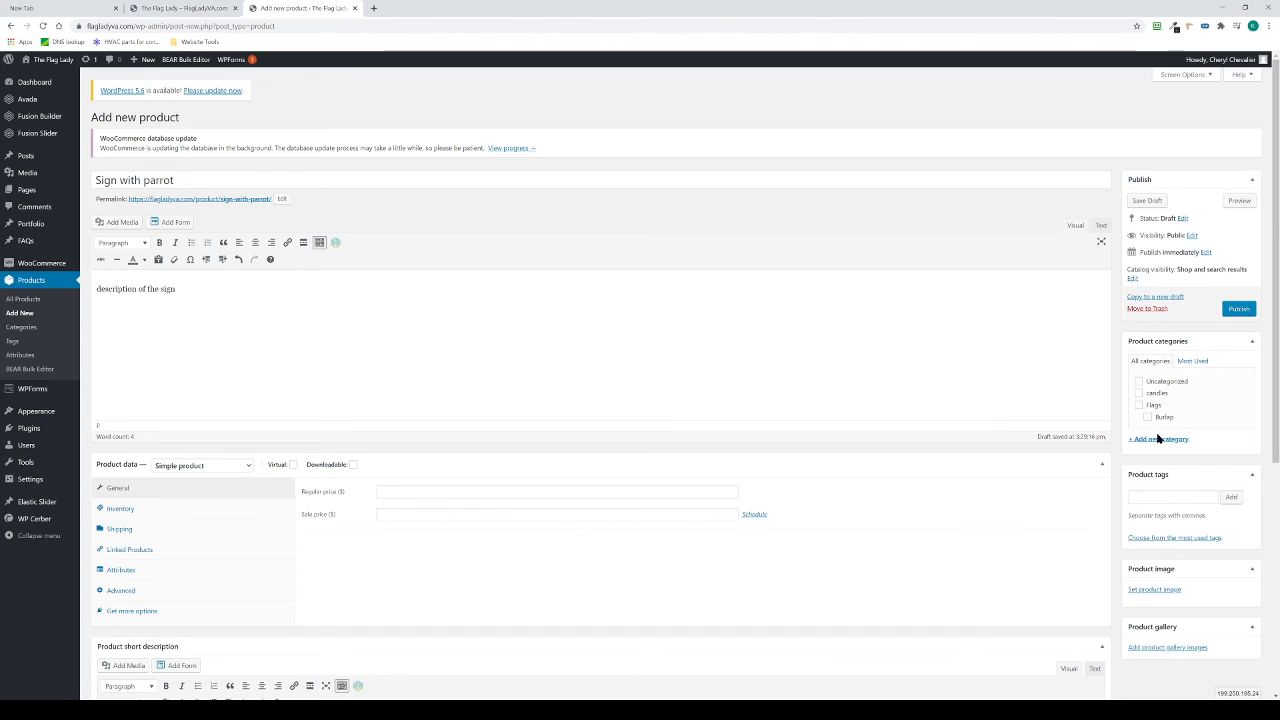
Step: Add a new product category "sign" with no parent and assign it to the Sign with parrot product
click(1159, 440)
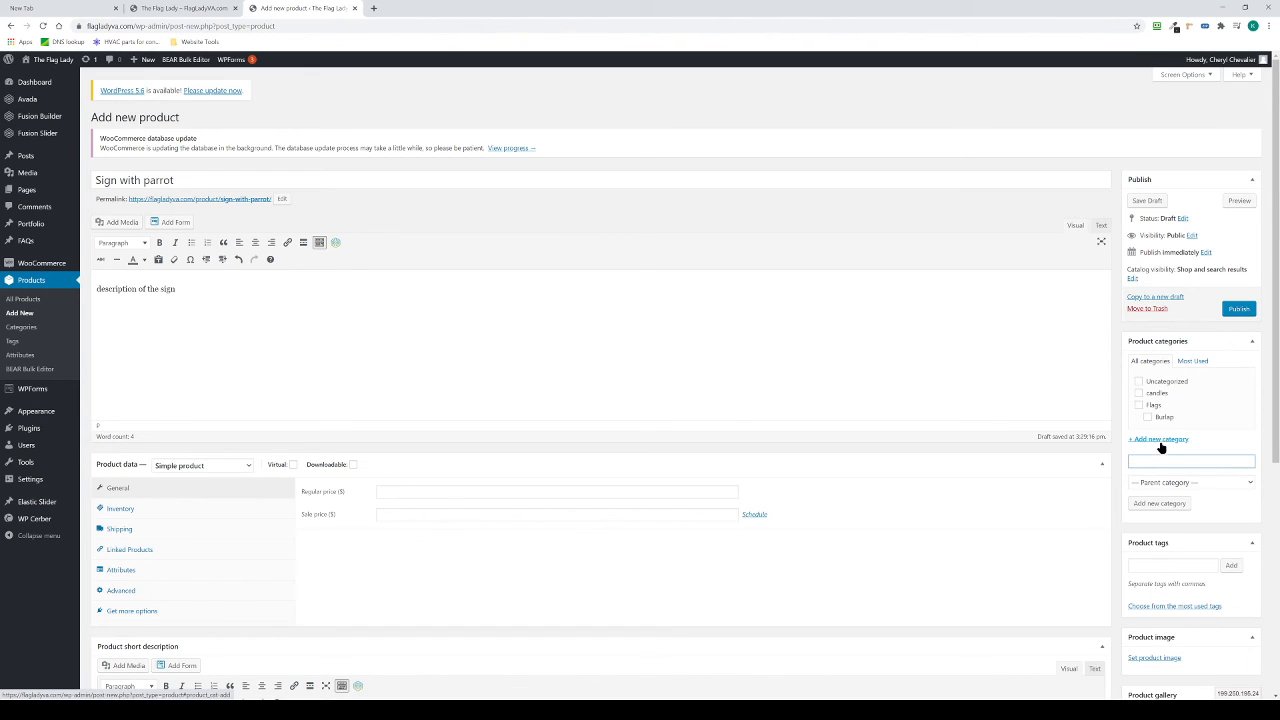
text(sign)
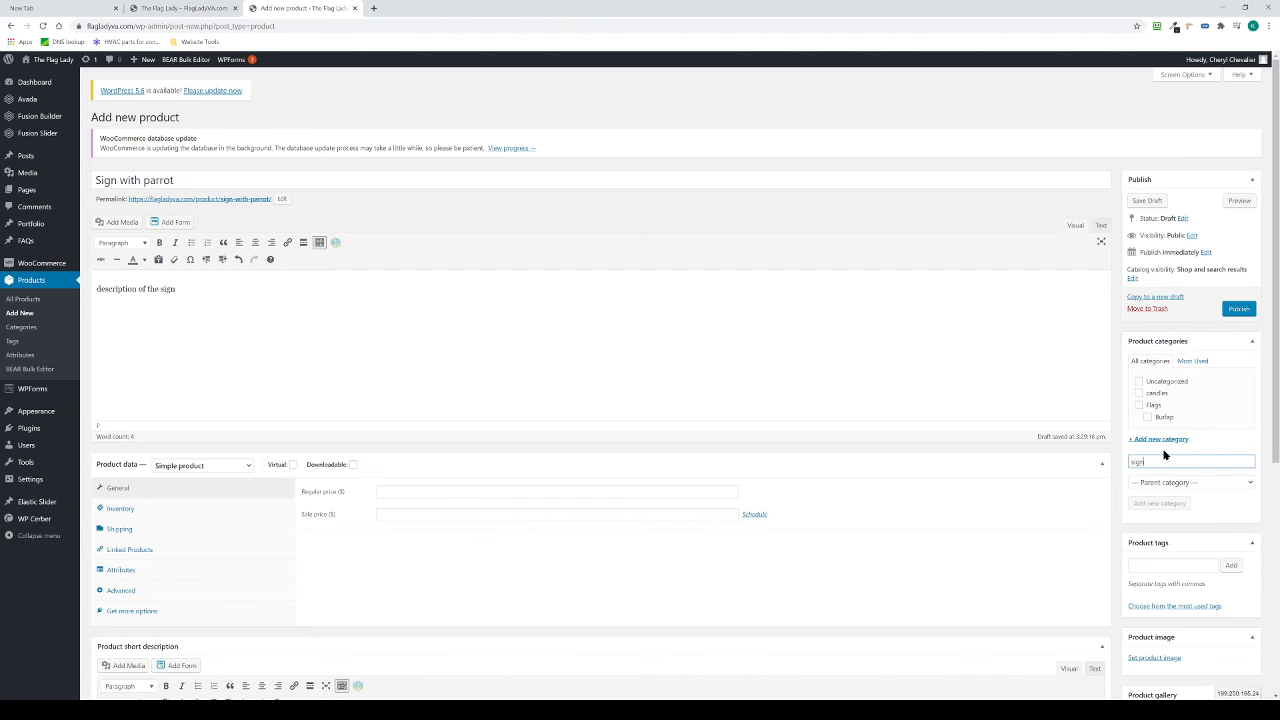
key(Return)
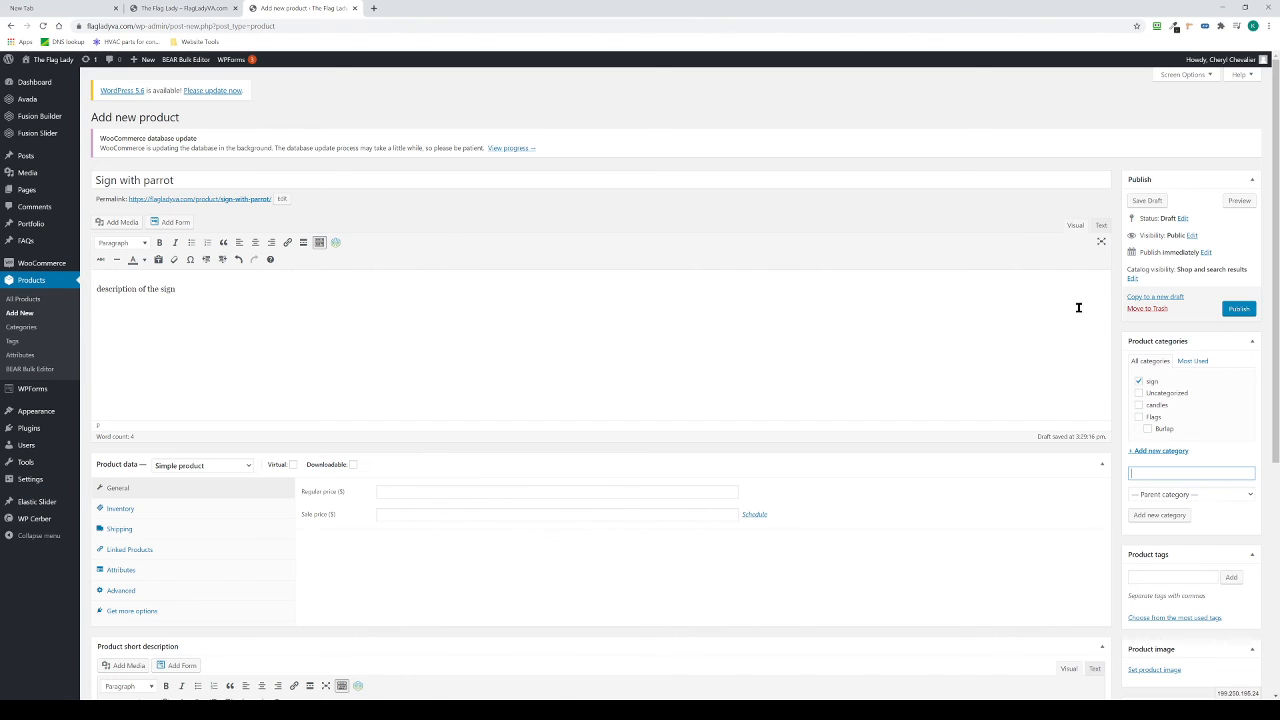
Step: Try to upload the file 15re_house2.svg from the computer as the product image for Sign with parrot
scroll(1070, 320, down, 2)
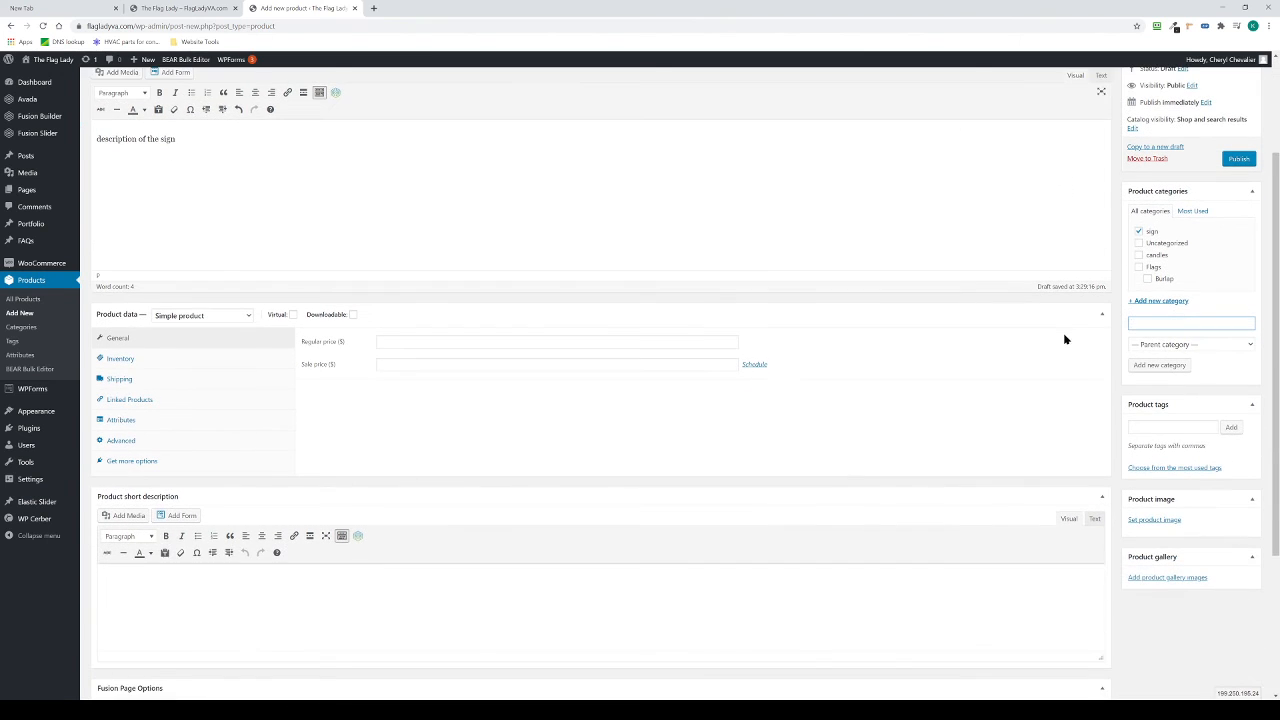
click(1165, 520)
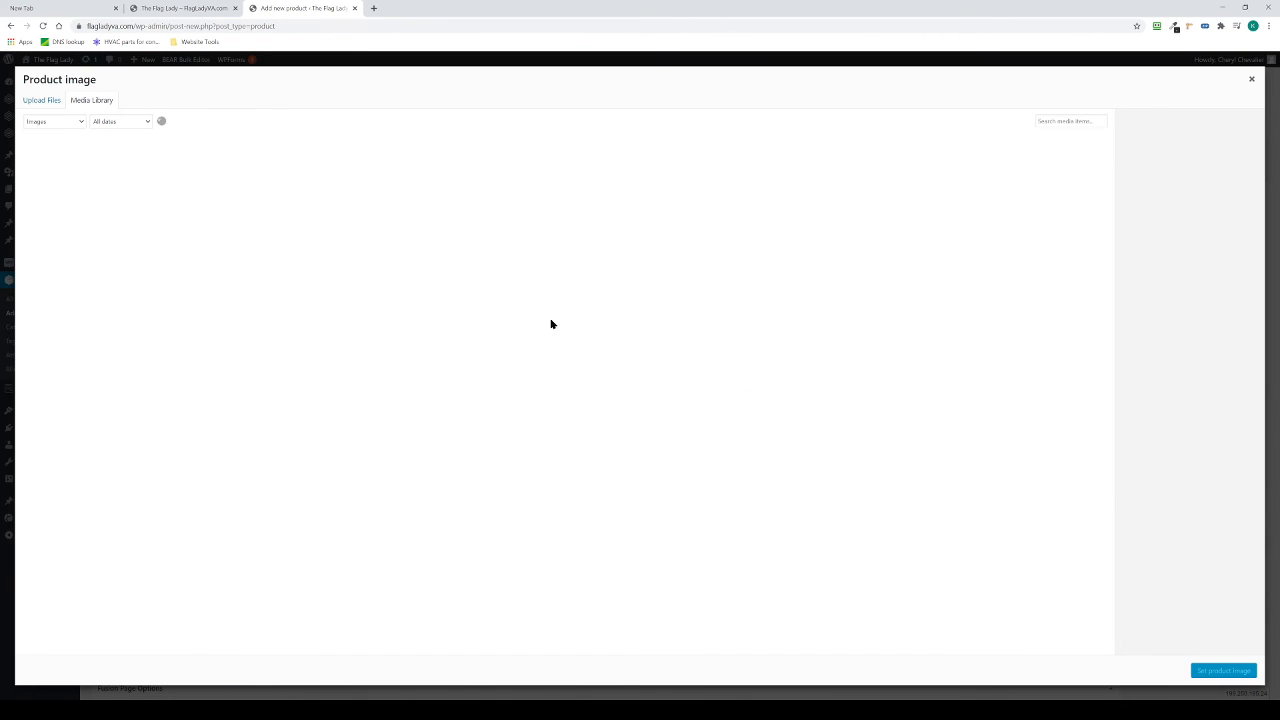
click(46, 103)
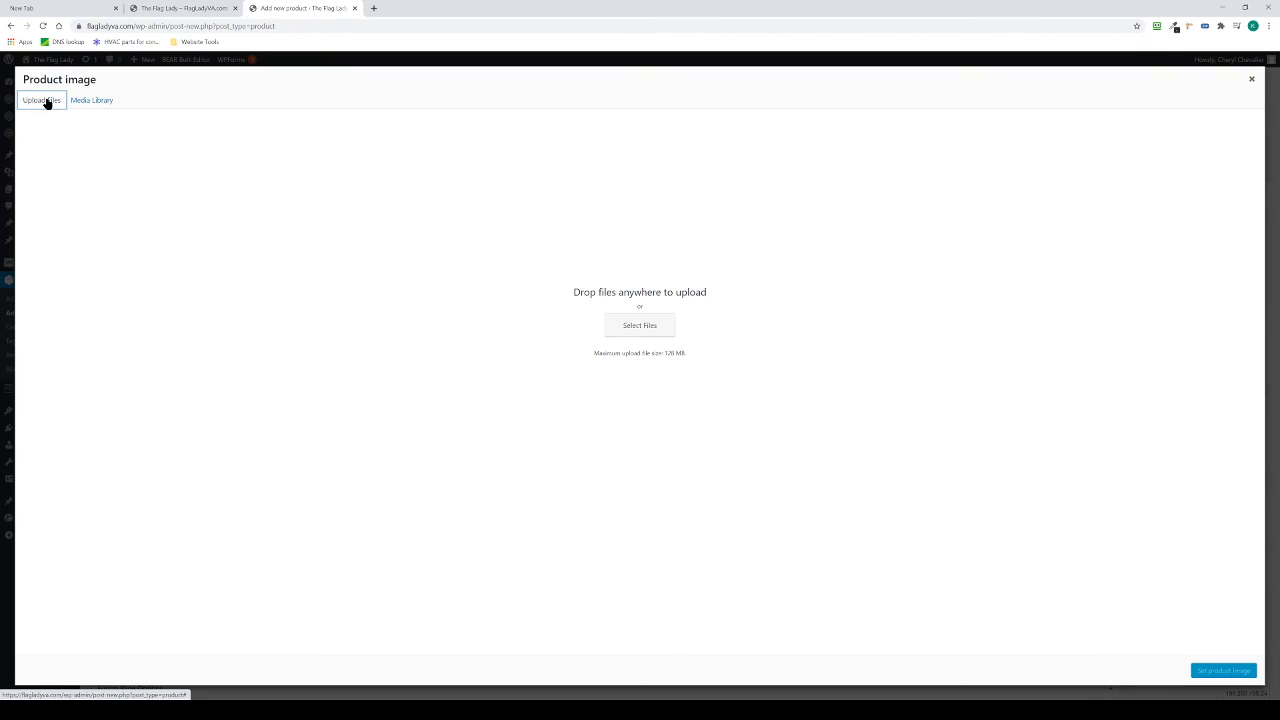
click(623, 329)
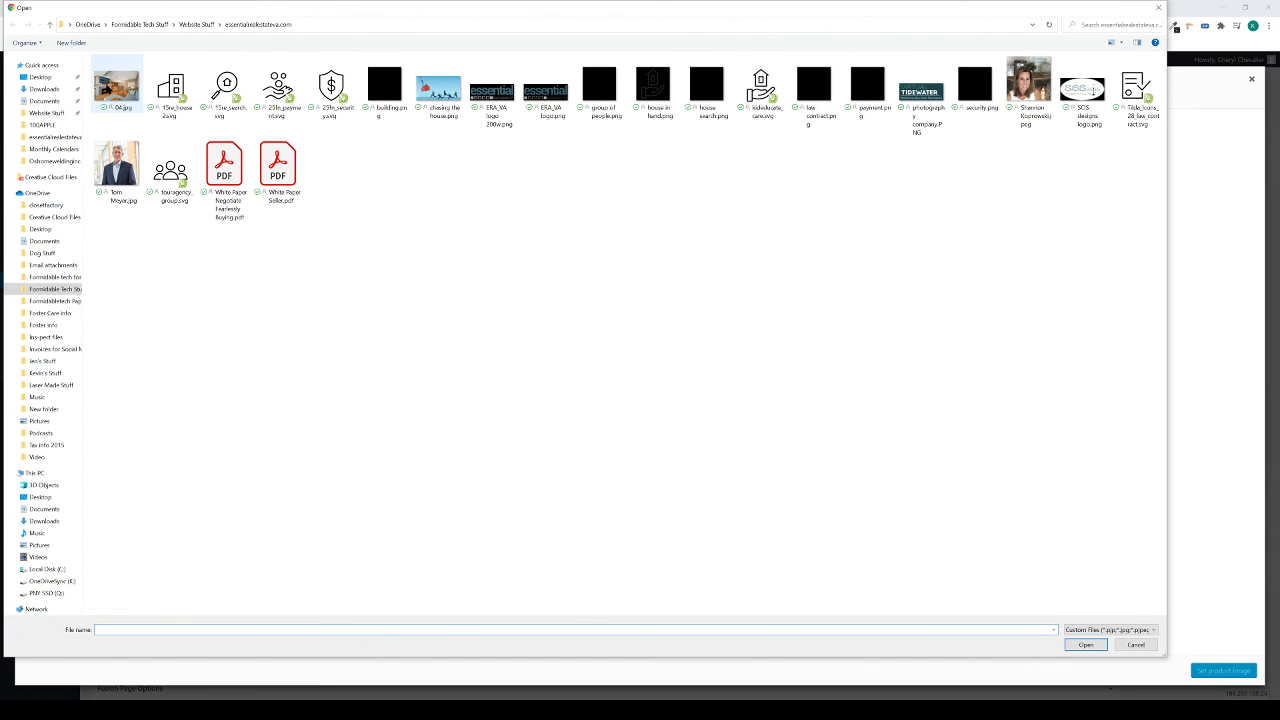
click(138, 88)
click(170, 88)
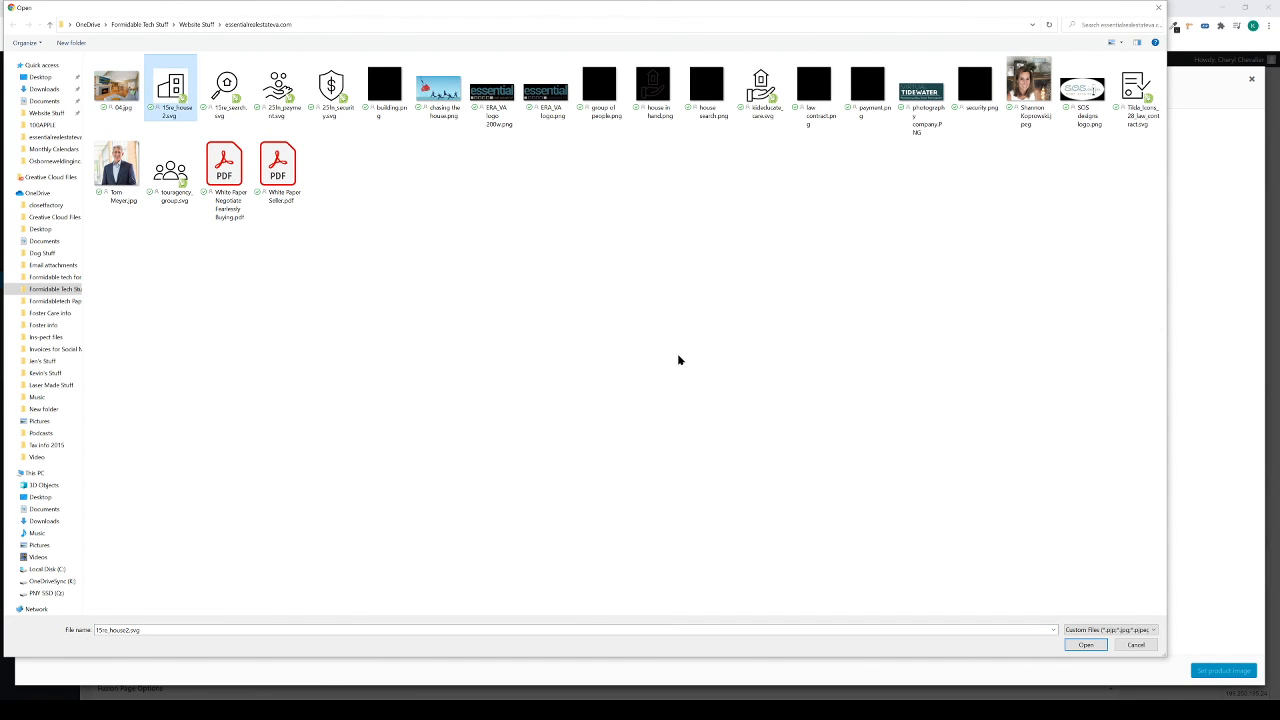
click(1090, 645)
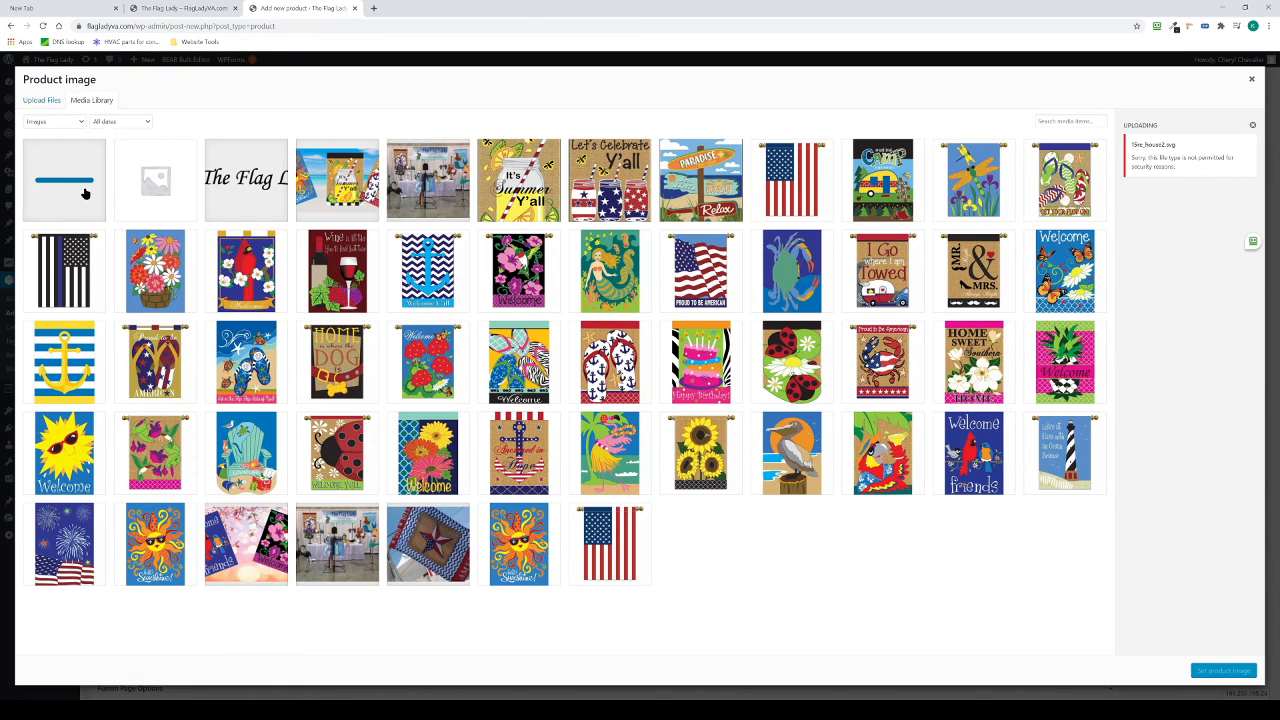
click(1253, 129)
click(57, 203)
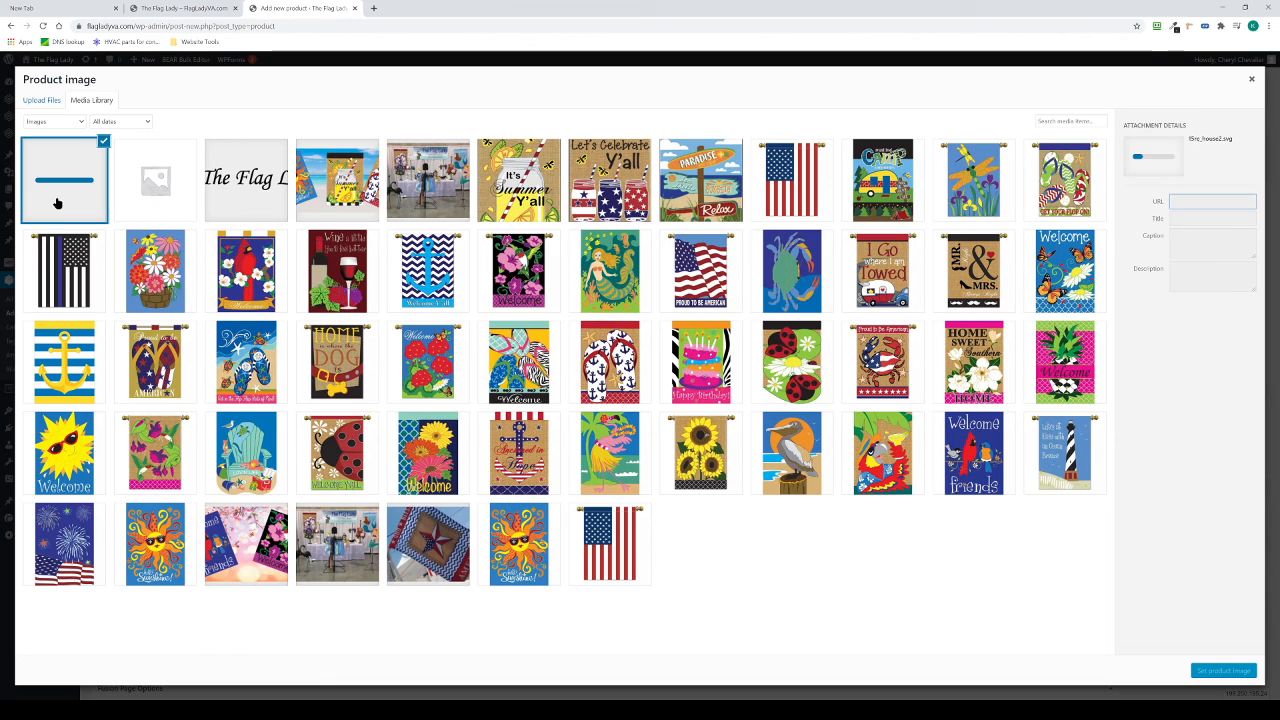
click(70, 192)
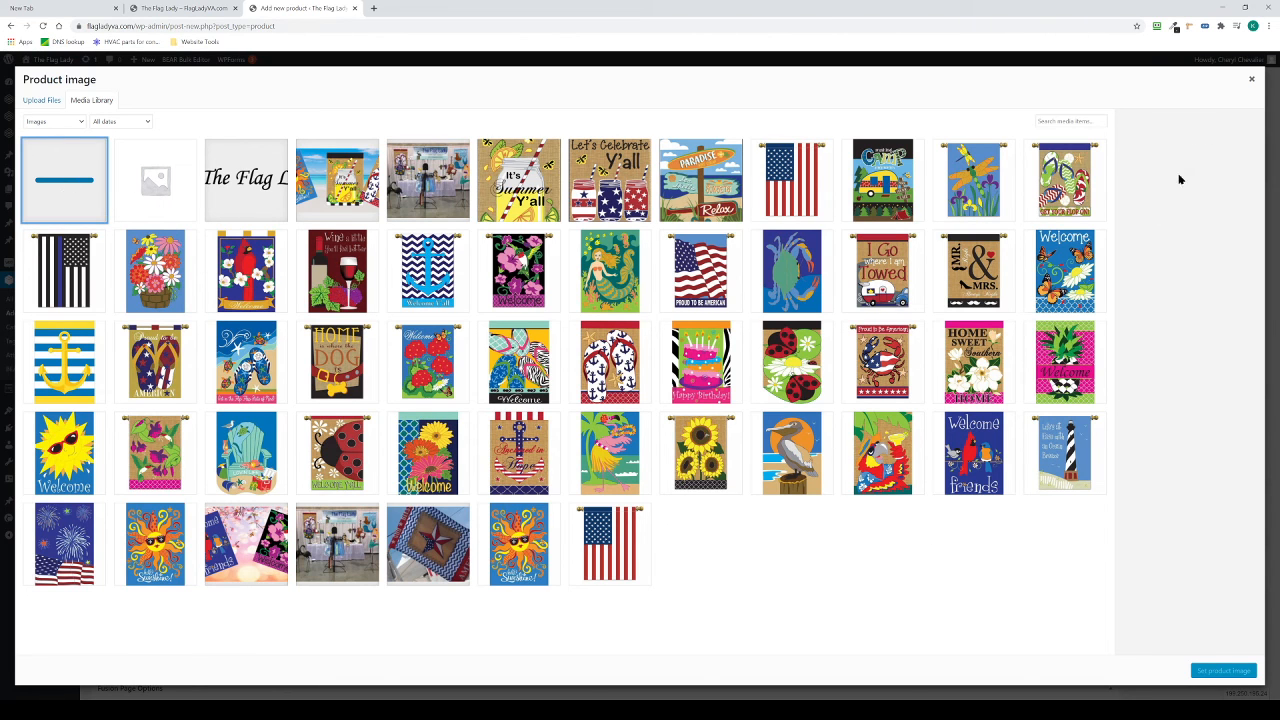
click(1251, 79)
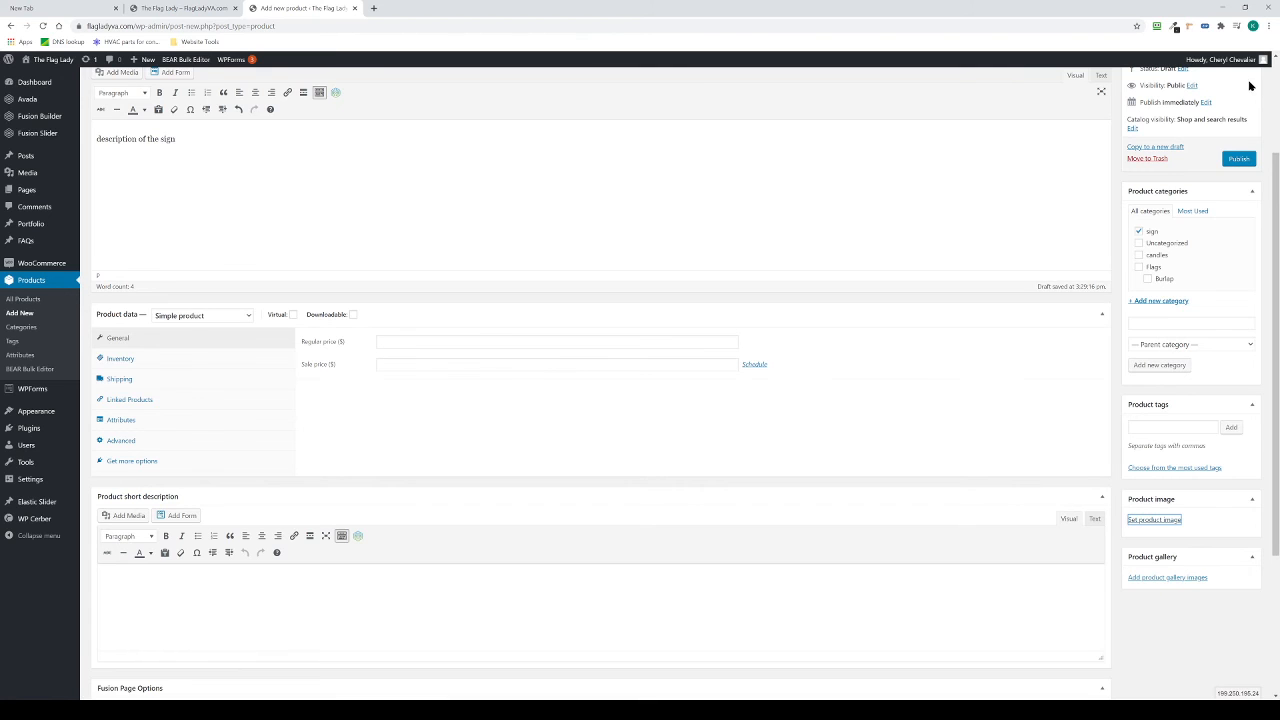
Step: Set the existing "flagladyva slider" picture from the media library as the product image
click(1160, 519)
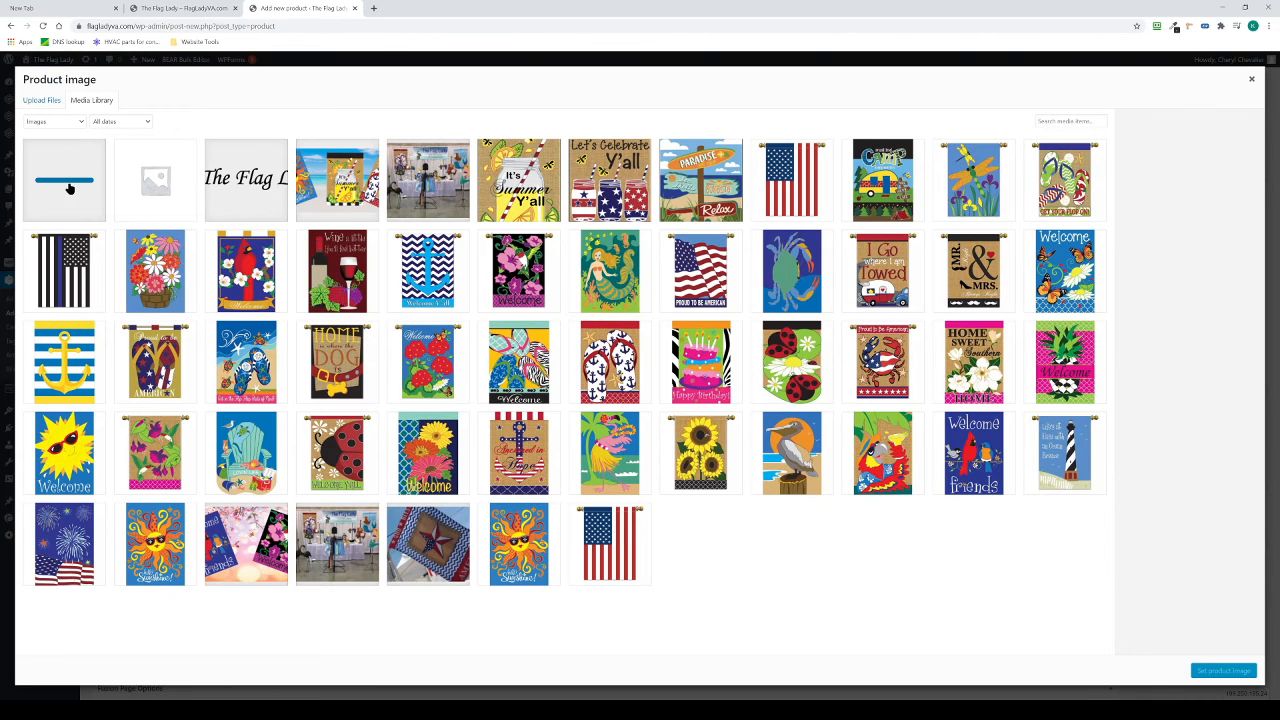
click(345, 186)
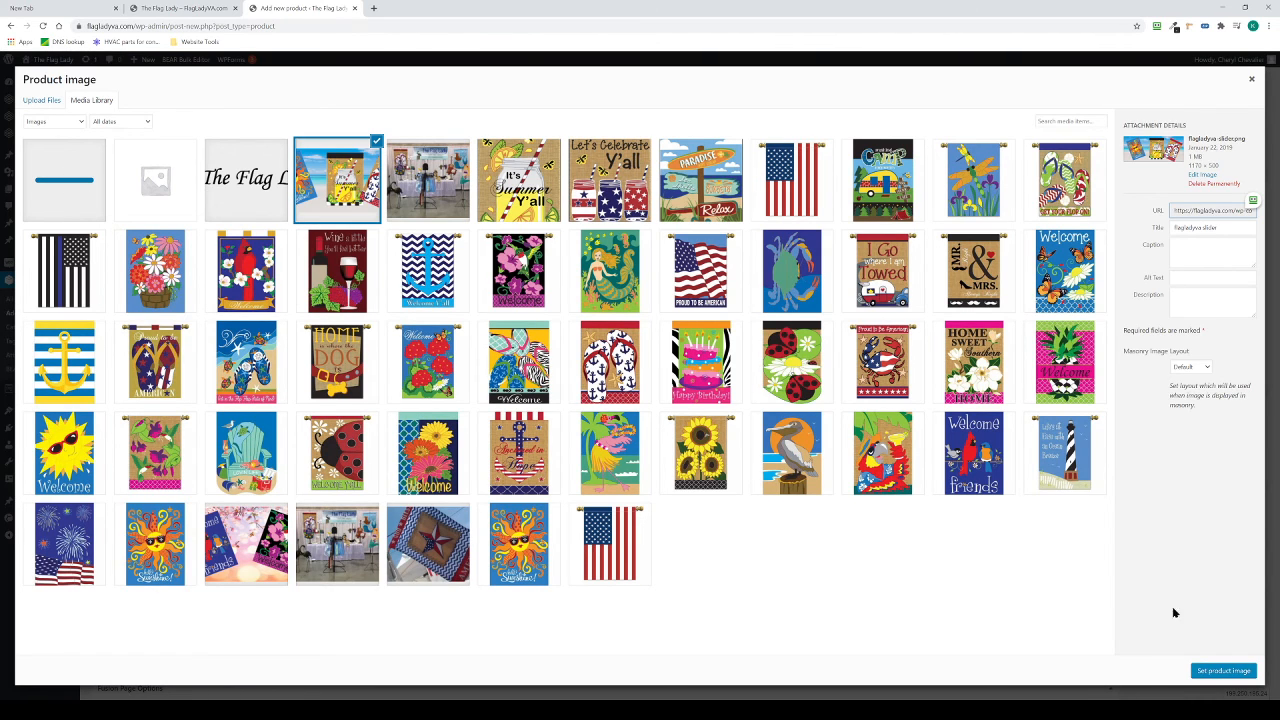
click(1236, 673)
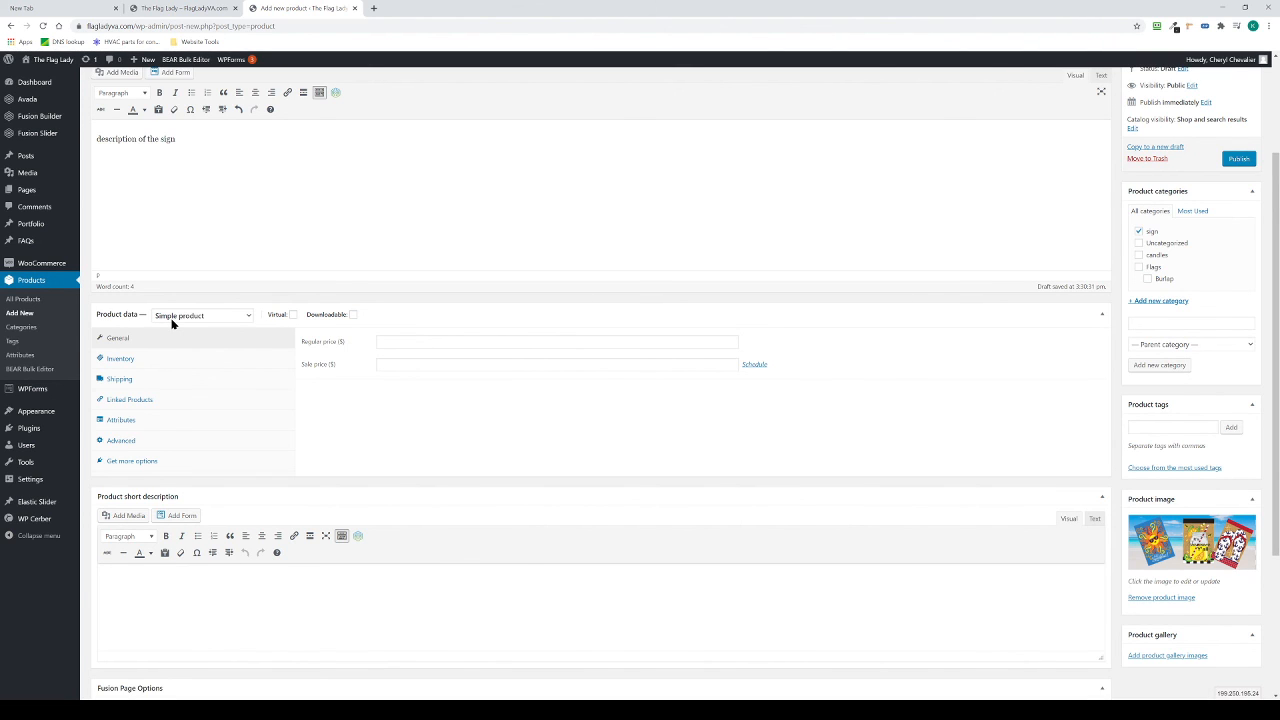
Step: Review the available product types, keep Simple product, and set the regular price to 30.00
click(249, 316)
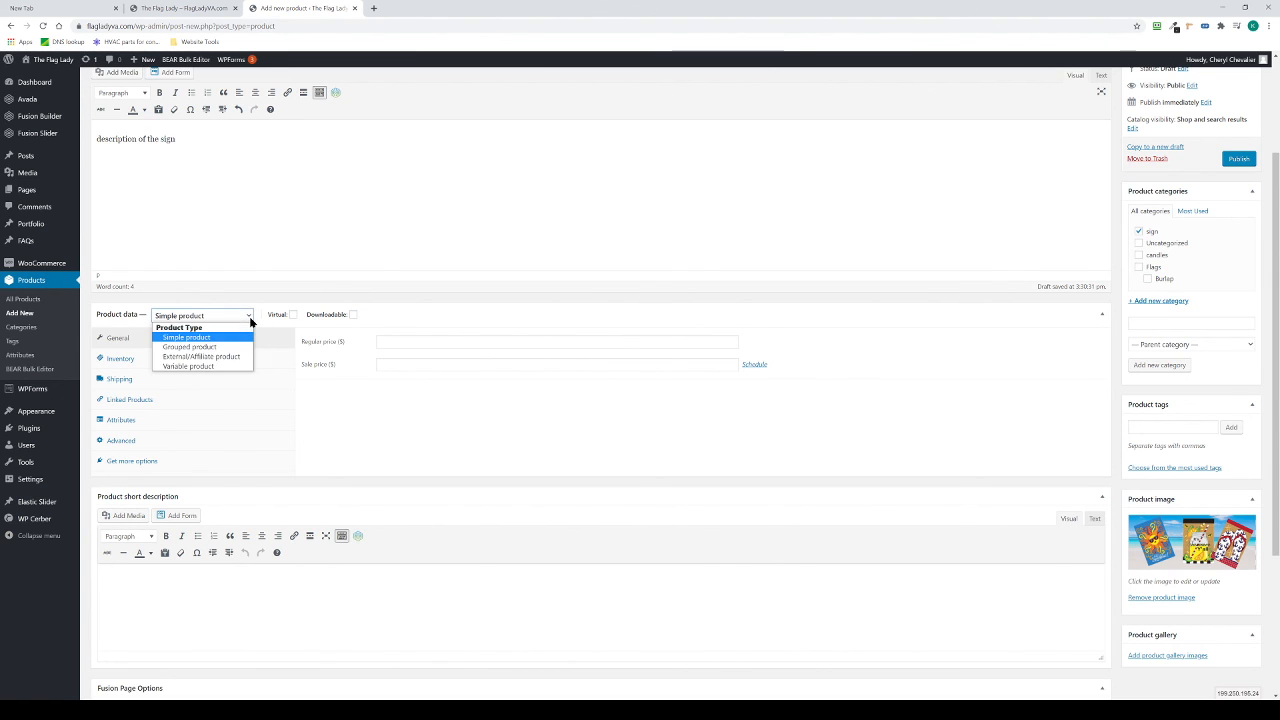
click(203, 338)
click(383, 342)
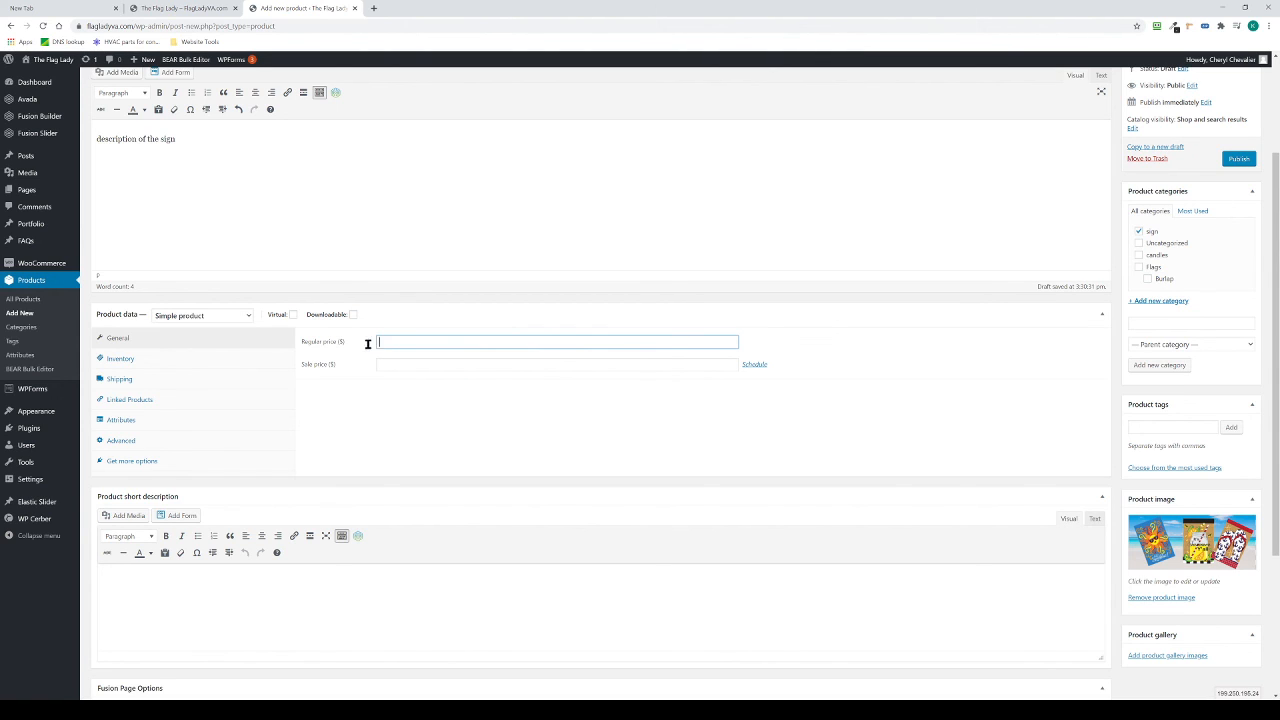
click(250, 316)
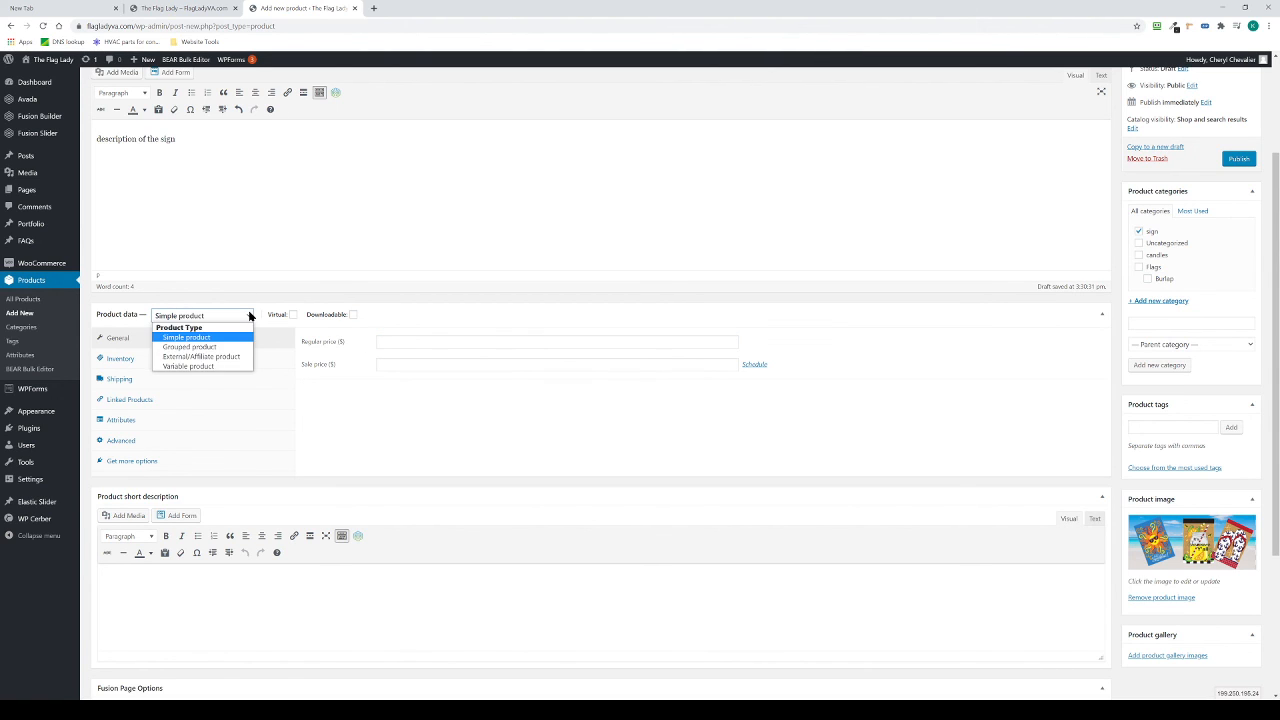
click(250, 316)
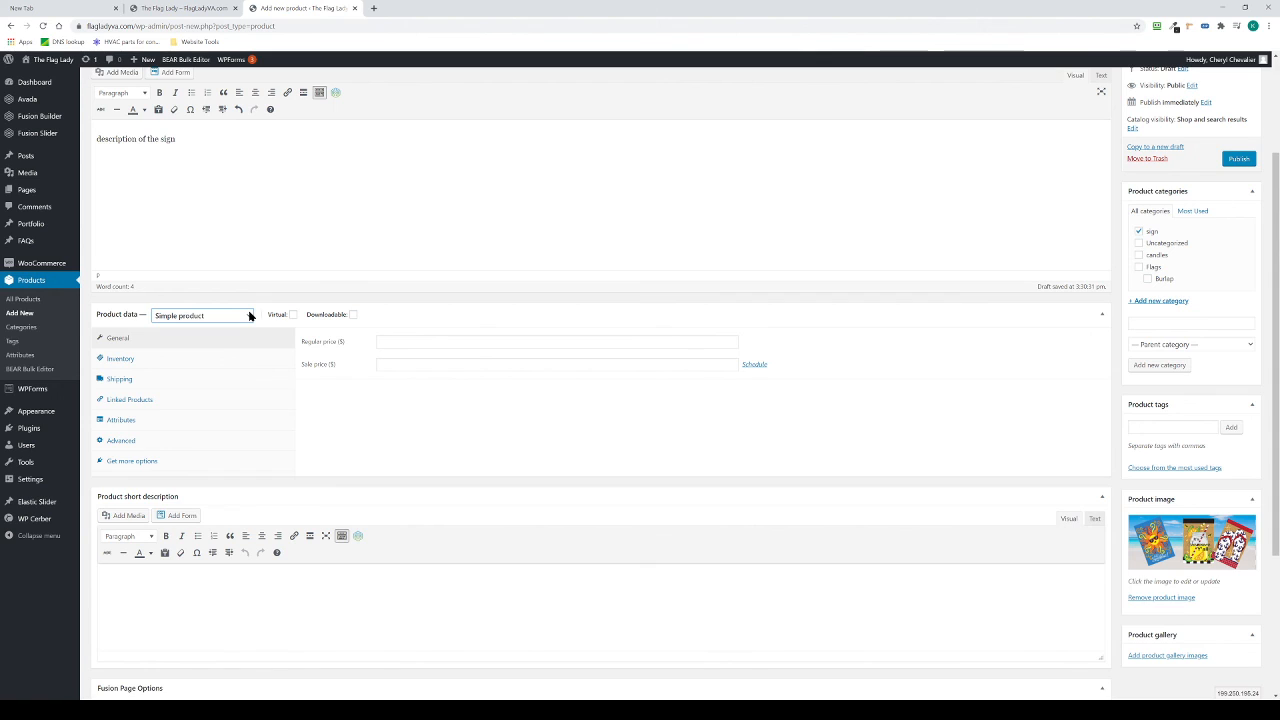
click(411, 341)
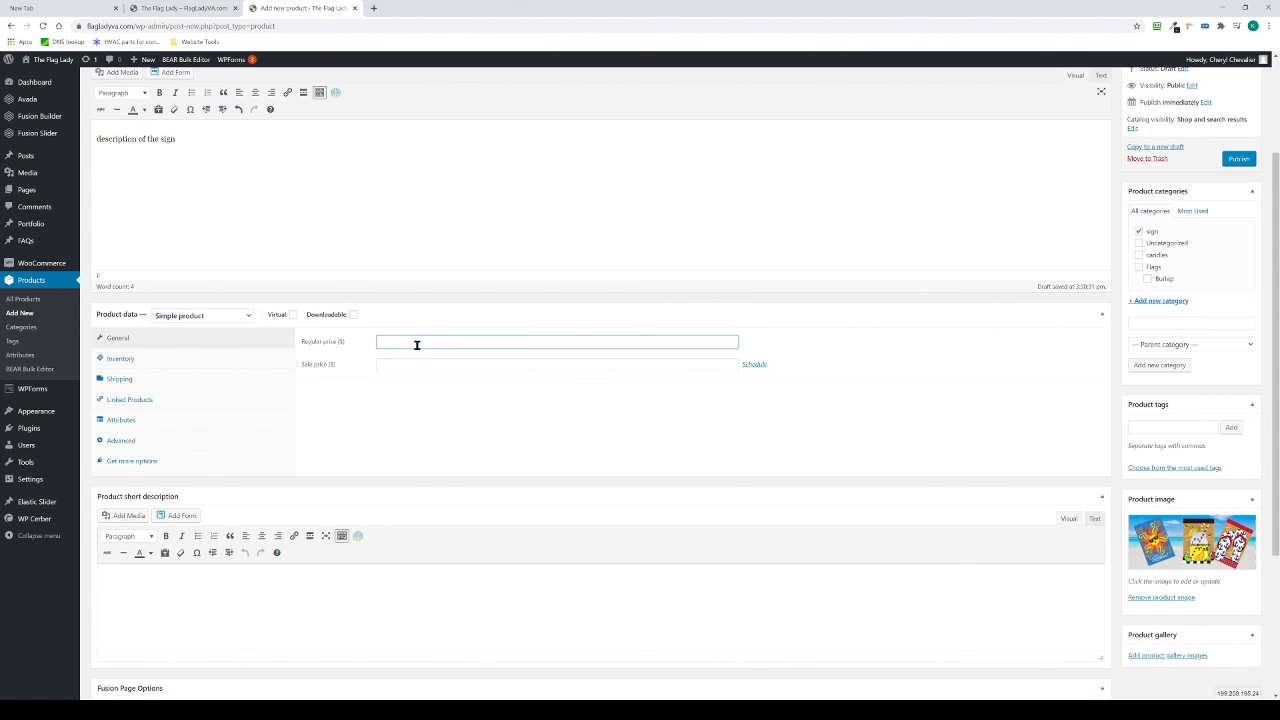
text(30.00)
Step: Check the product's shipping settings, short description area and page options
click(147, 380)
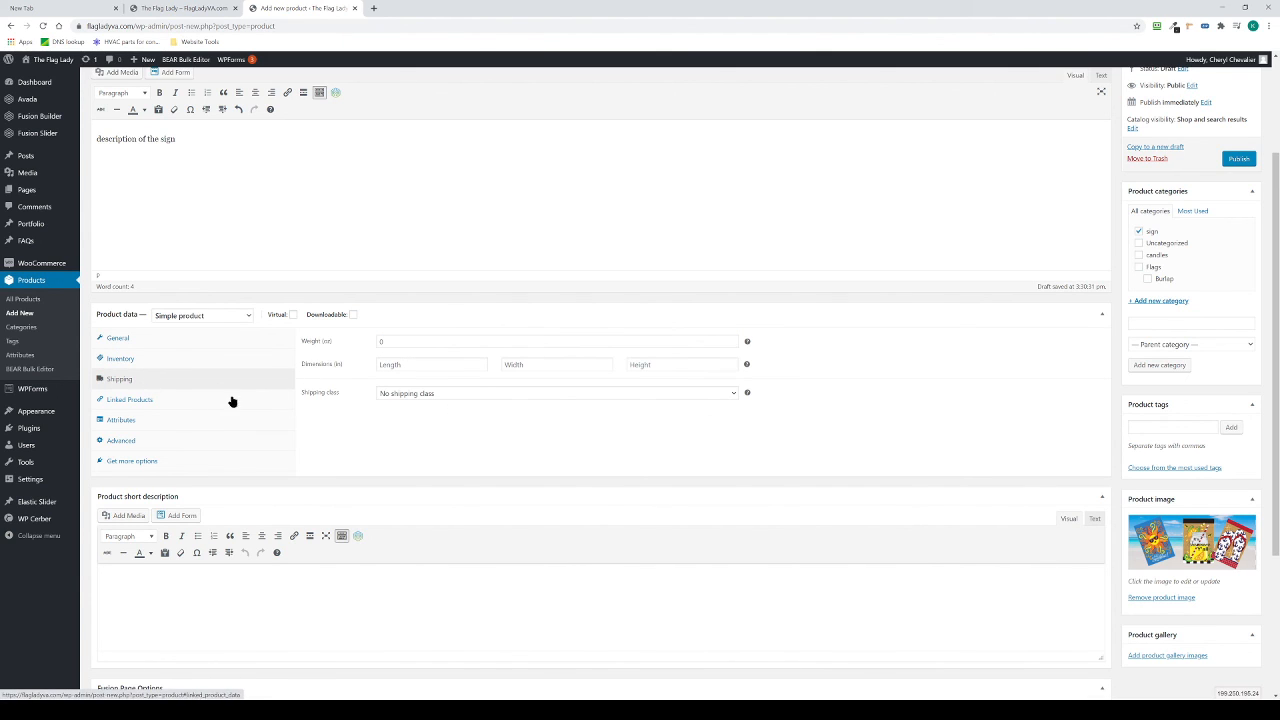
scroll(312, 495, down, 3)
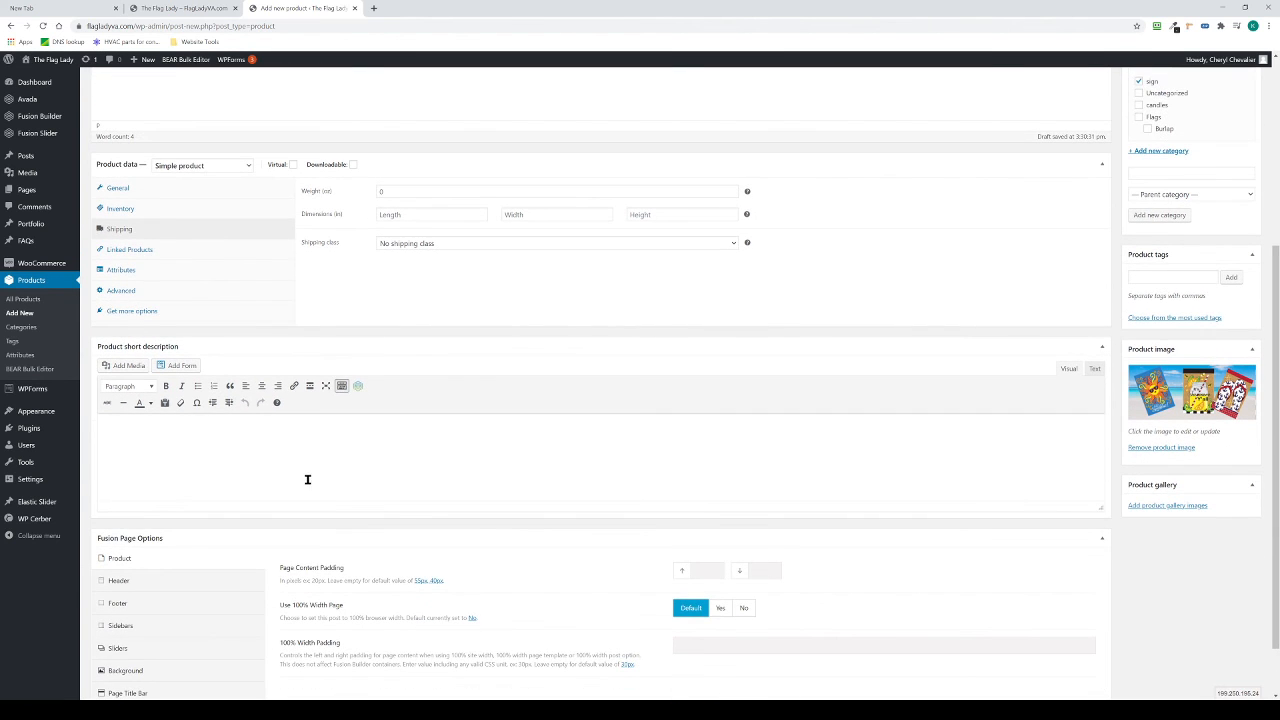
scroll(910, 520, up, 5)
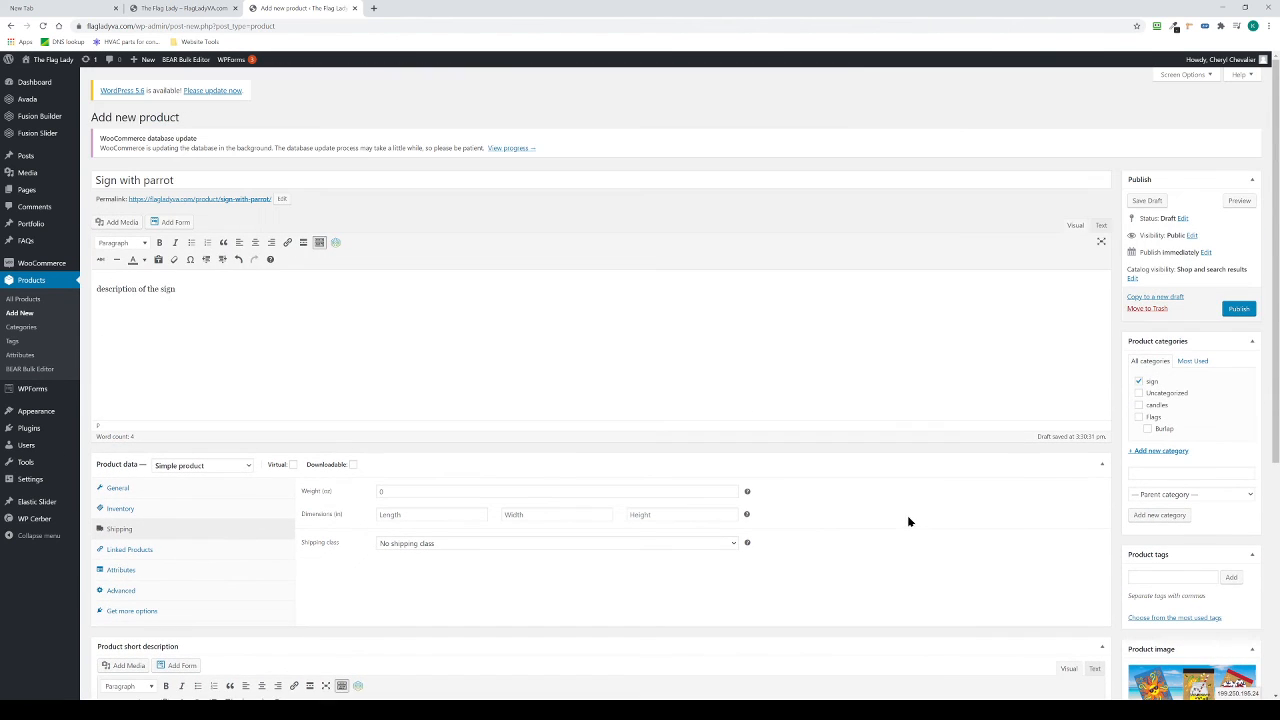